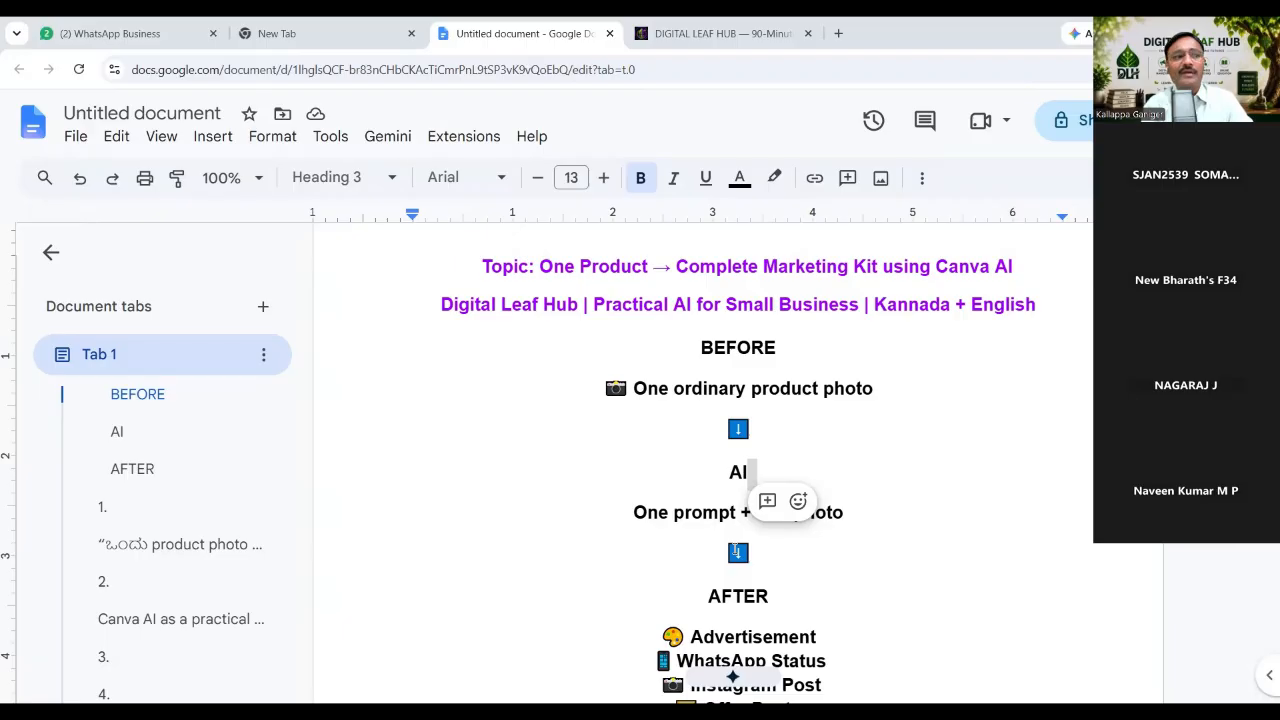
In a new Chrome tab, search 'canv' and open the Canva India: Visual Suite for Everyone site.
scroll(735, 550, down, 3)
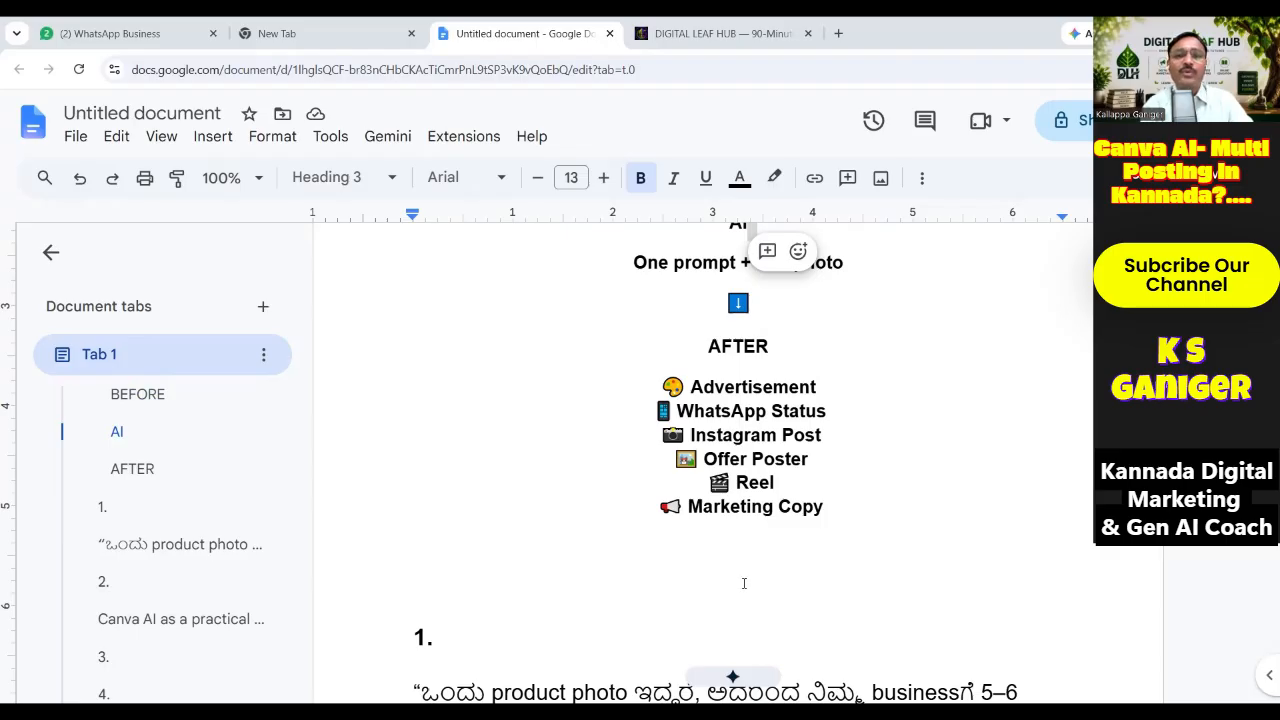
click(838, 36)
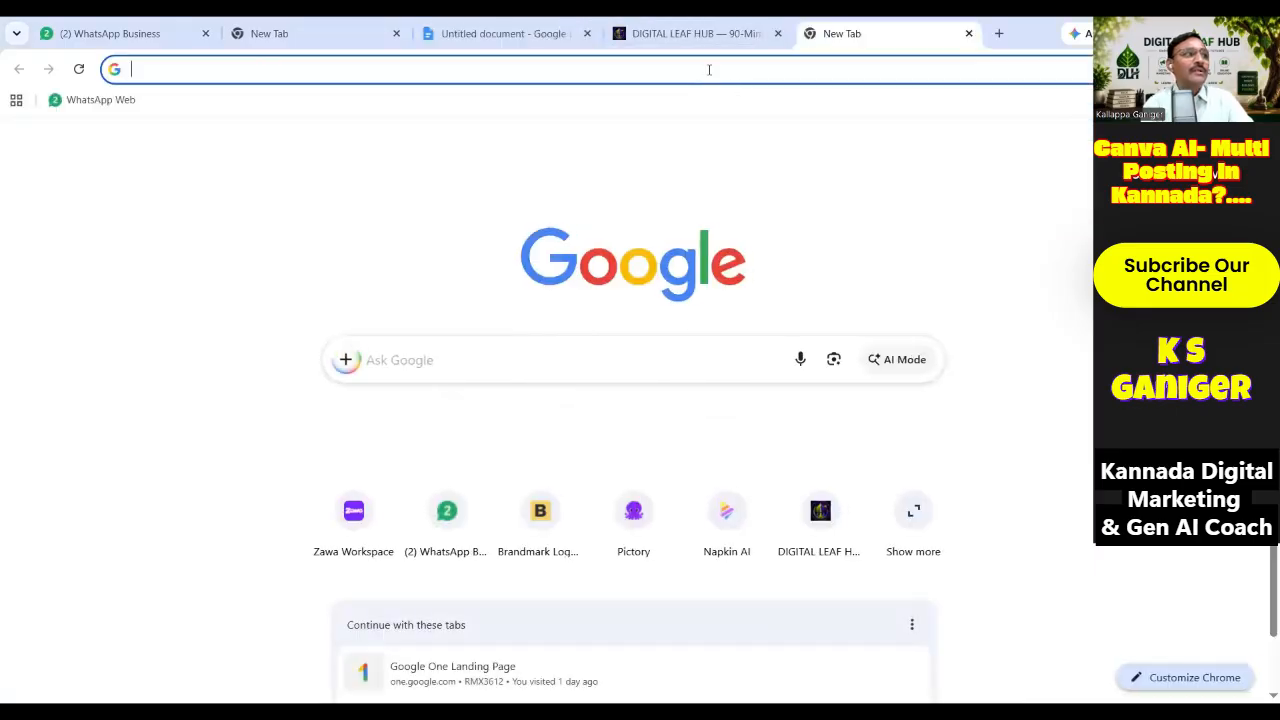
click(709, 69)
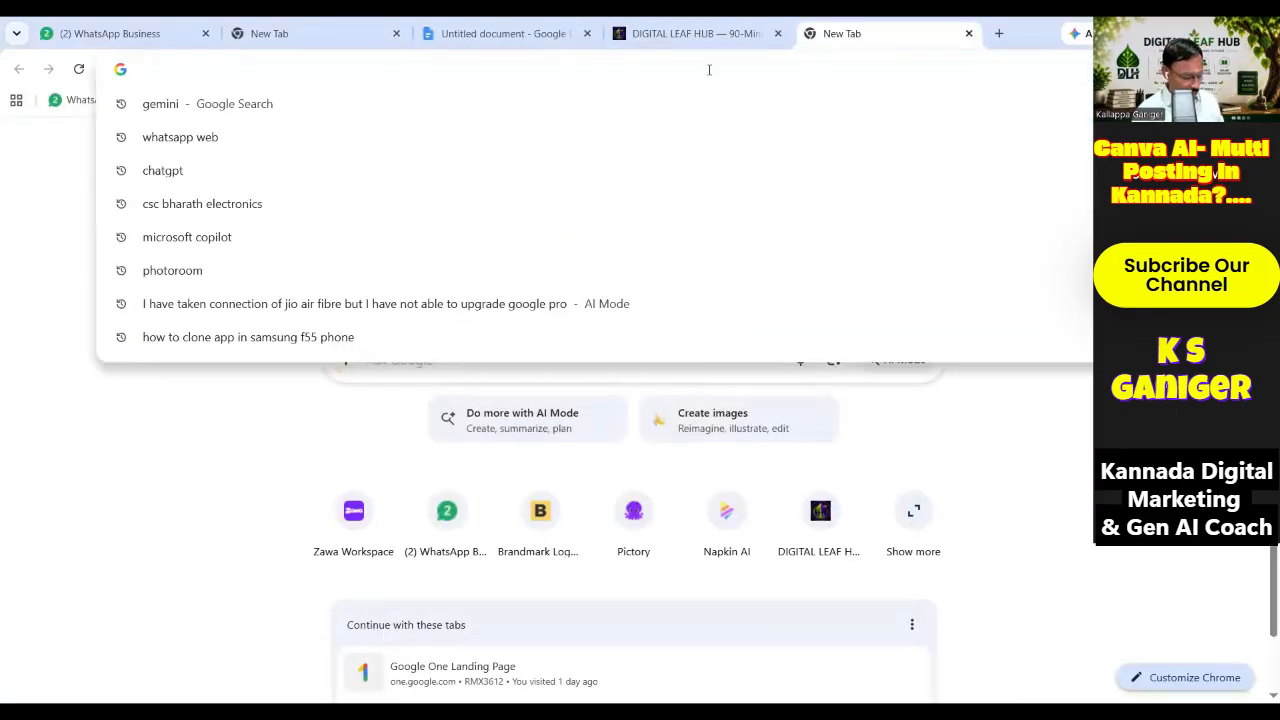
text(canv)
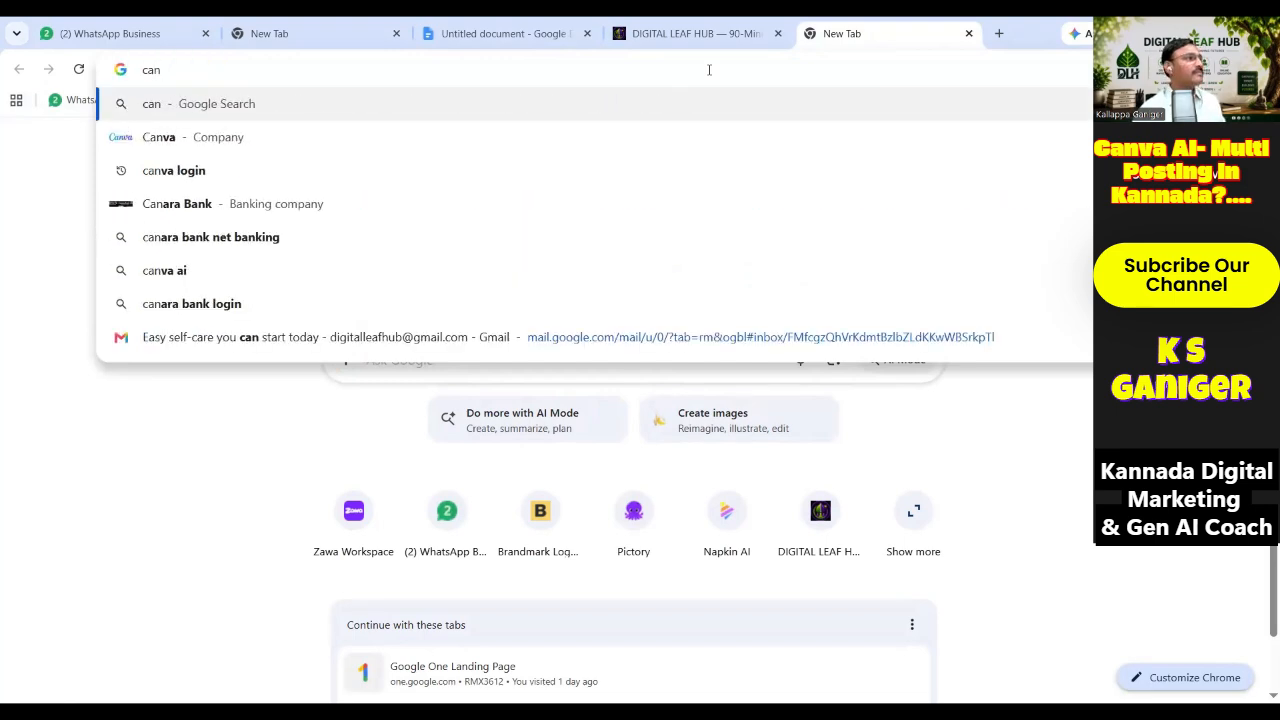
click(171, 138)
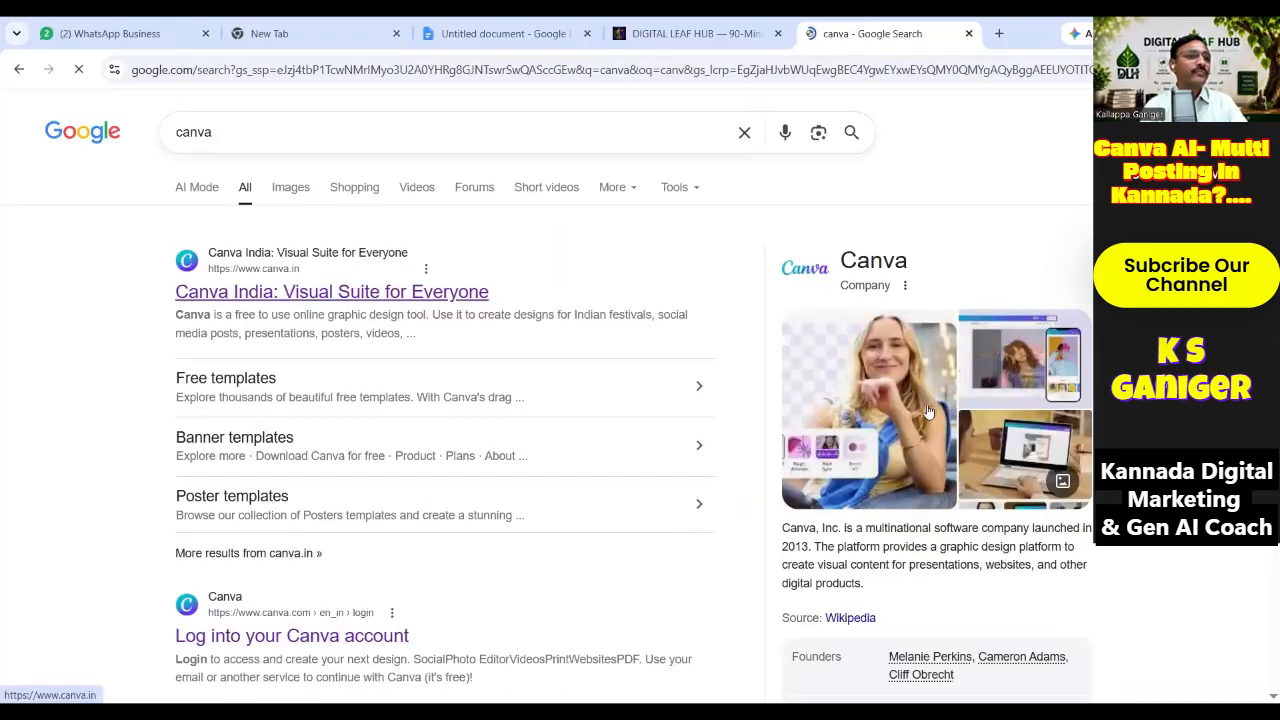
click(320, 292)
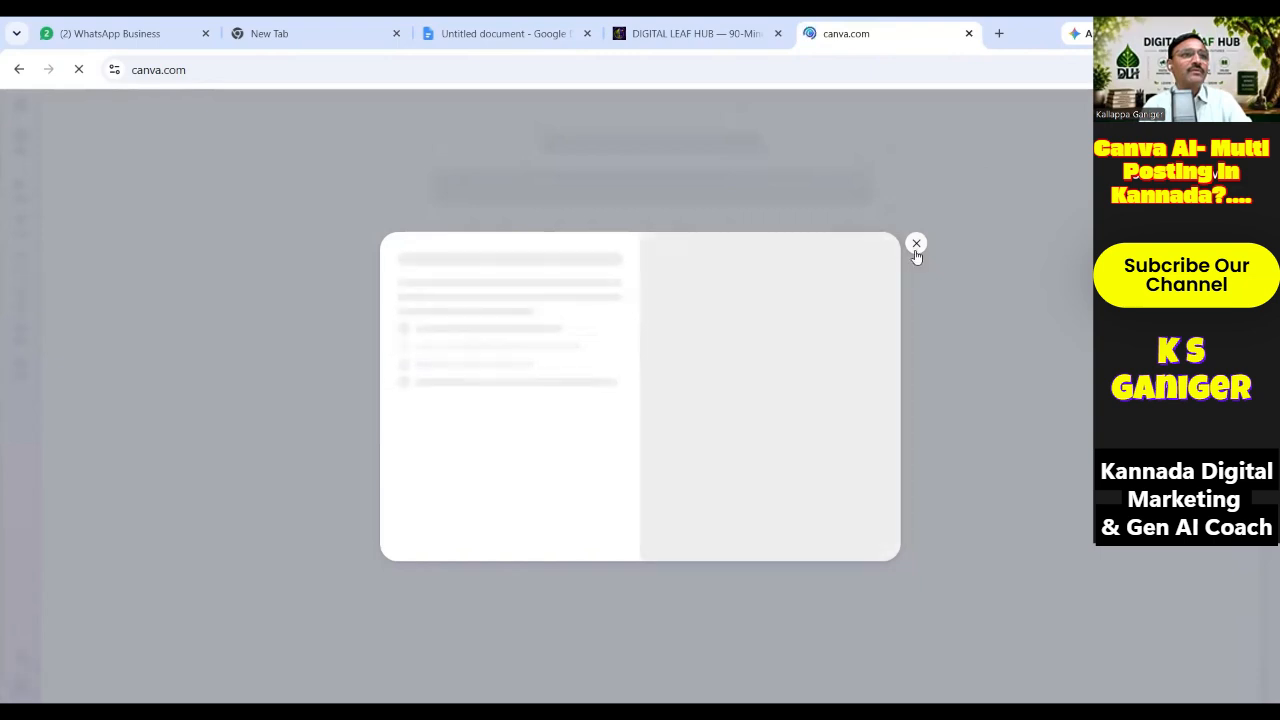
Dismiss the loading popup, zoom the page to 80%, and expand the recent-designs side panel.
click(916, 246)
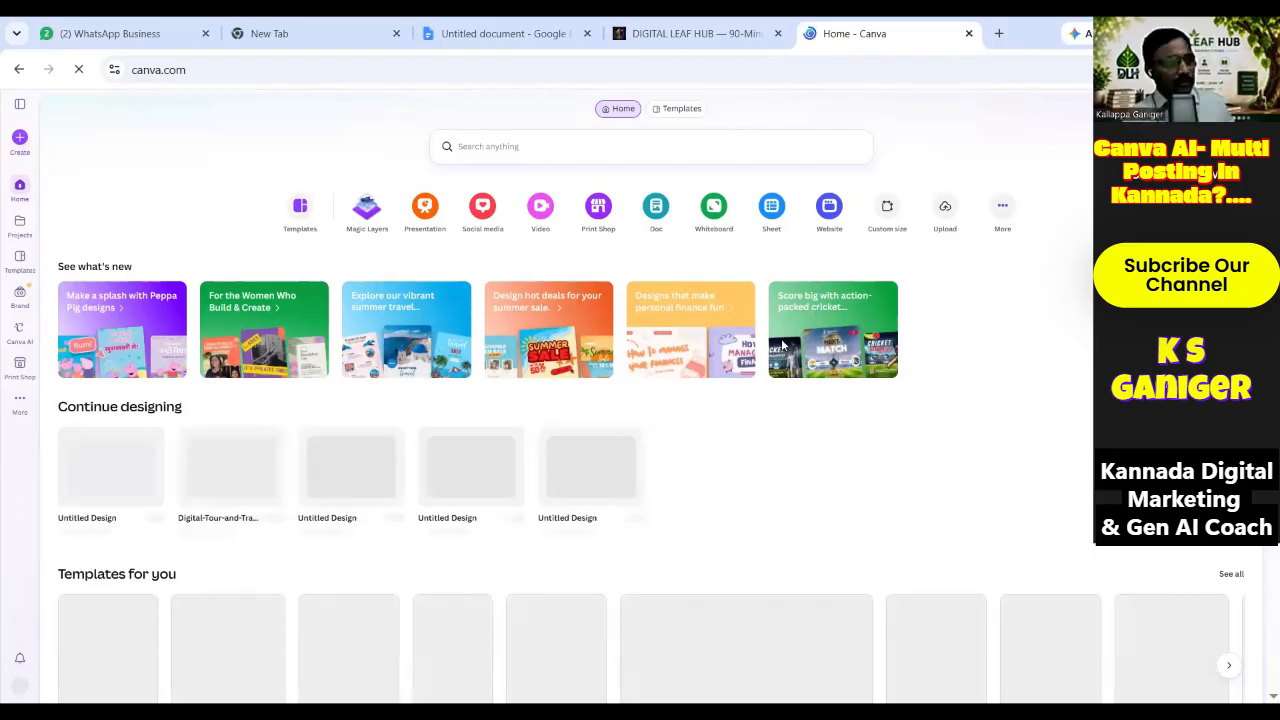
key(ctrl+plus)
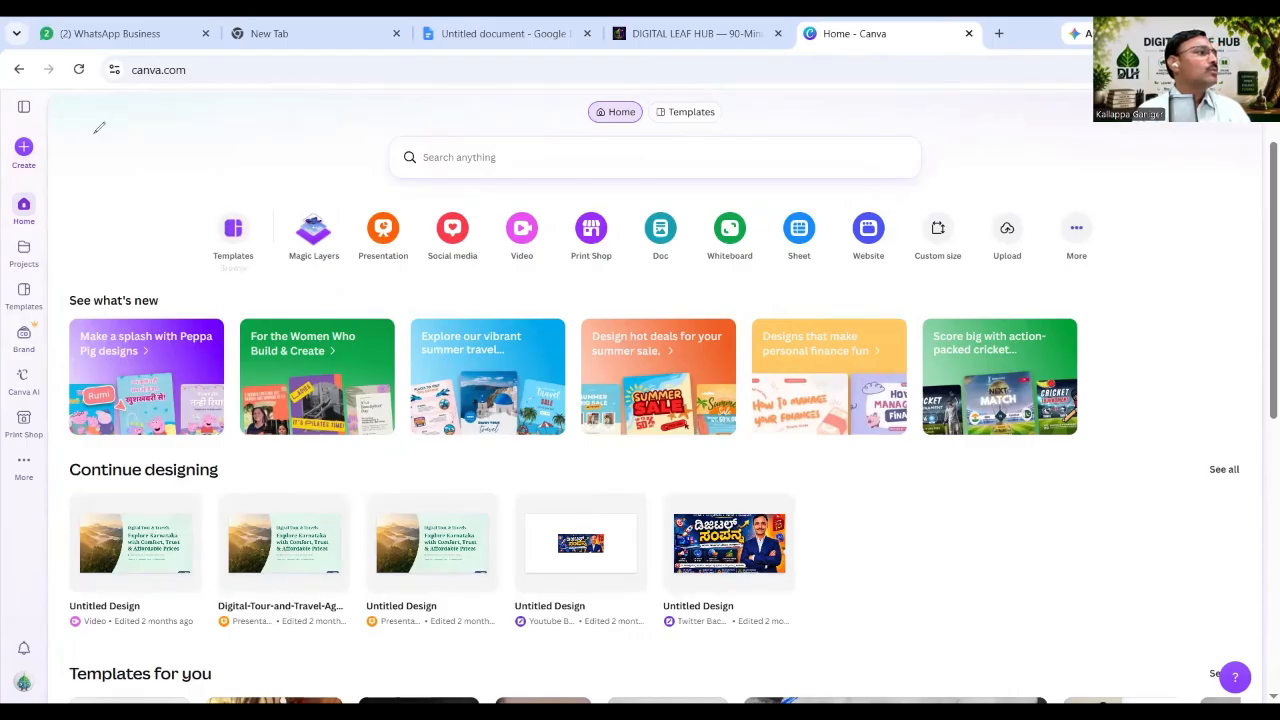
mouse_move(123, 108)
mouse_down()
mouse_move(58, 88)
mouse_move(2, 125)
mouse_up()
mouse_move(8, 188)
mouse_down()
mouse_move(5, 677)
mouse_move(96, 690)
mouse_move(102, 482)
mouse_move(72, 88)
mouse_up()
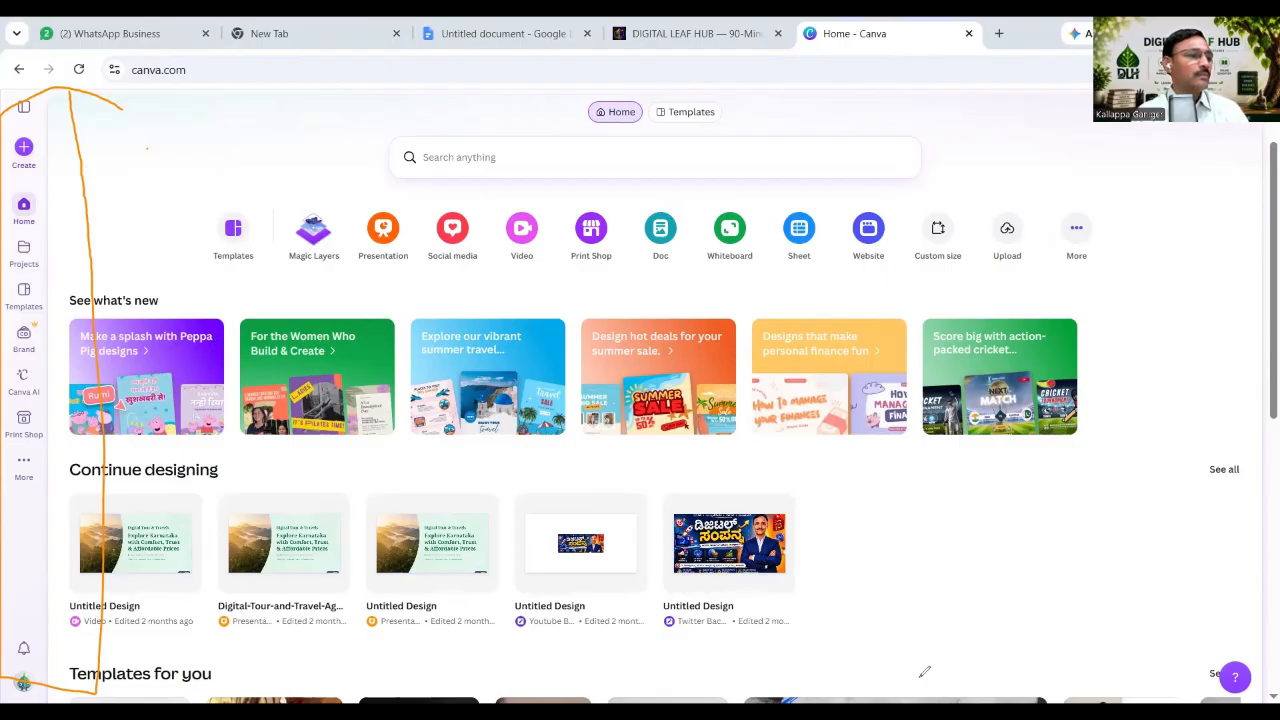
key(ctrl+z)
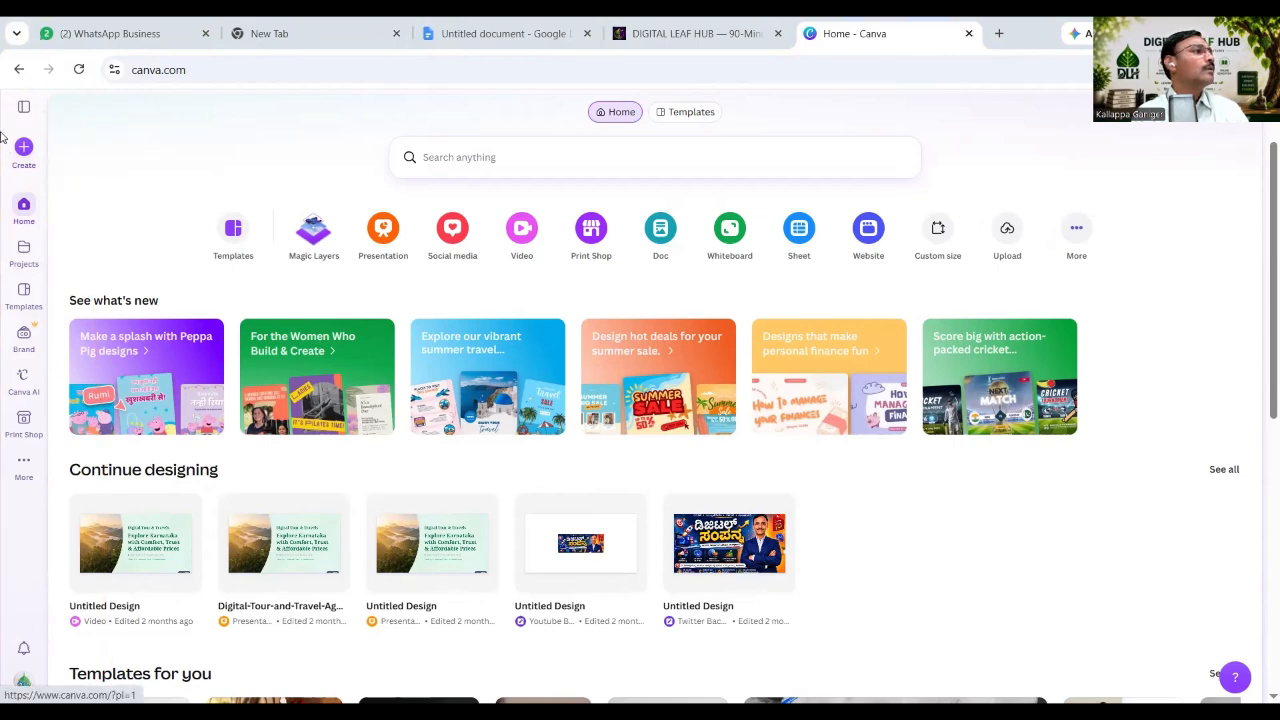
click(24, 108)
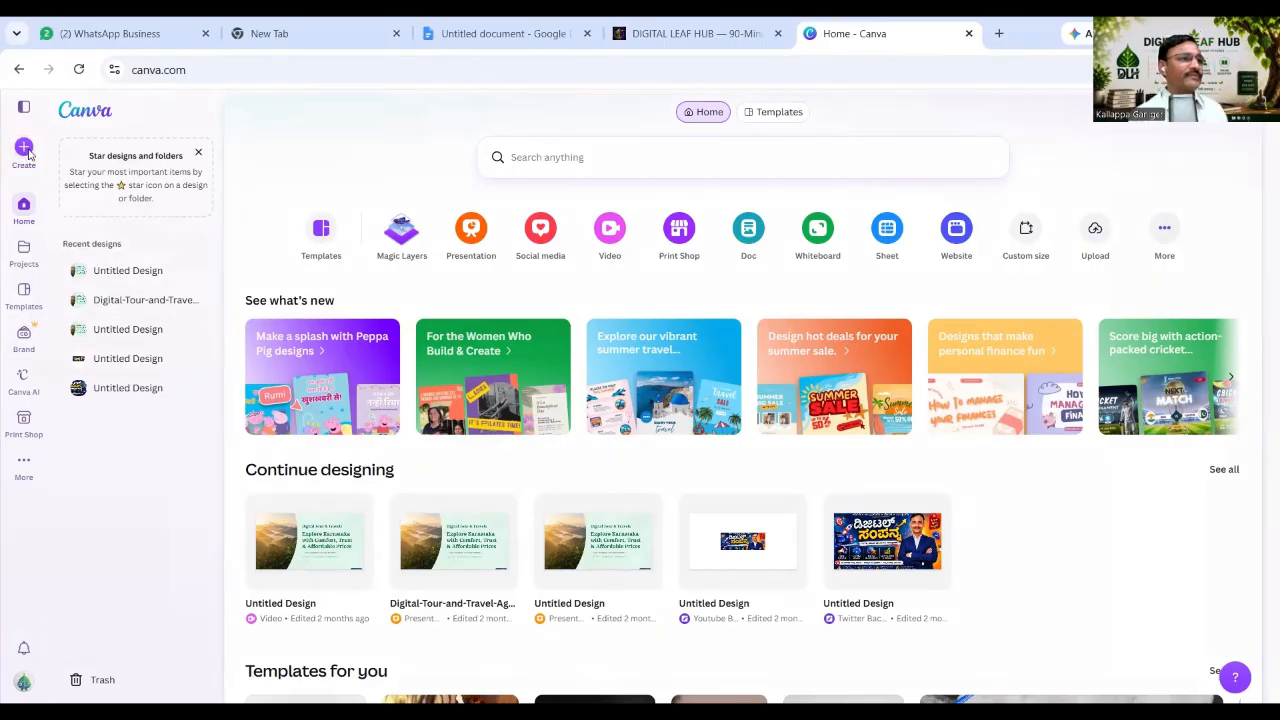
Preview and close the Create a design options, then open Canva AI from the sidebar.
click(27, 150)
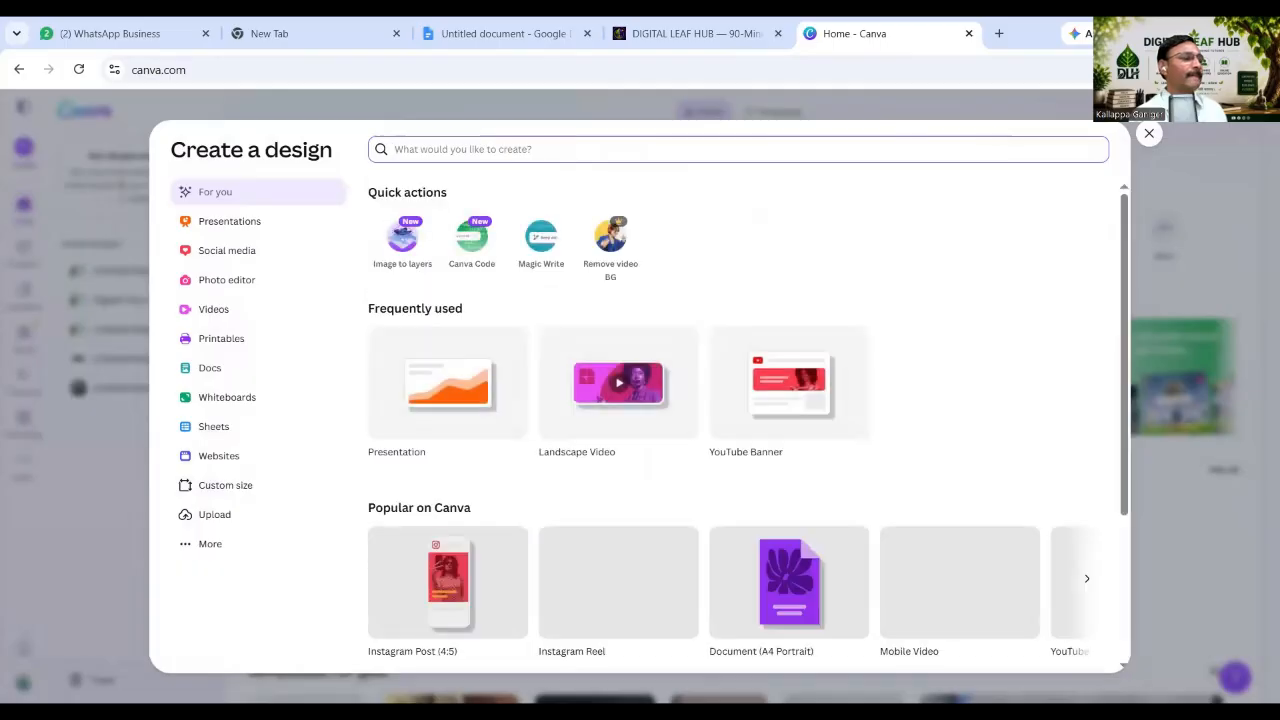
key(Escape)
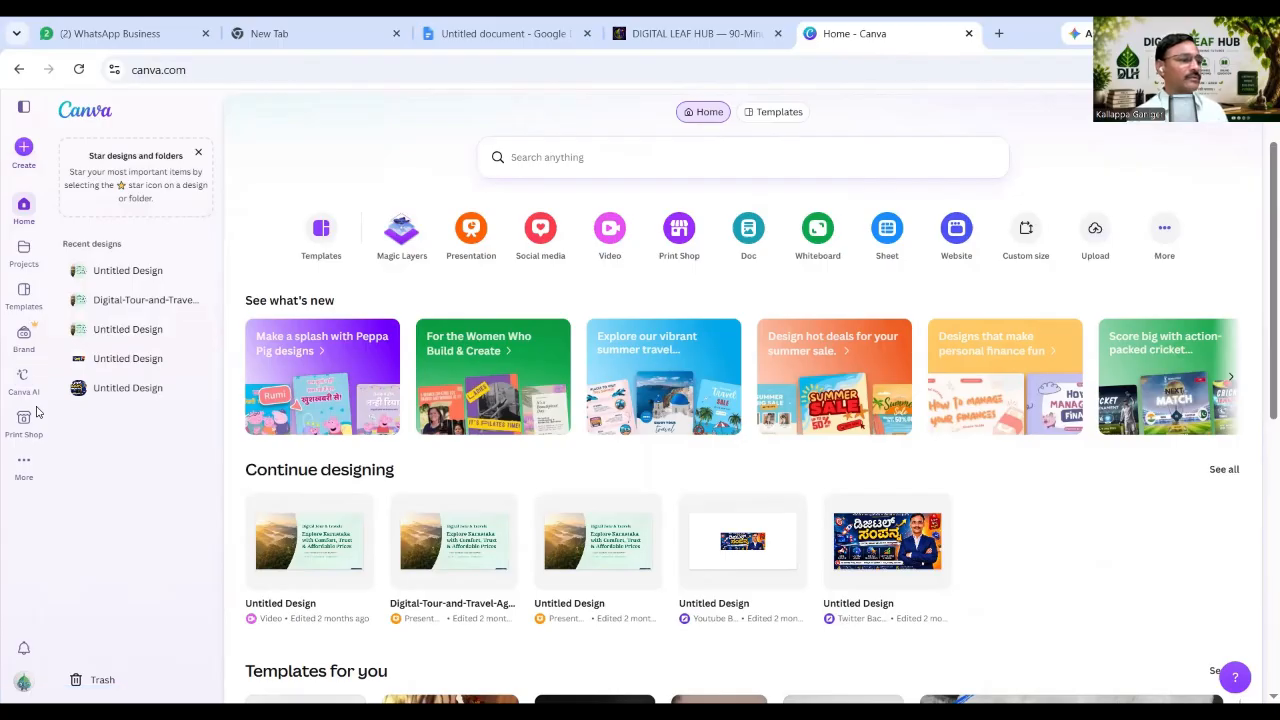
mouse_move(48, 357)
mouse_down()
mouse_move(6, 374)
mouse_move(6, 394)
mouse_move(45, 409)
mouse_move(63, 387)
mouse_move(50, 358)
mouse_up()
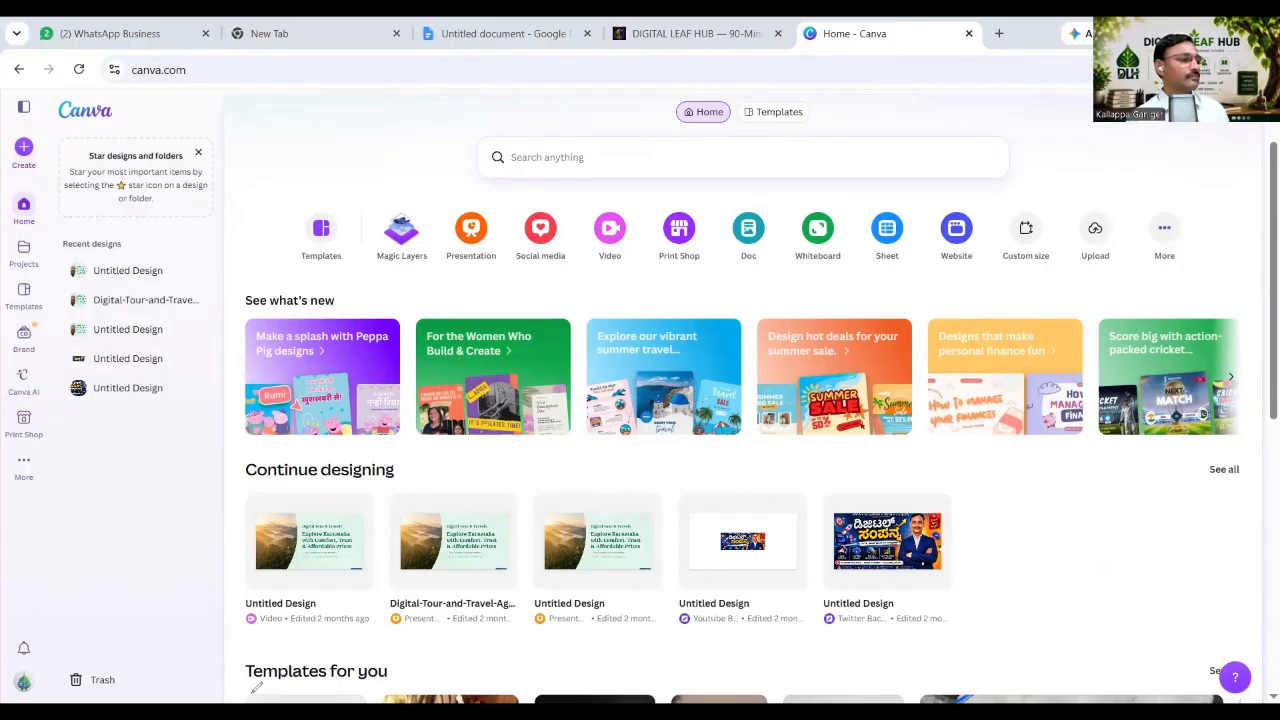
click(24, 378)
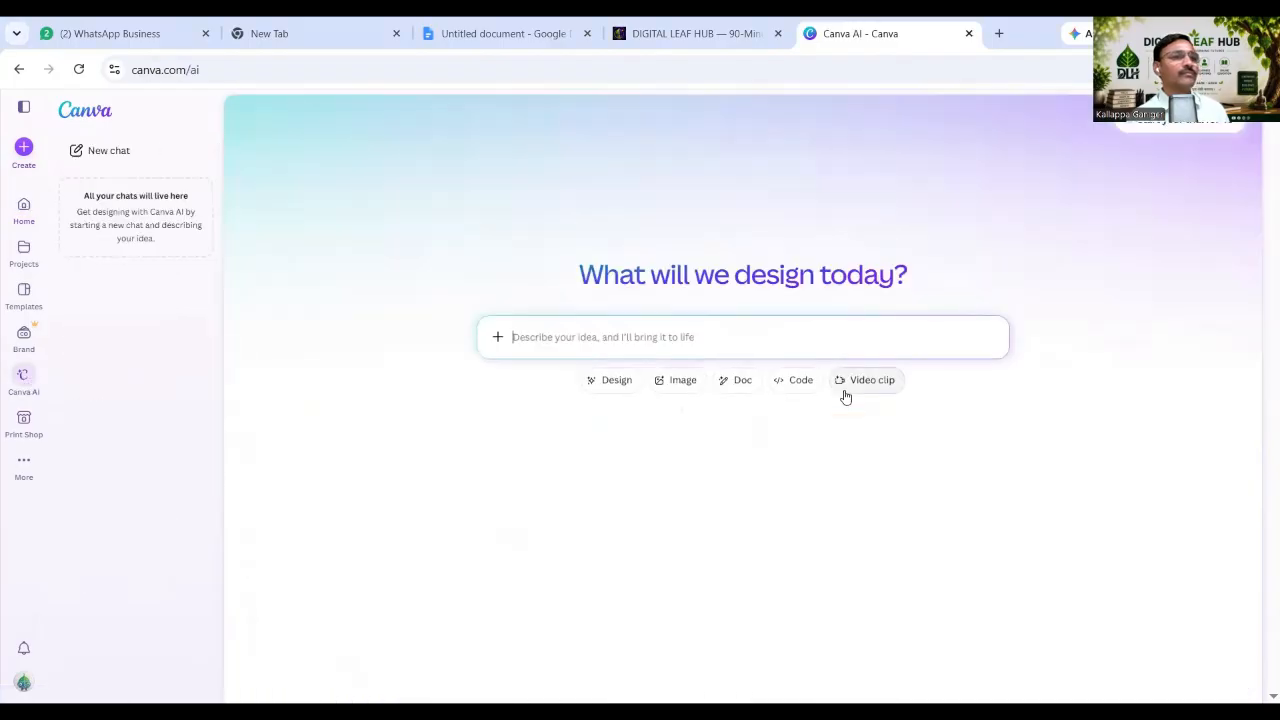
click(570, 337)
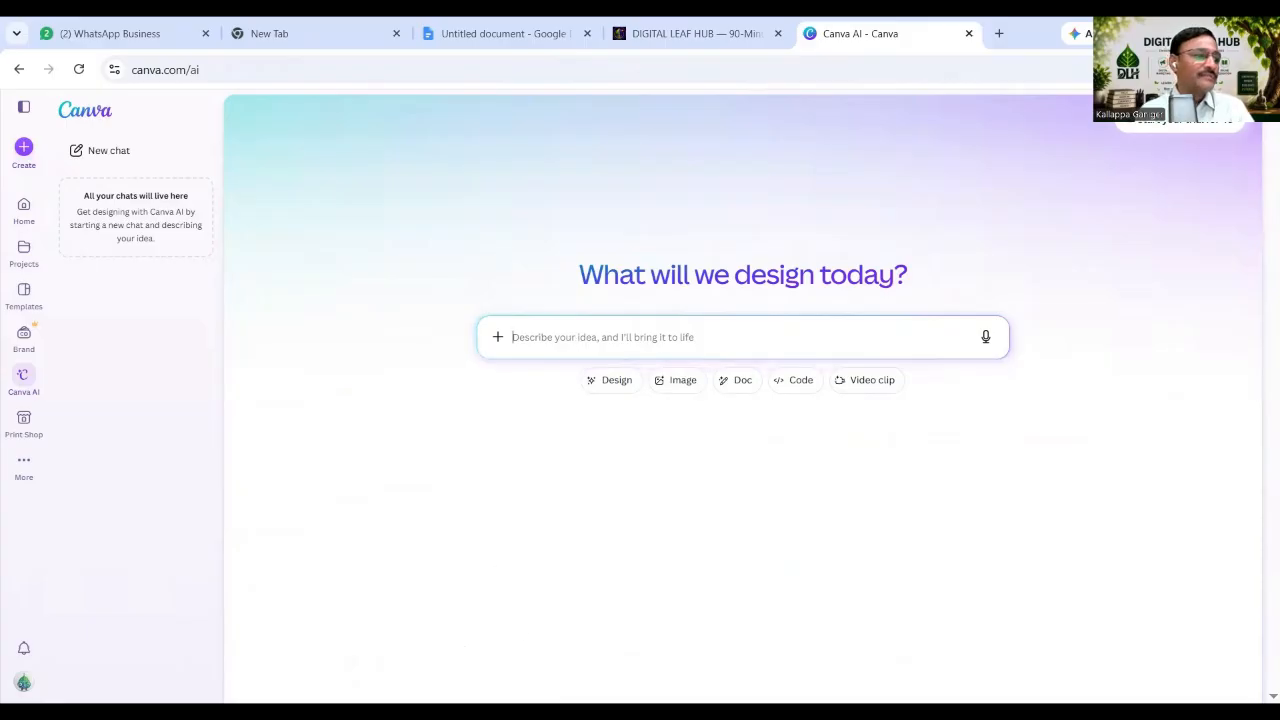
In the lesson notes, copy the section 26 Universal Prompt paragraph and go back to Canva AI.
click(537, 38)
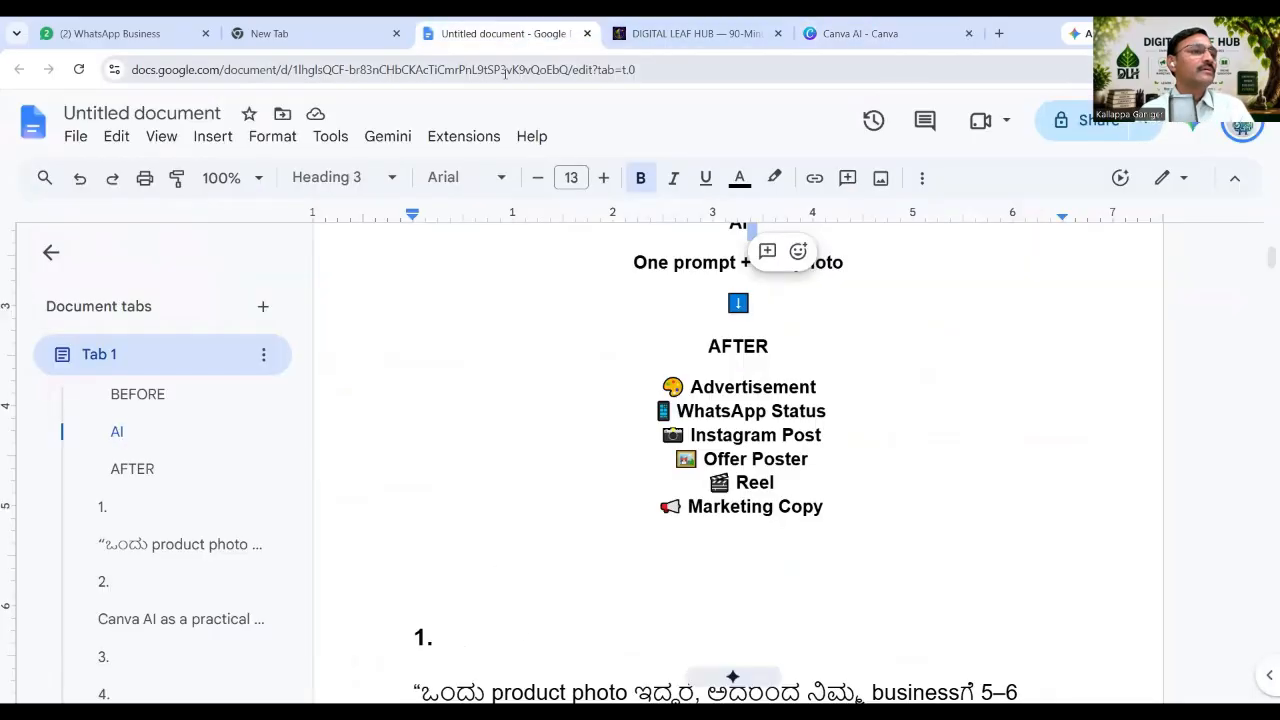
scroll(724, 527, down, 5)
scroll(724, 527, down, 20)
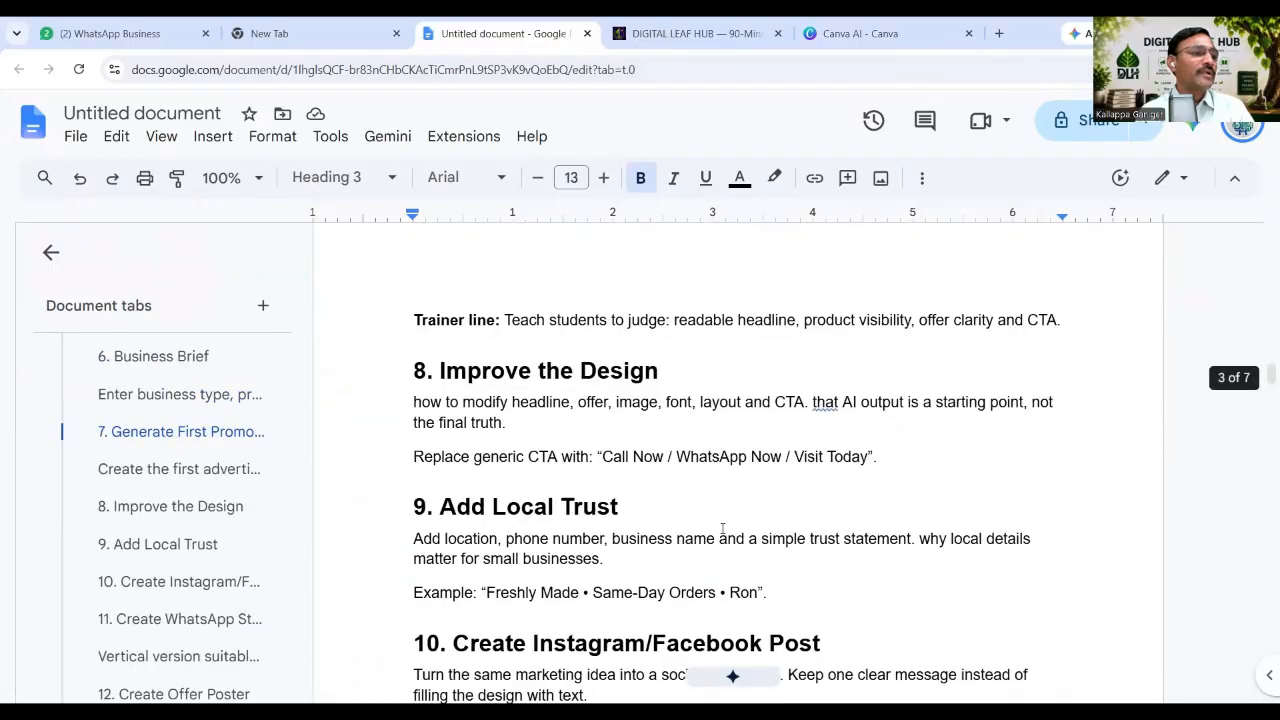
scroll(725, 528, down, 20)
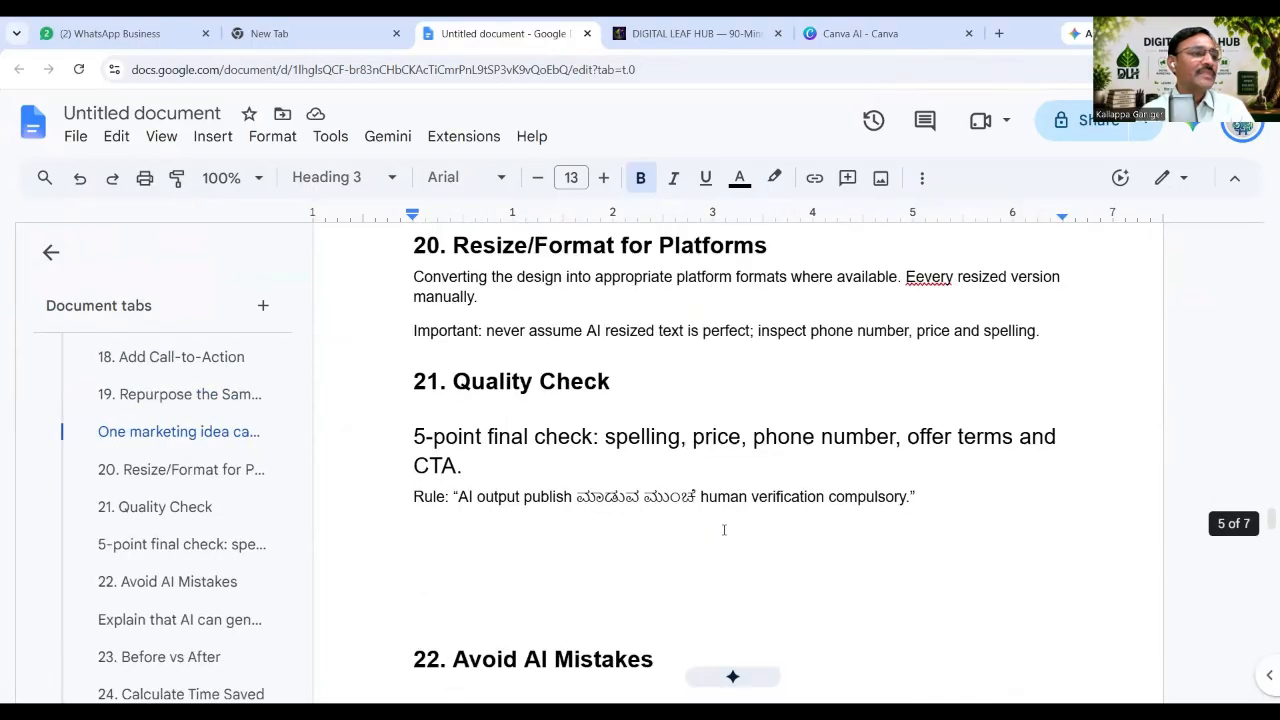
scroll(724, 530, down, 20)
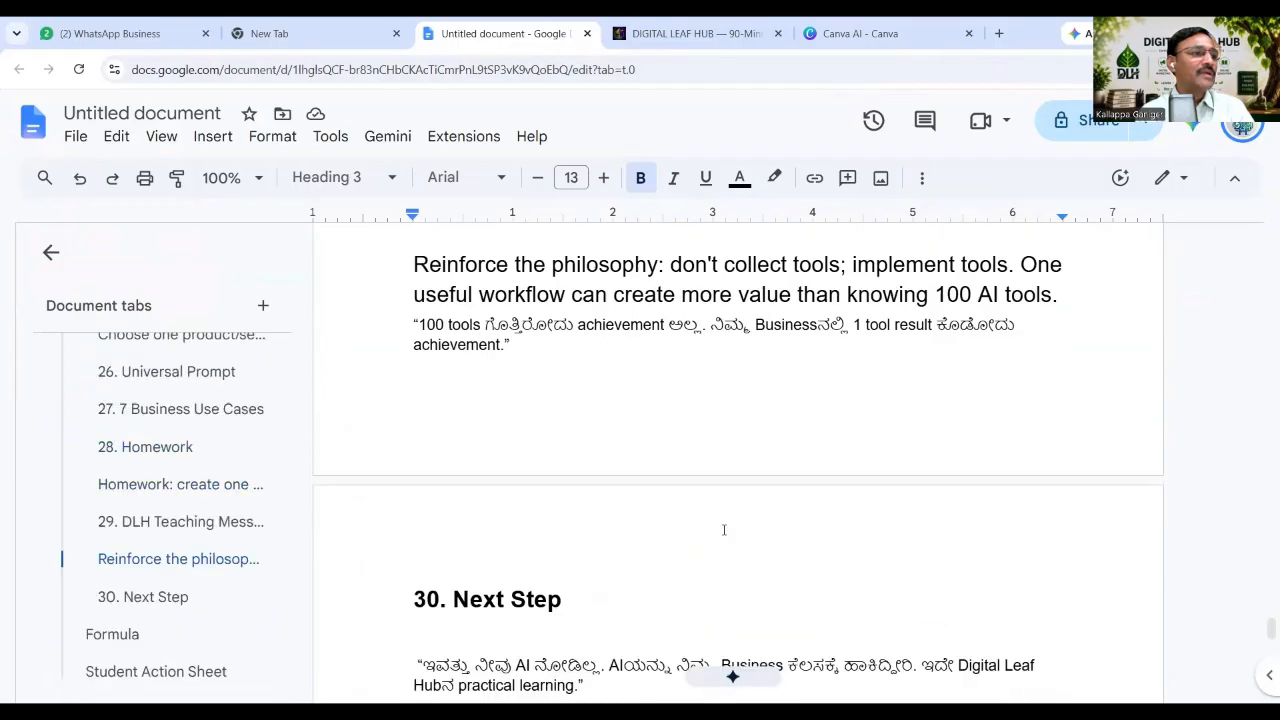
scroll(724, 530, down, 2)
scroll(724, 530, up, 7)
scroll(724, 530, up, 8)
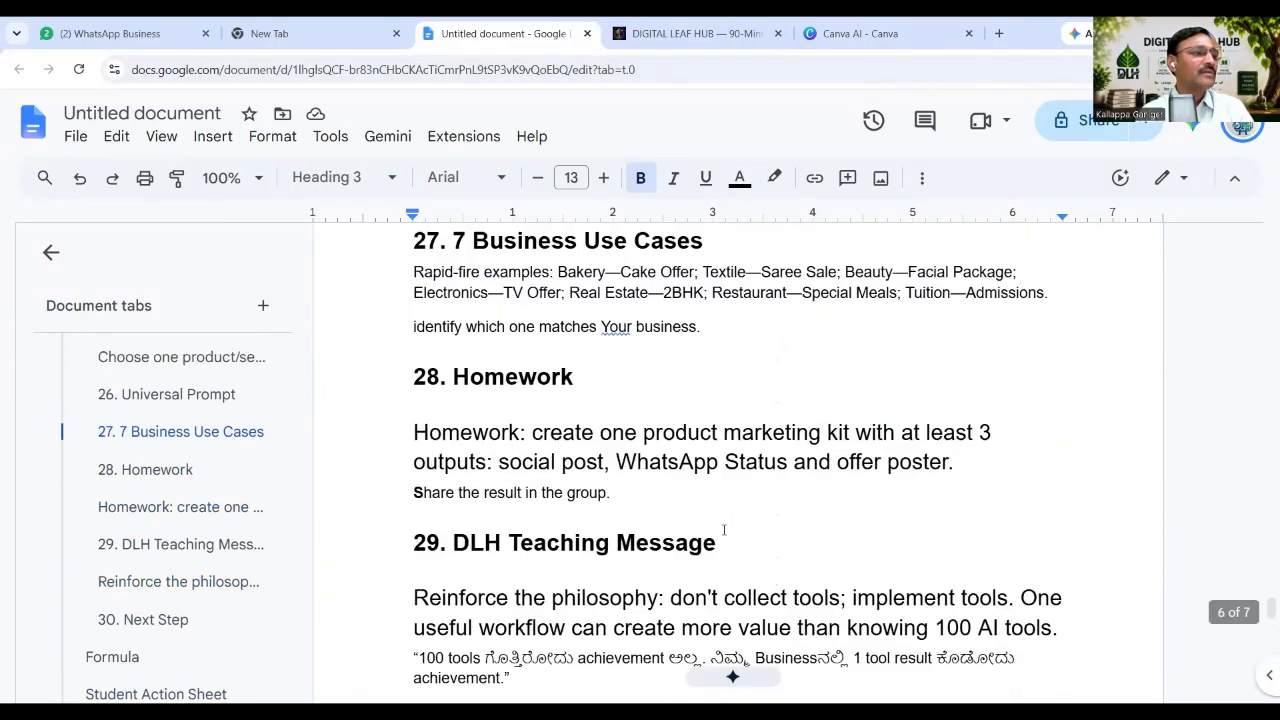
scroll(724, 530, up, 2)
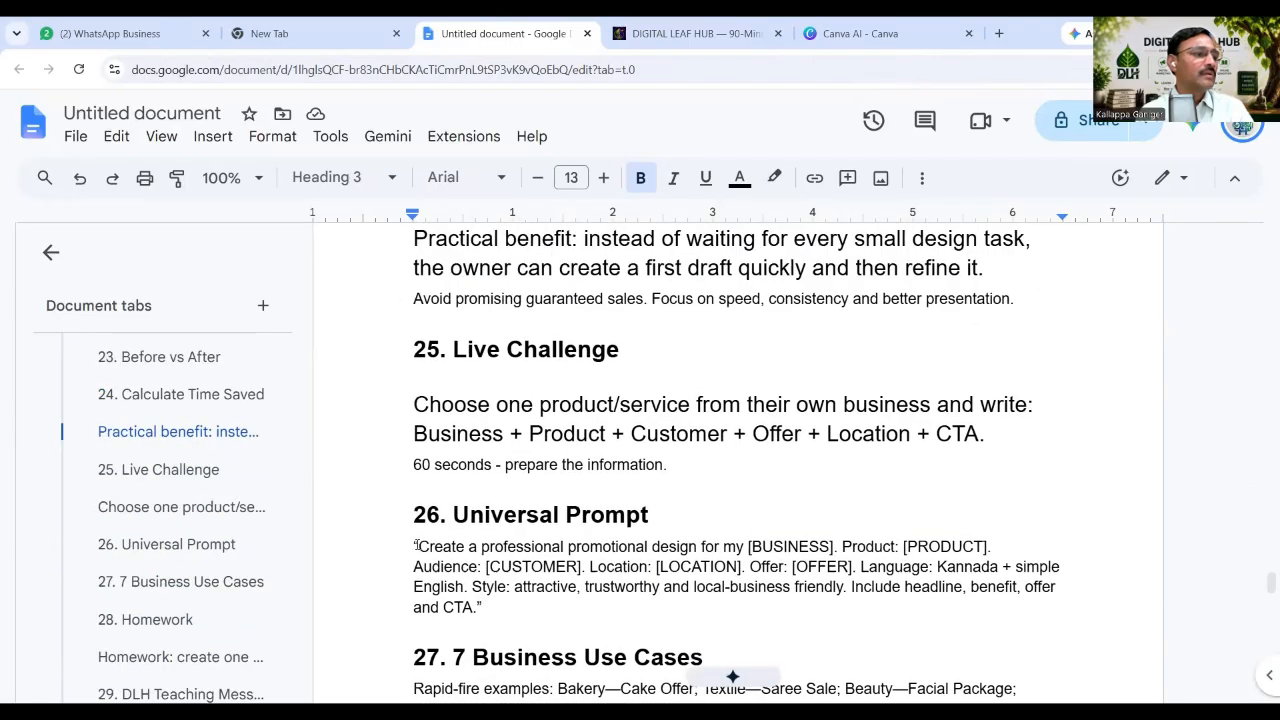
drag(420, 547, 544, 604)
key(ctrl+c)
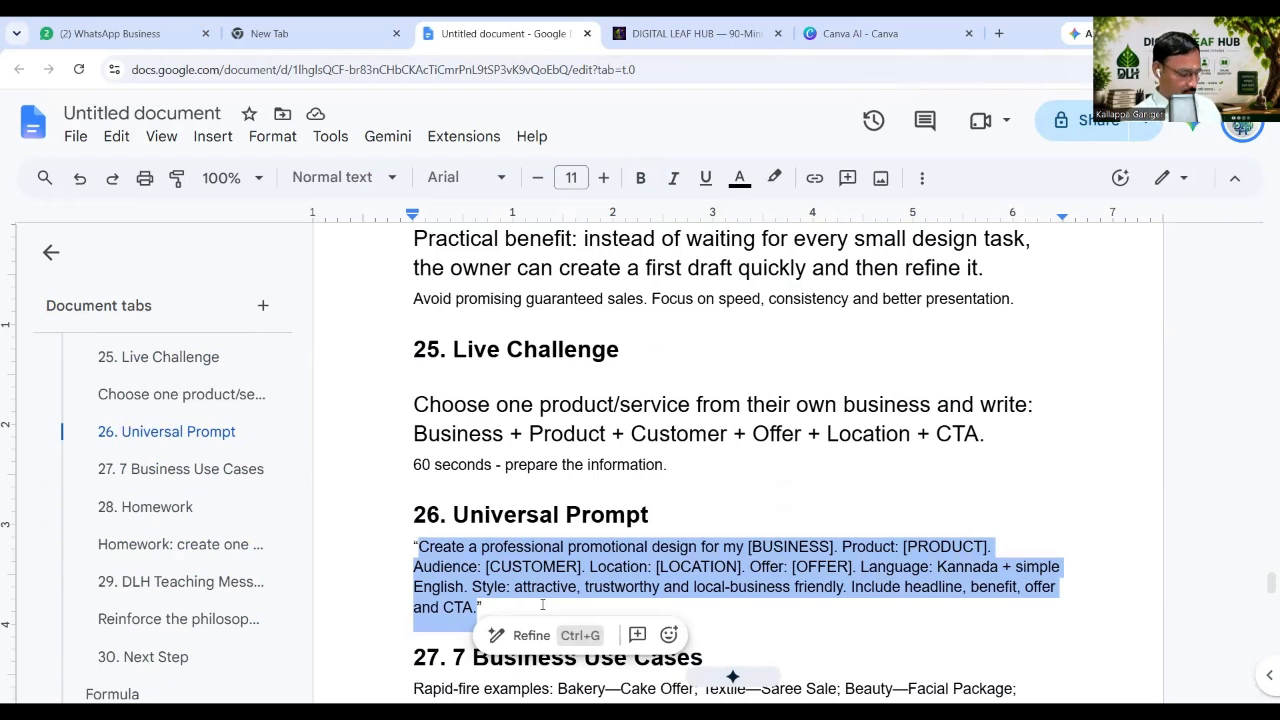
click(809, 35)
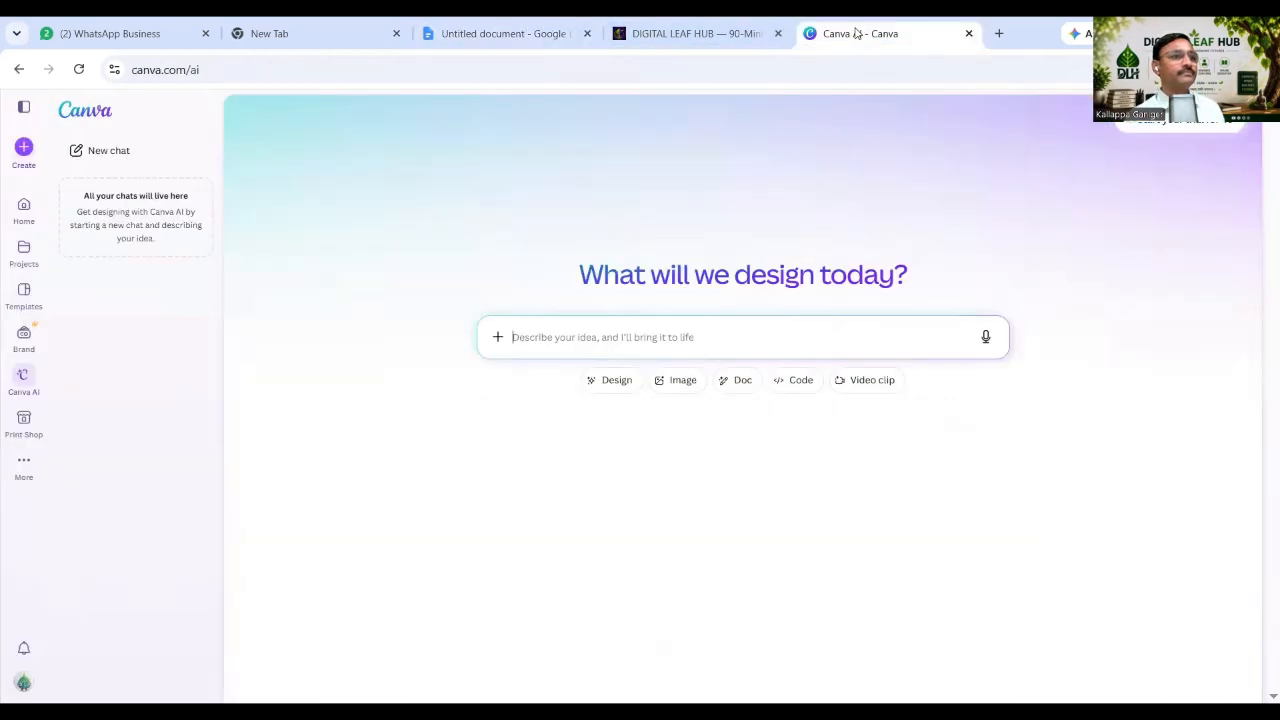
Paste the Universal Prompt into the Canva AI idea box and select its [BUSINESS] placeholder.
click(624, 337)
key(ctrl+v)
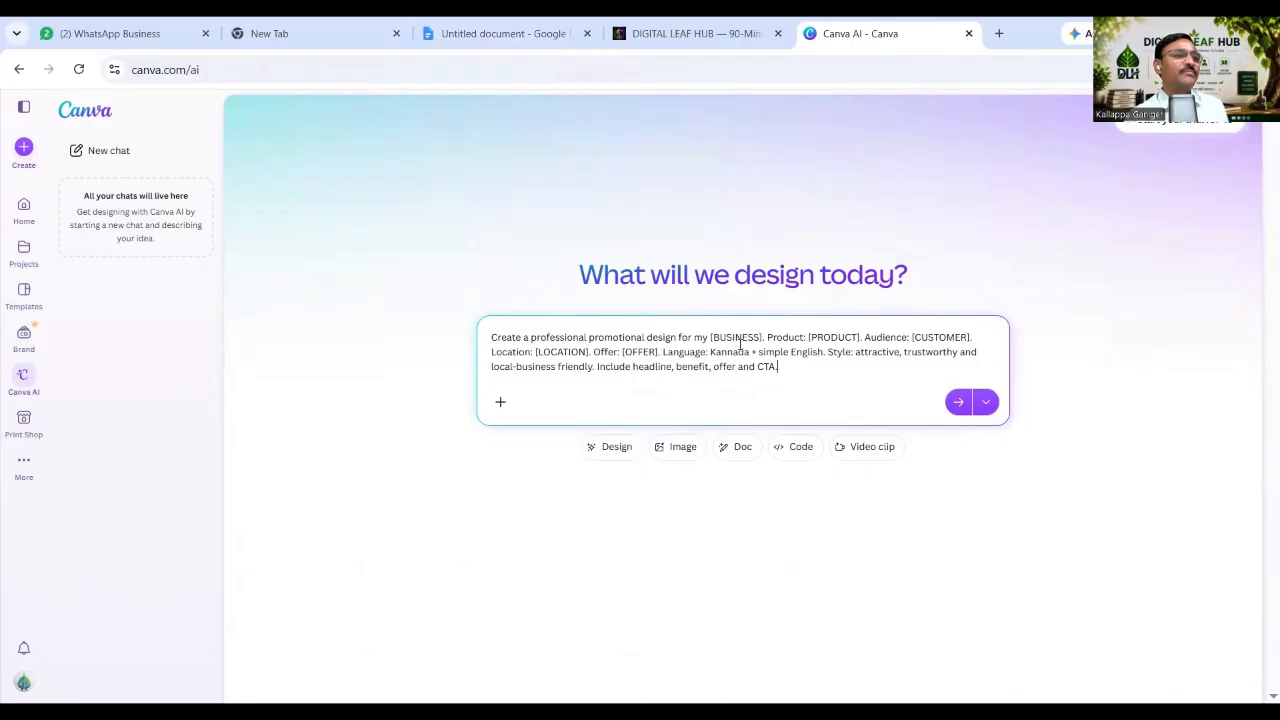
drag(762, 338, 745, 340)
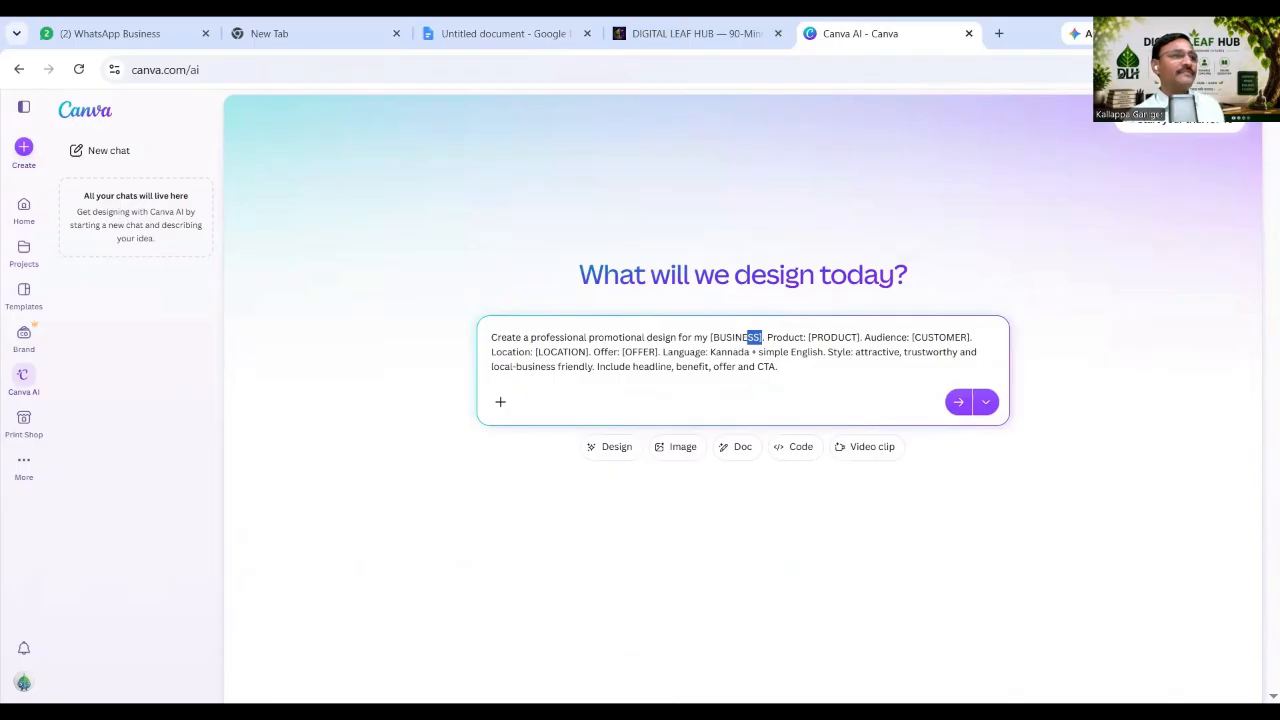
click(509, 44)
Copy 'Sri Lakshmi Bakery | Gadag' from the section 3 example line and return to the prompt.
scroll(622, 372, up, 20)
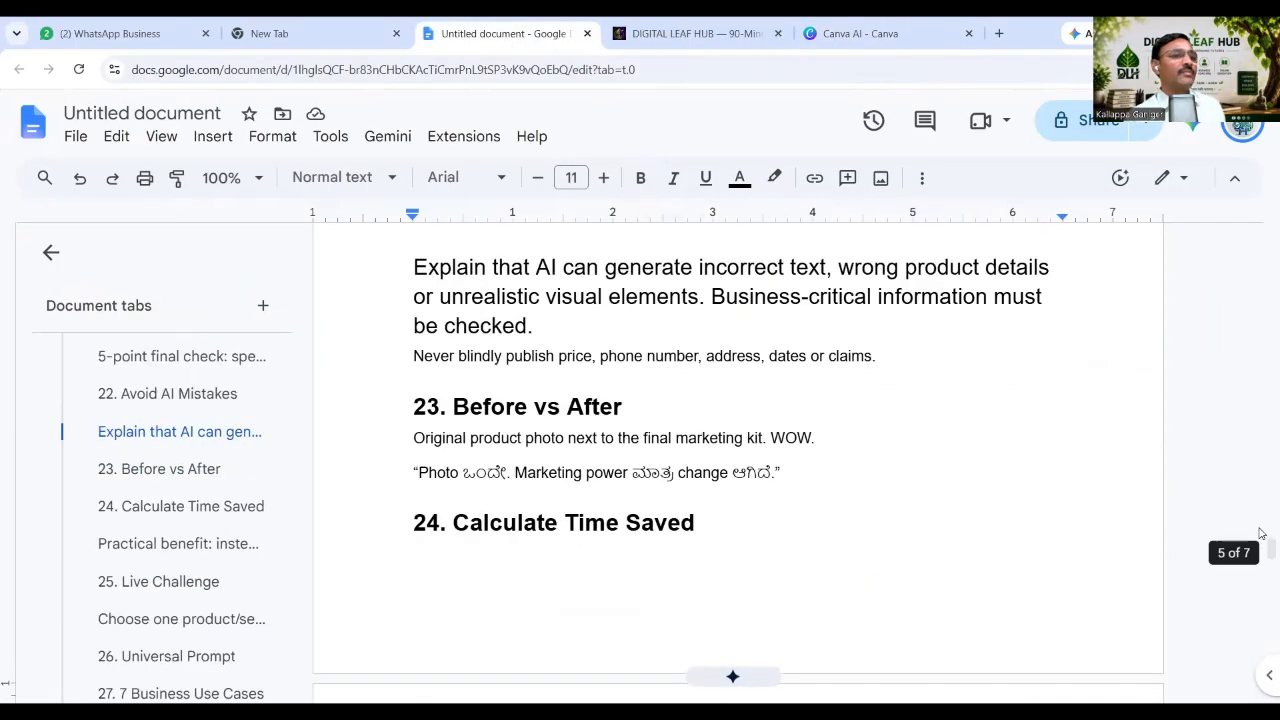
scroll(628, 440, up, 20)
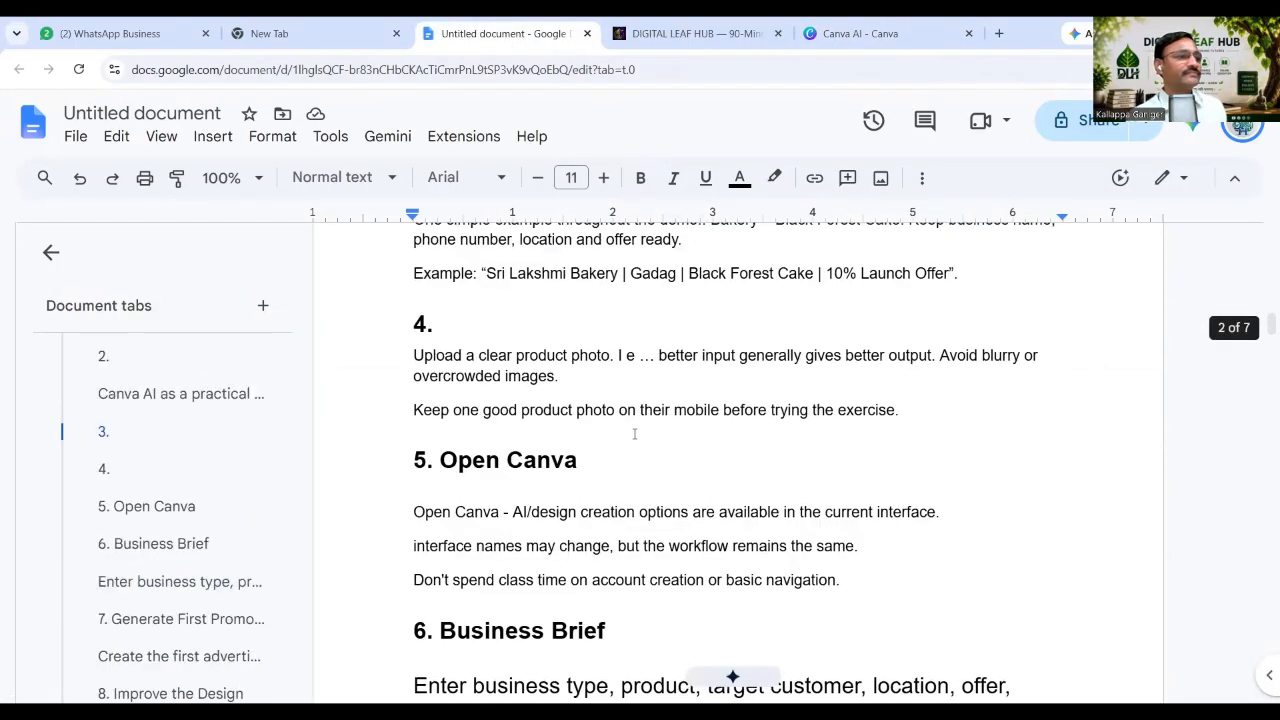
scroll(666, 420, down, 7)
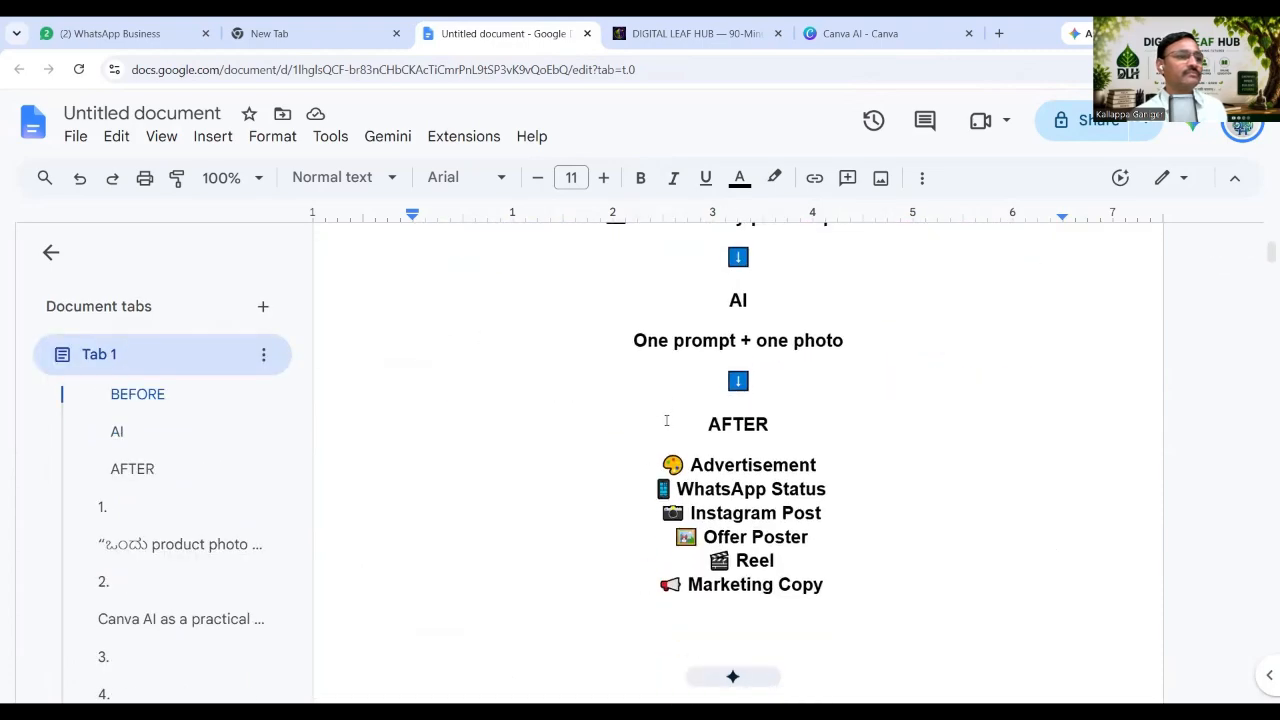
scroll(666, 420, down, 4)
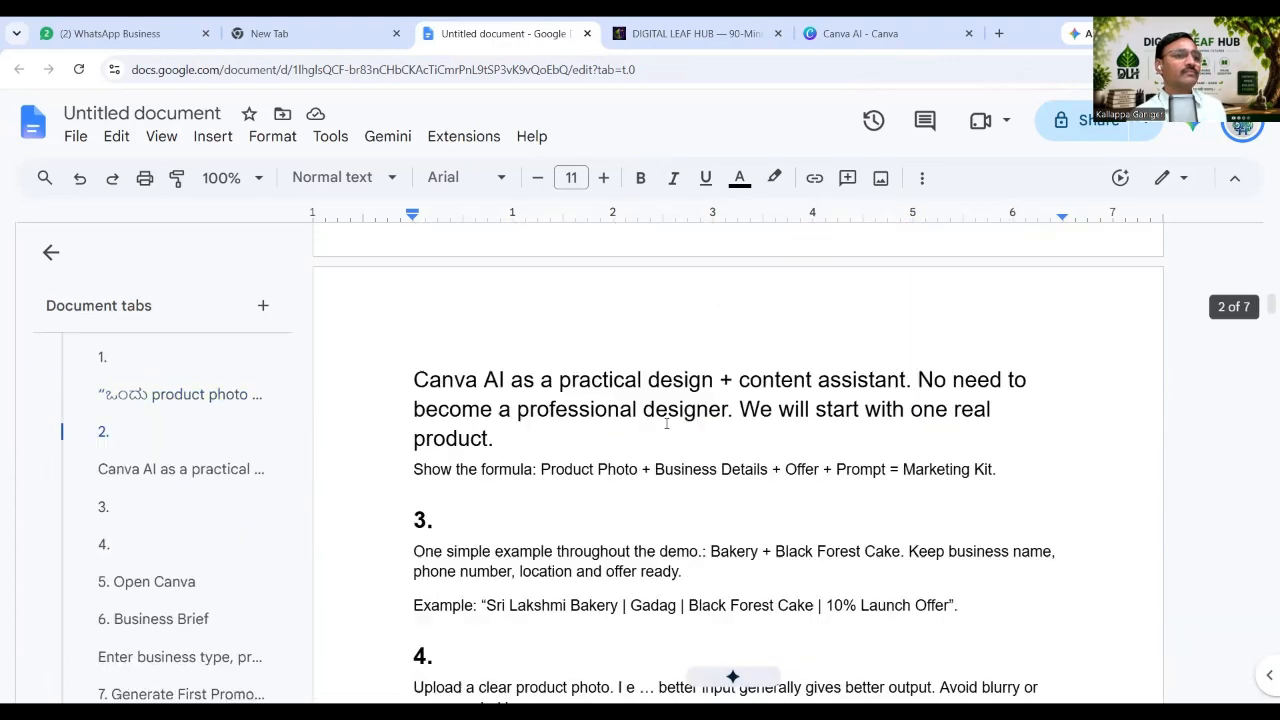
scroll(566, 444, down, 1)
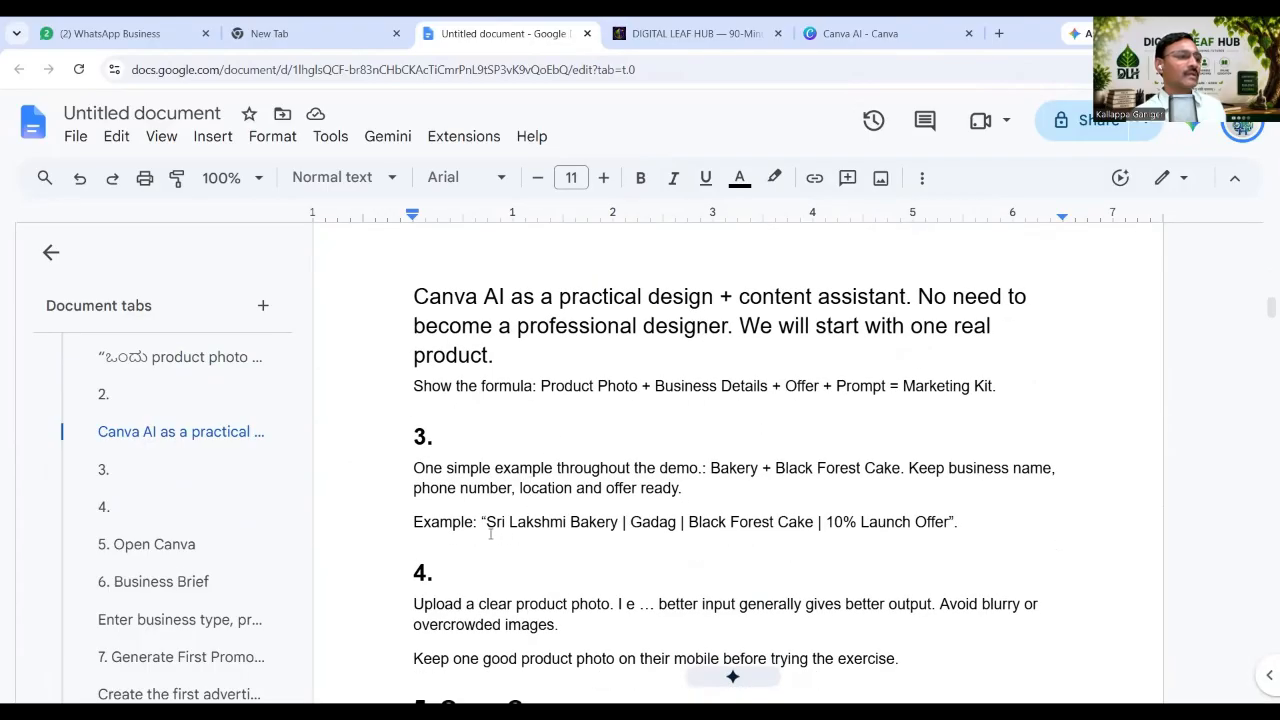
drag(487, 522, 682, 526)
key(ctrl+c)
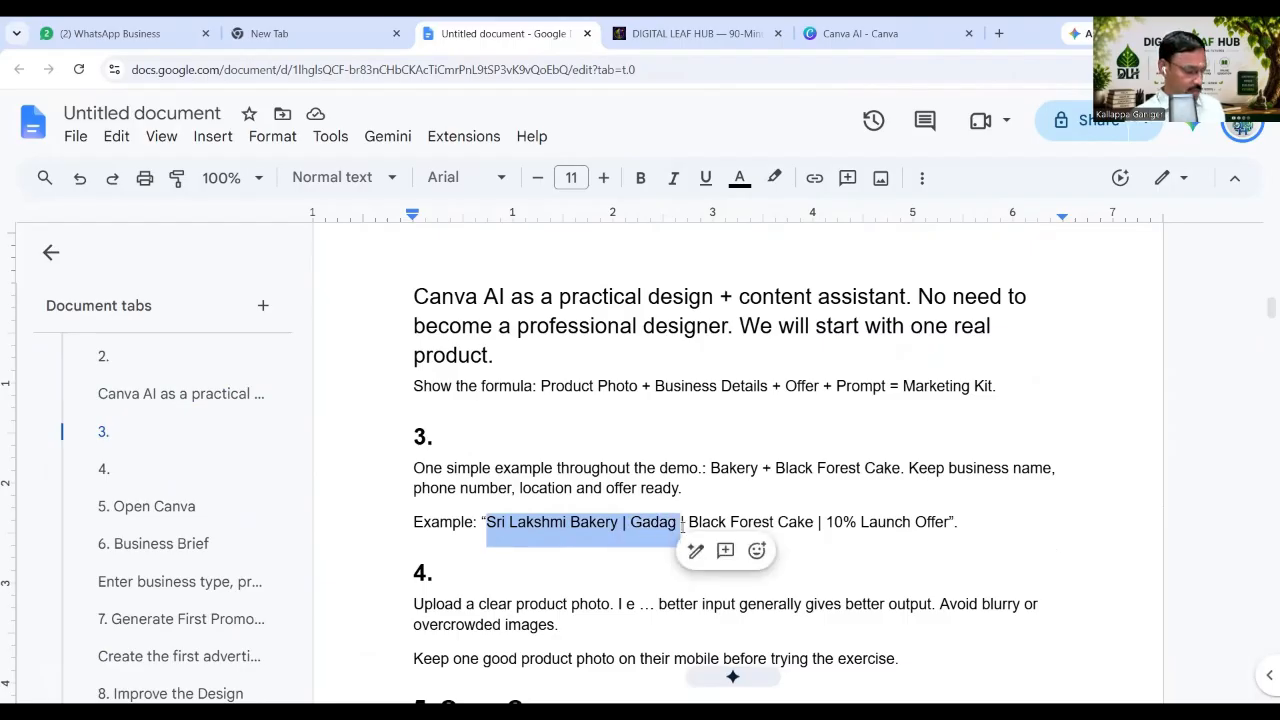
click(818, 33)
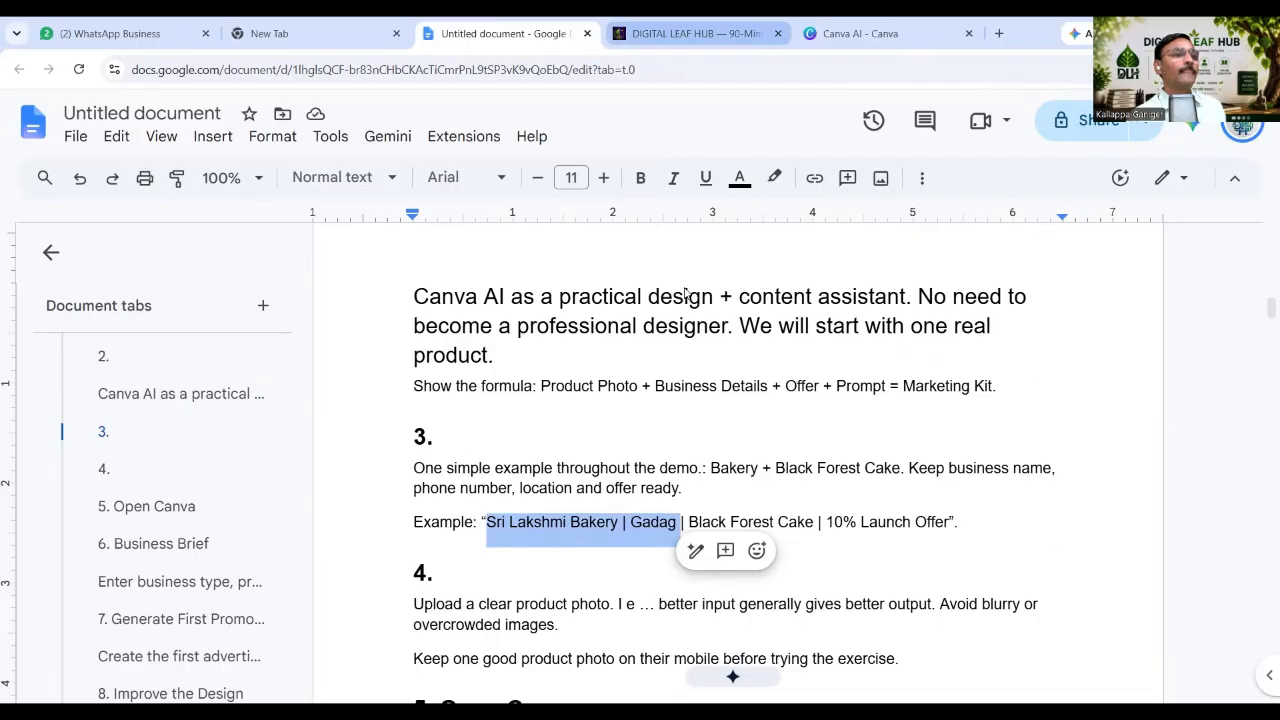
click(761, 341)
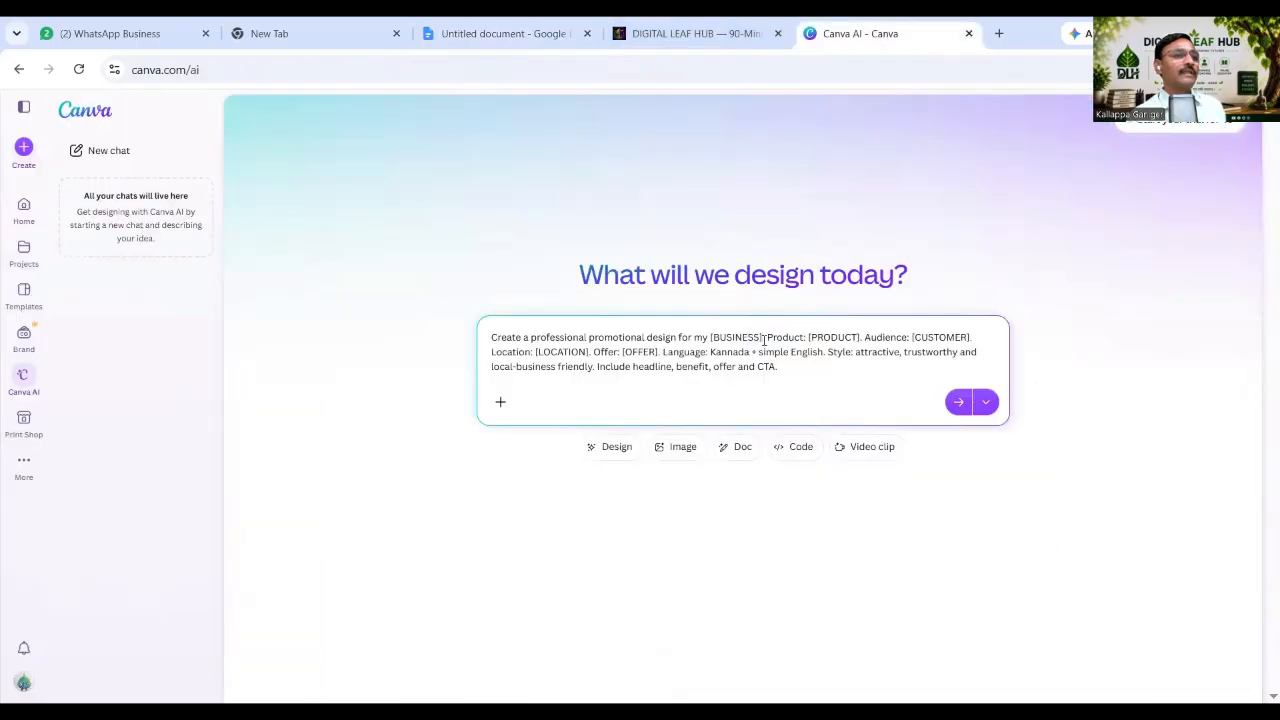
Paste 'Sri Lakshmi Bakery | Gadag' over the [BUSINESS] placeholder in the prompt.
drag(761, 341, 712, 340)
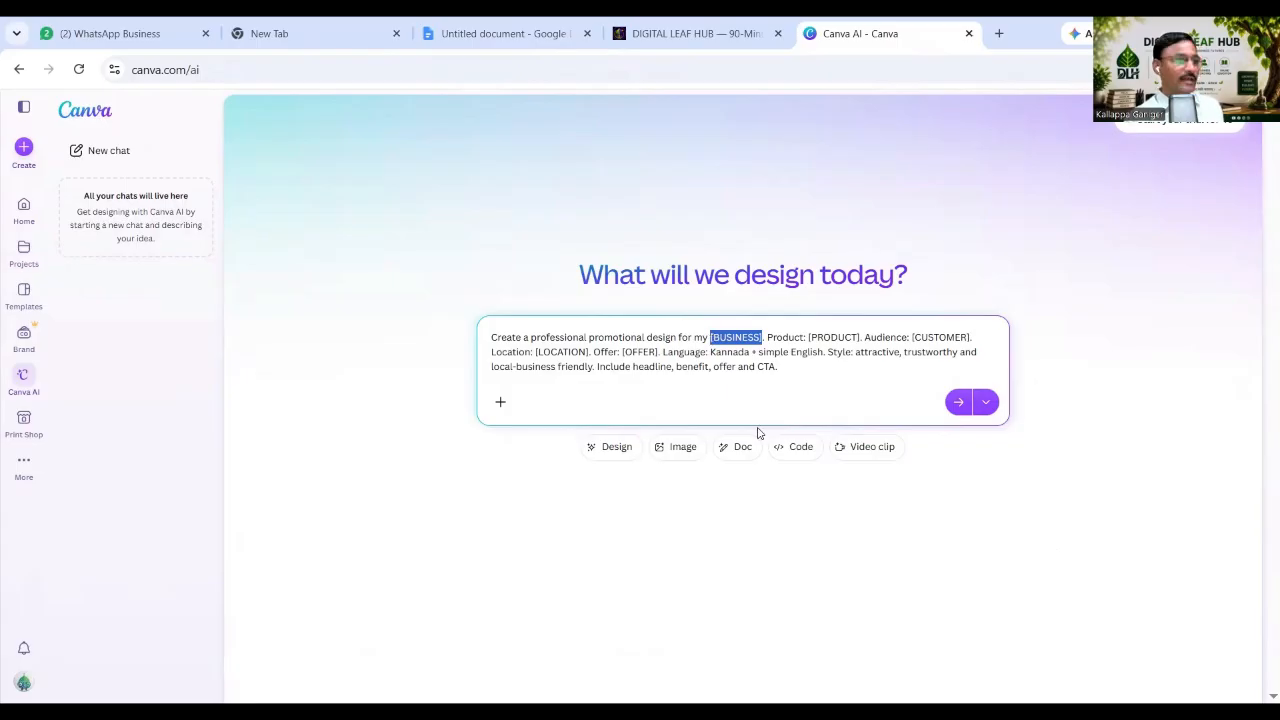
key(ctrl+v)
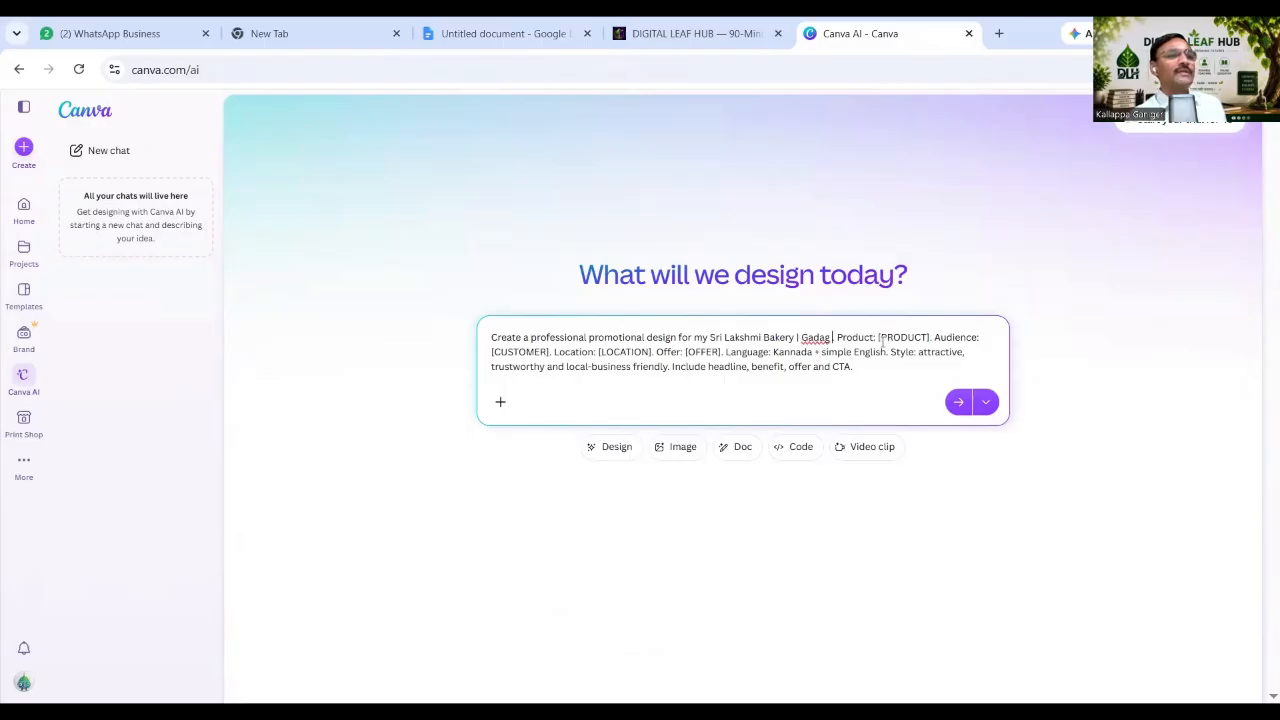
click(518, 30)
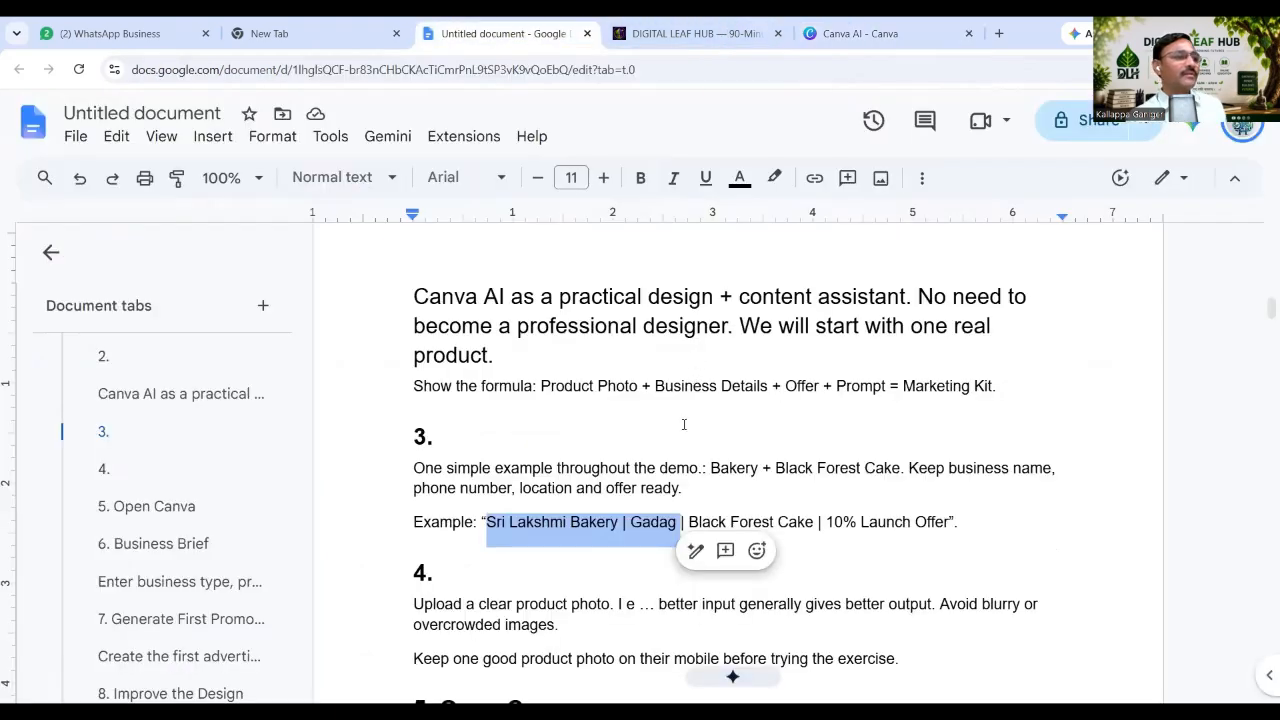
Copy 'Black Forest Cake' from the section 3 paragraph and switch back to Canva AI.
scroll(684, 424, down, 1)
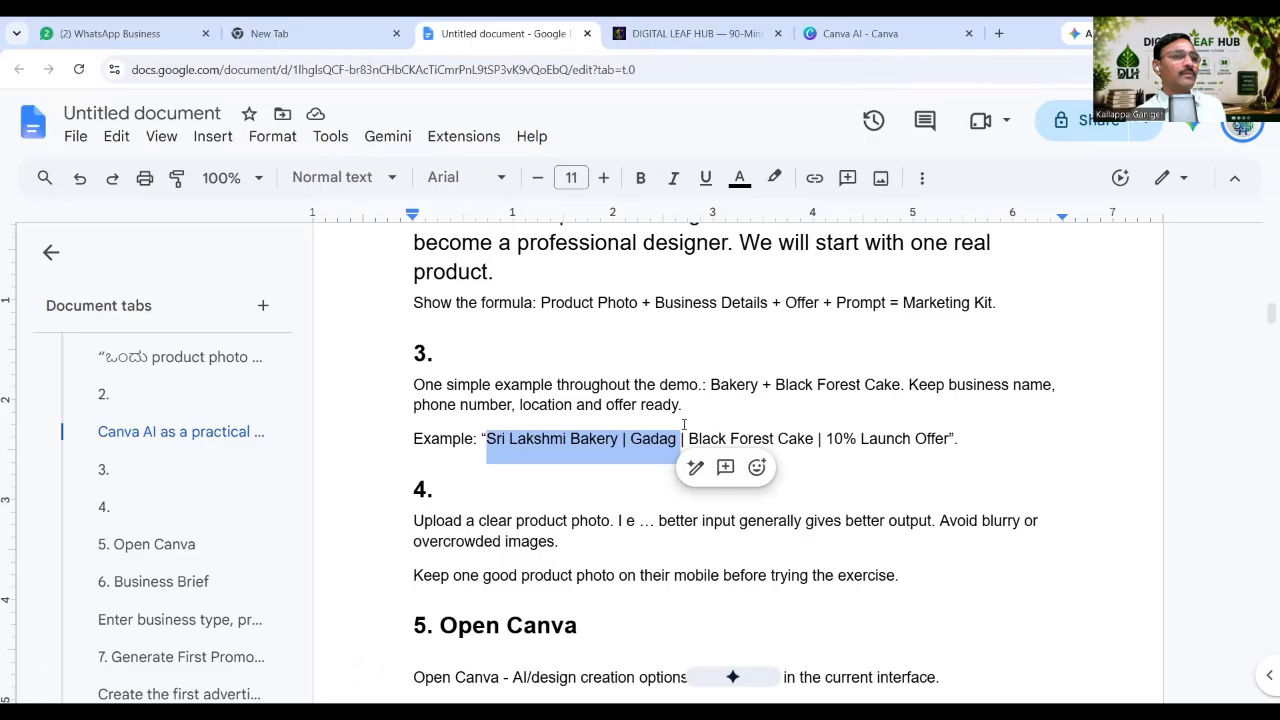
drag(773, 388, 902, 386)
key(ctrl+c)
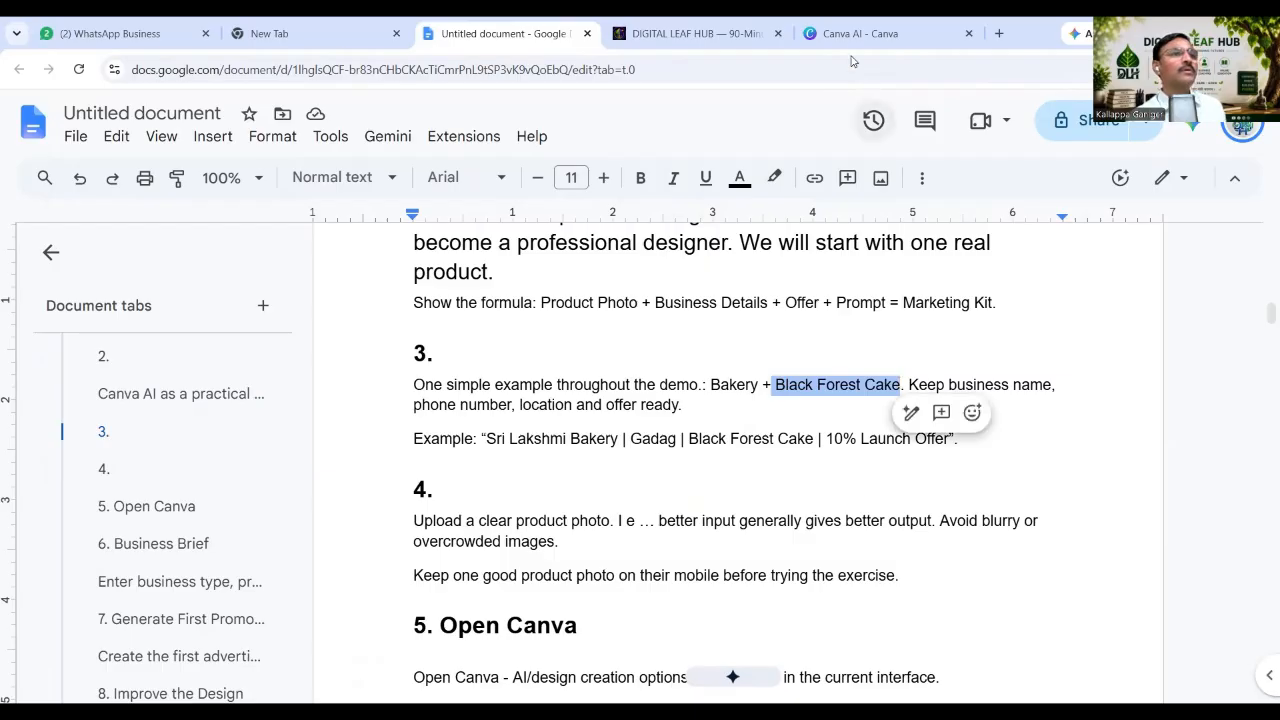
click(855, 36)
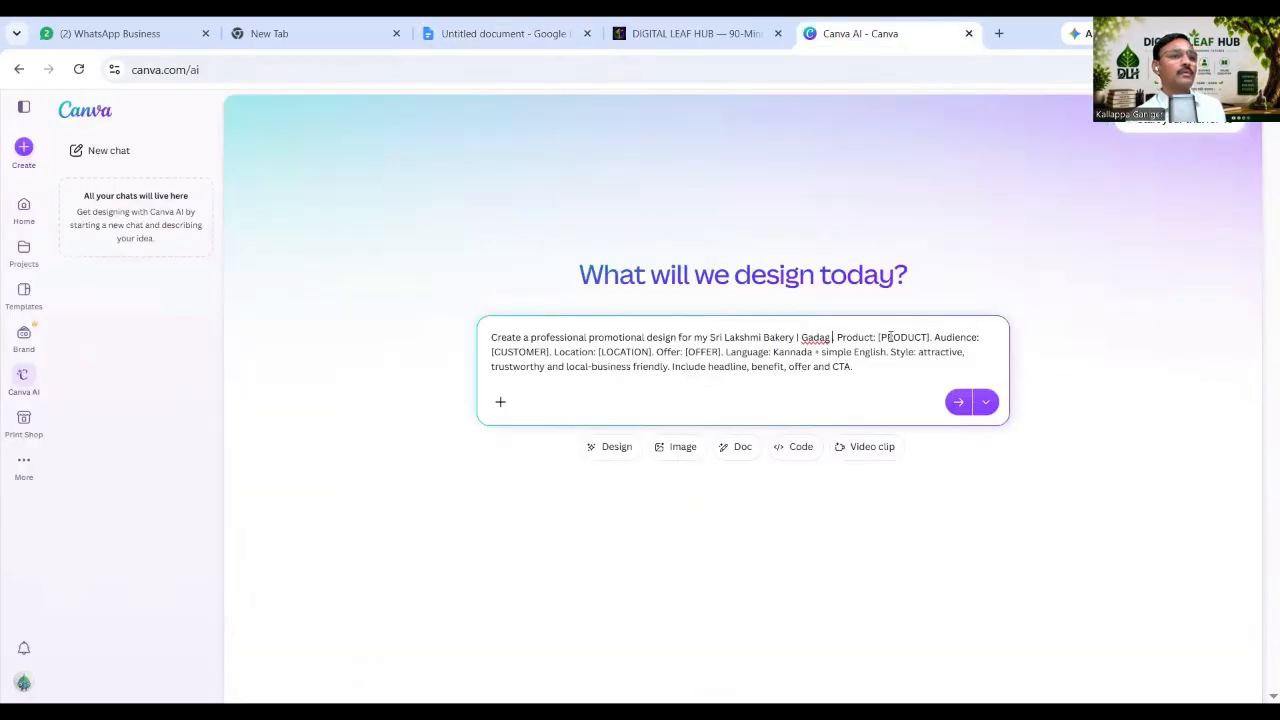
Replace [PRODUCT] with 'Black Forest Cake.' and select the [CUSTOMER] placeholder.
drag(879, 338, 929, 338)
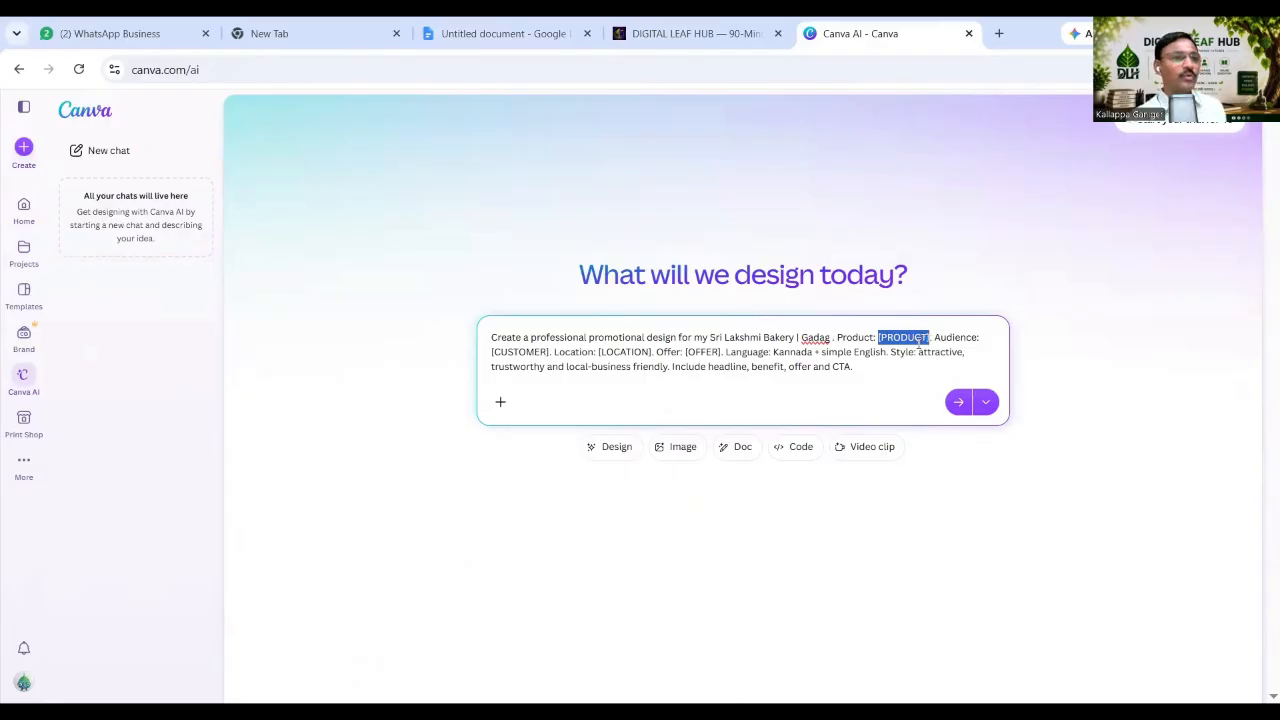
key(ctrl+v)
text(.)
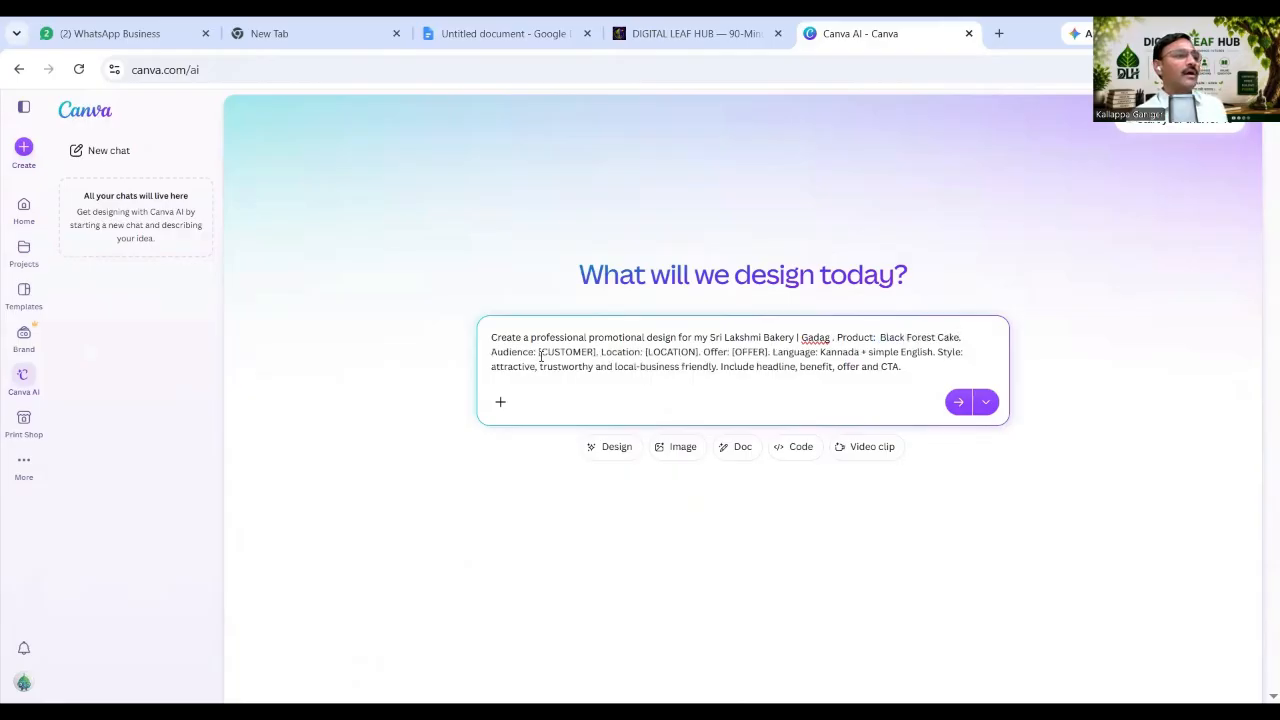
drag(538, 353, 598, 353)
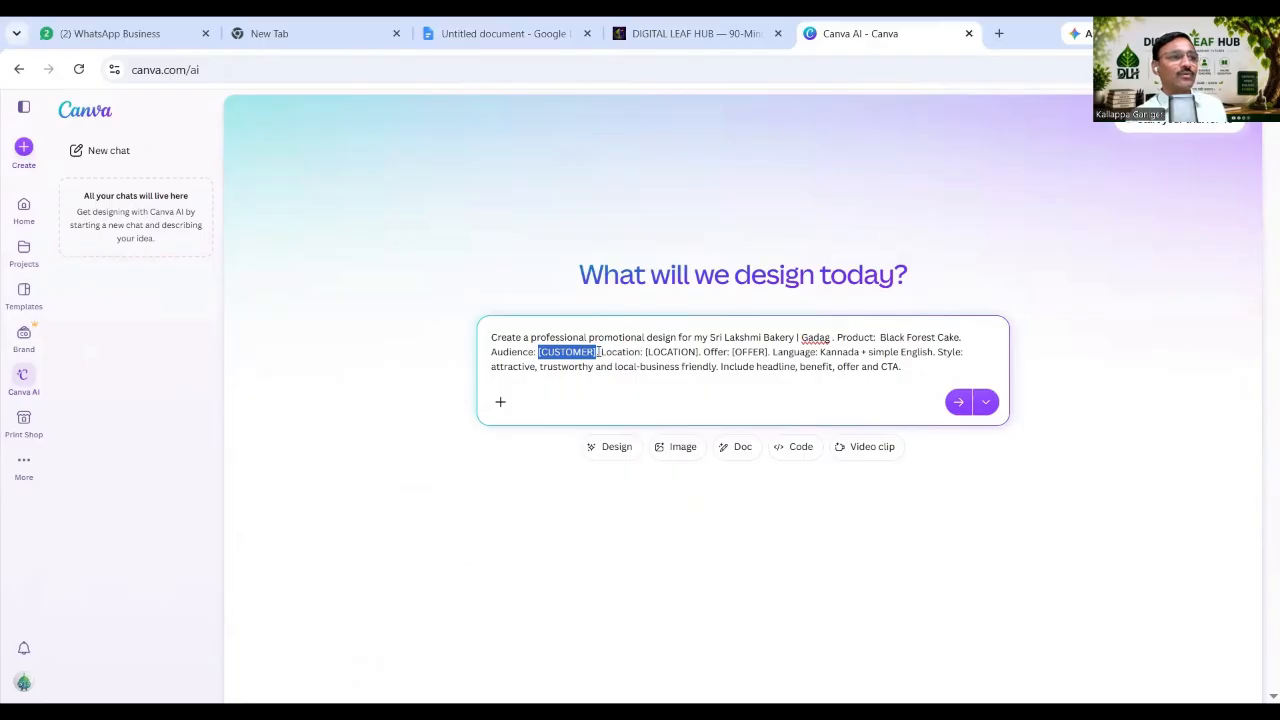
click(492, 42)
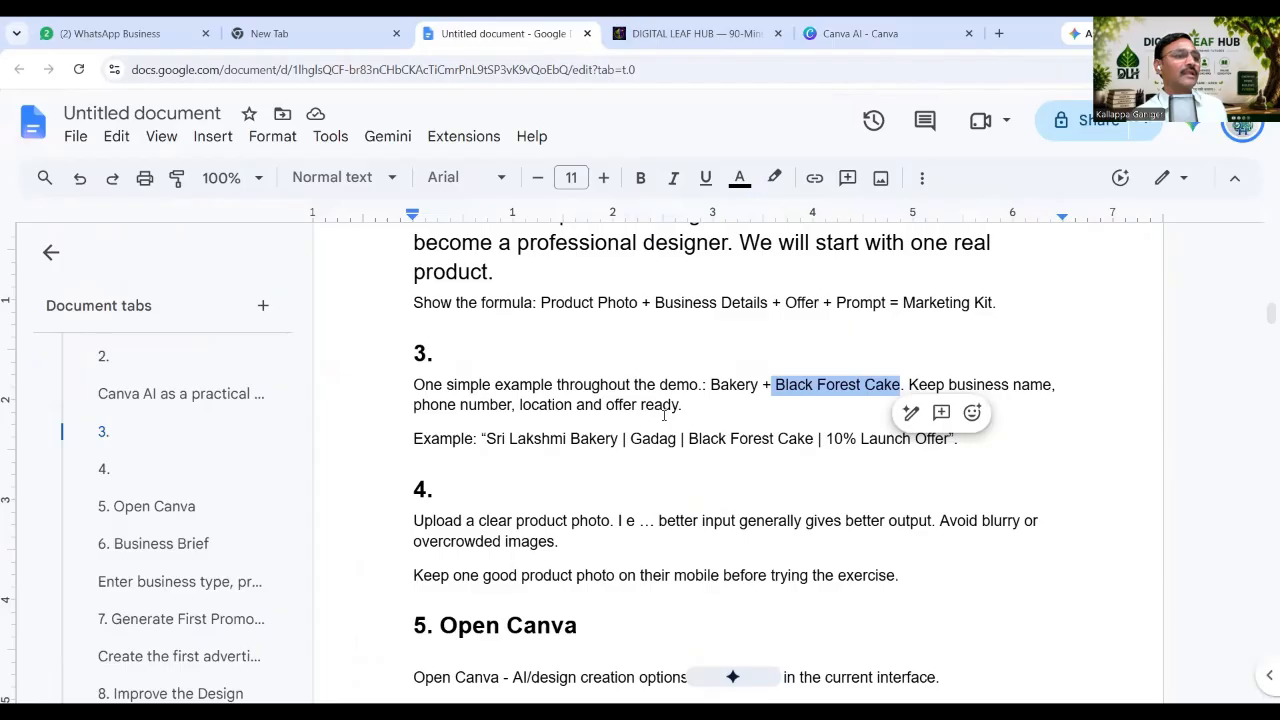
Read the audience line under '6. Business Brief' in the notes, then return to Canva AI.
scroll(542, 459, down, 2)
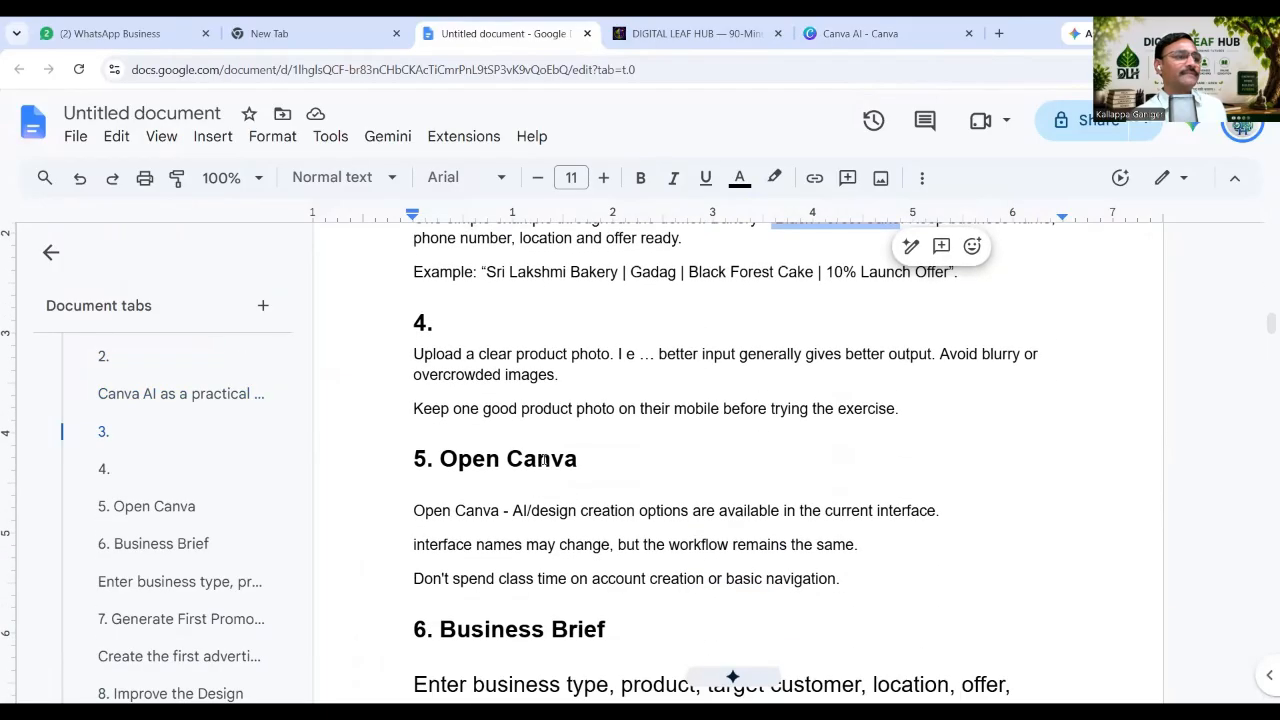
scroll(542, 459, down, 2)
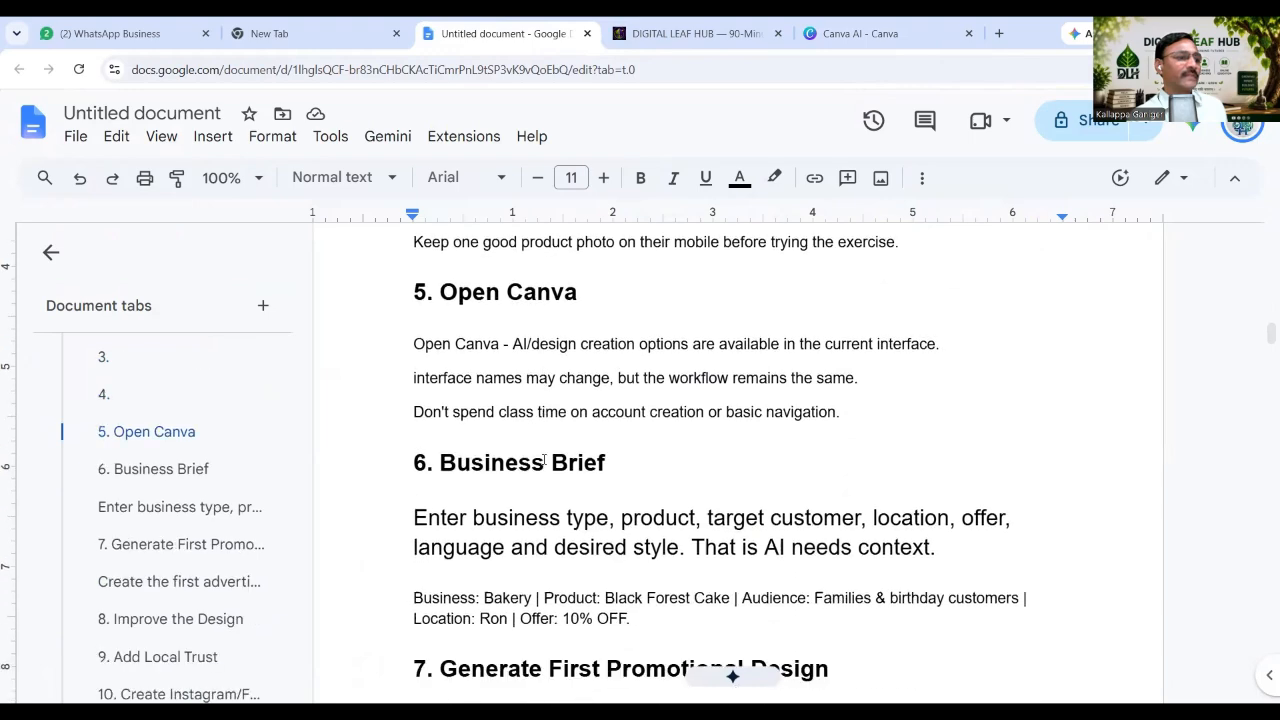
scroll(545, 460, down, 1)
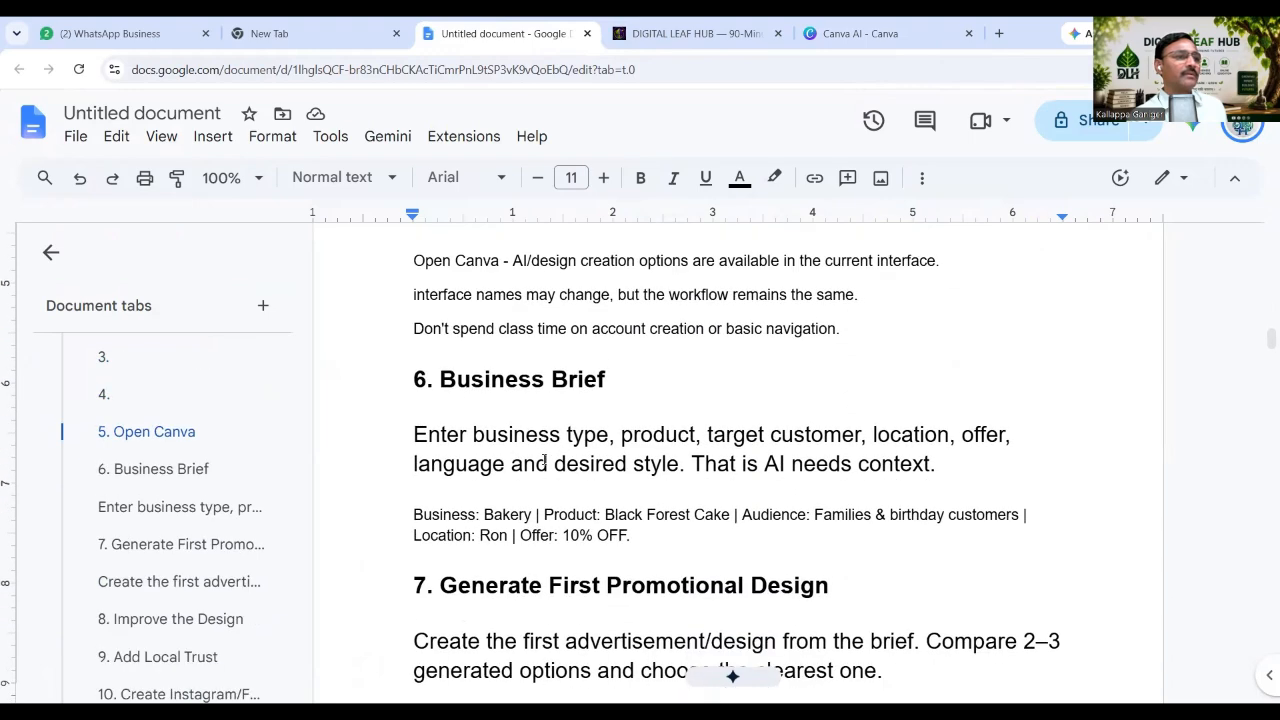
scroll(545, 460, down, 1)
scroll(545, 460, up, 2)
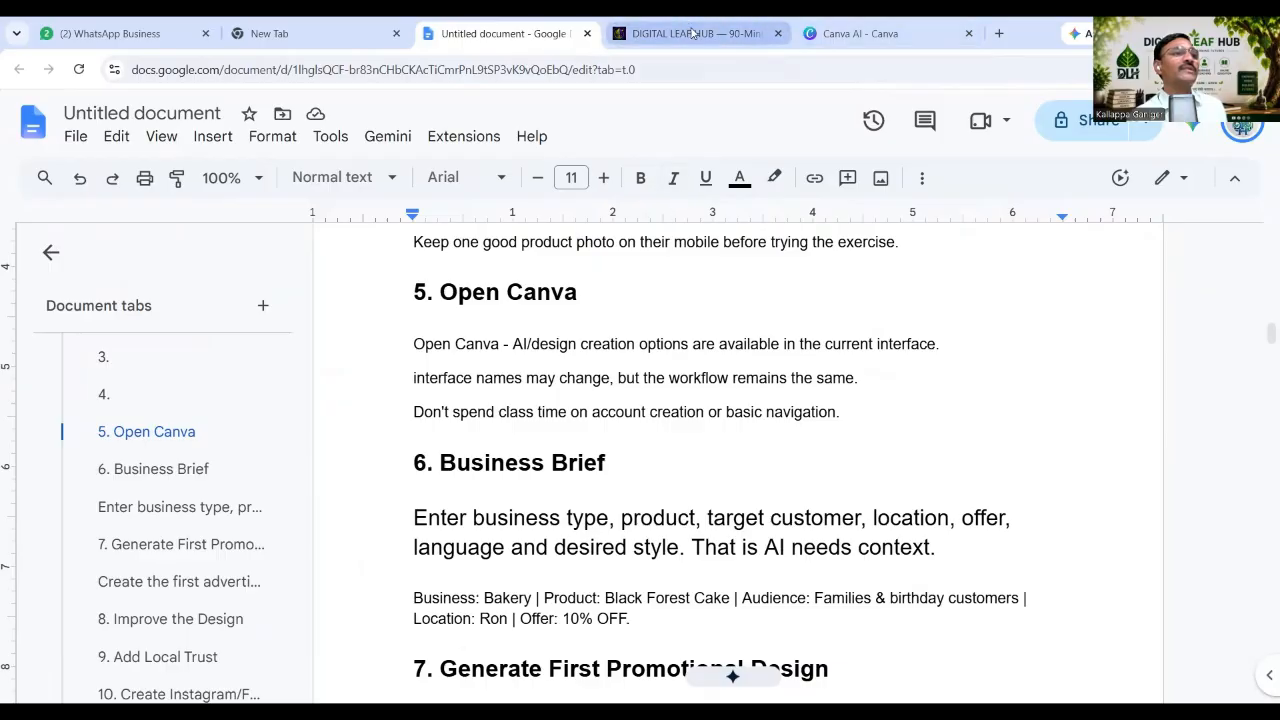
click(692, 33)
click(858, 34)
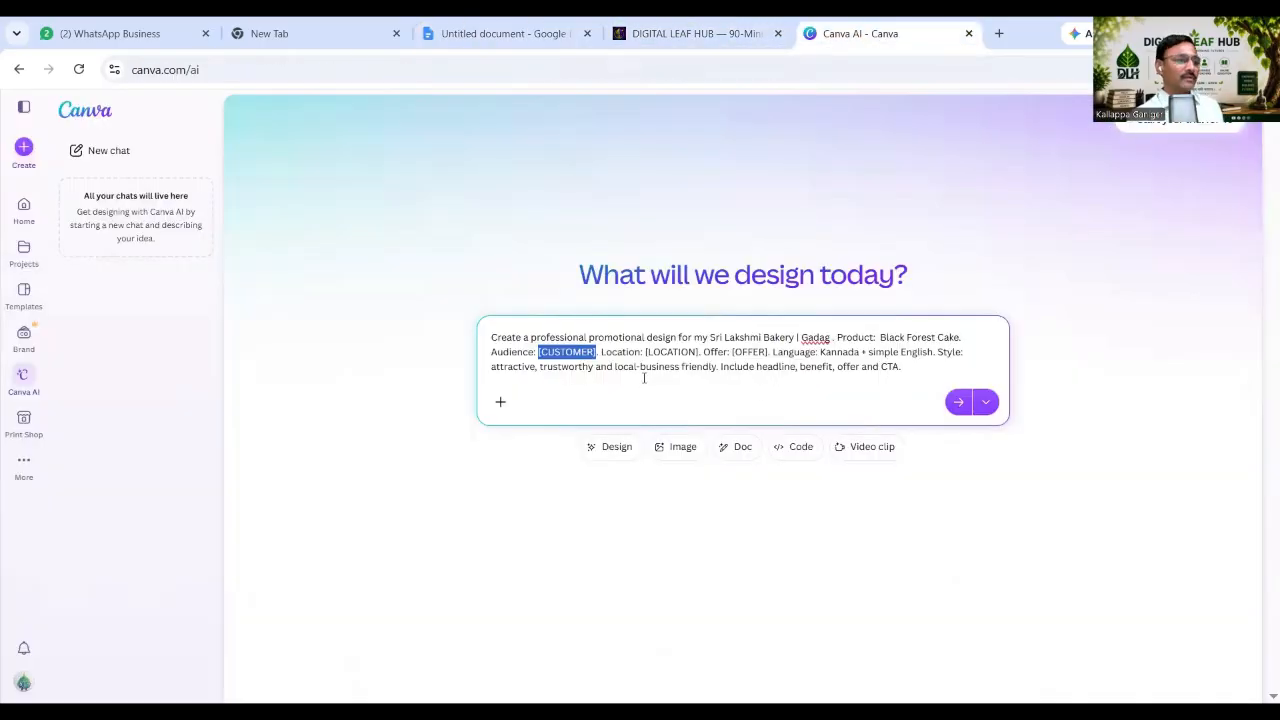
Replace the audience placeholder with 'Birth Day, Anniversary' in the Canva AI prompt.
text(B)
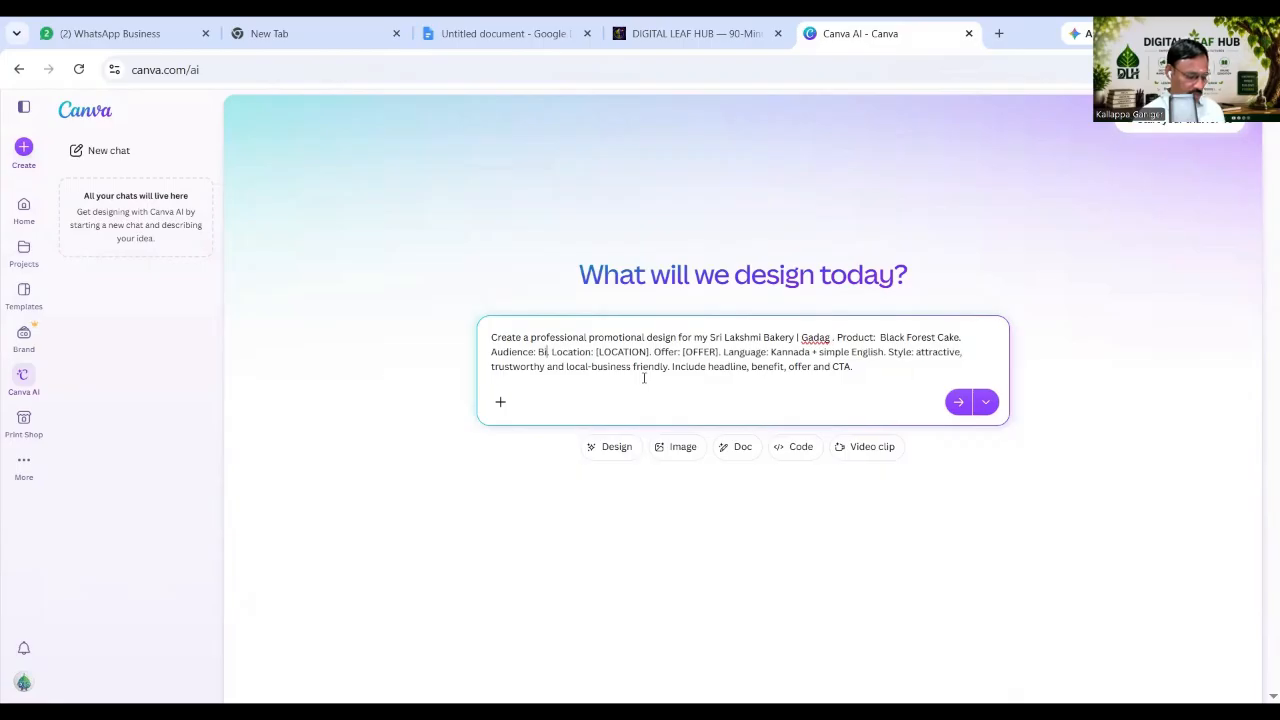
text(irht)
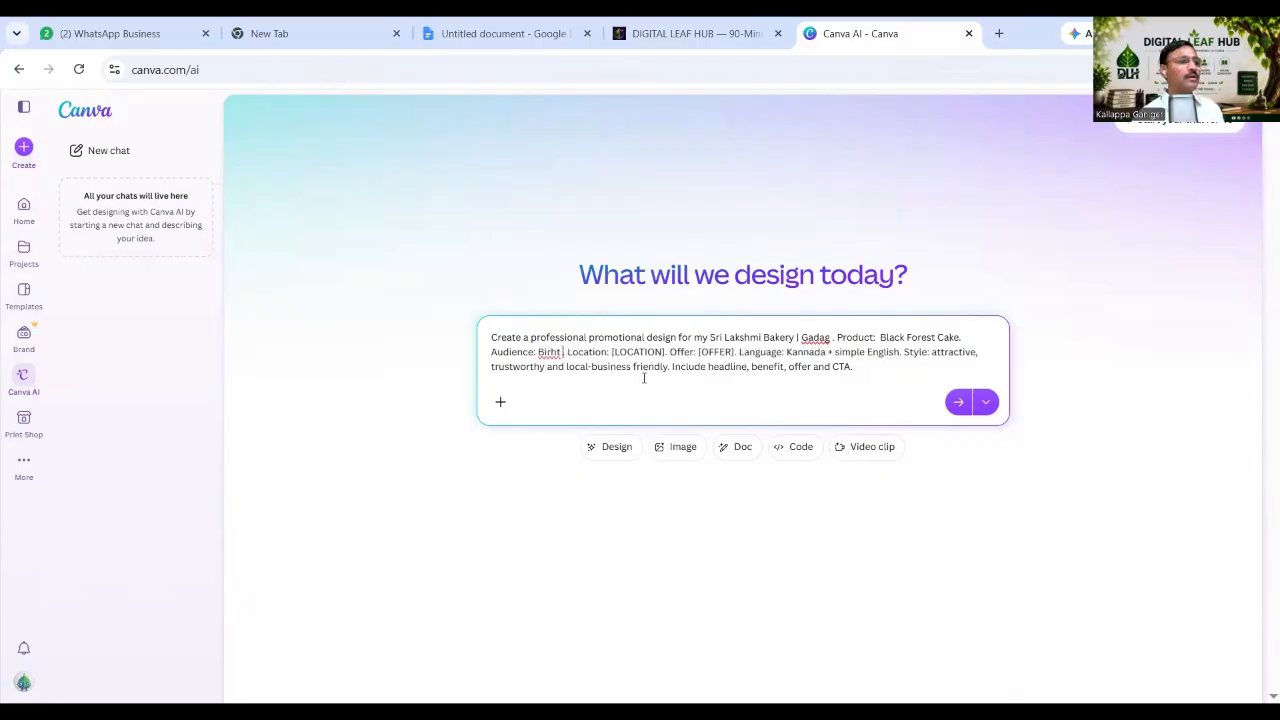
key(BackSpace)
key(BackSpace)
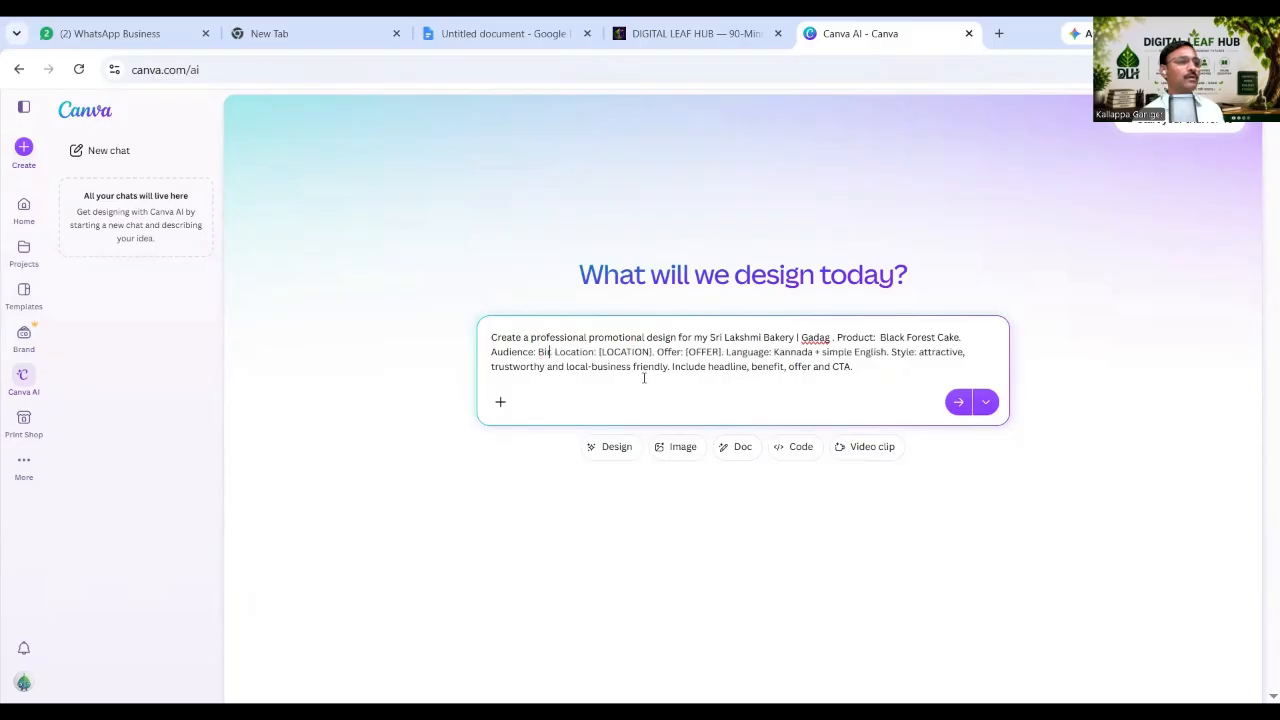
text(th D)
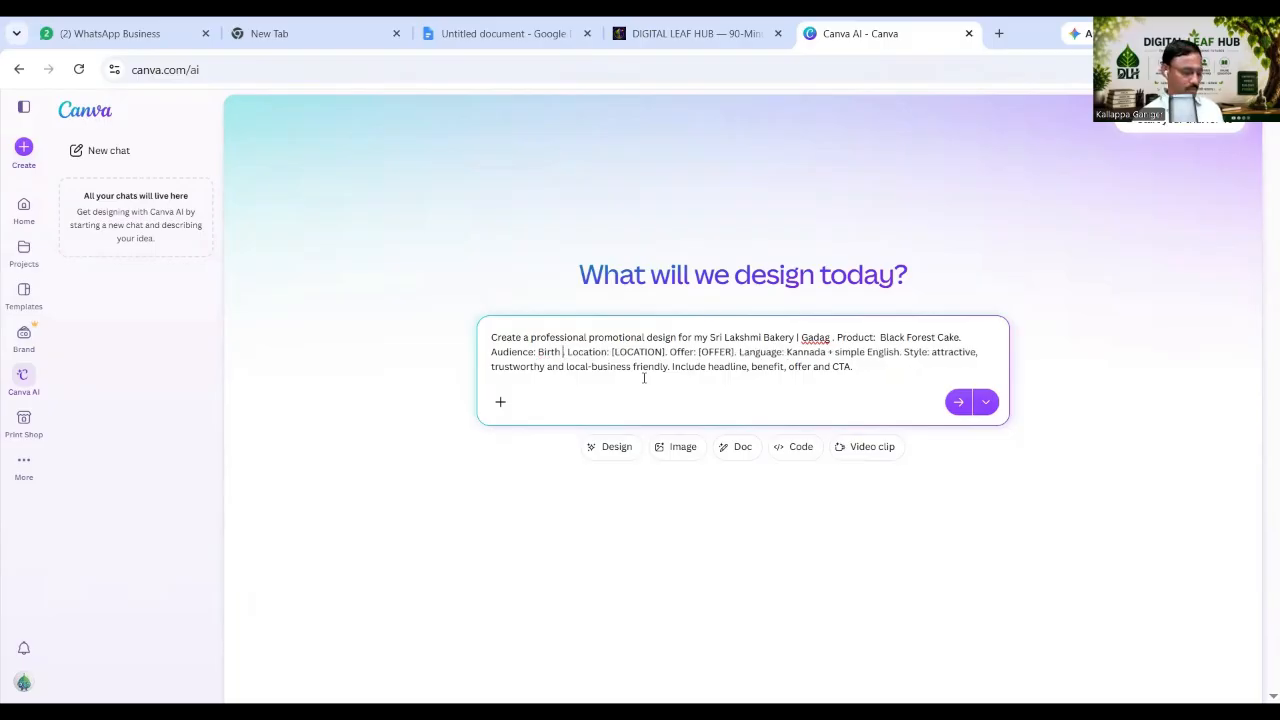
text(ay)
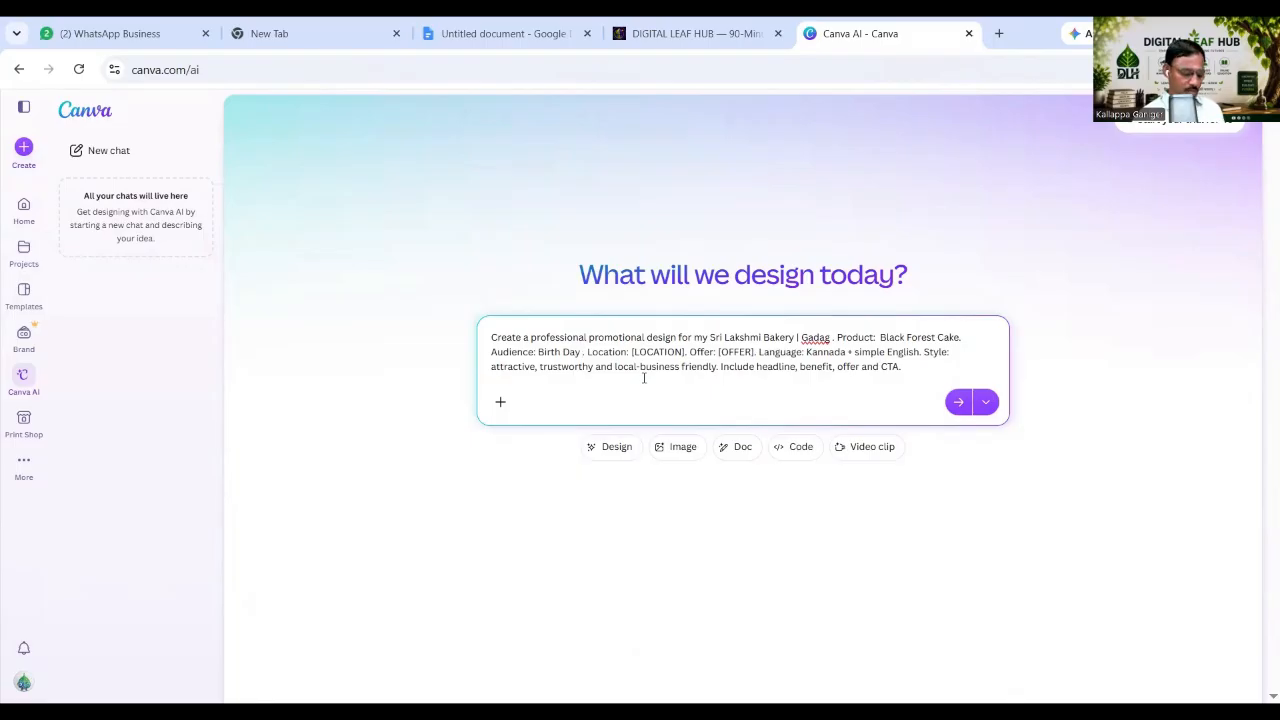
key(Delete)
key(Delete)
text(, )
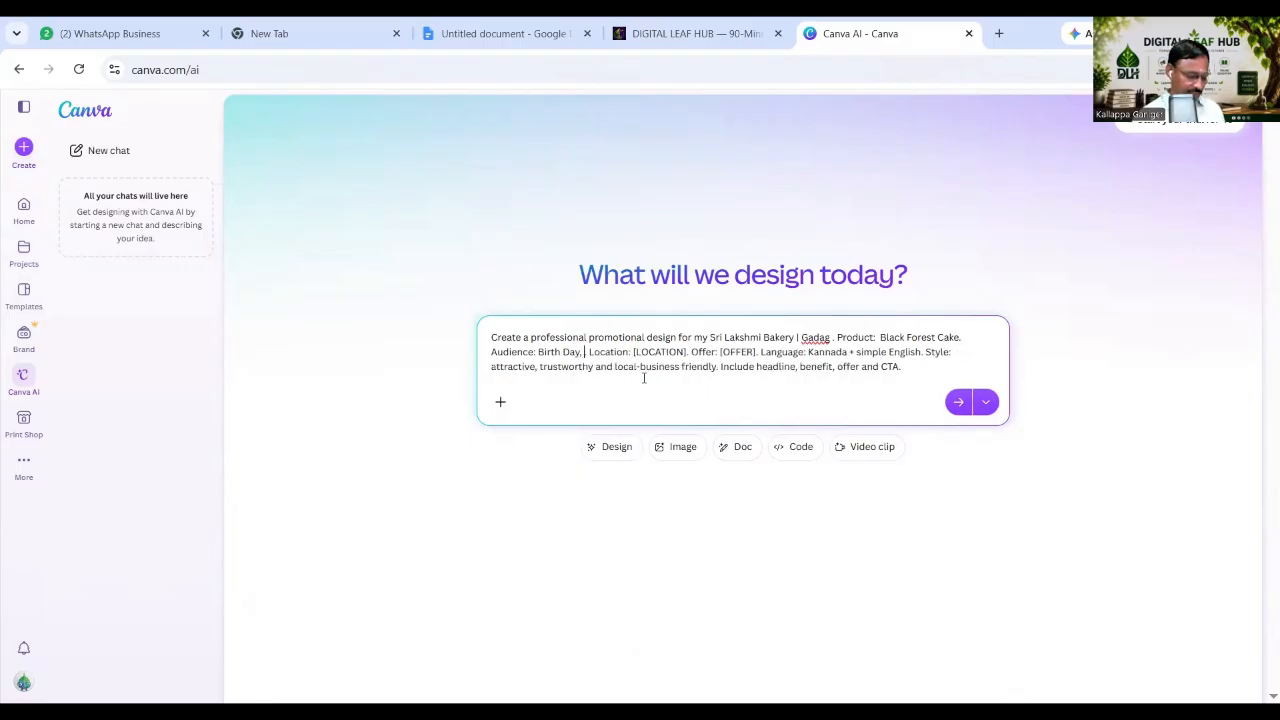
text(Anniver)
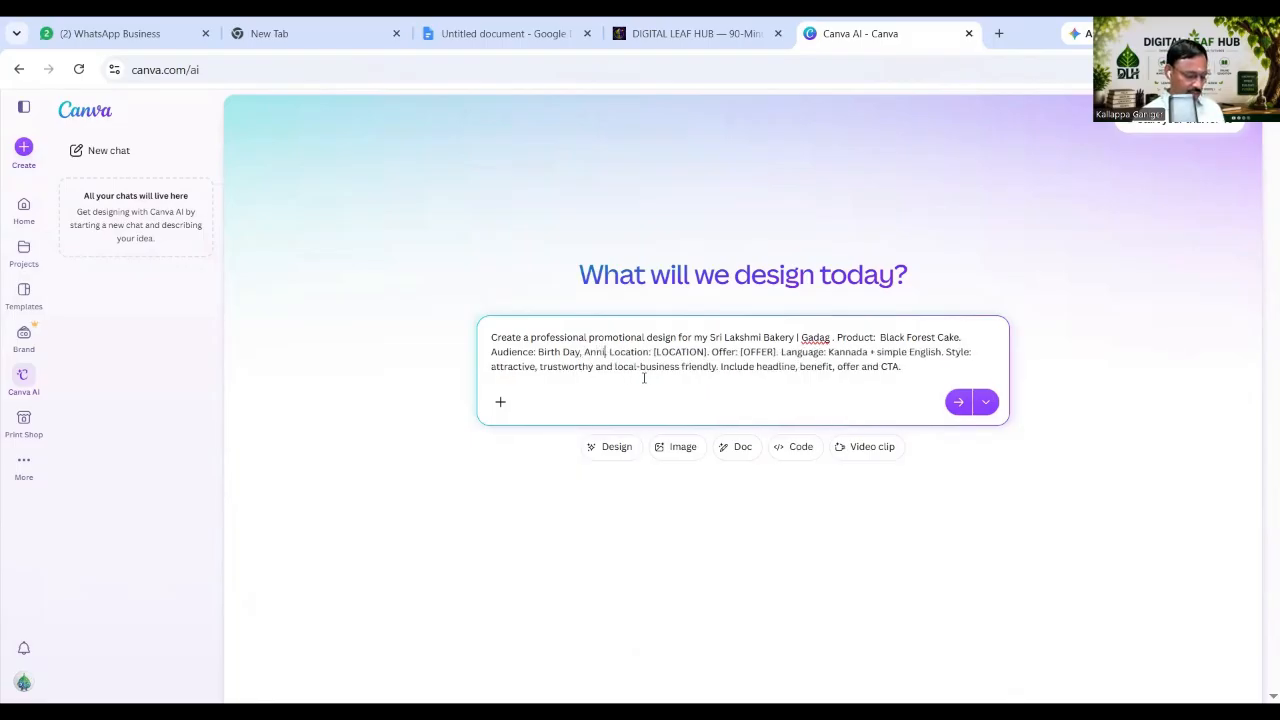
text(sary)
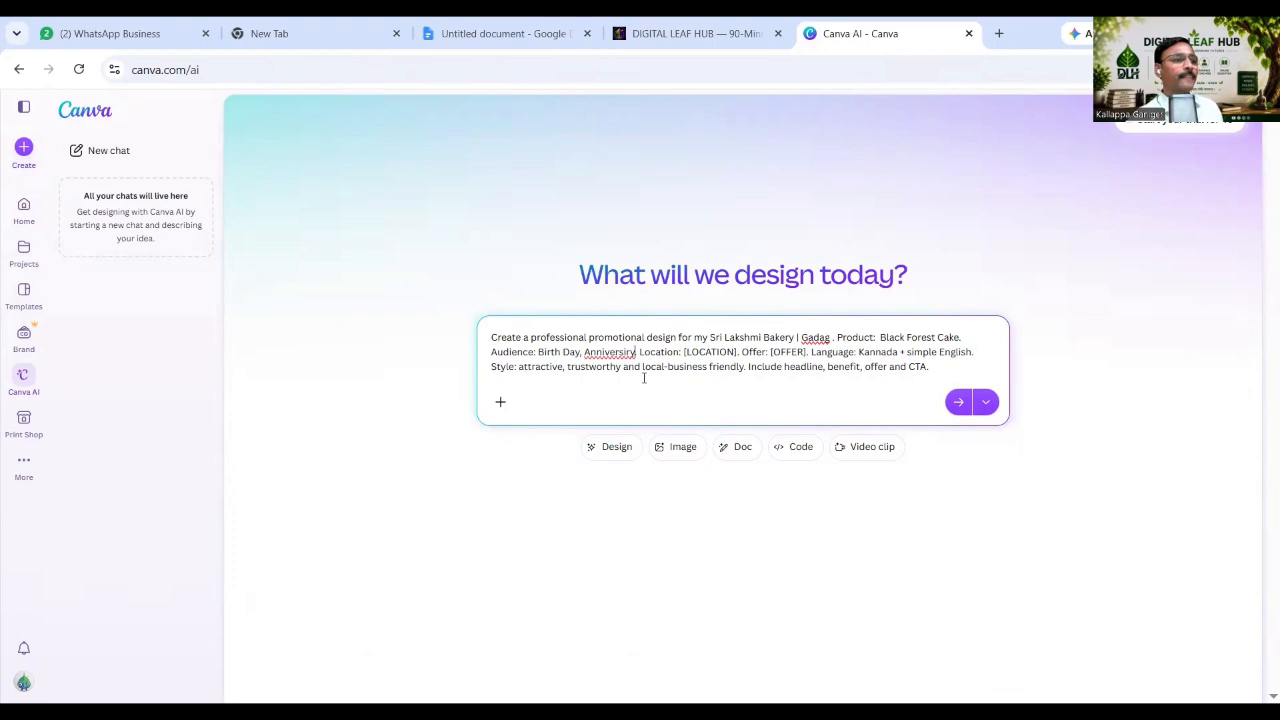
Capitalize the word and accept the 'Anniversary' spelling suggestion for the misspelled 'Anniversery'.
right_click(613, 366)
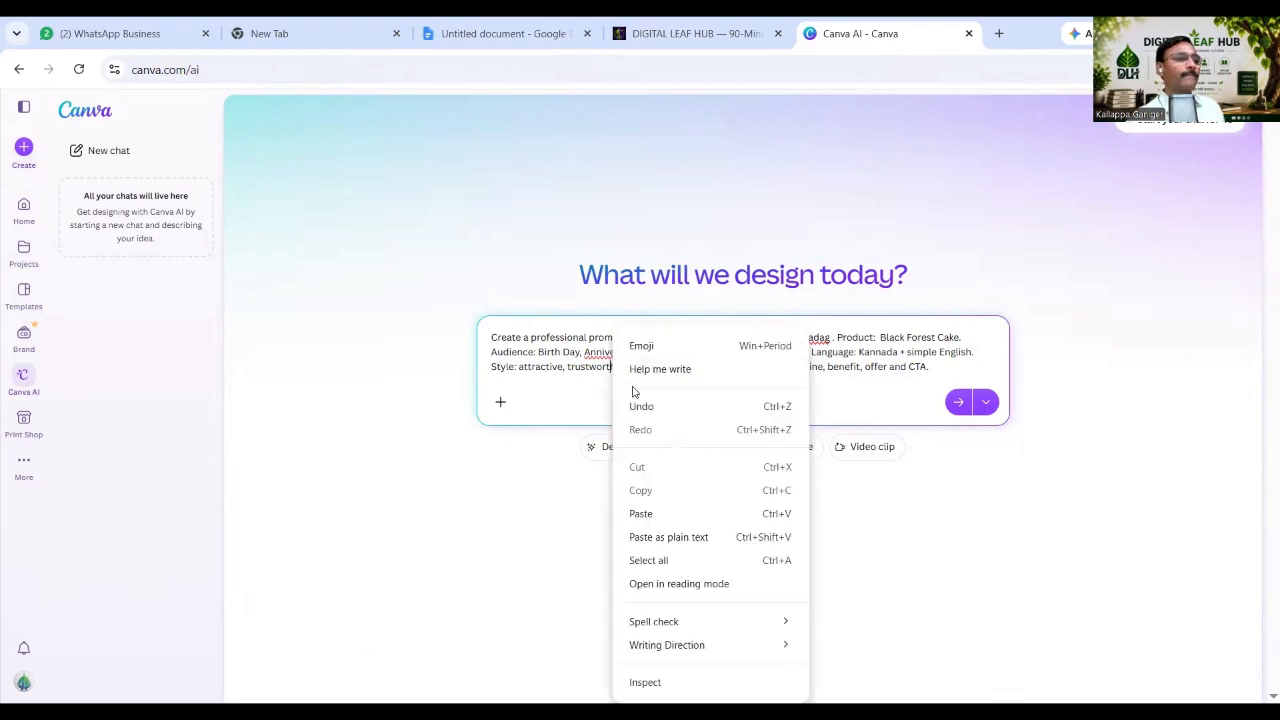
click(603, 352)
right_click(603, 352)
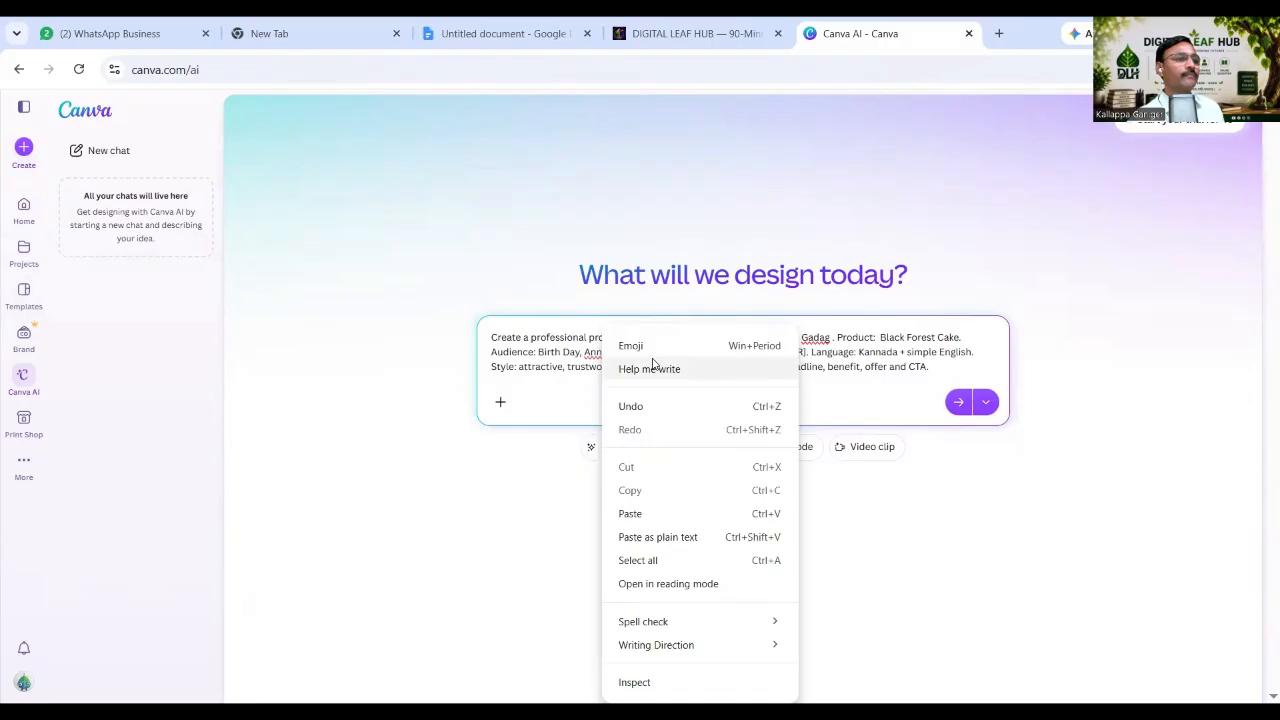
click(586, 352)
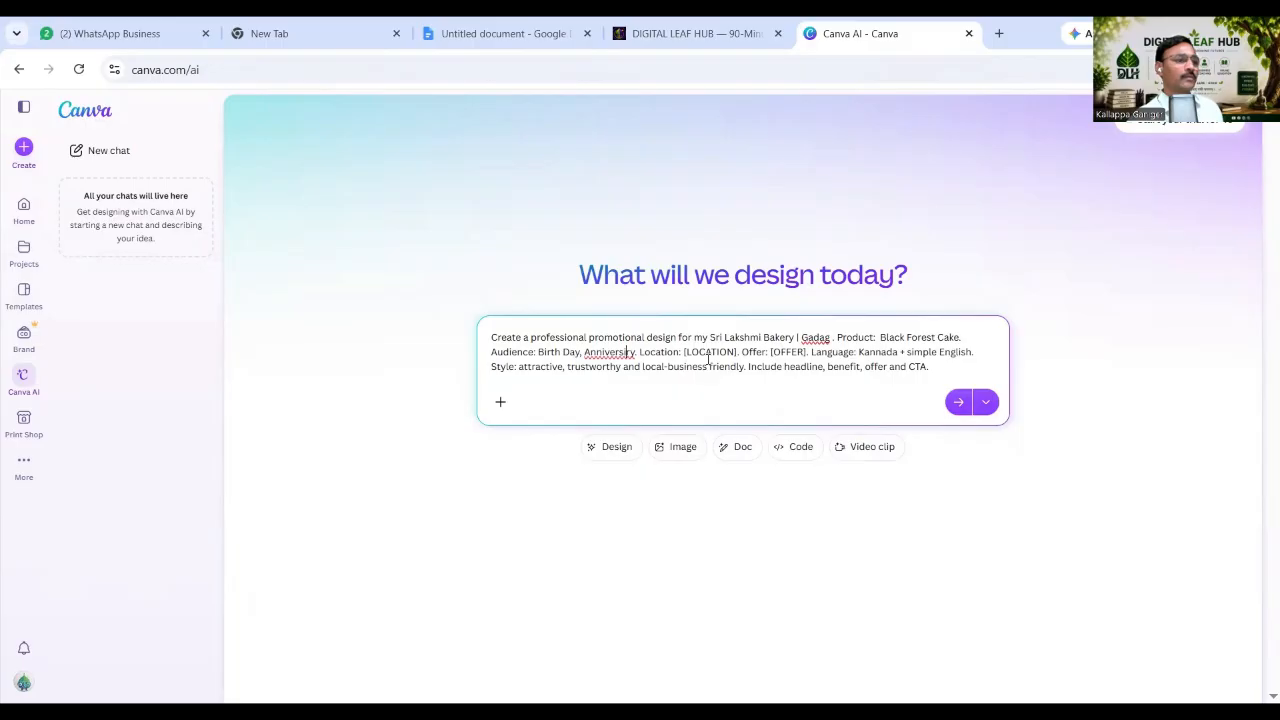
text(A)
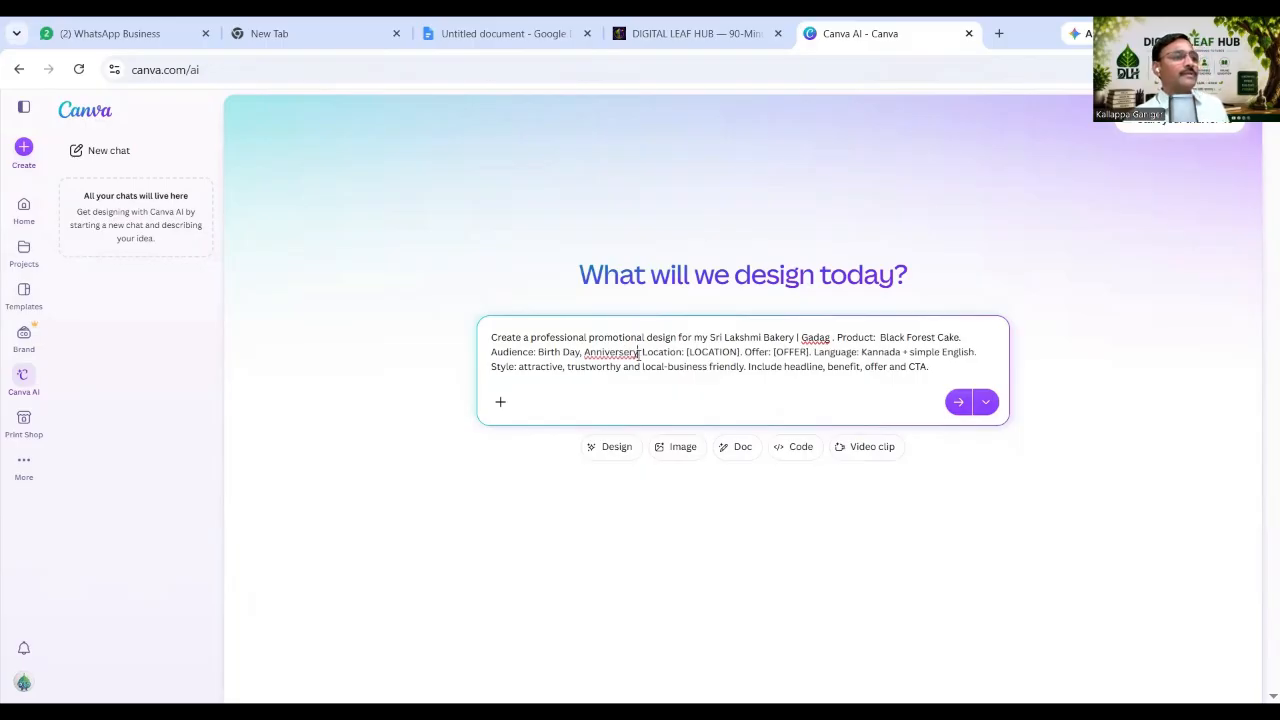
right_click(605, 354)
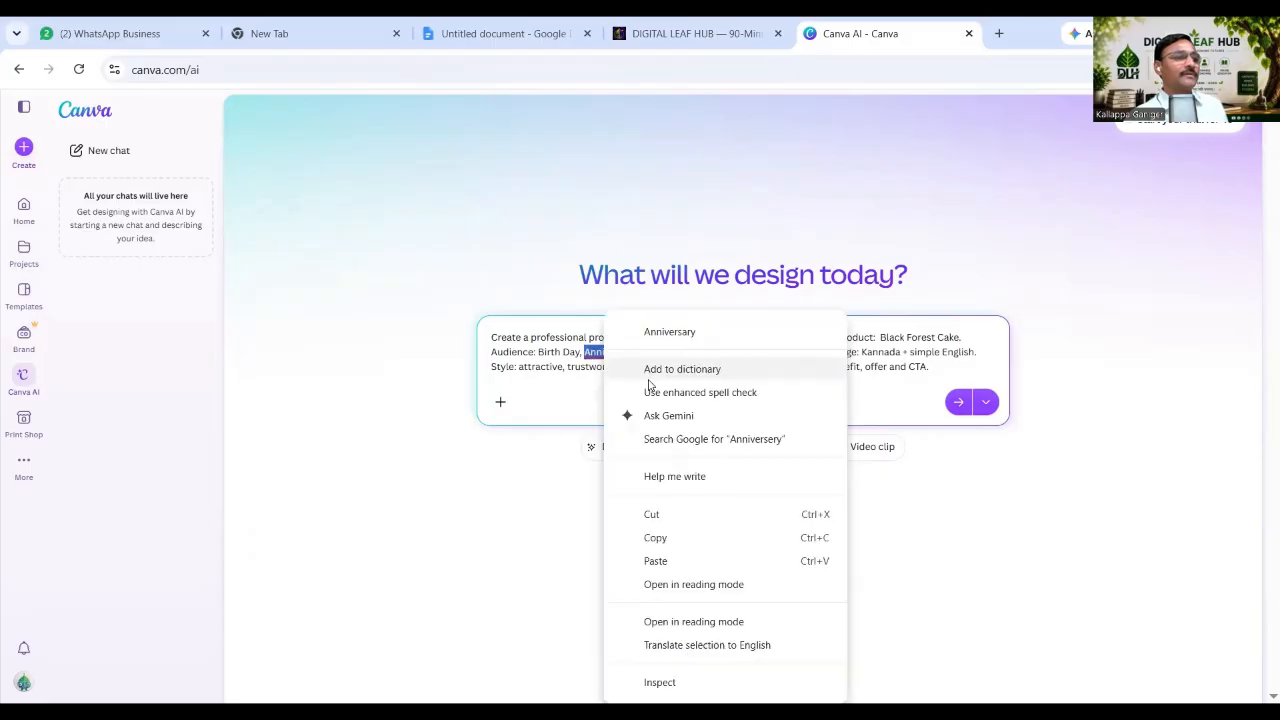
click(672, 333)
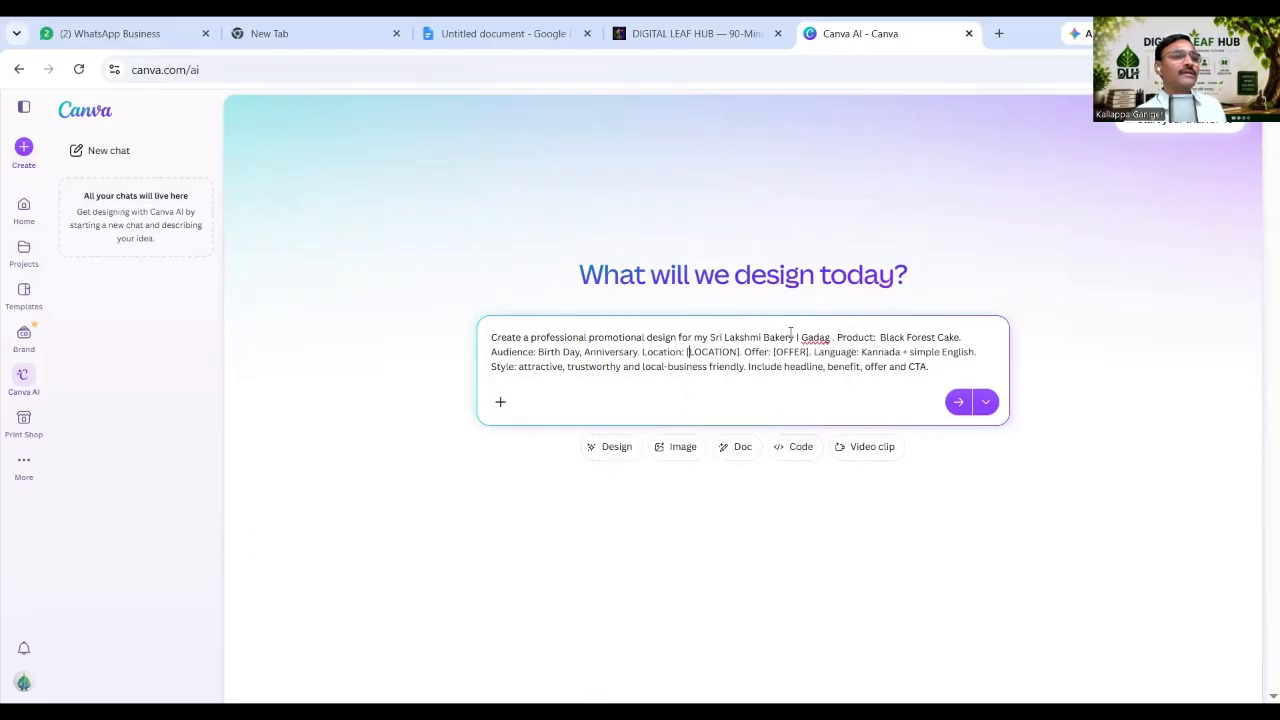
Move 'Gadag' from after the bakery name into the [LOCATION] placeholder.
drag(797, 337, 832, 339)
key(ctrl+c)
key(BackSpace)
drag(638, 352, 696, 353)
key(ctrl+v)
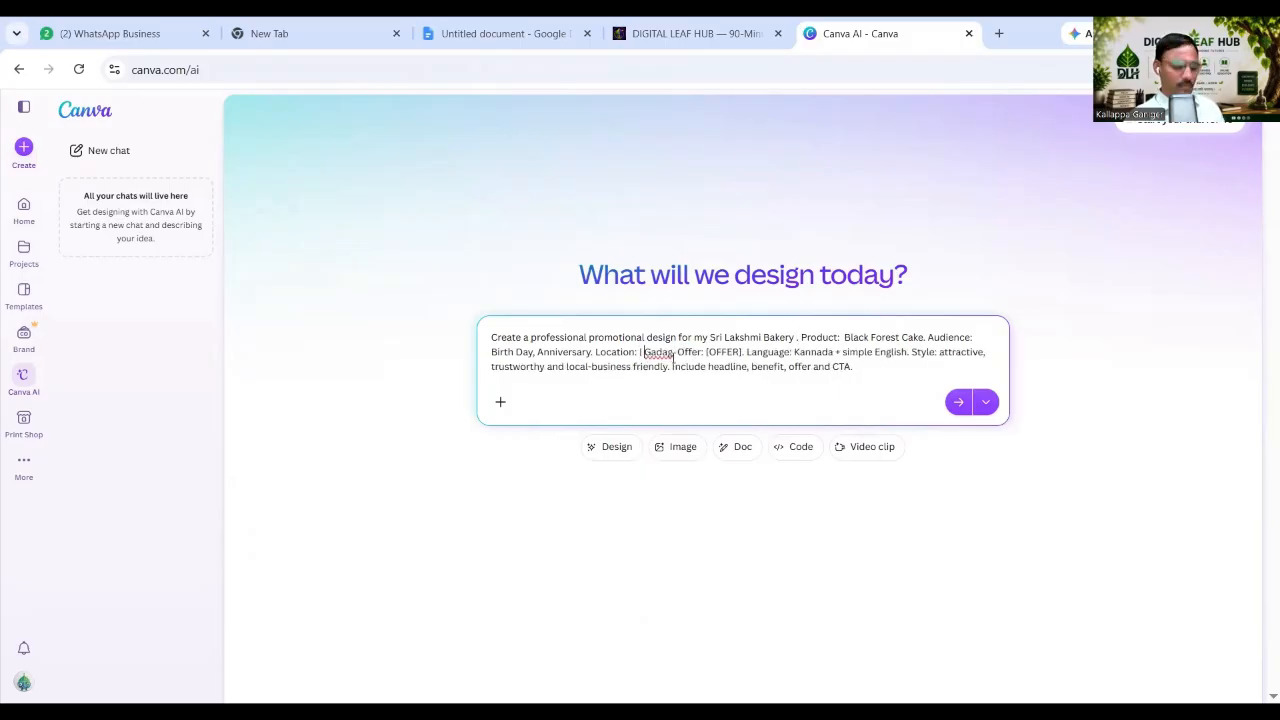
key(BackSpace)
key(BackSpace)
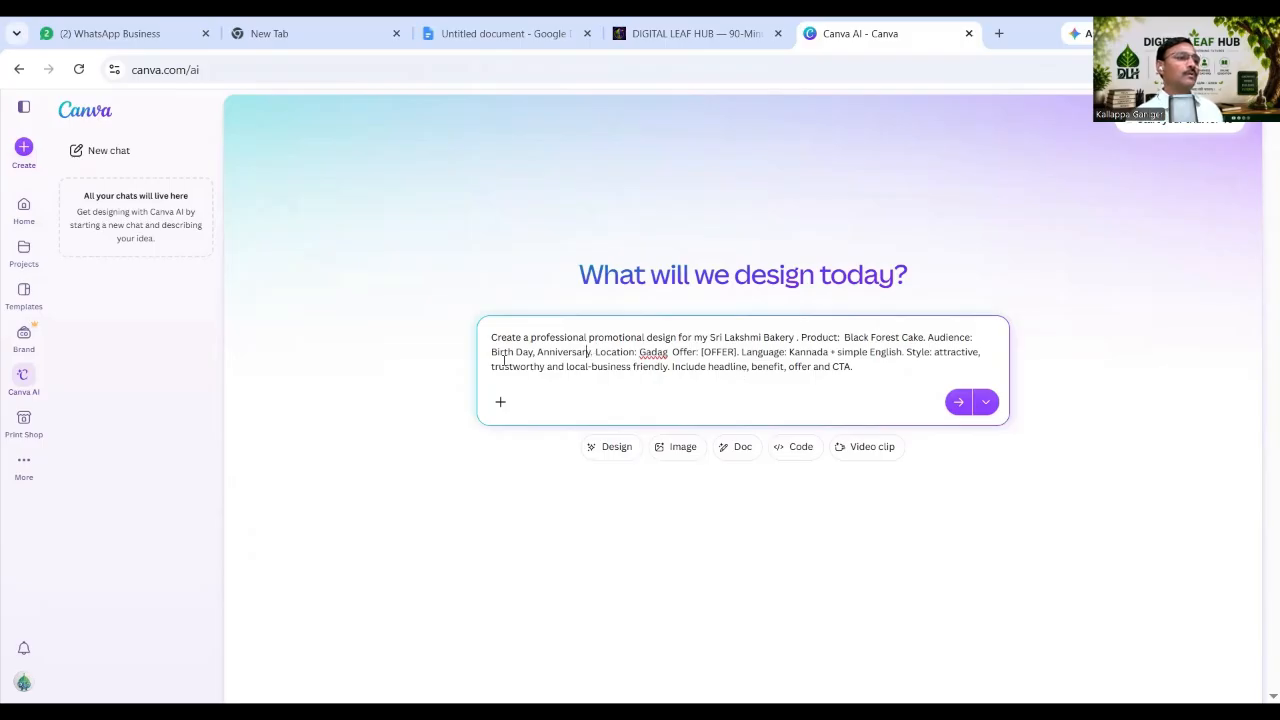
Prefix the audience with 'Gadag People who celebrate', fixing 'Peaople' to 'People' and keeping 'Gadag'.
key(Home)
text(Gadag Pe)
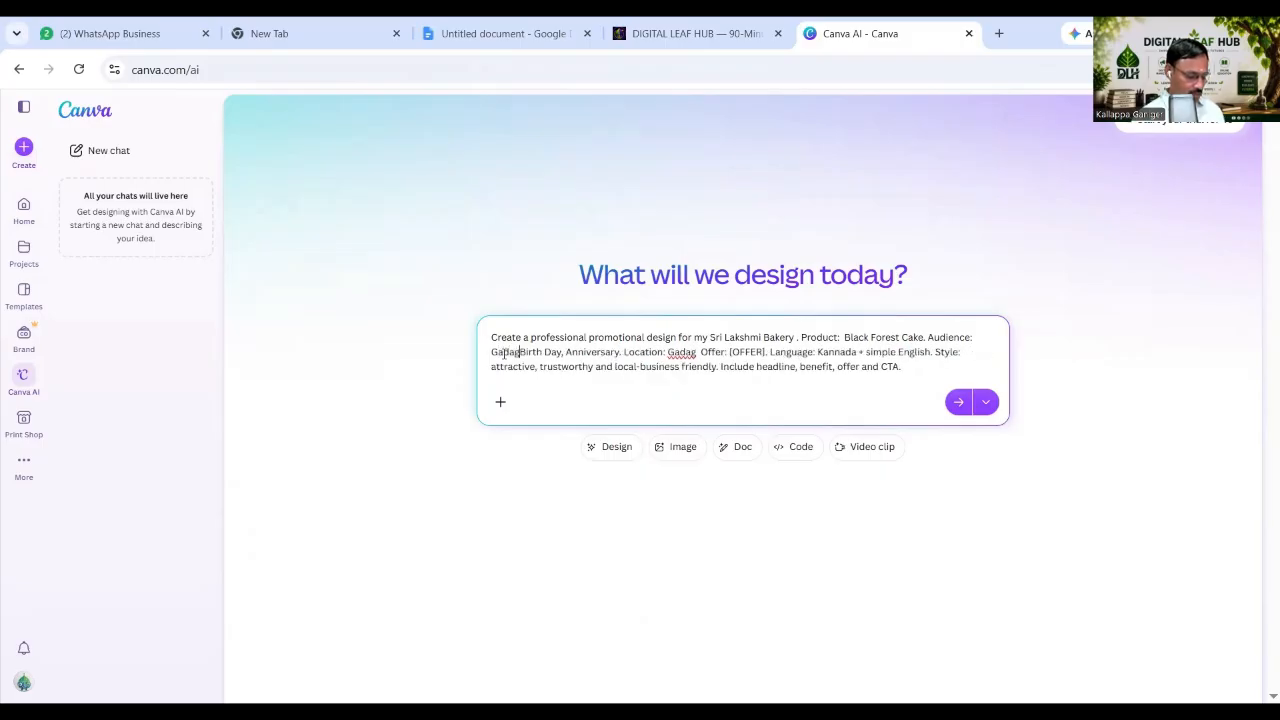
text(ople )
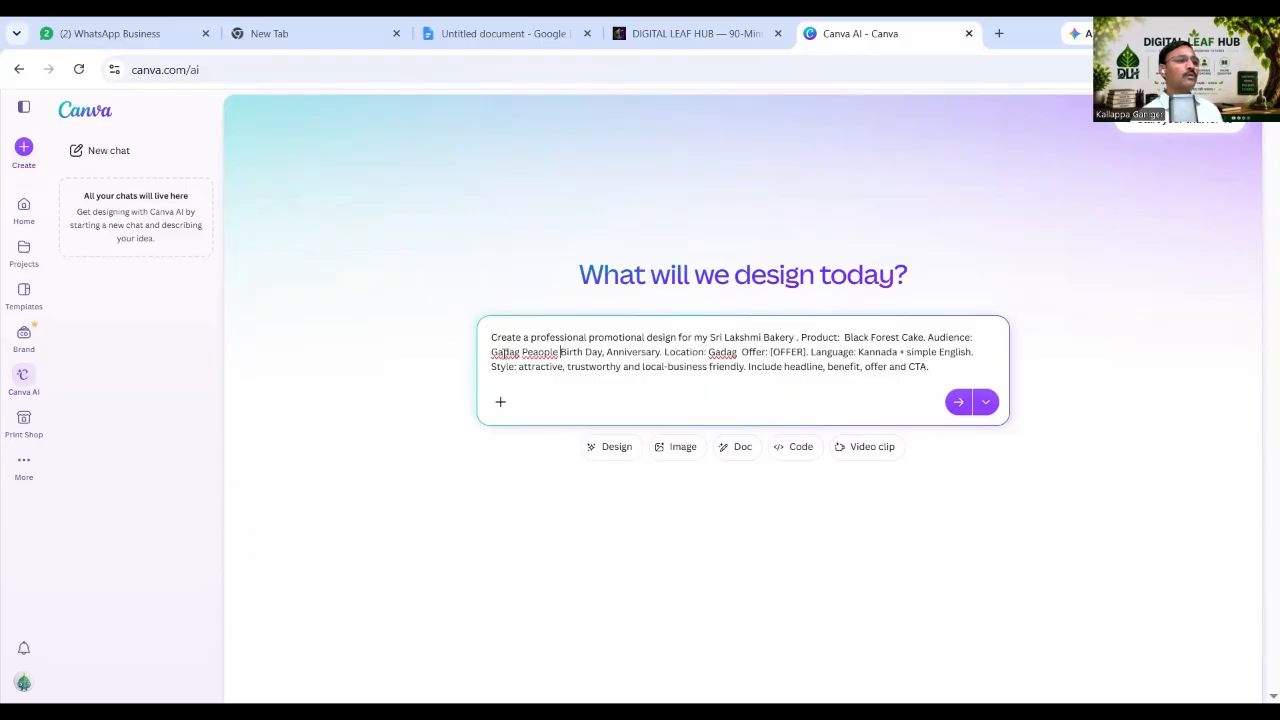
text(who cele)
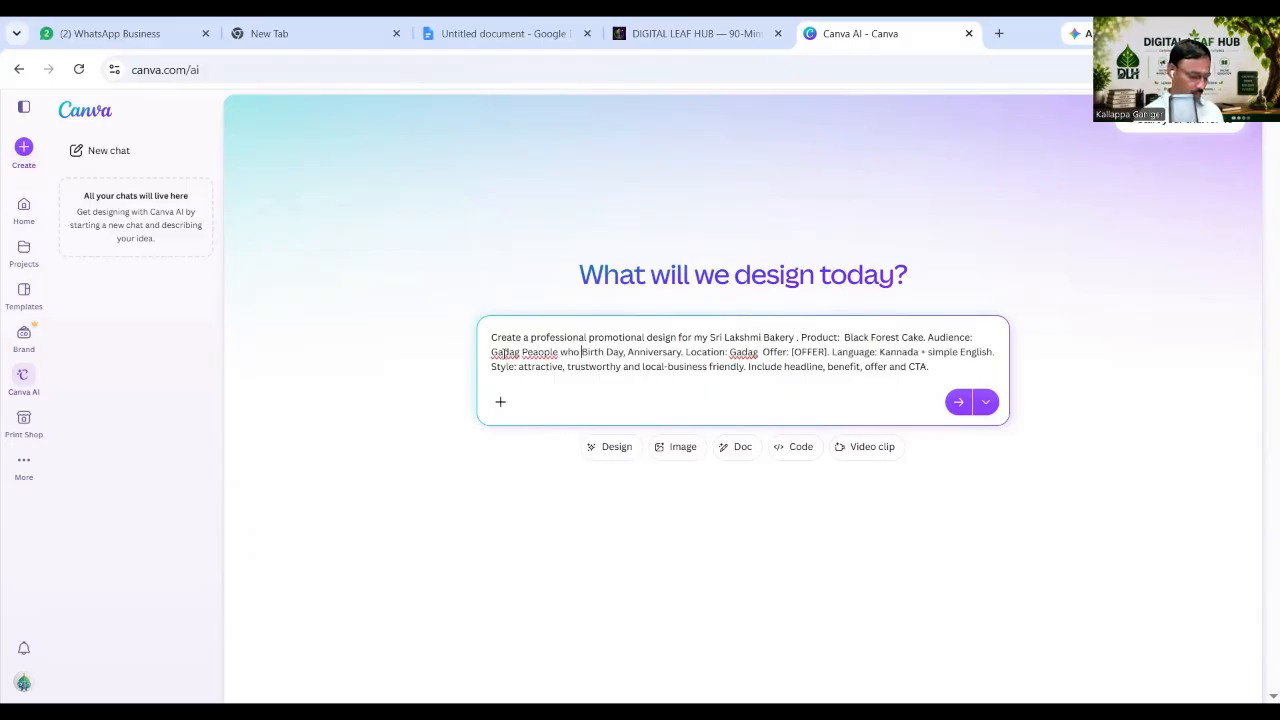
text(brate)
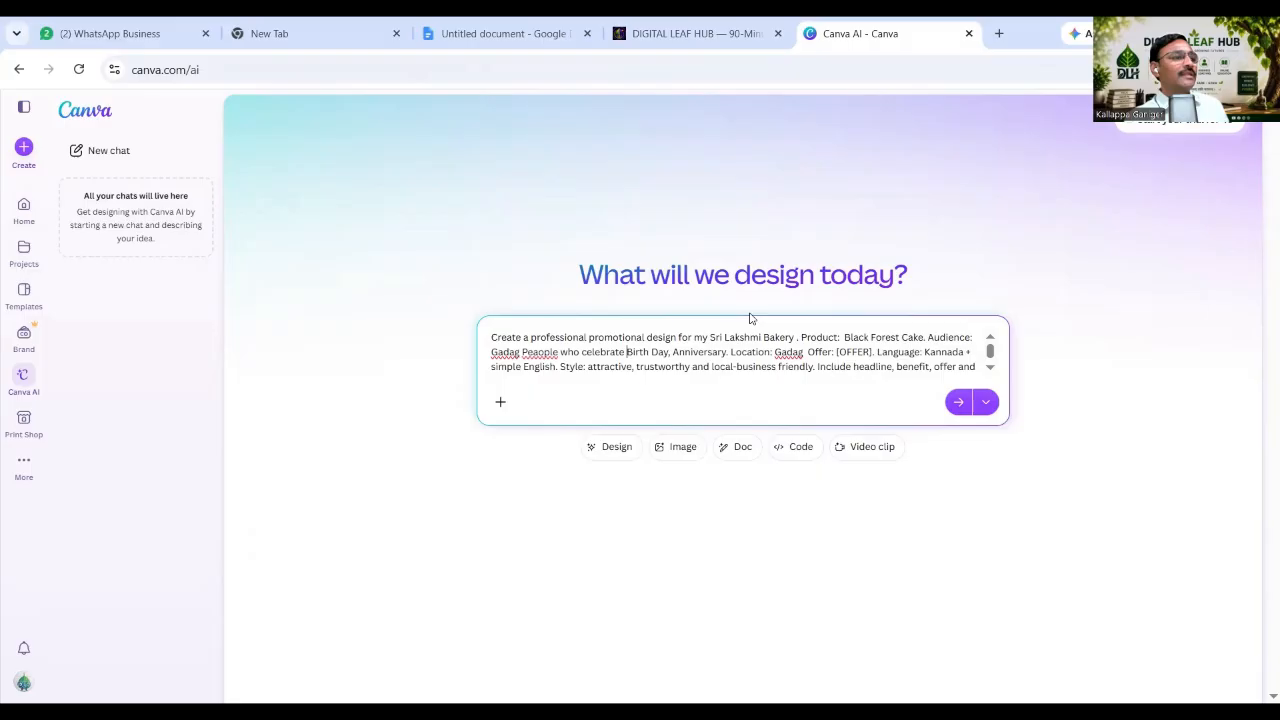
right_click(532, 352)
click(586, 333)
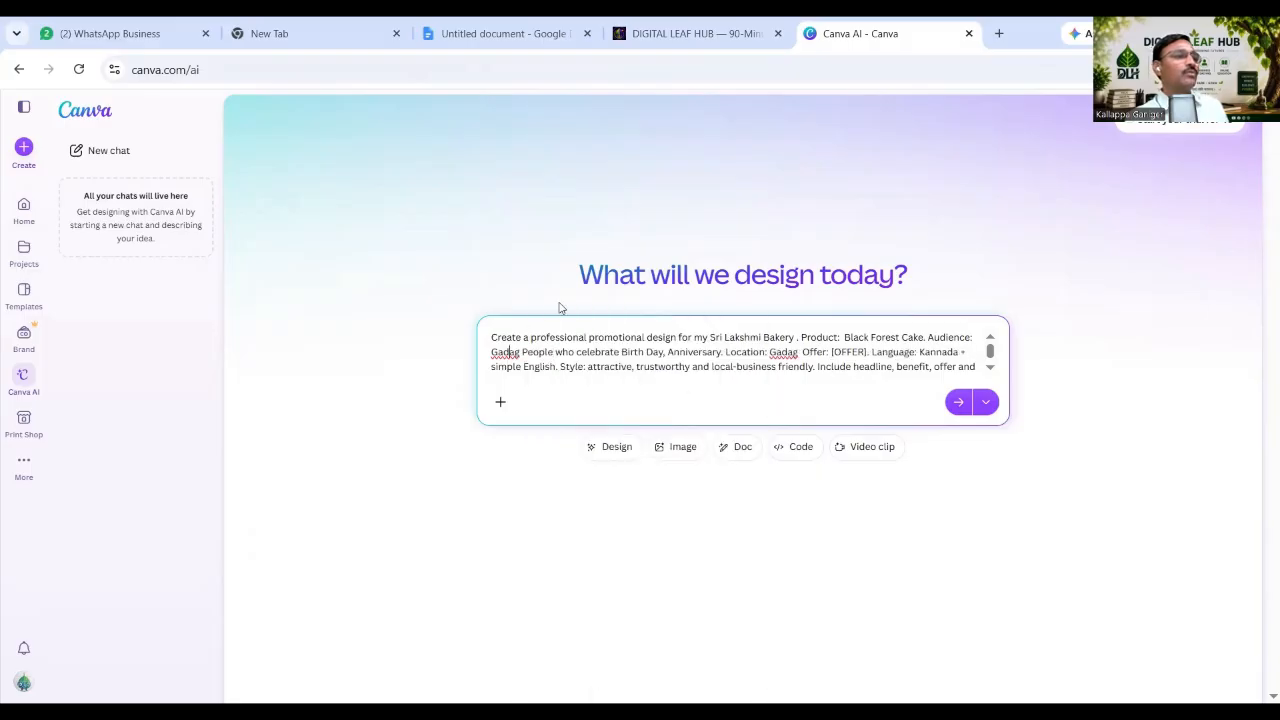
right_click(505, 352)
click(868, 364)
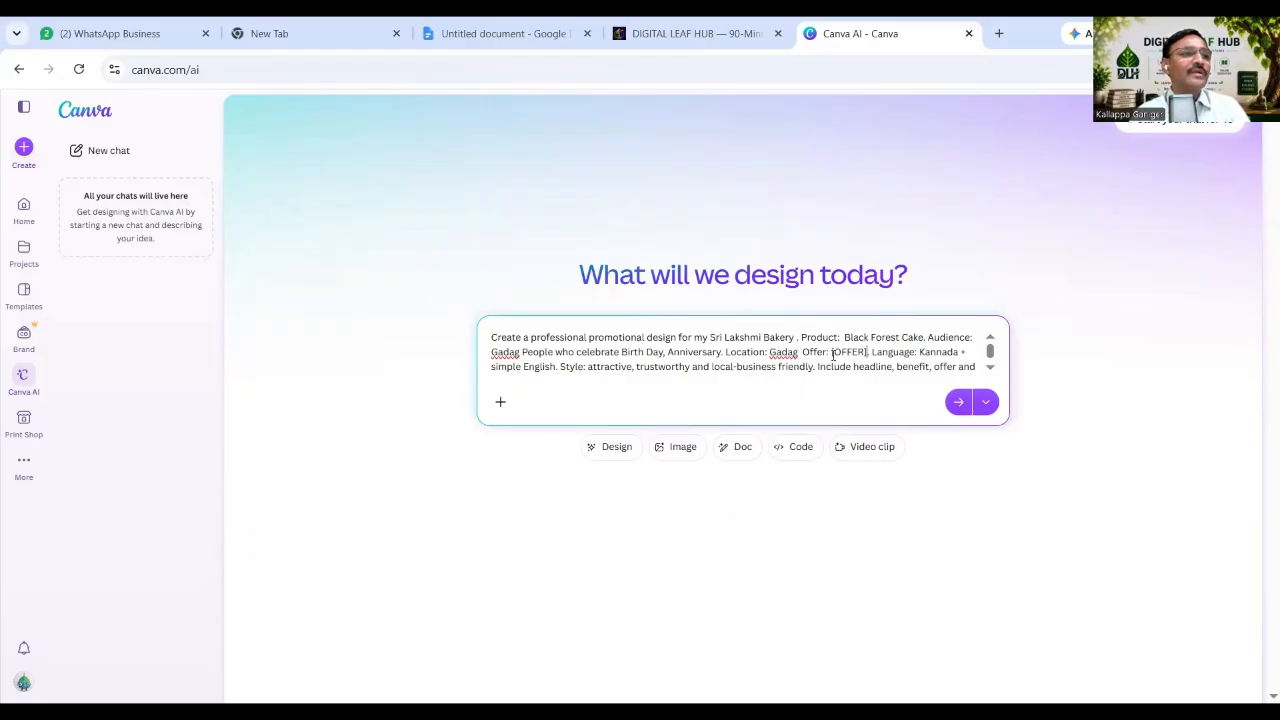
Replace the [OFFER] placeholder with 'Buy 1 Get free 1'.
drag(832, 354, 869, 357)
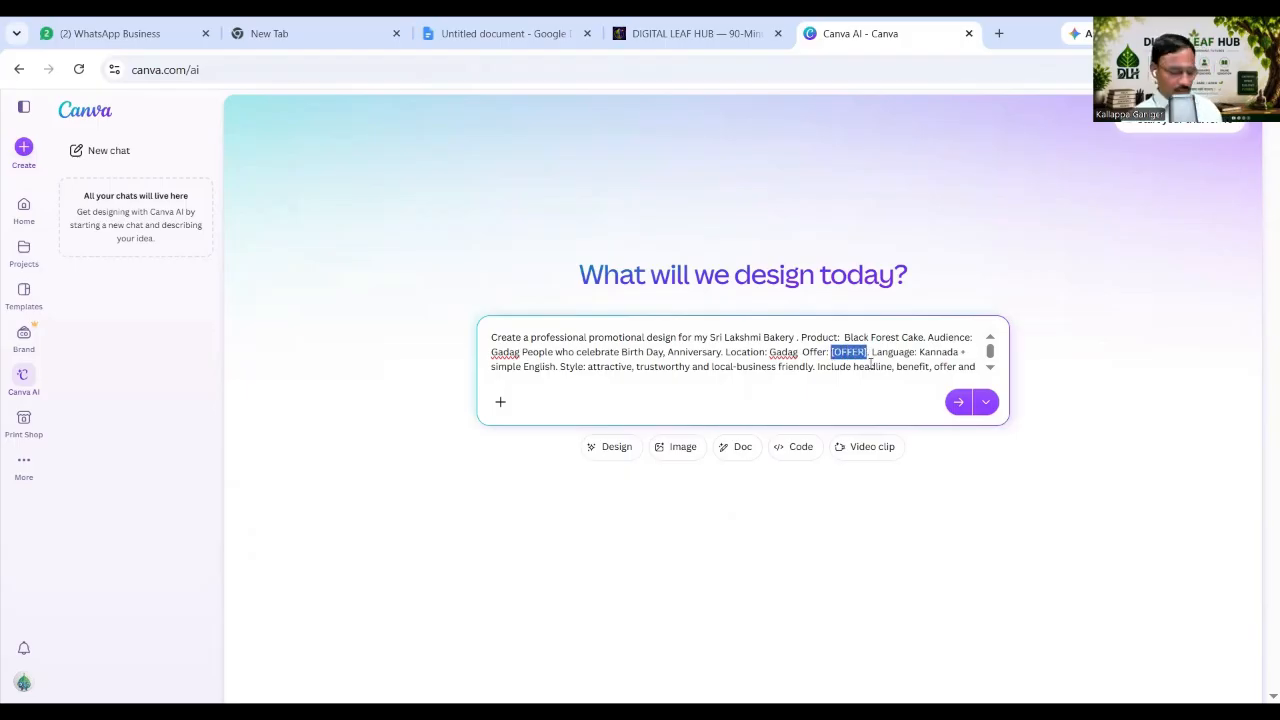
text(Buy )
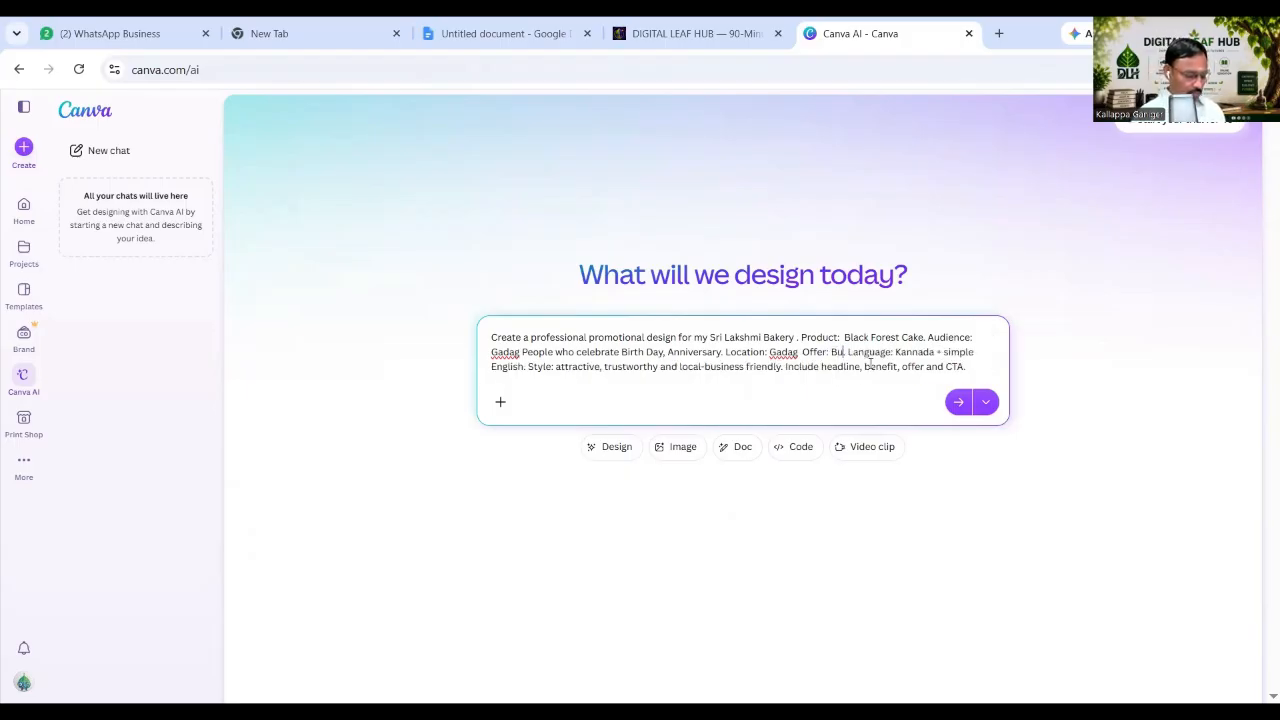
text(1)
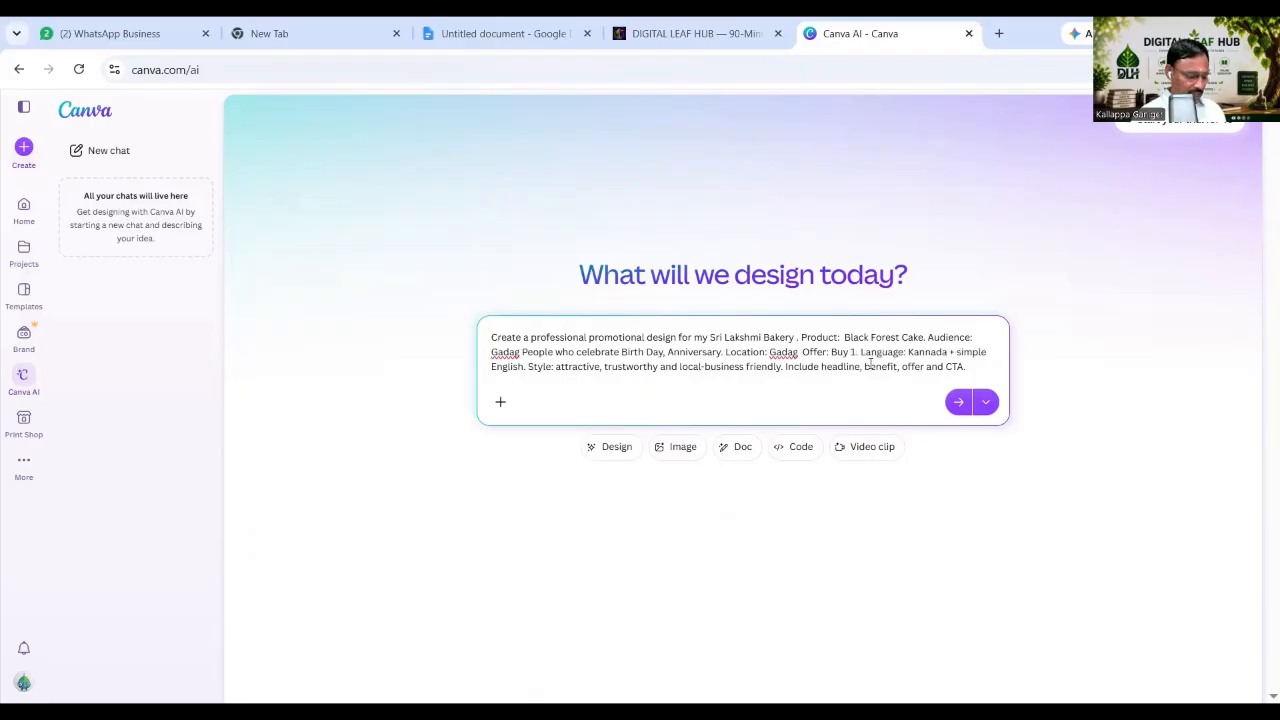
text( Ge)
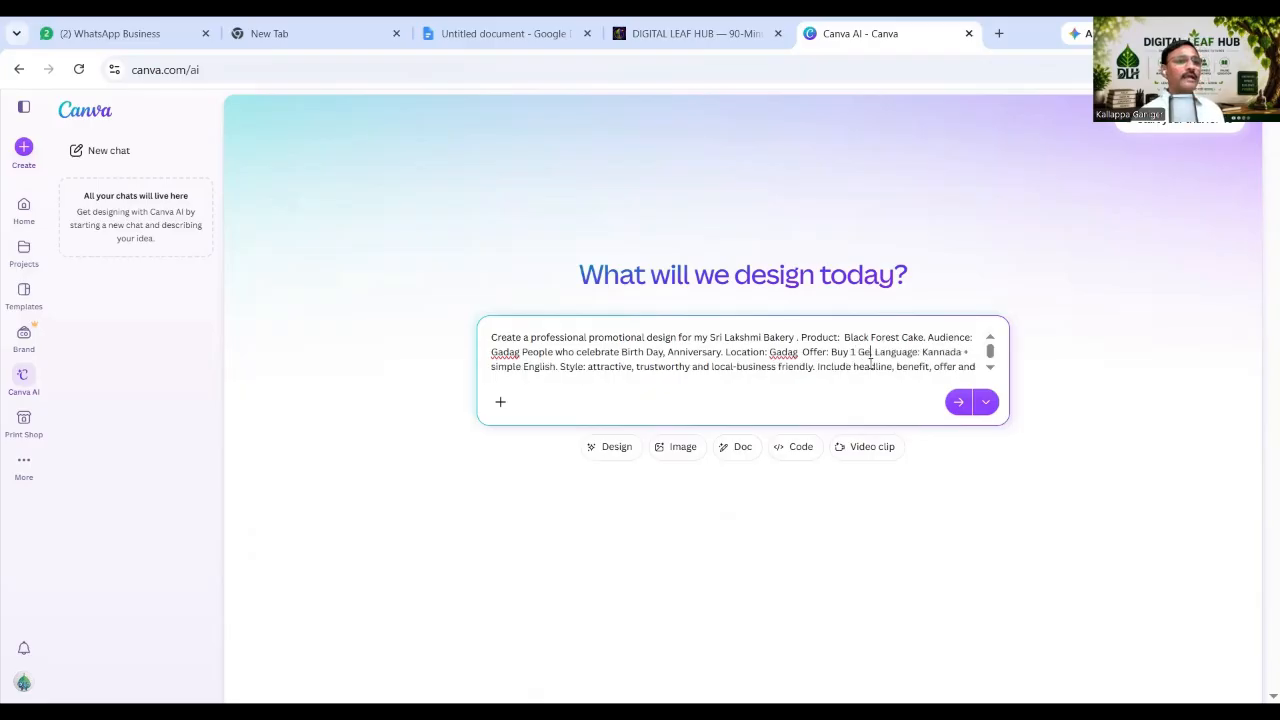
text(t2.)
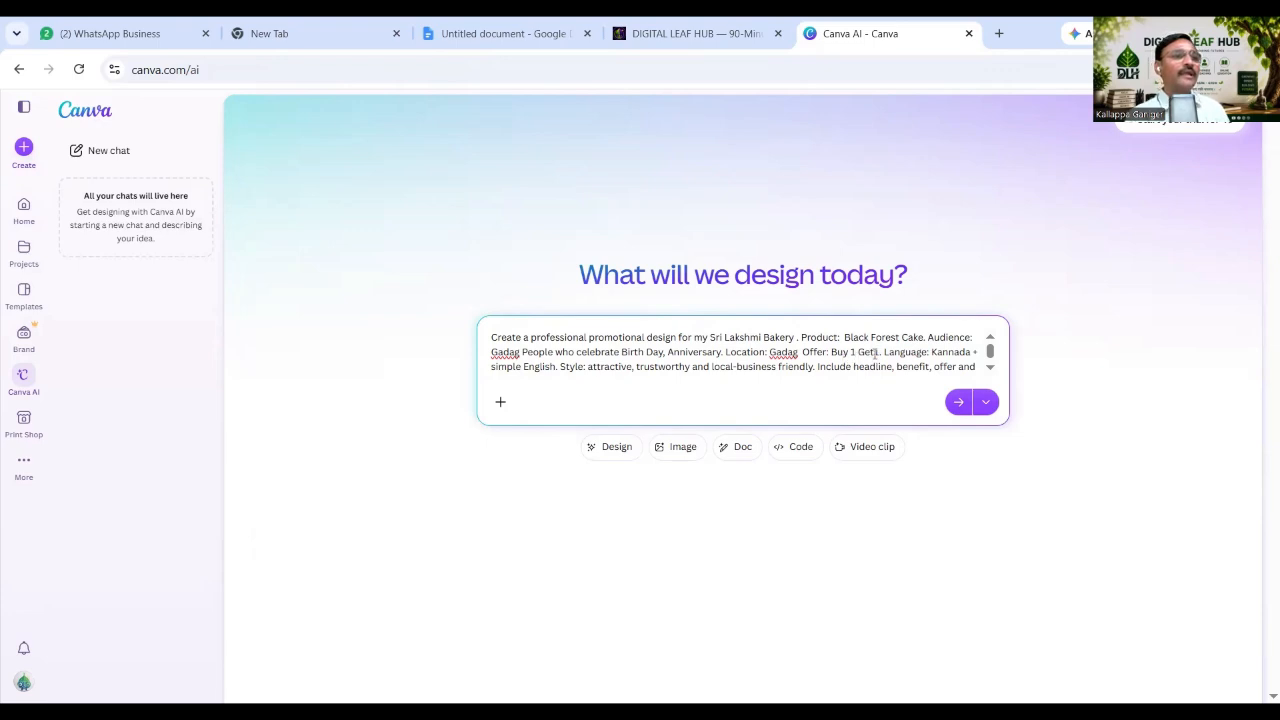
key(Delete)
text(.)
key(Left)
key(Left)
text(free)
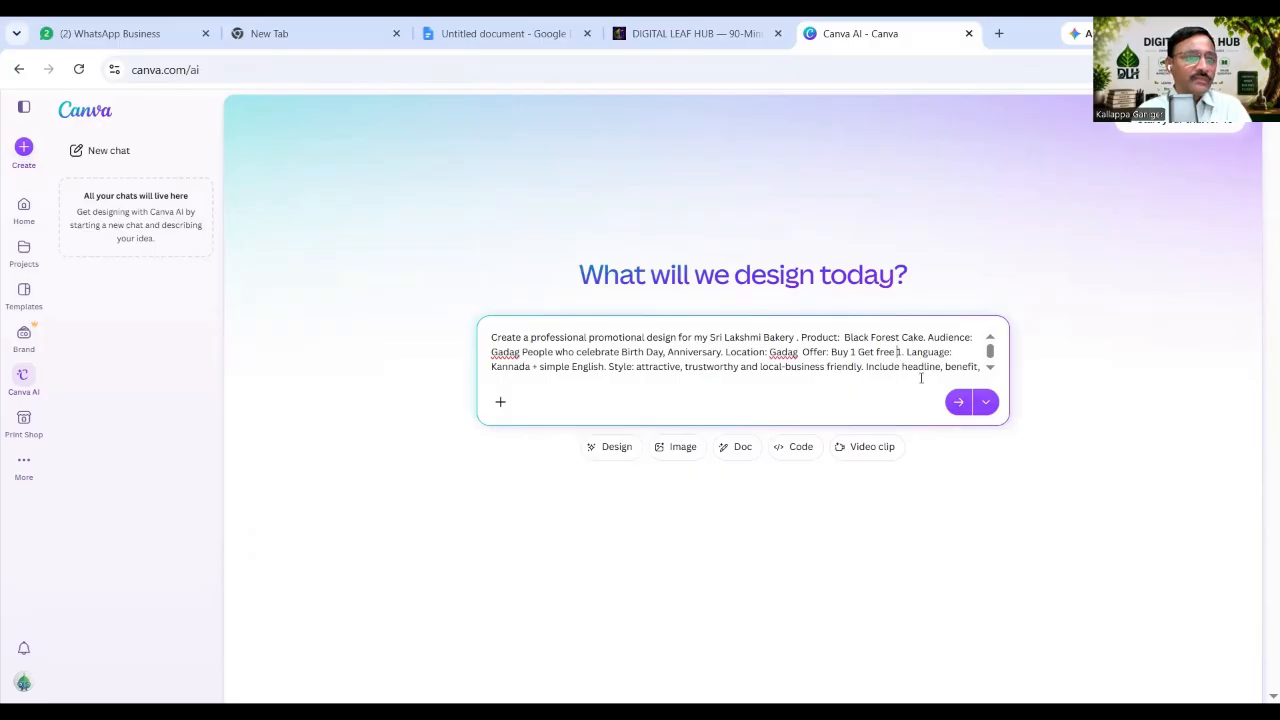
Add an Owner Name field with the owner's name and a Mobile Number field with the phone number.
click(981, 366)
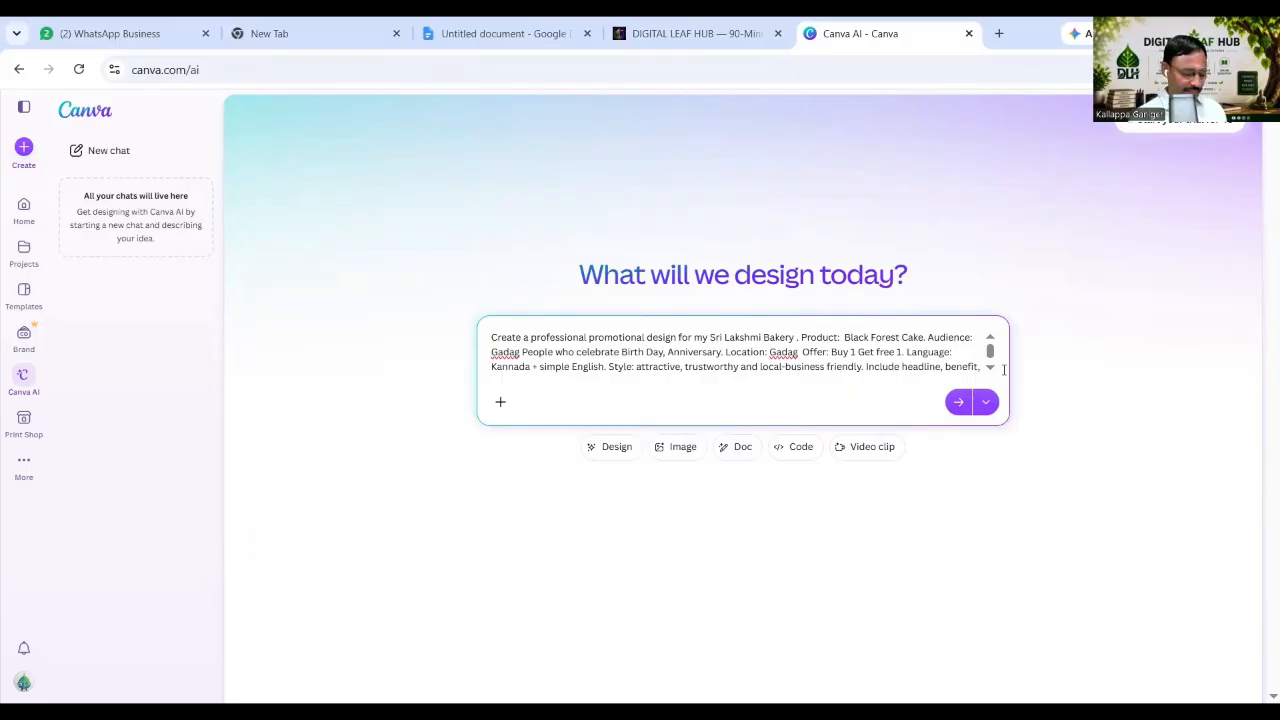
text(Owner)
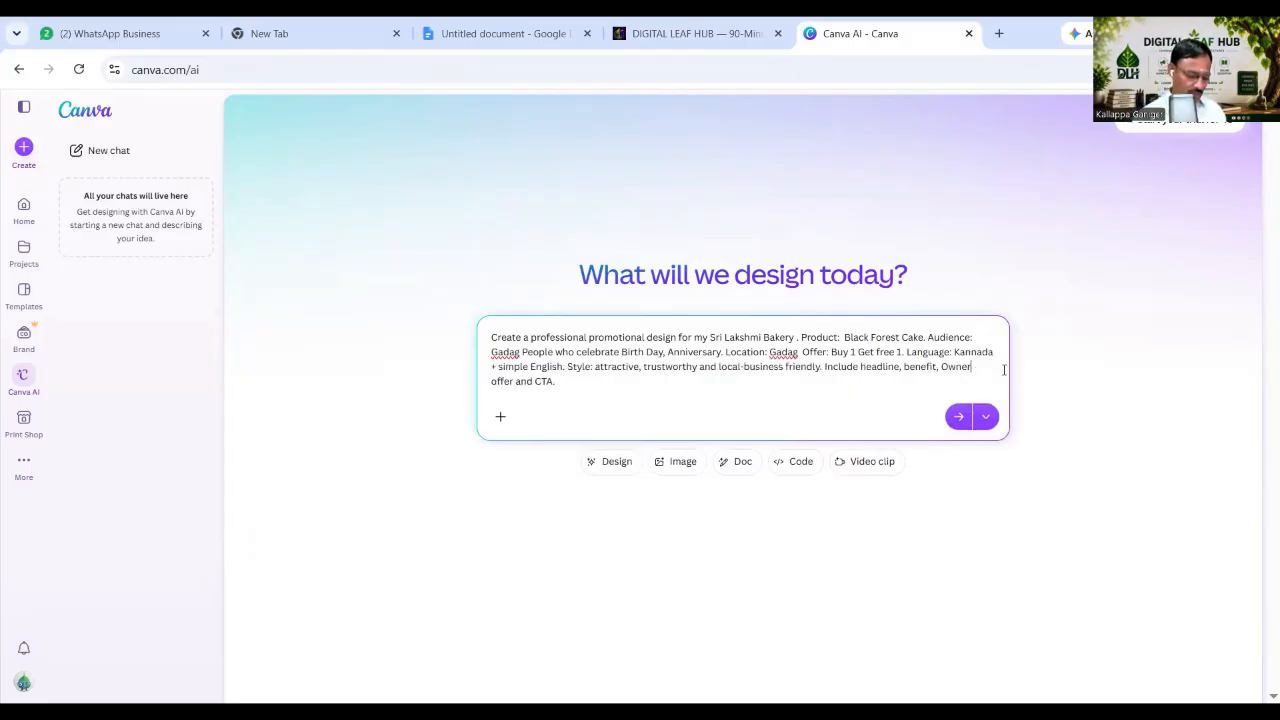
text( Nme)
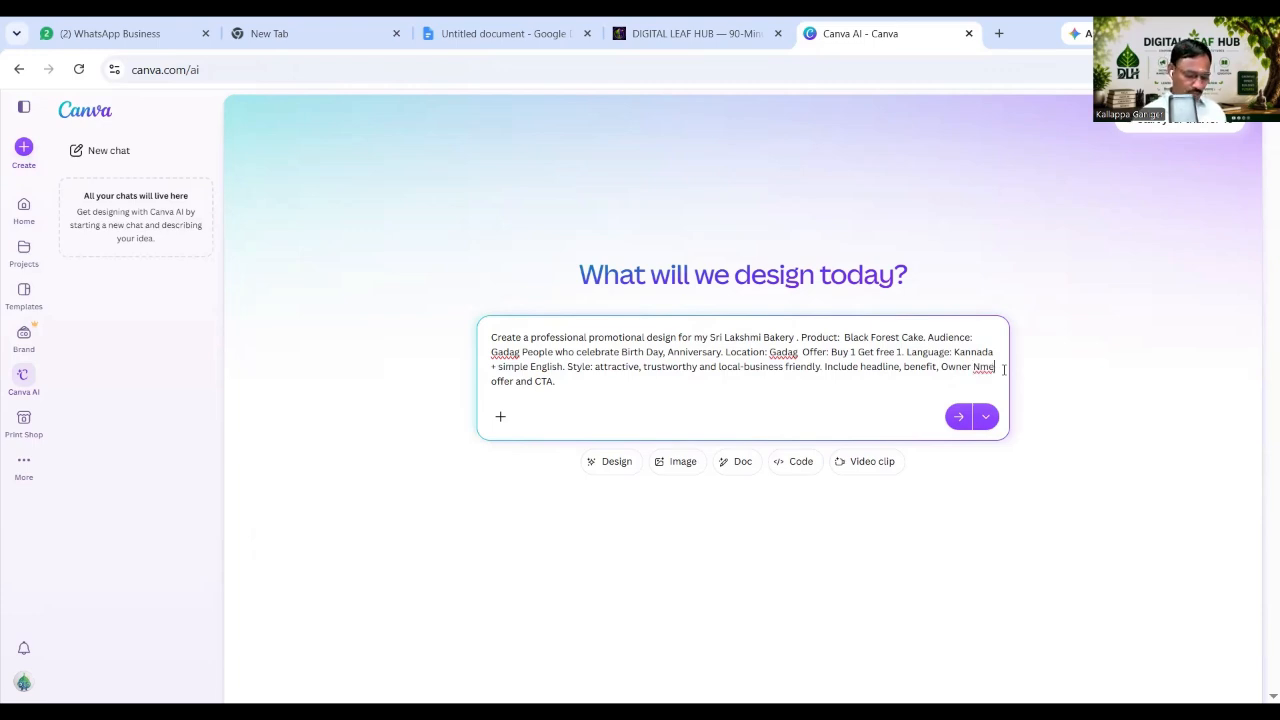
key(BackSpace)
key(BackSpace)
text(a)
text(me: )
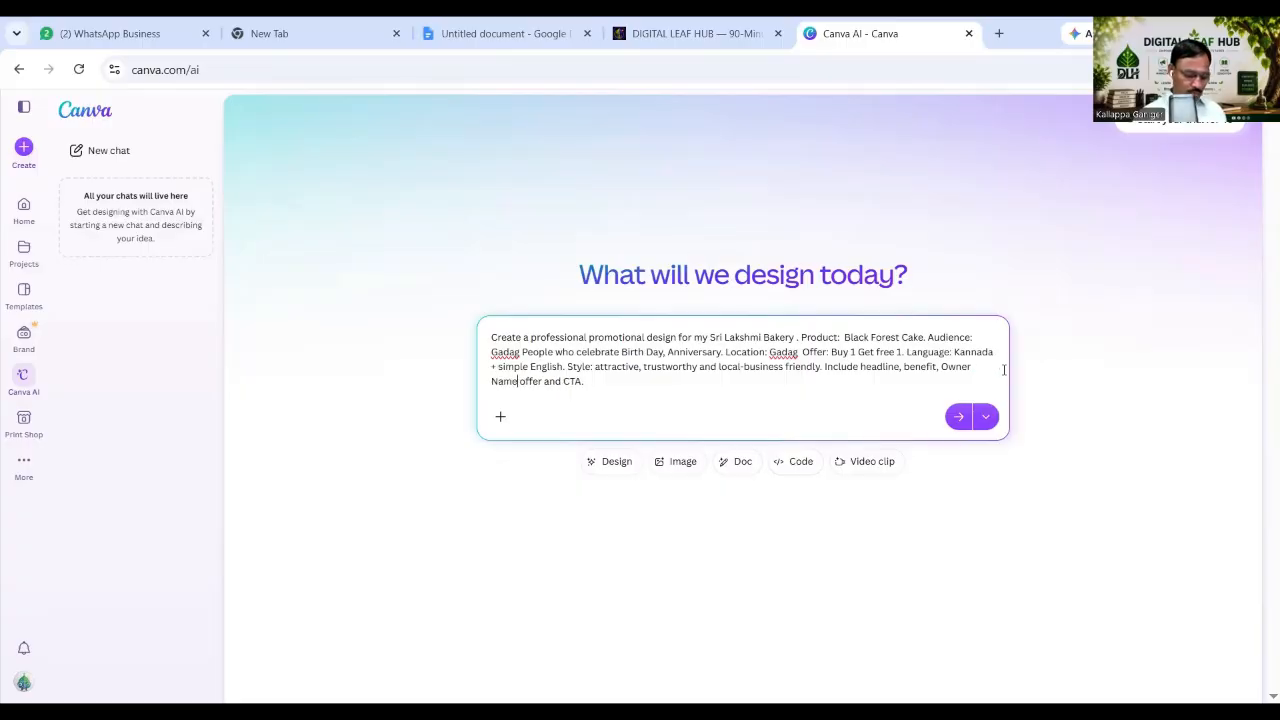
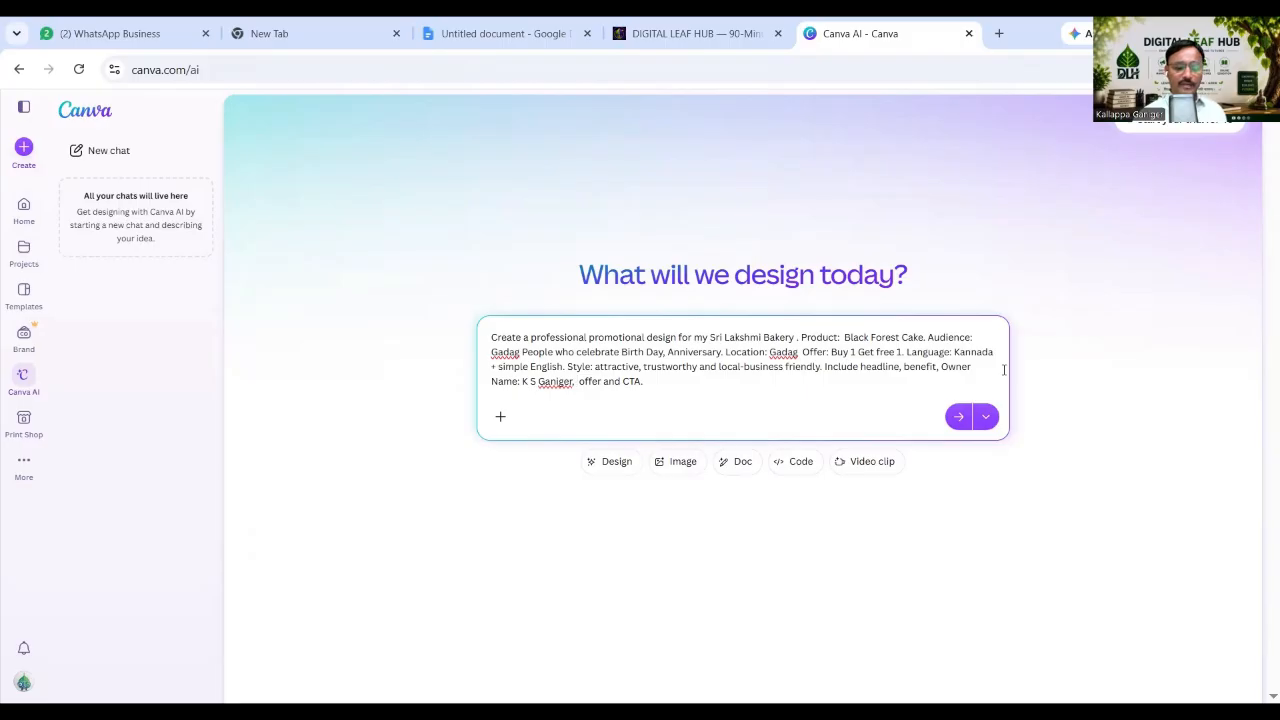
right_click(568, 385)
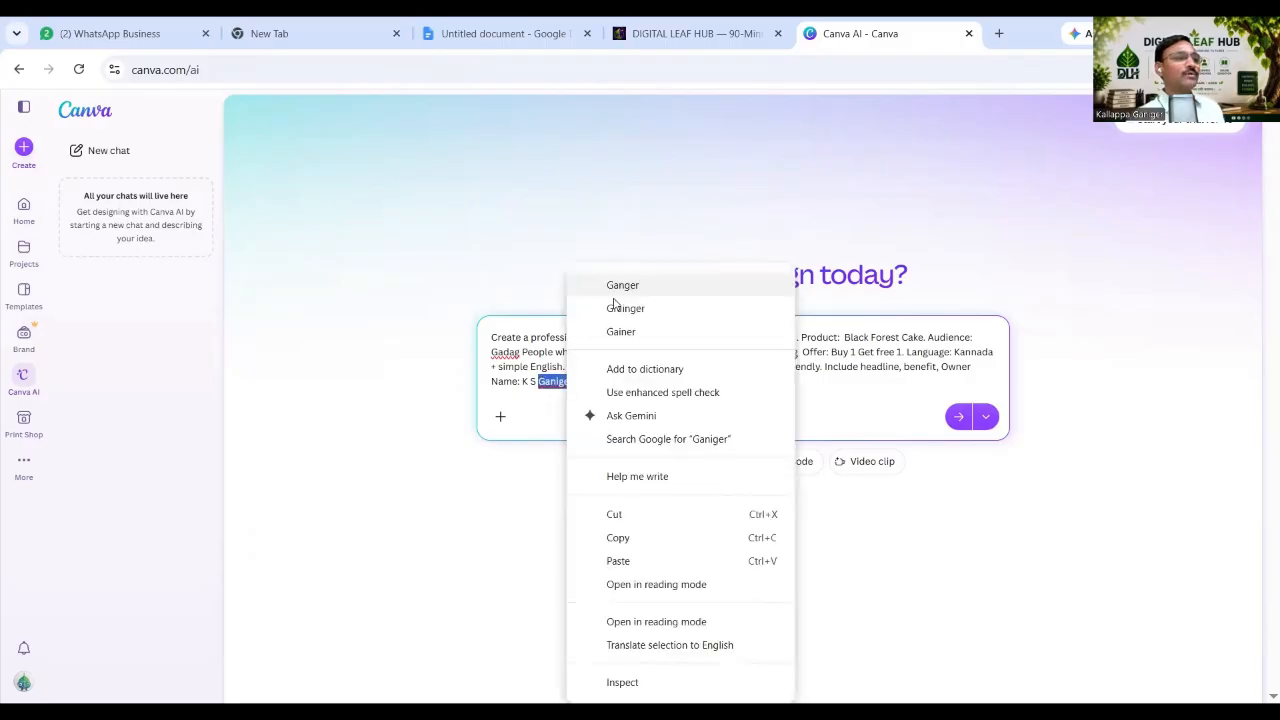
click(617, 563)
key(BackSpace)
key(BackSpace)
key(BackSpace)
text(niger)
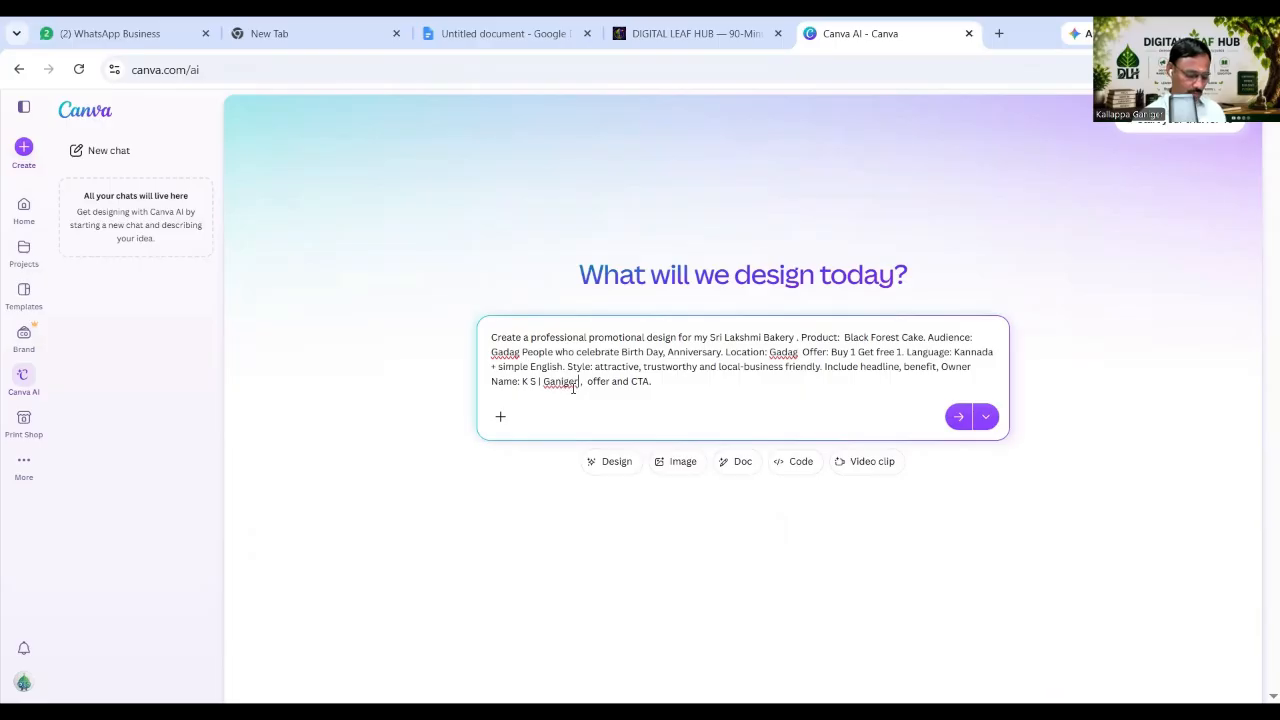
text(, Mobil)
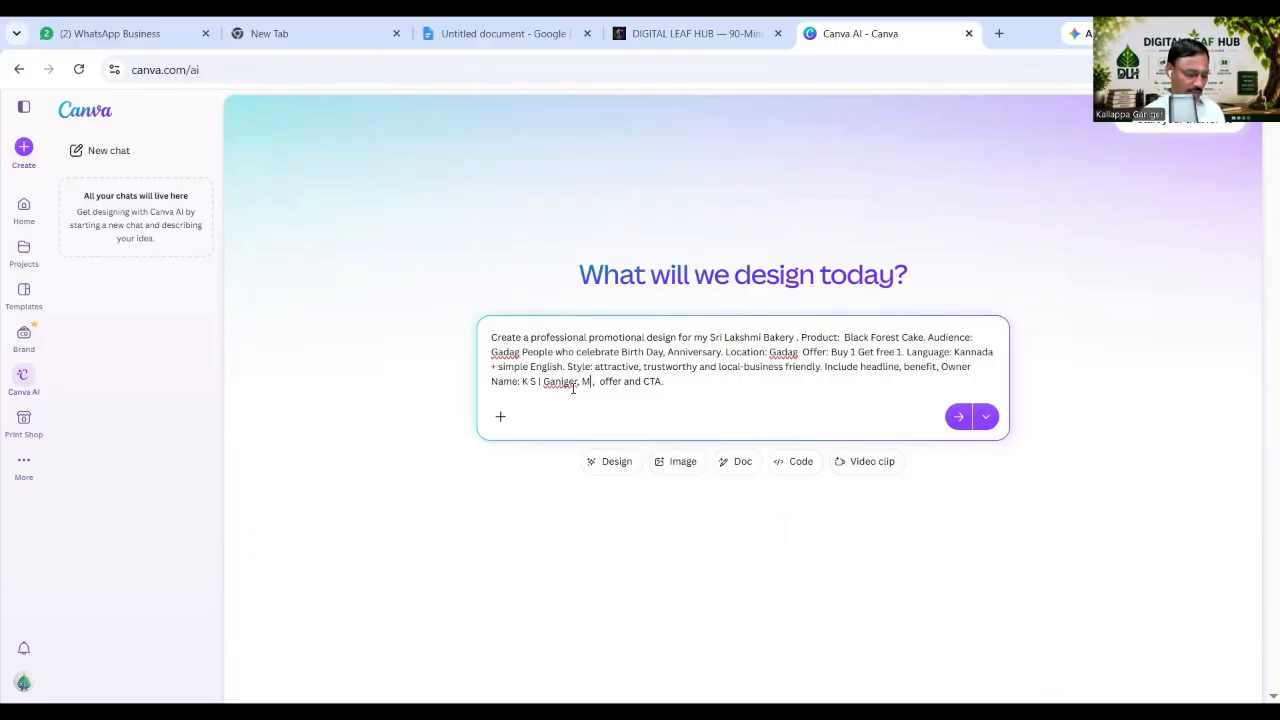
text(e Nu)
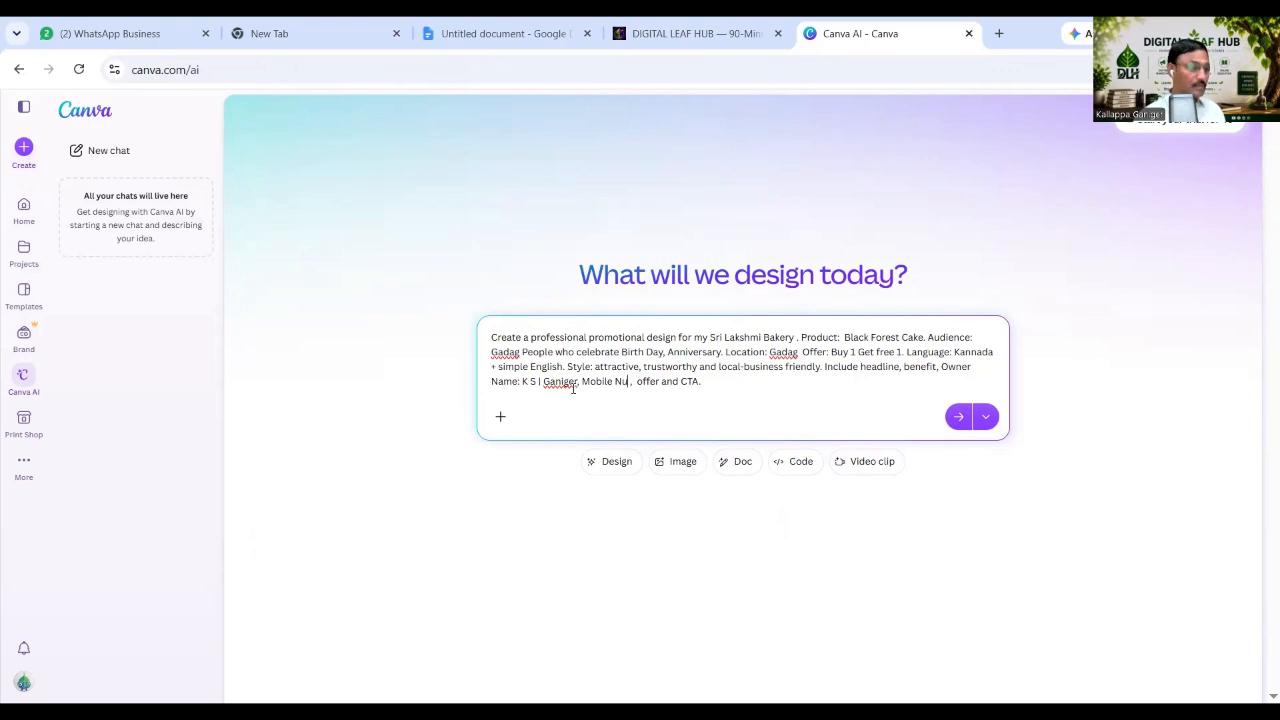
text(m)
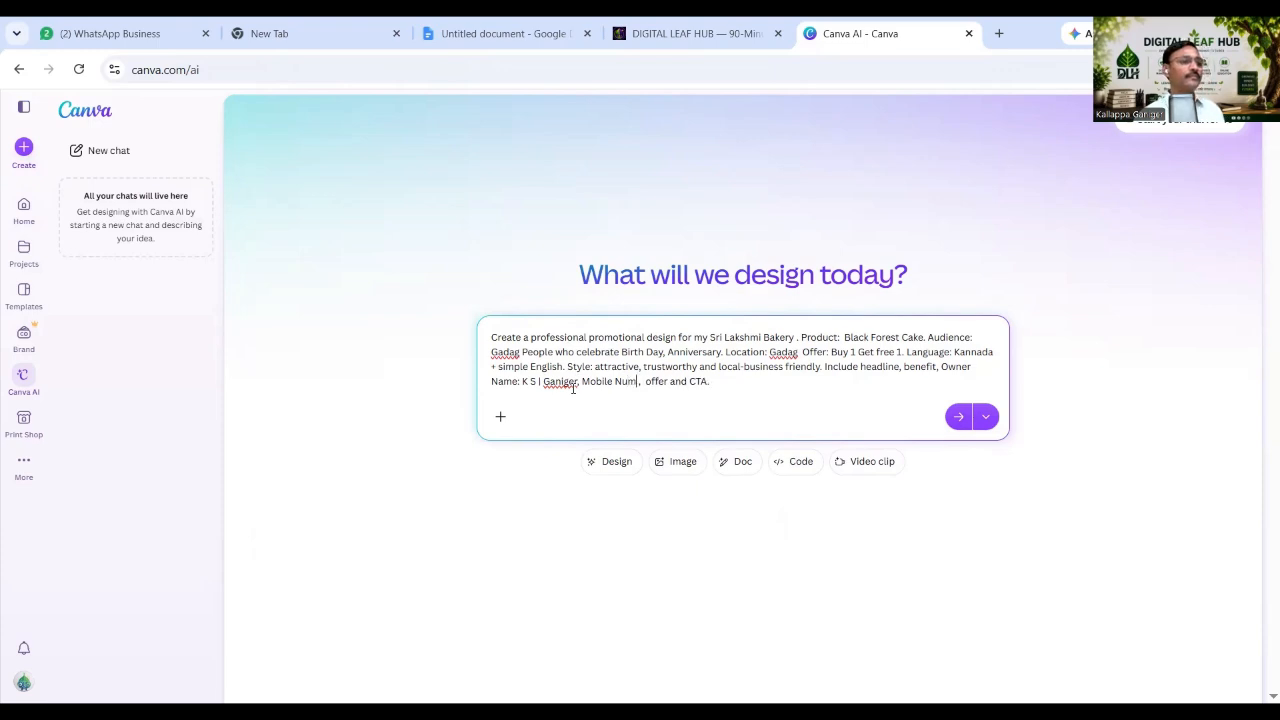
text(ber: )
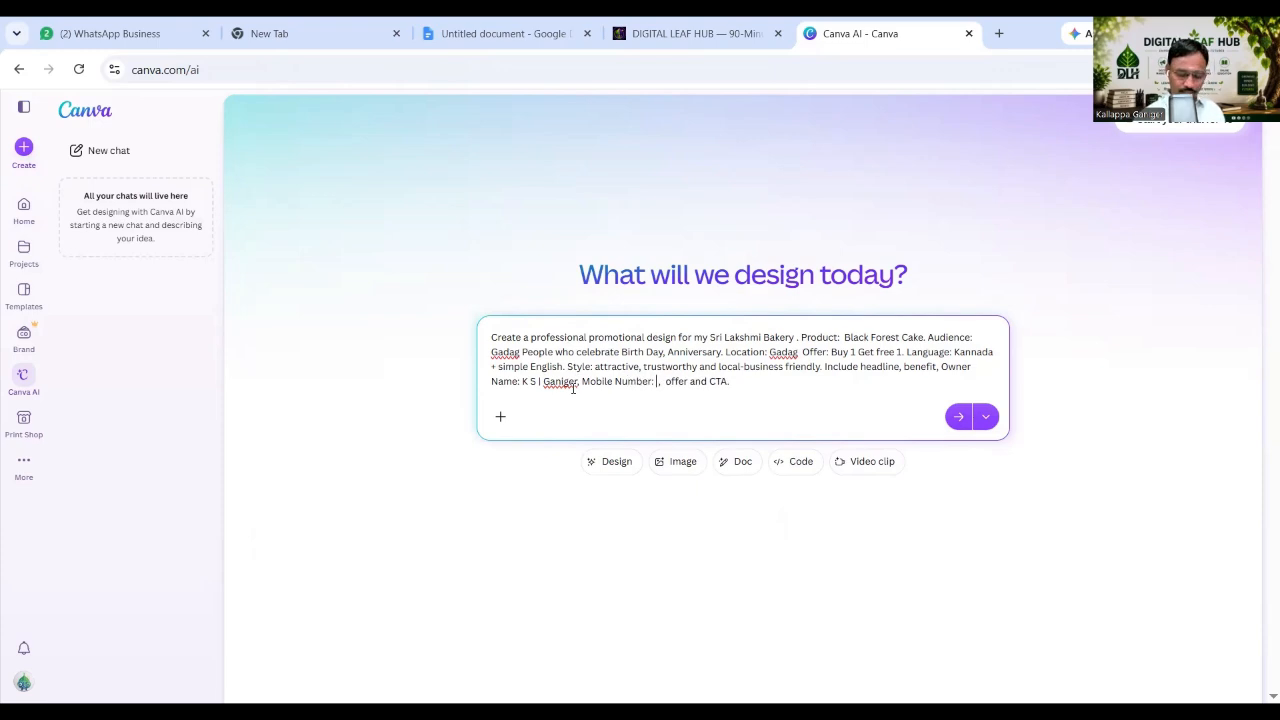
text(99999)
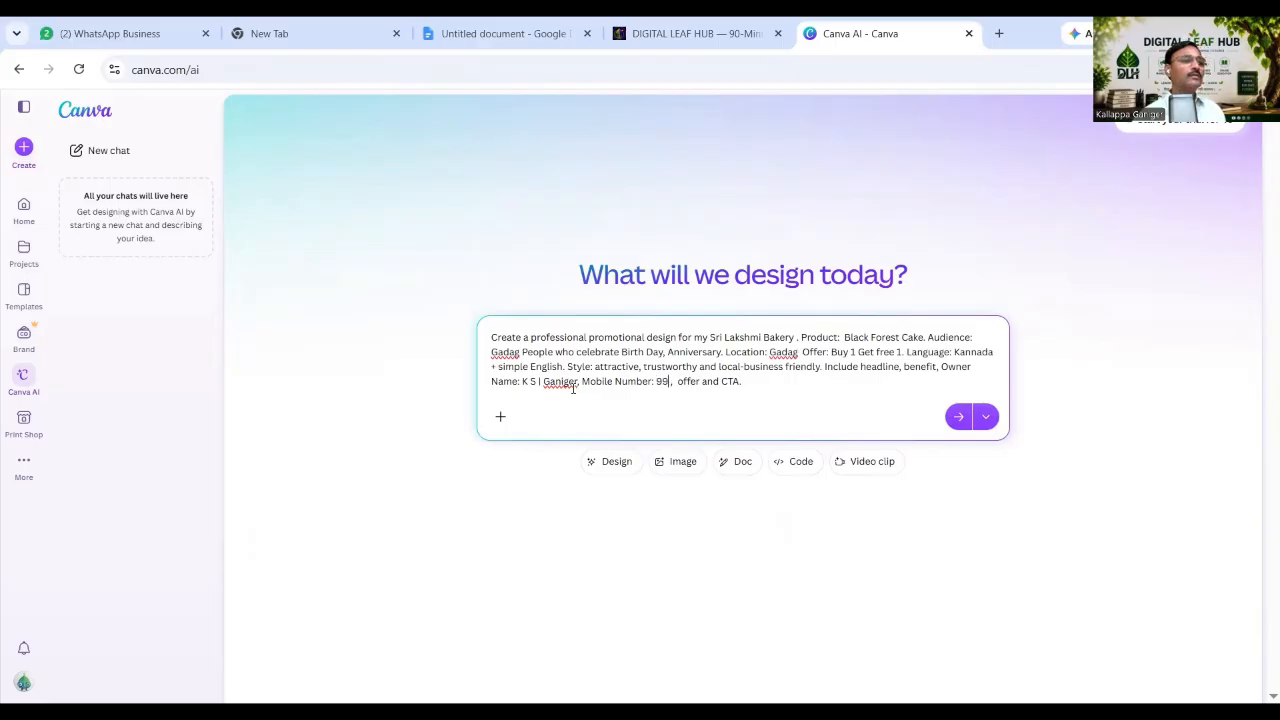
text(99999)
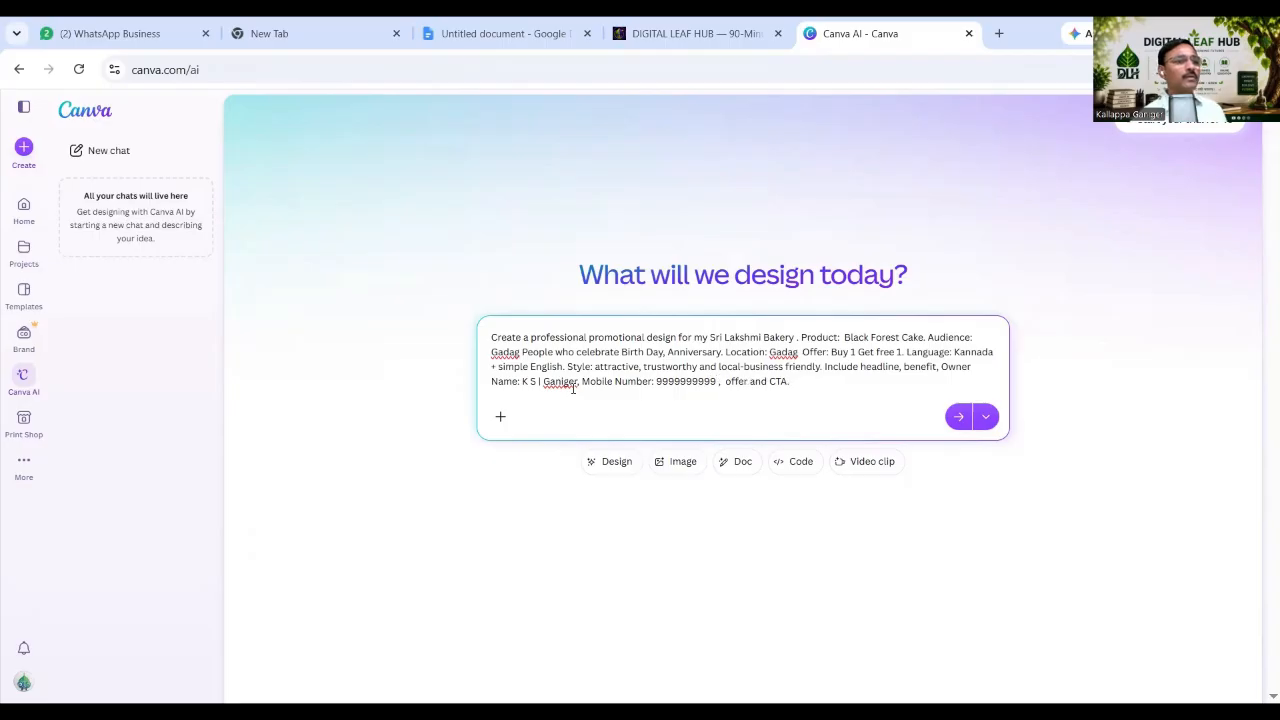
Add 'Period: This Week Only.' after offer and the CTA 'Whatsapp me', fixing punctuation and spacing.
drag(725, 381, 746, 390)
click(746, 389)
text(Period)
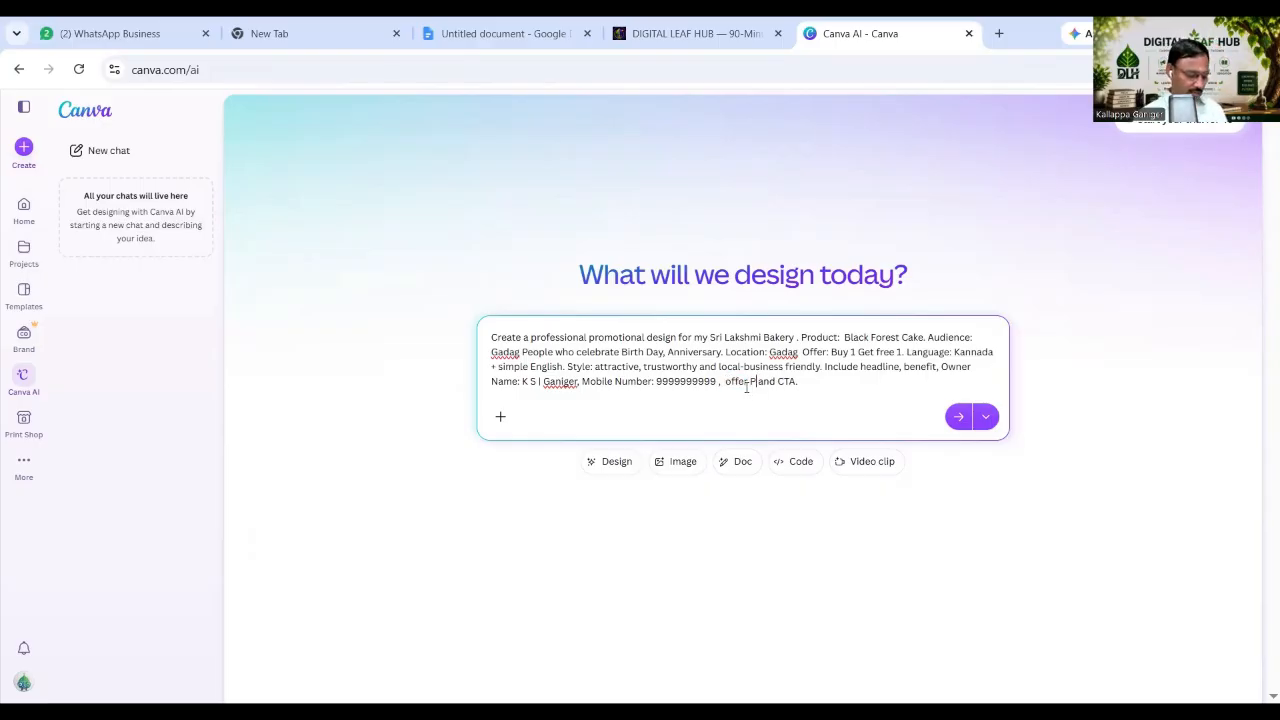
text(: )
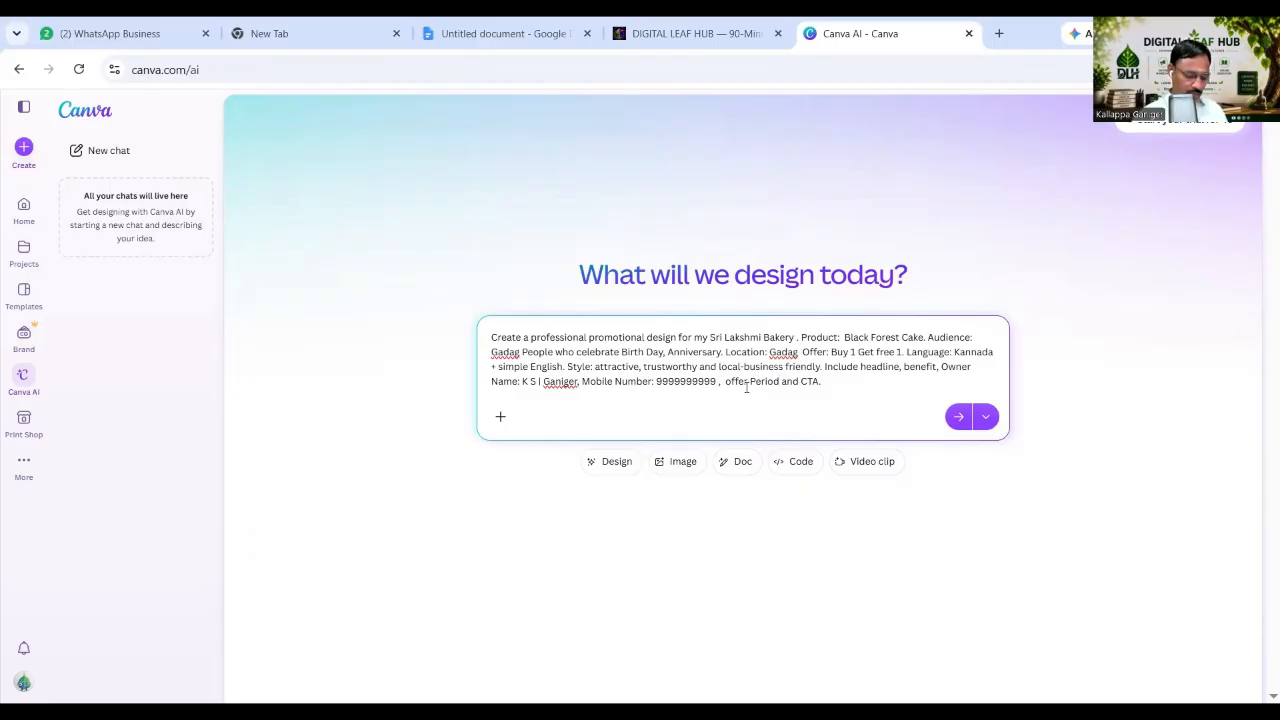
text(This )
text(Wee)
text(k Only.)
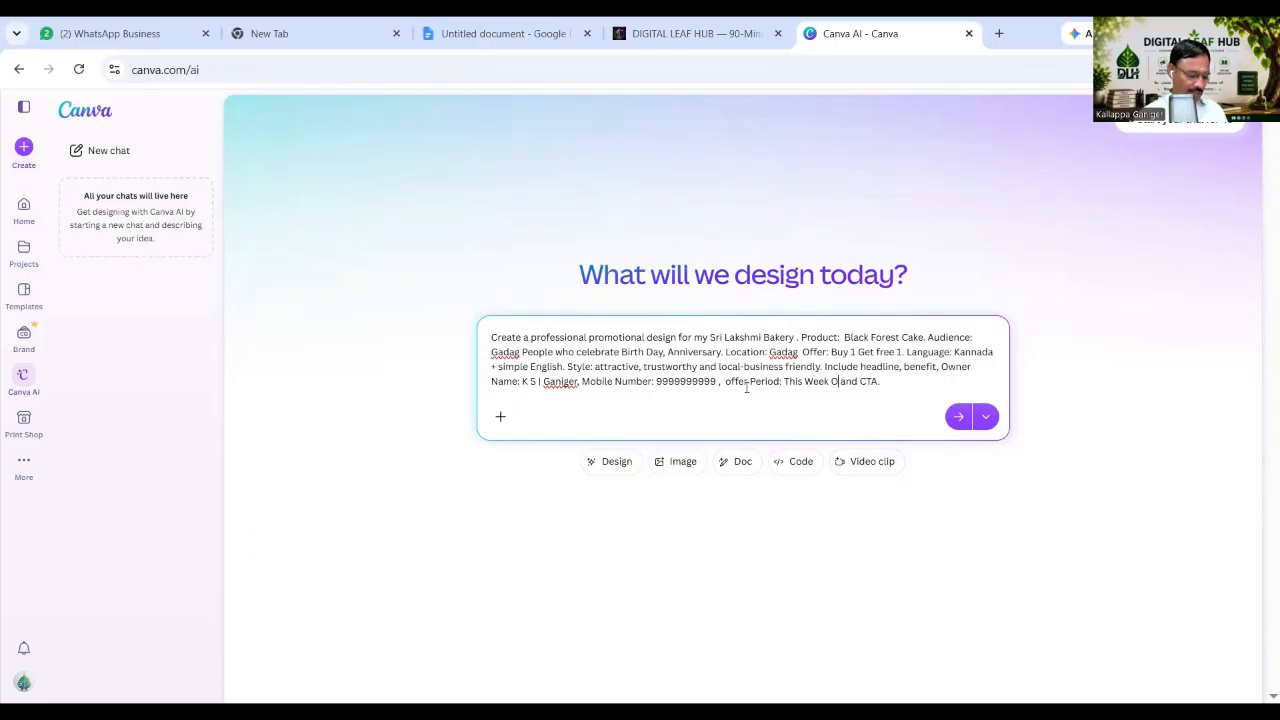
text( and CTA)
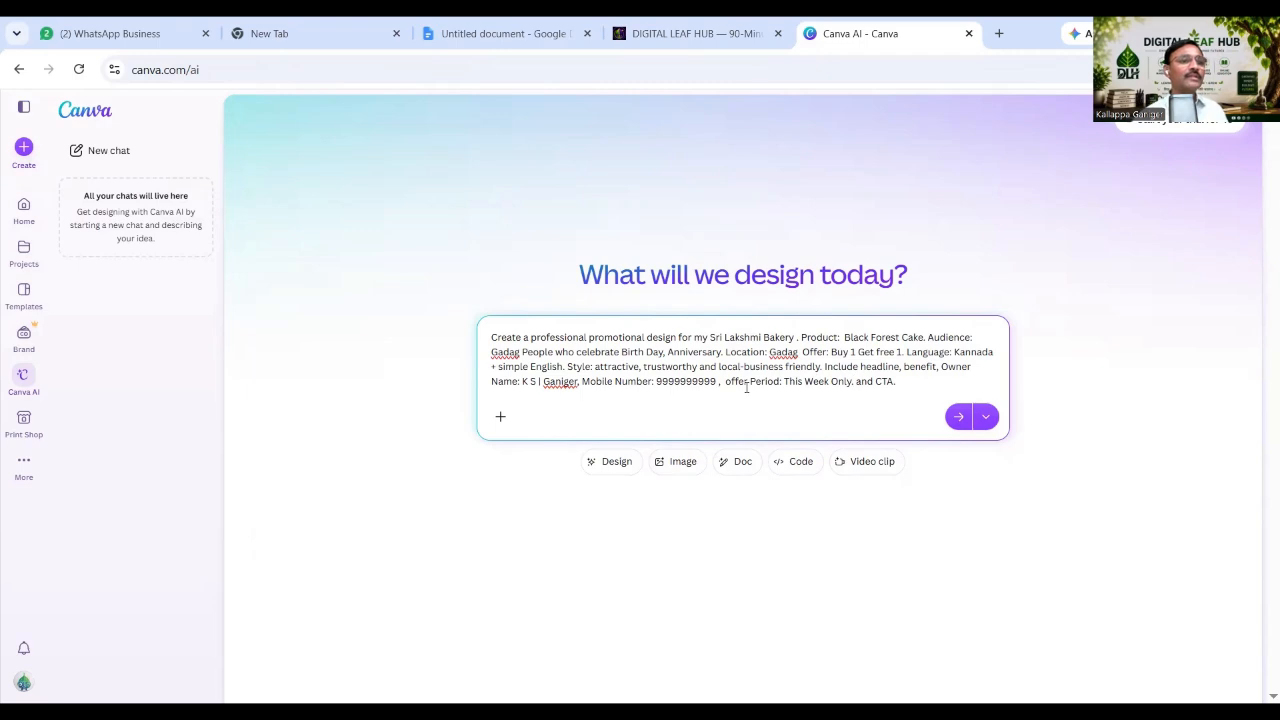
text(.)
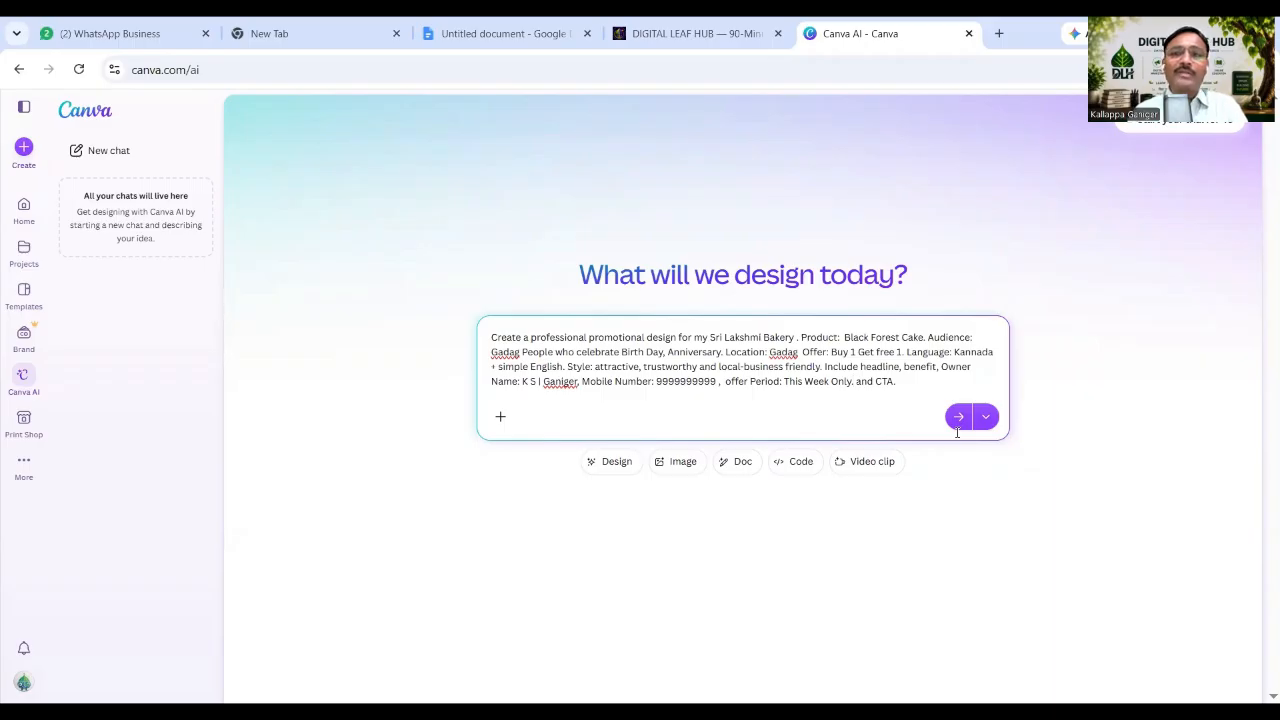
text(.)
key(BackSpace)
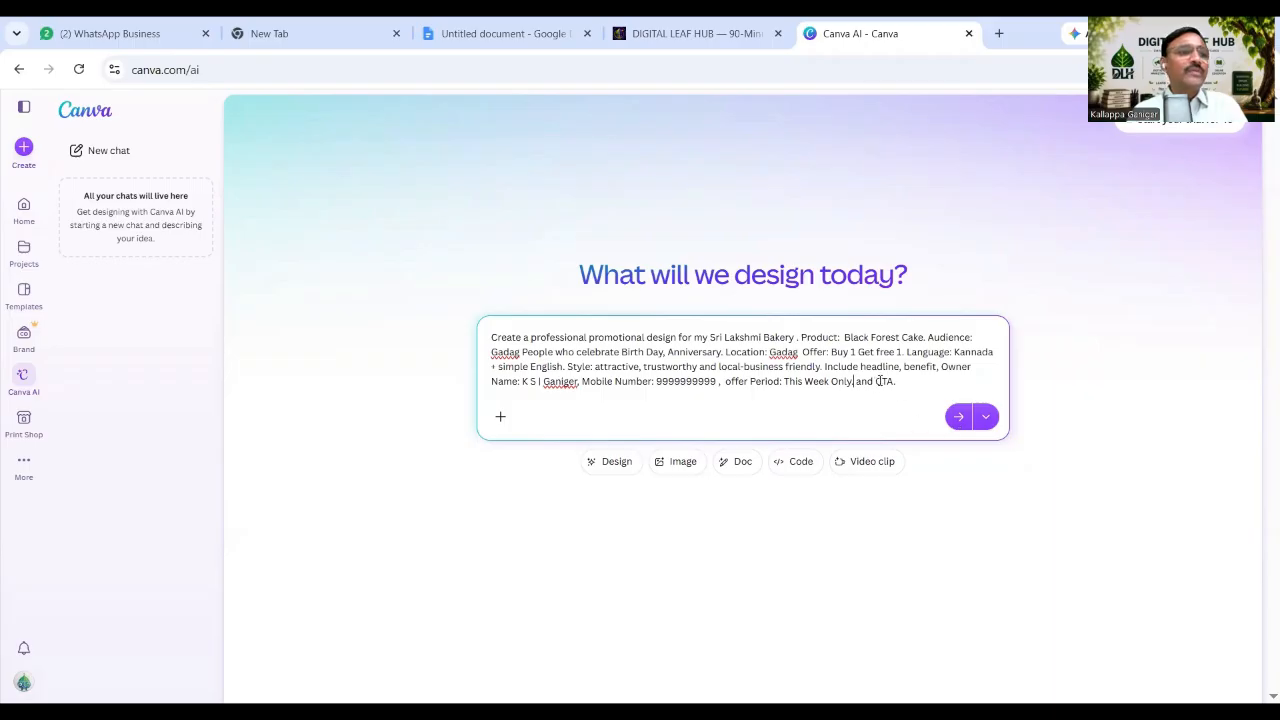
text(. and CTA.)
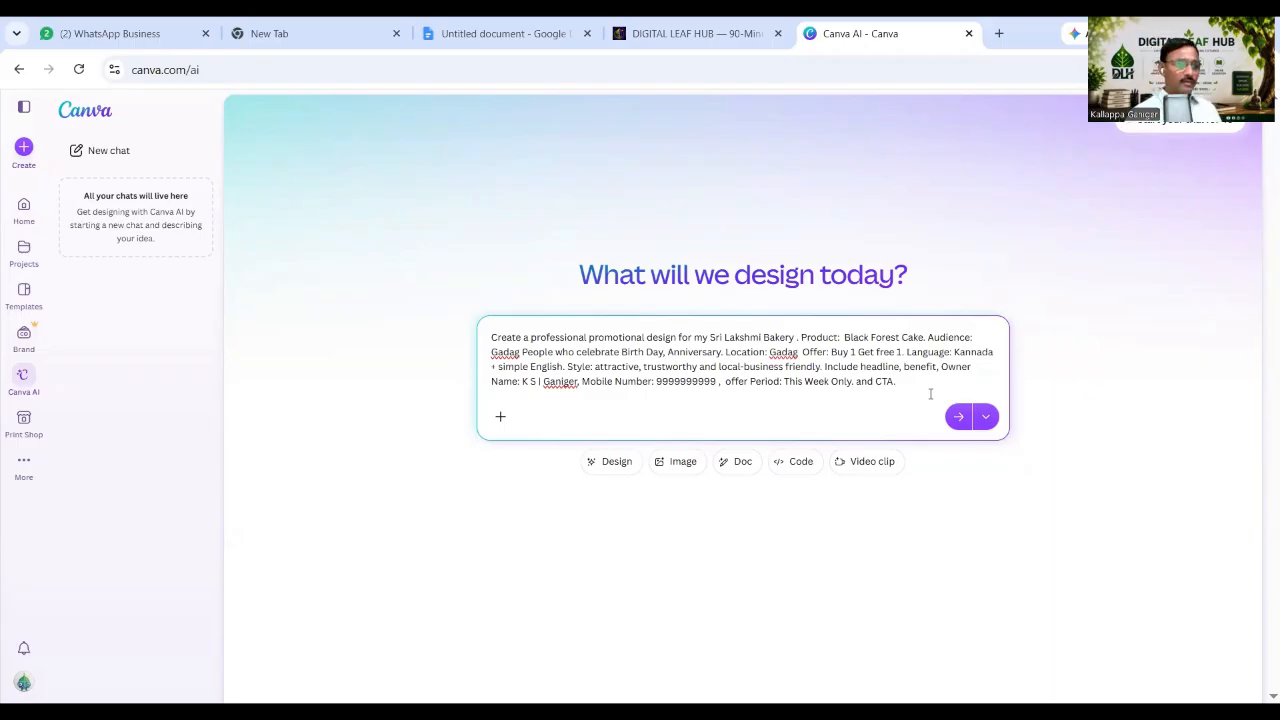
key(BackSpace)
text( is W)
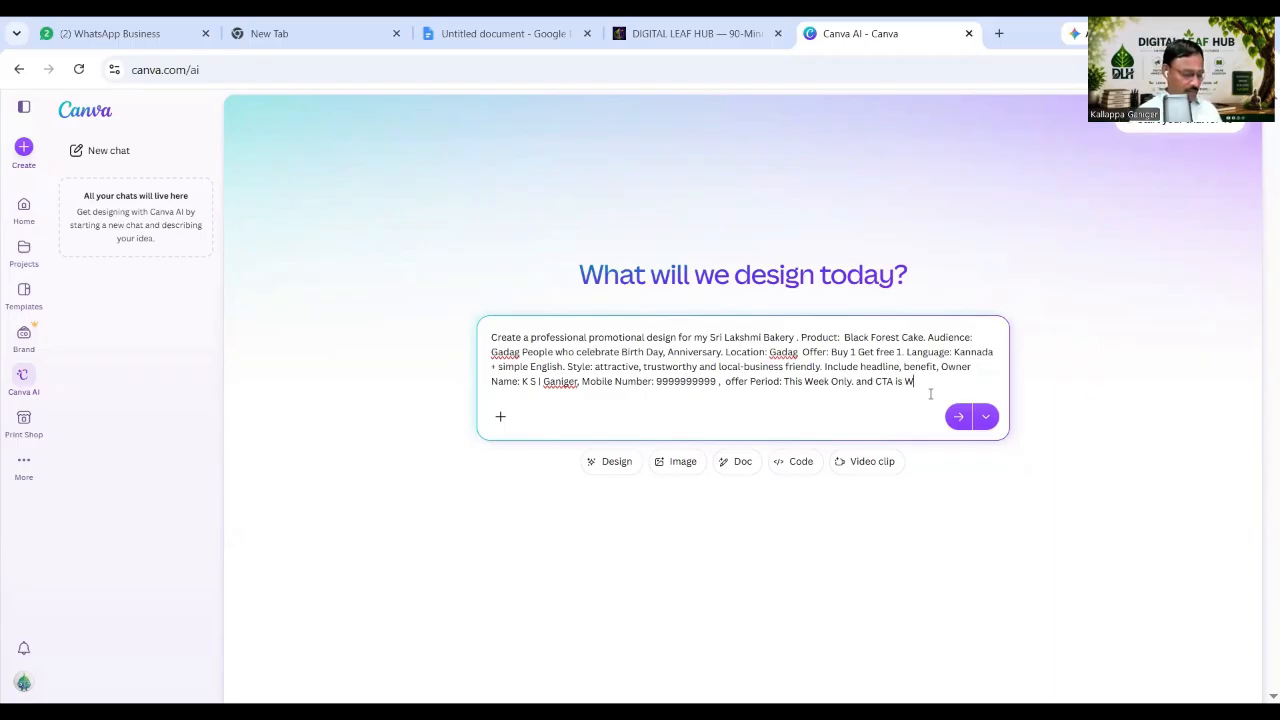
text(hats app me)
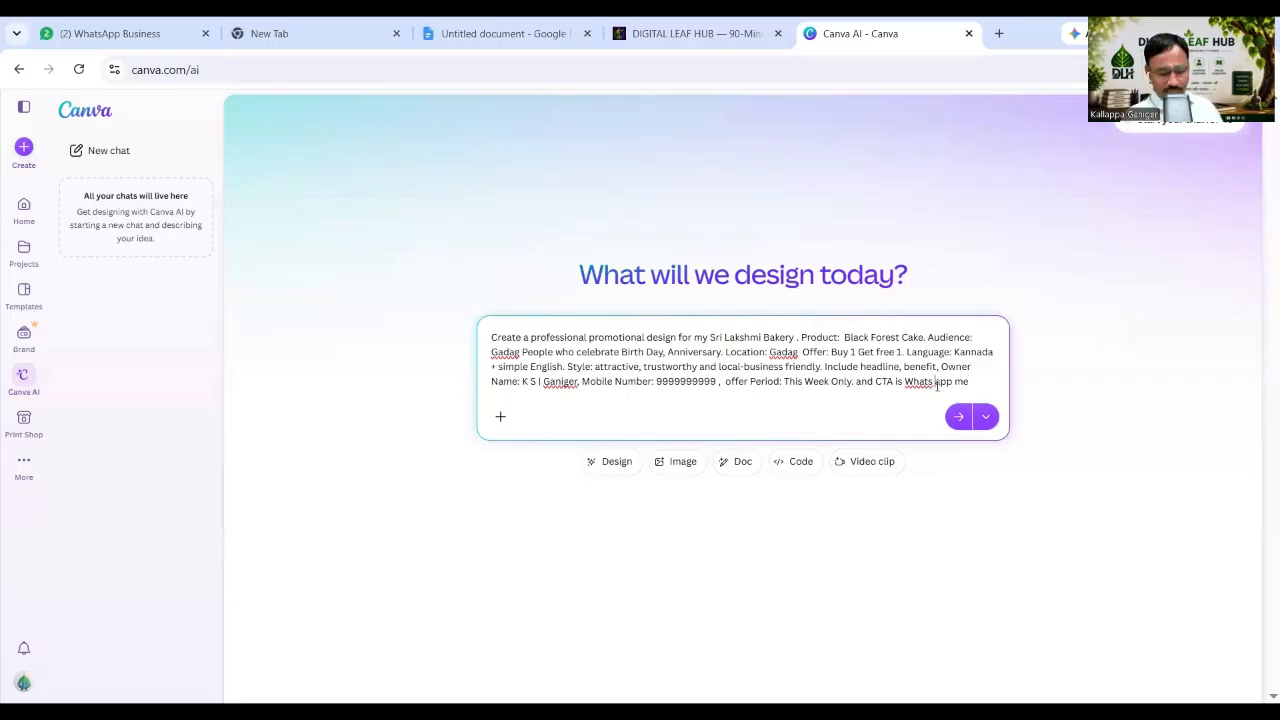
click(937, 384)
key(BackSpace)
click(971, 382)
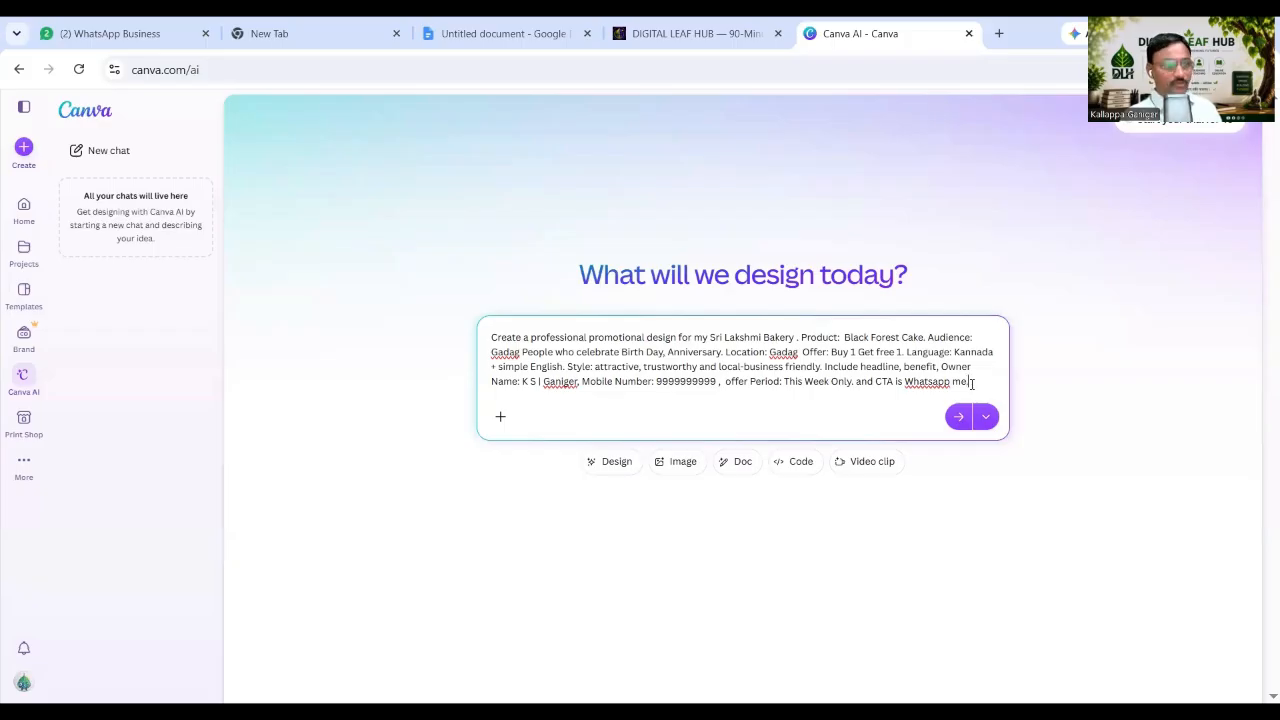
Upload Black Forest Cake.jpg from Downloads > Aug16th Master class Prep > 22 to the prompt.
click(501, 417)
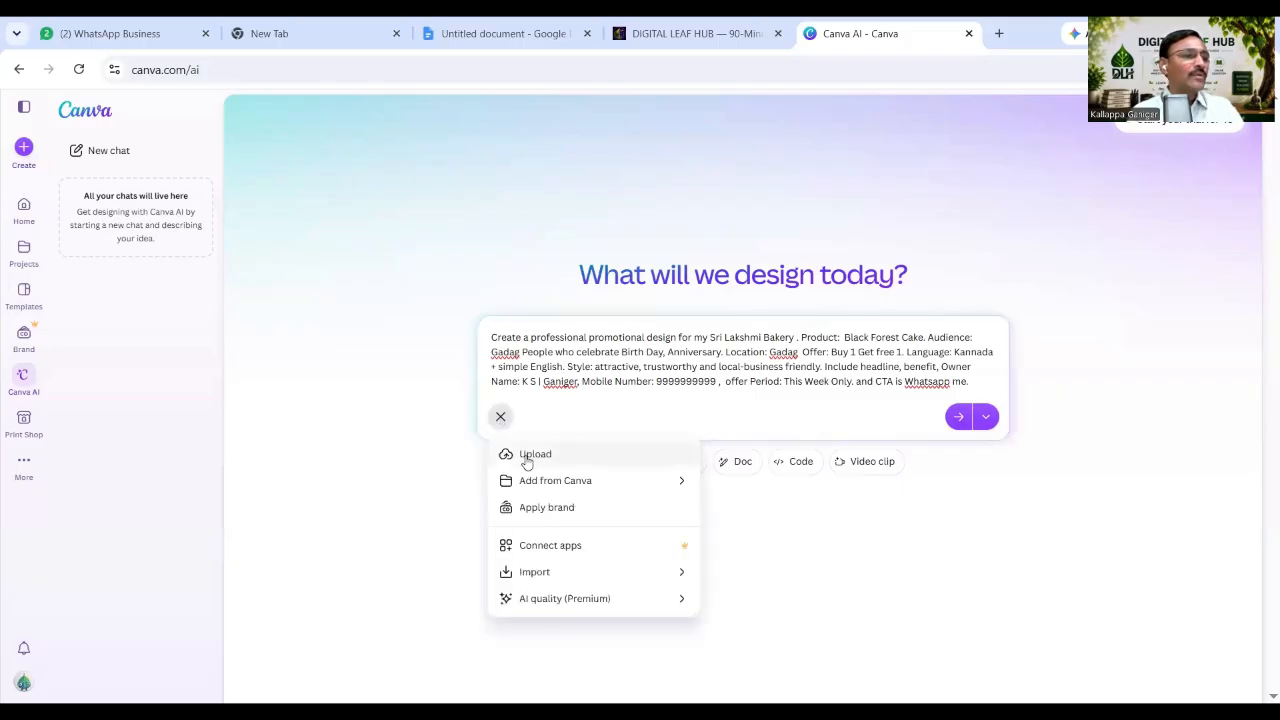
click(526, 457)
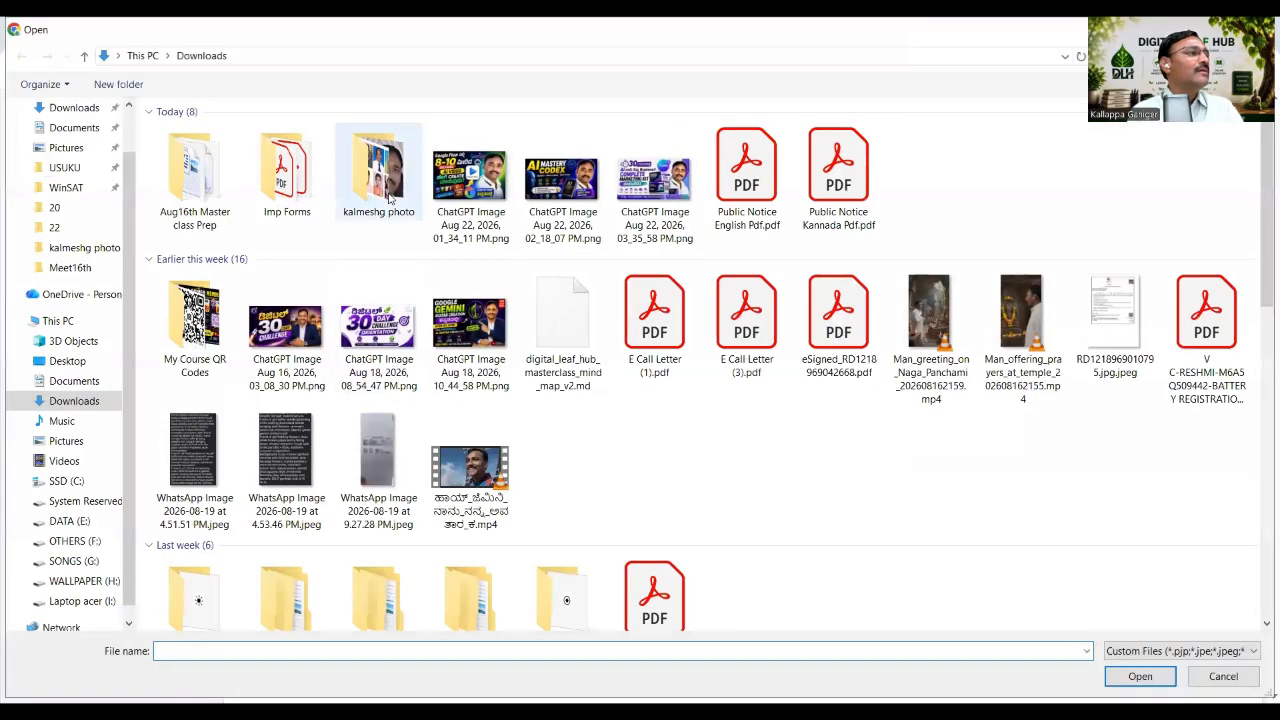
double_click(186, 193)
double_click(188, 170)
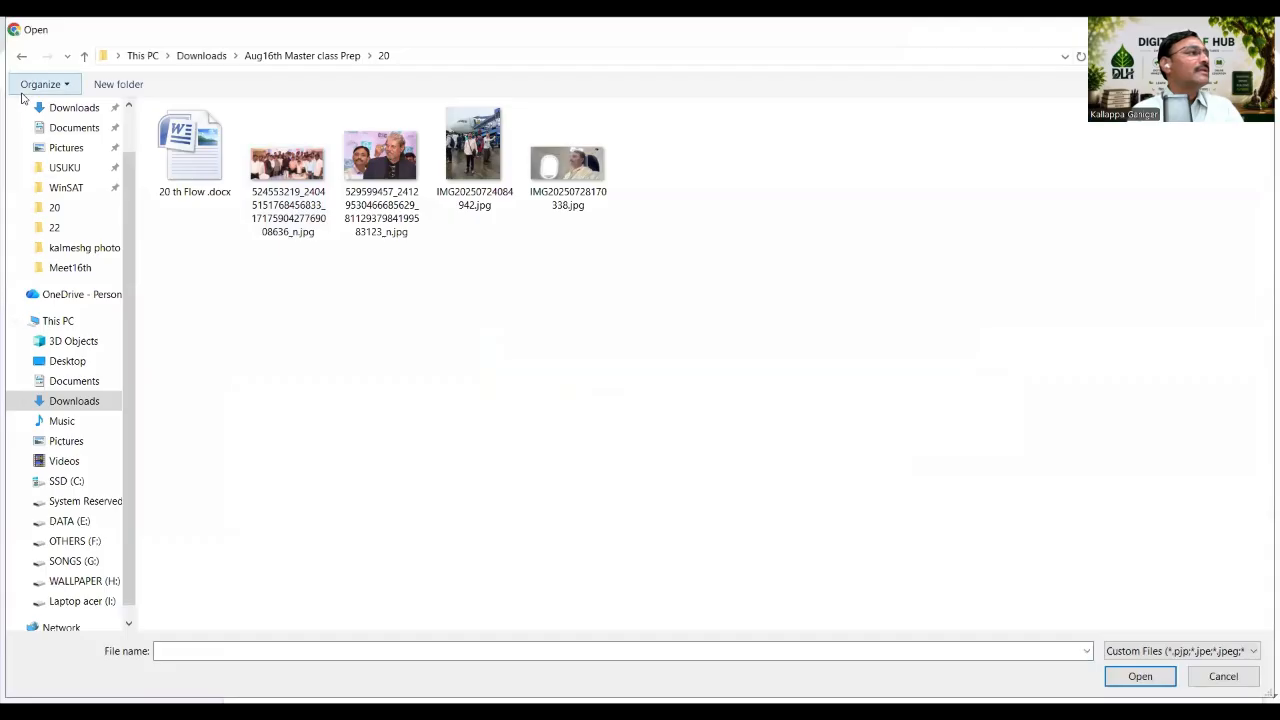
click(21, 57)
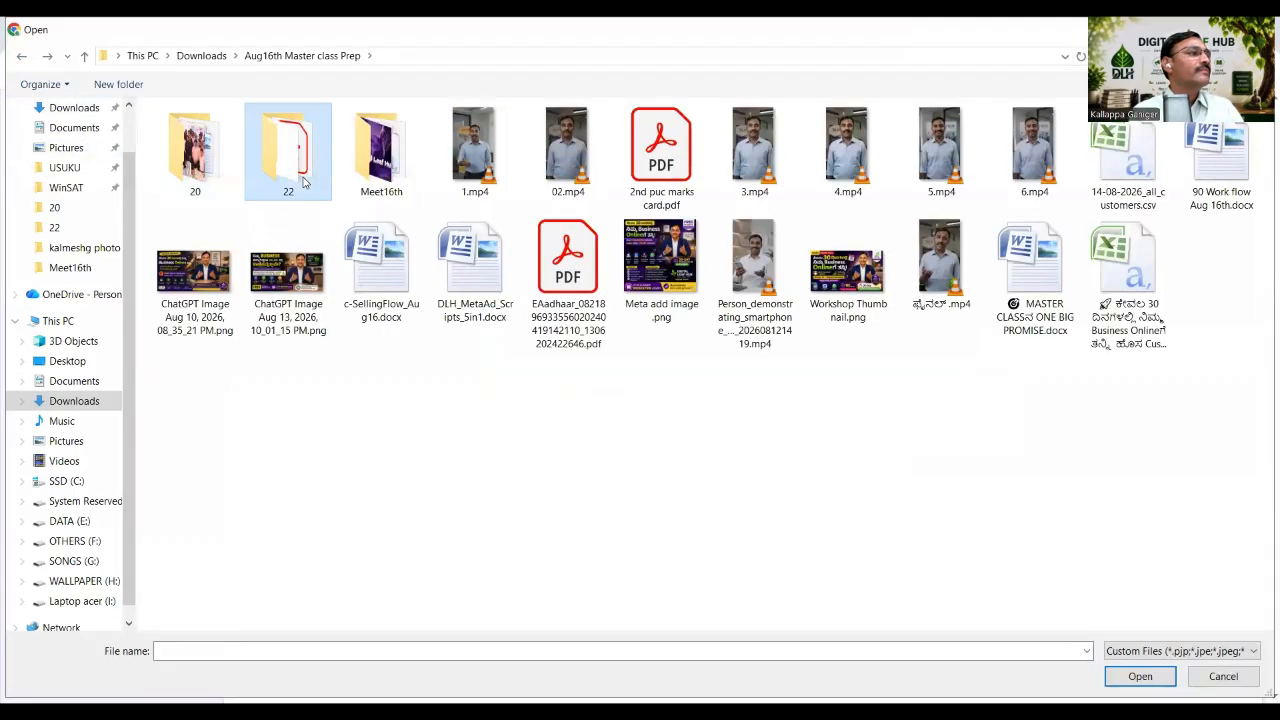
double_click(288, 150)
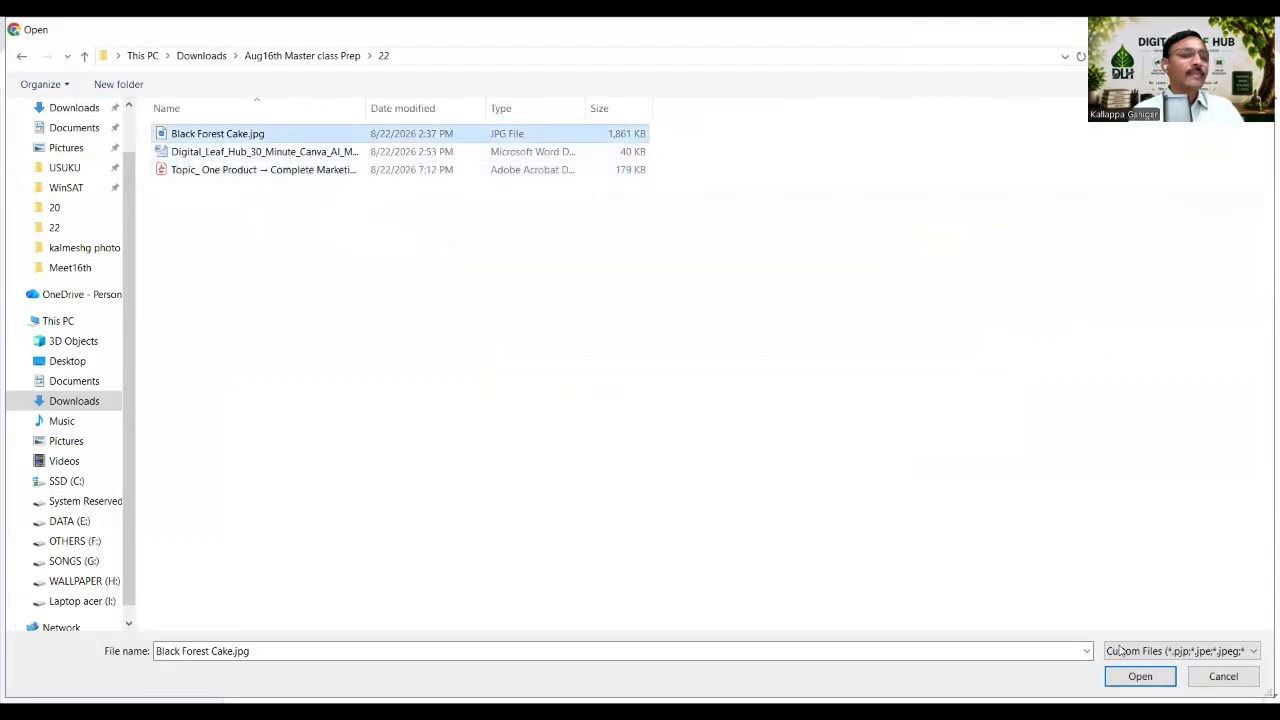
click(1139, 677)
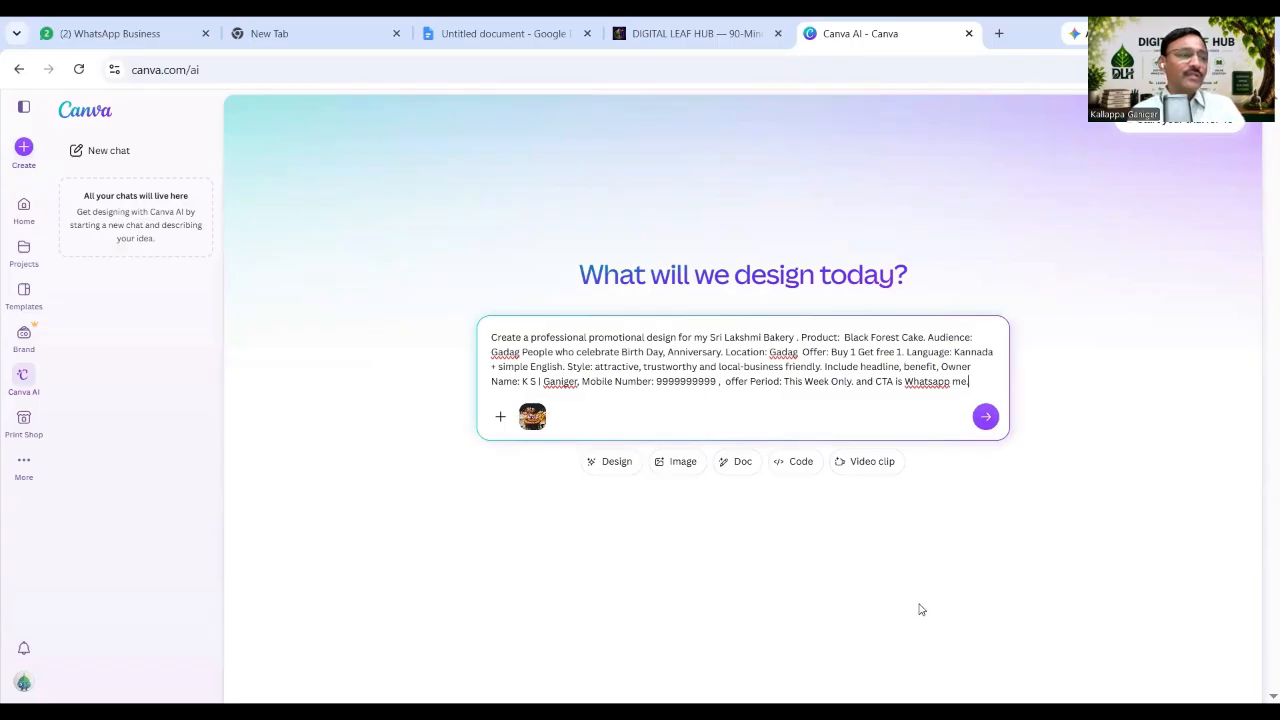
Upload the owner's portrait photo from the Downloads photos folder as a second attachment.
click(501, 420)
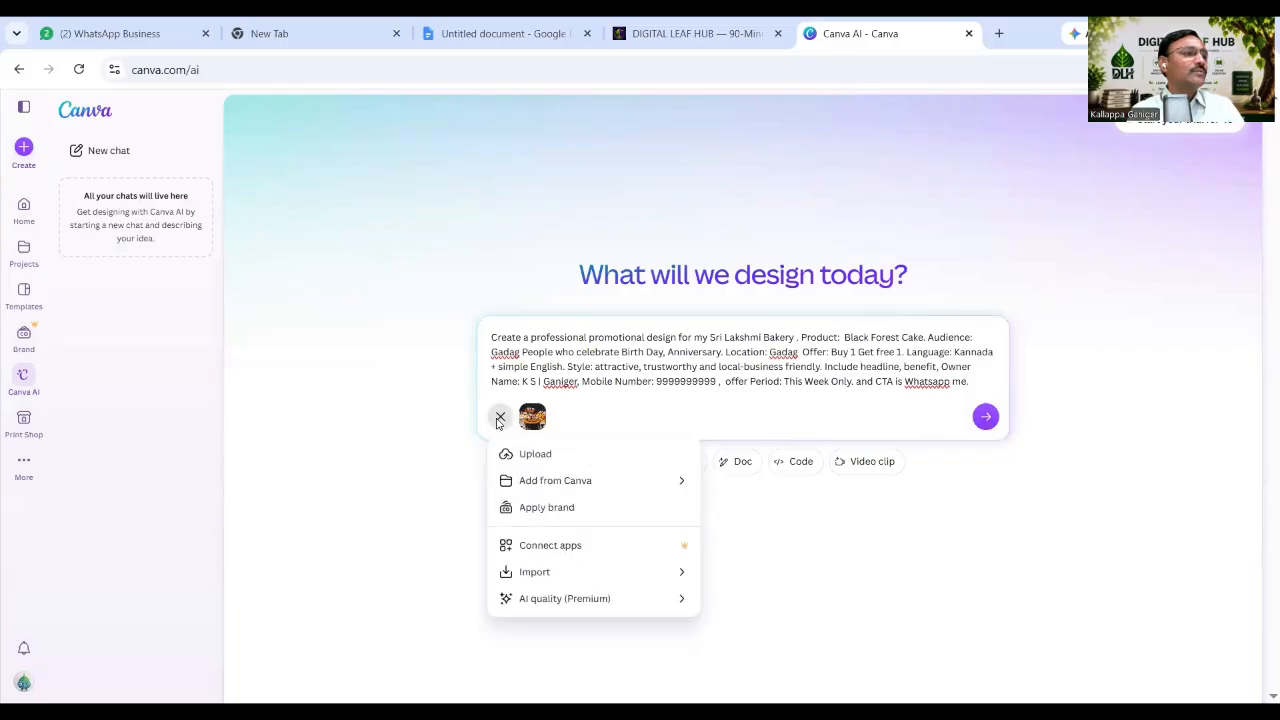
click(534, 455)
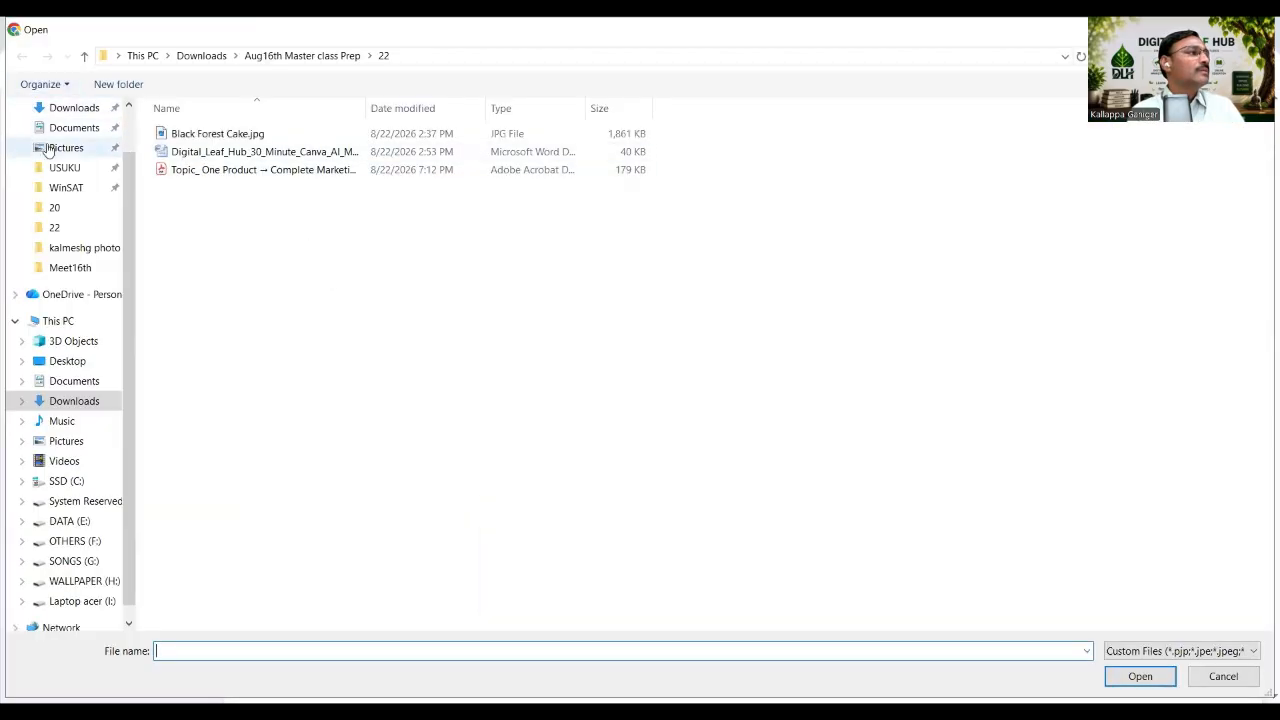
click(72, 108)
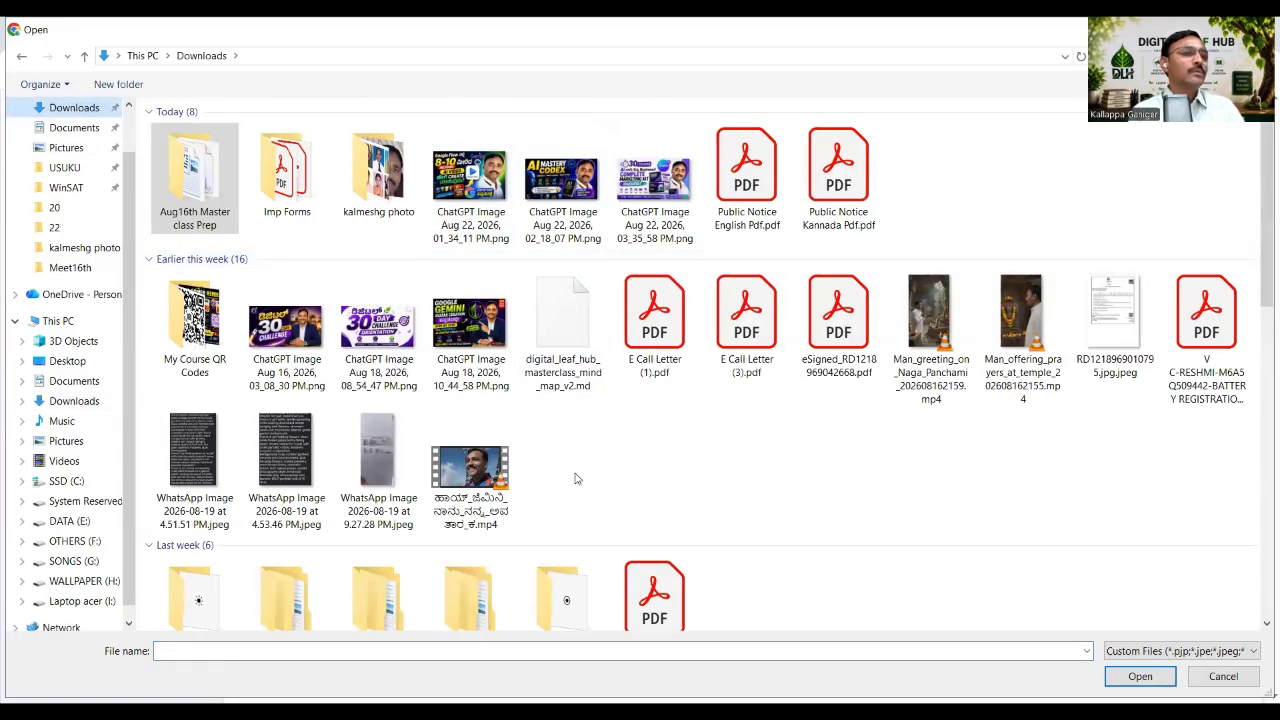
double_click(378, 170)
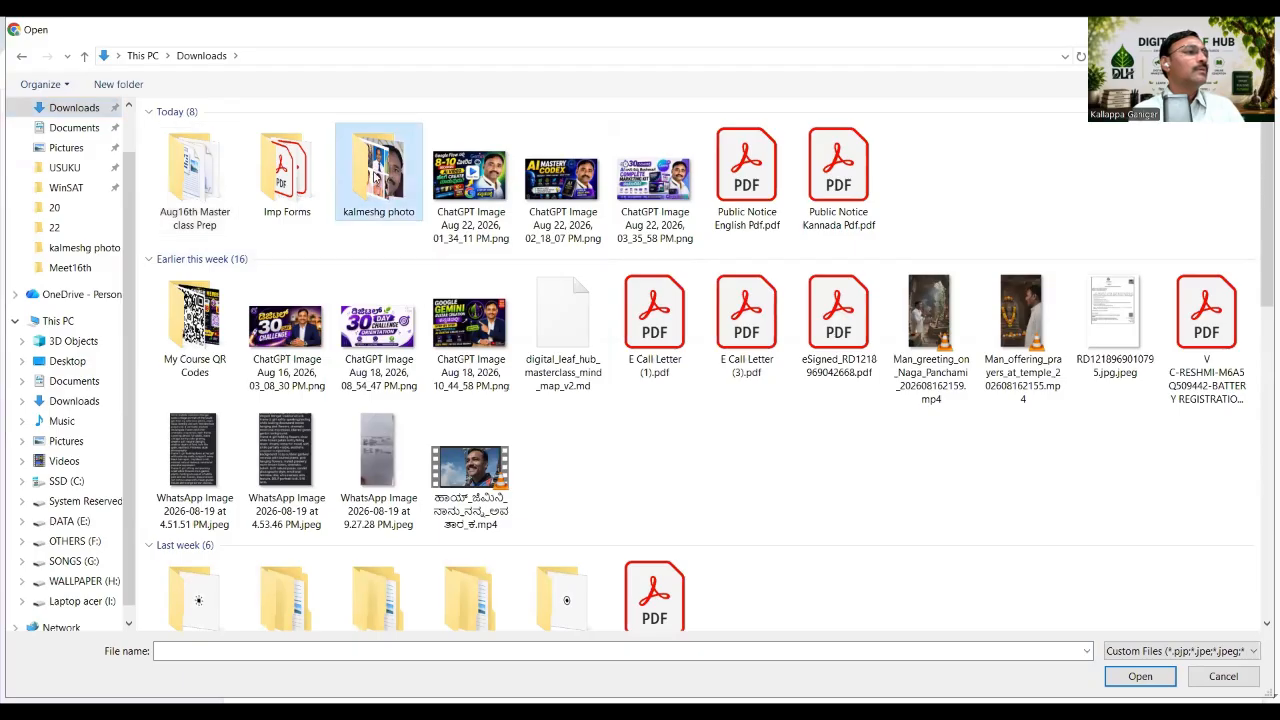
click(557, 269)
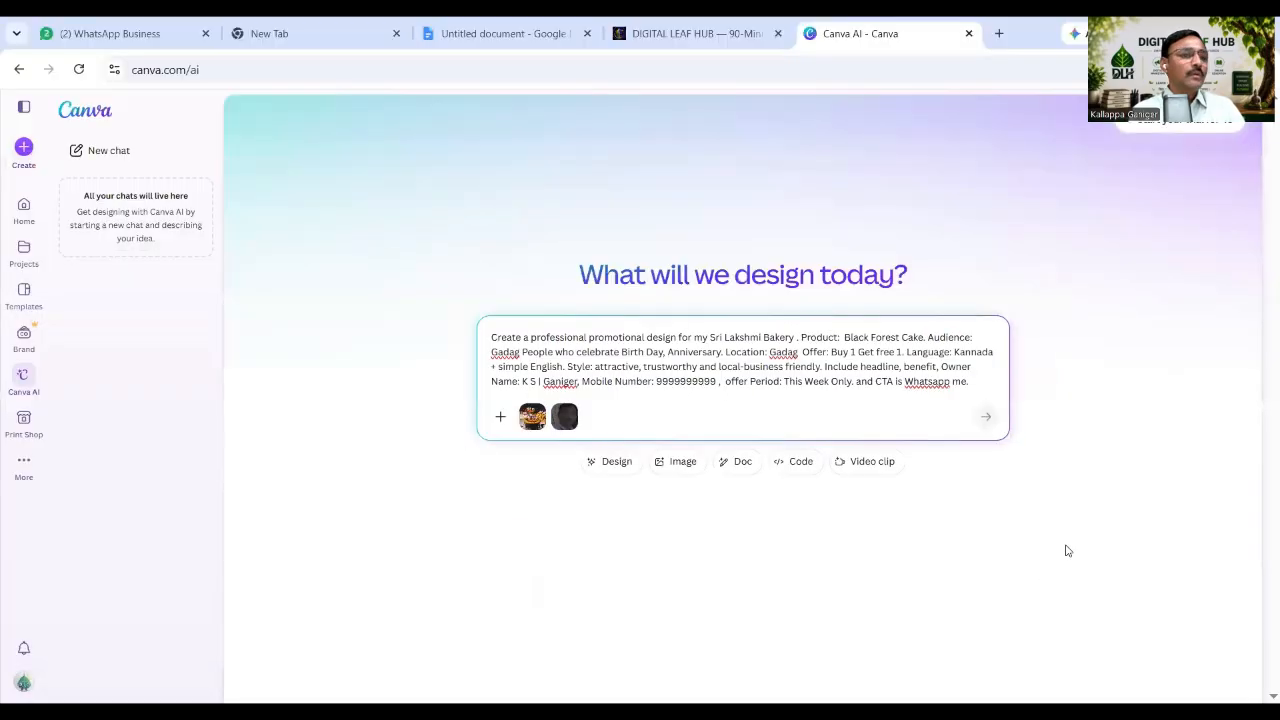
double_click(557, 269)
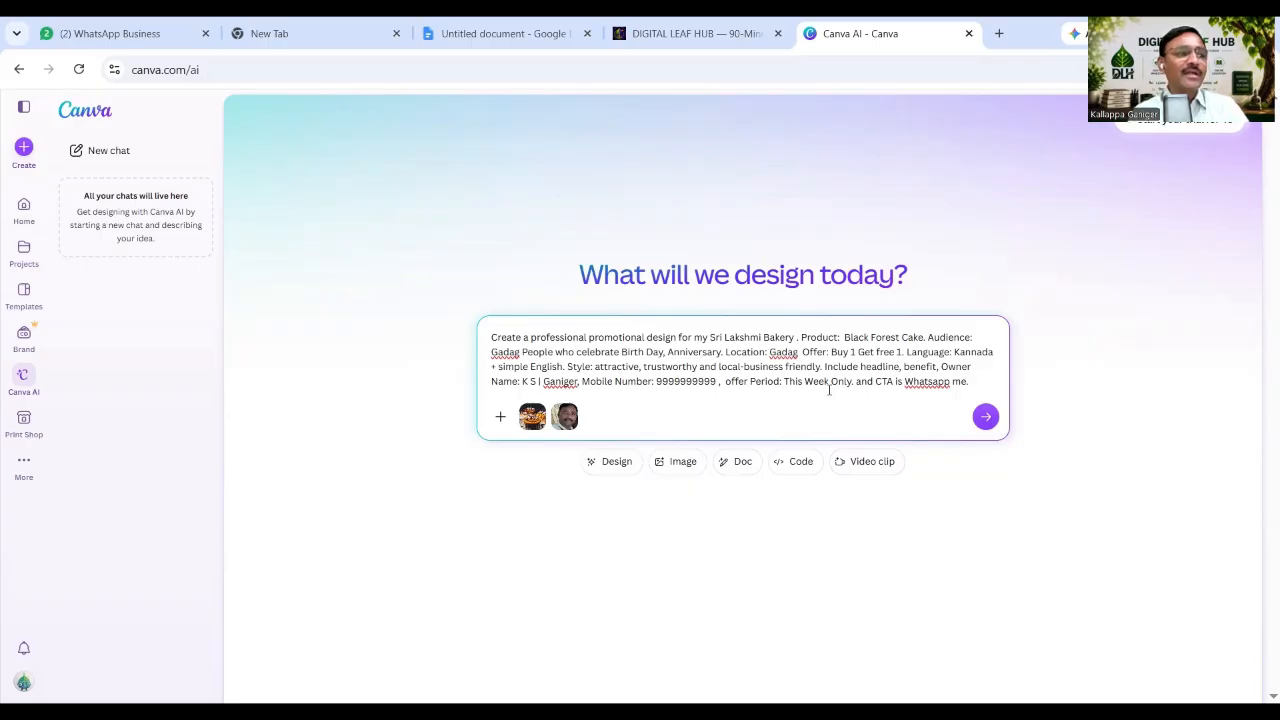
Paste the full bakery prompt into the Google Docs action sheet, then return to Canva.
drag(491, 340, 1018, 391)
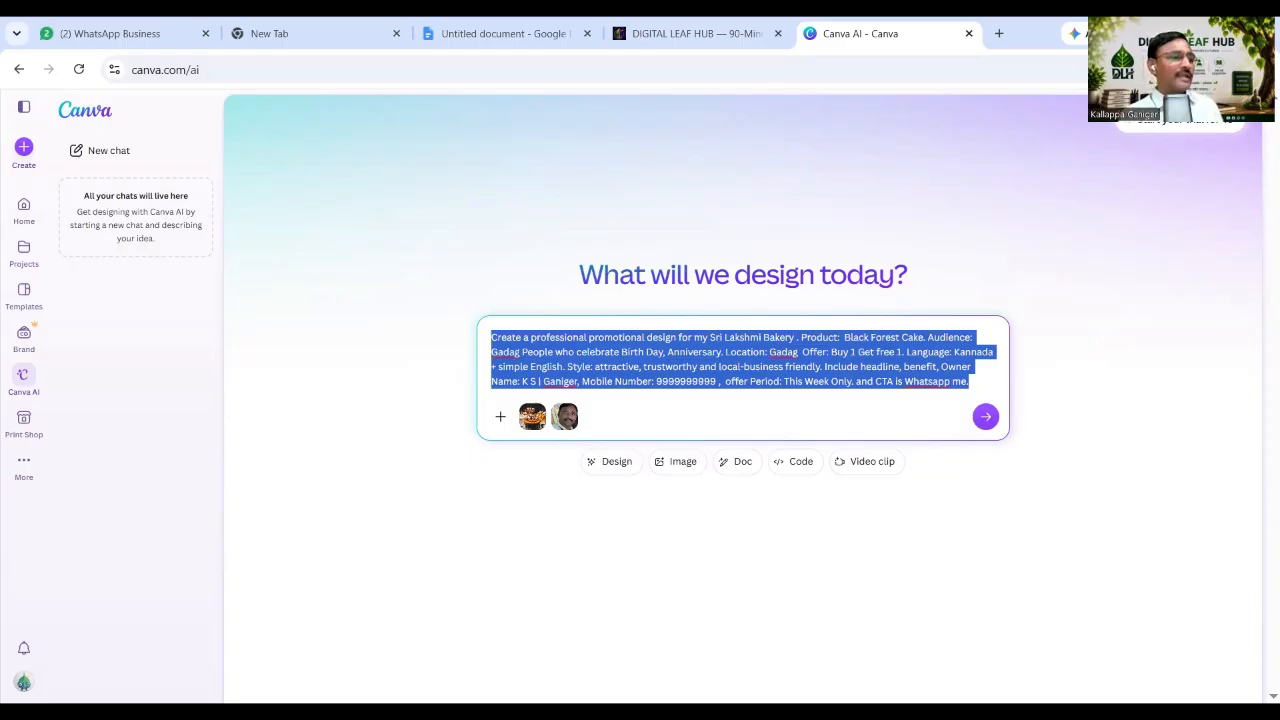
click(515, 34)
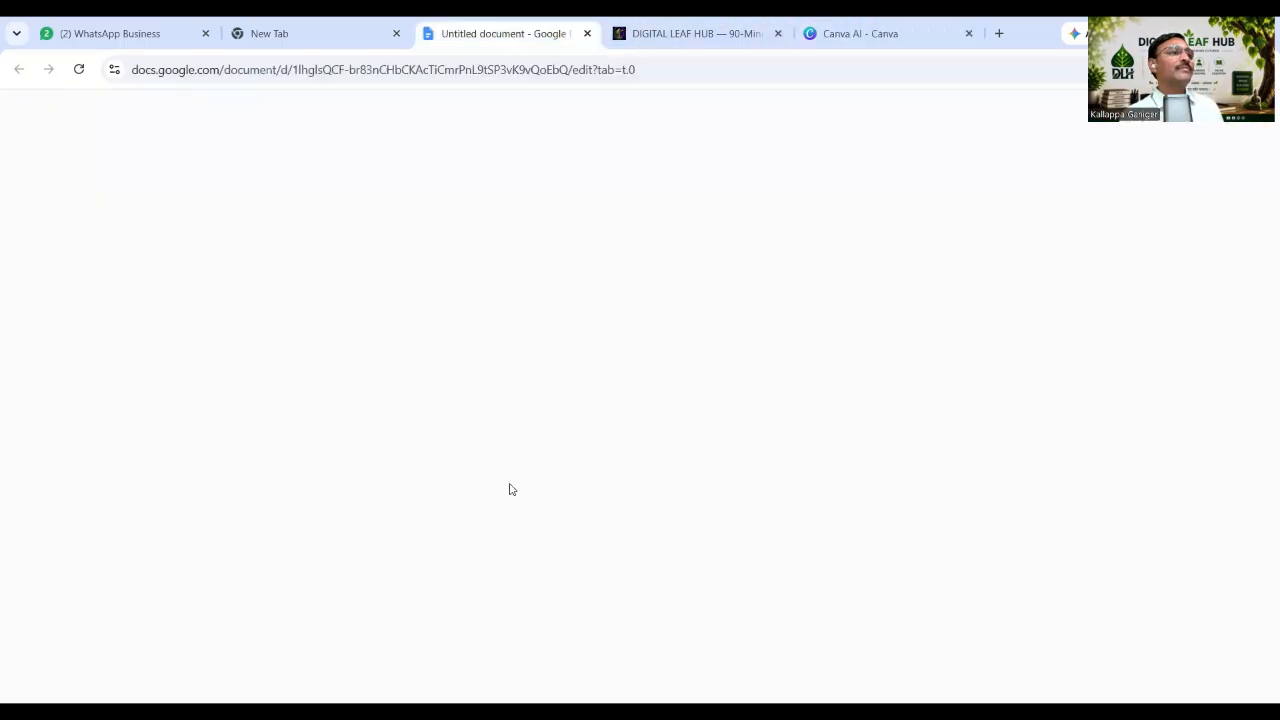
scroll(516, 496, down, 20)
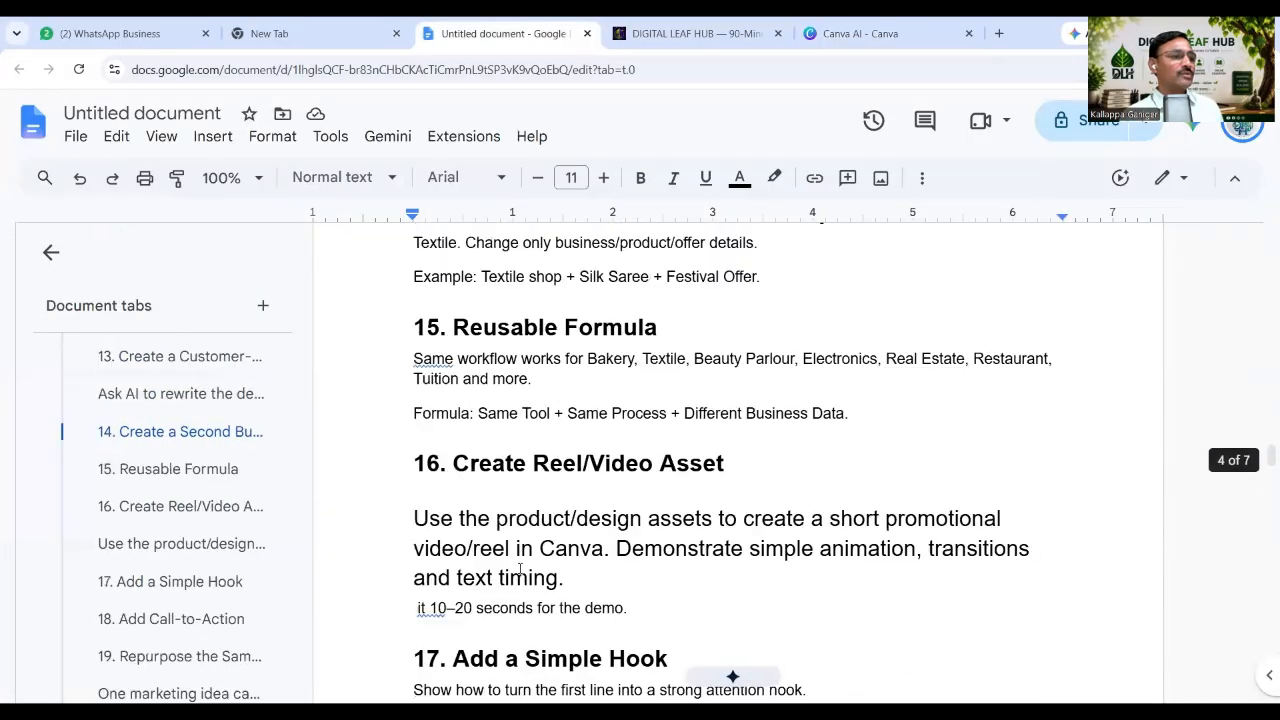
scroll(521, 571, down, 20)
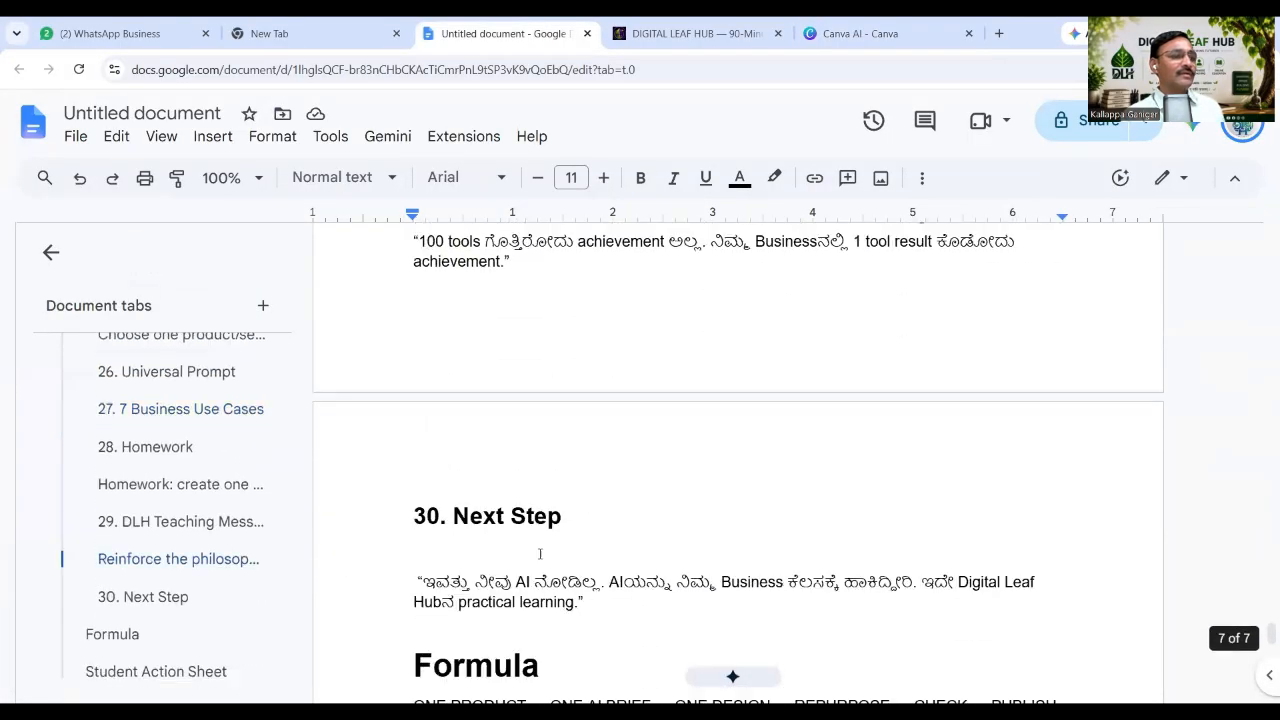
scroll(541, 552, down, 4)
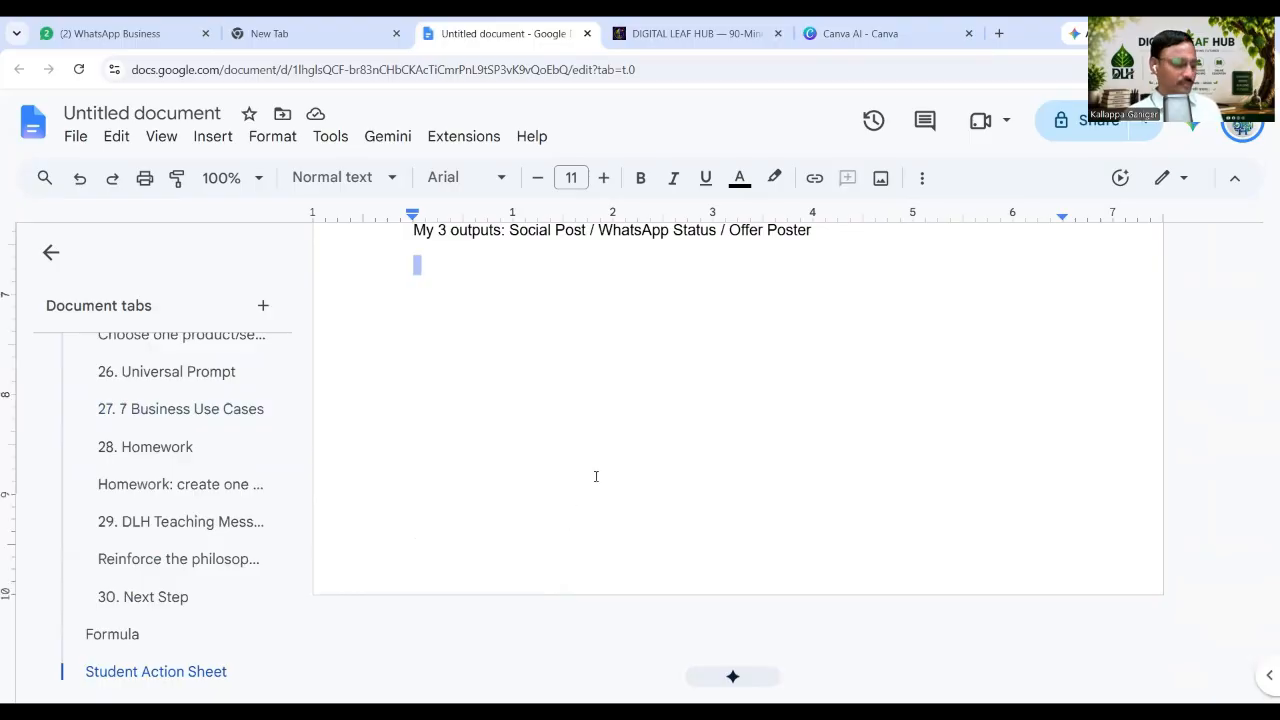
key(ctrl+v)
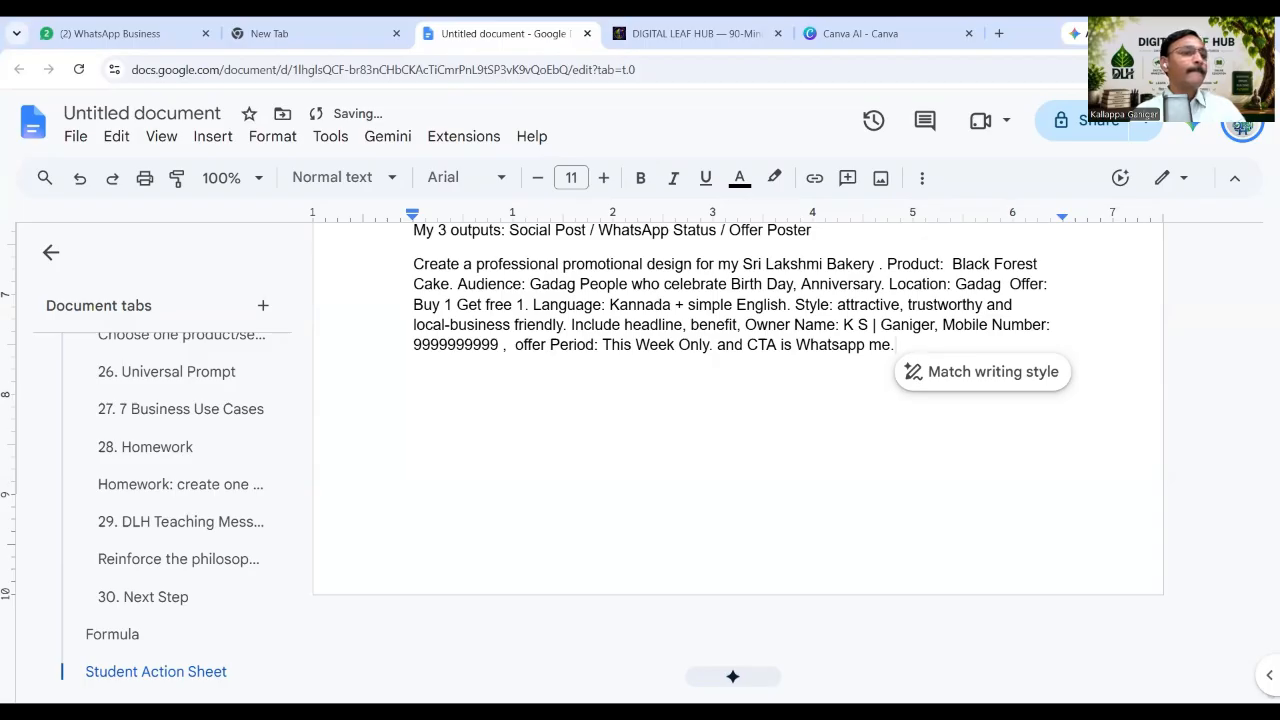
key(alt+Tab)
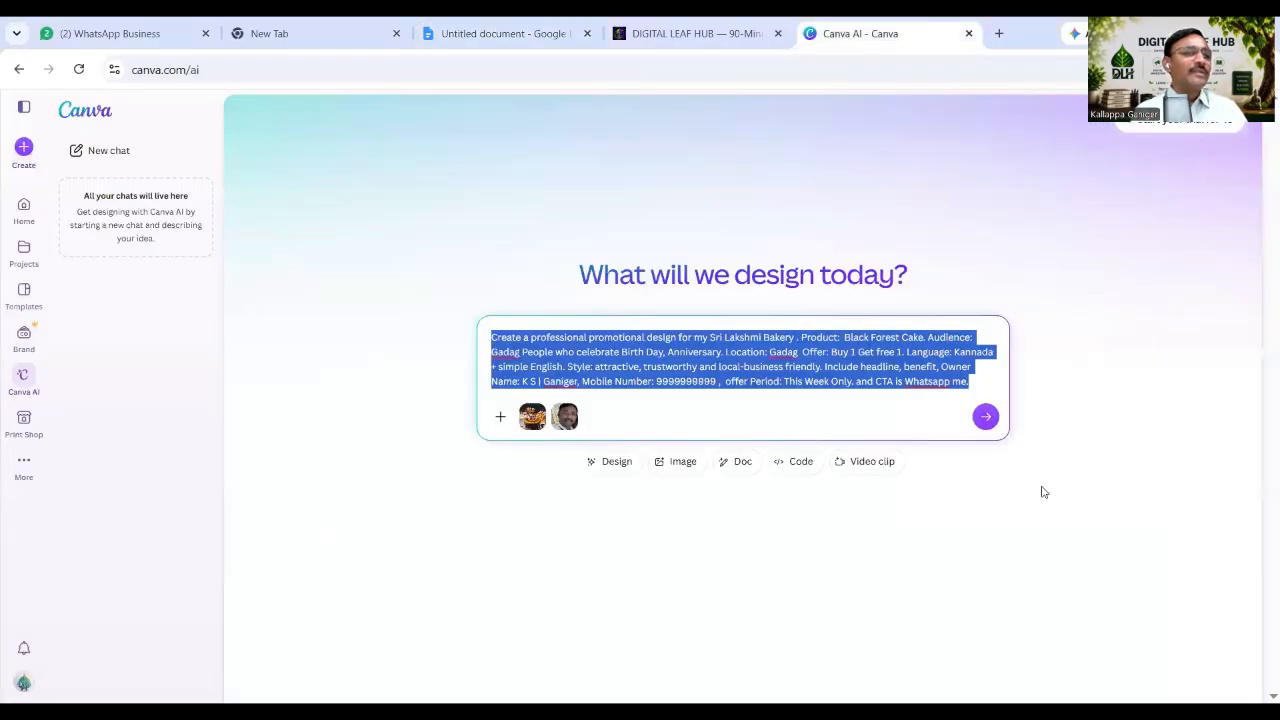
Submit the bakery prompt with both attached photos to Canva AI.
click(984, 418)
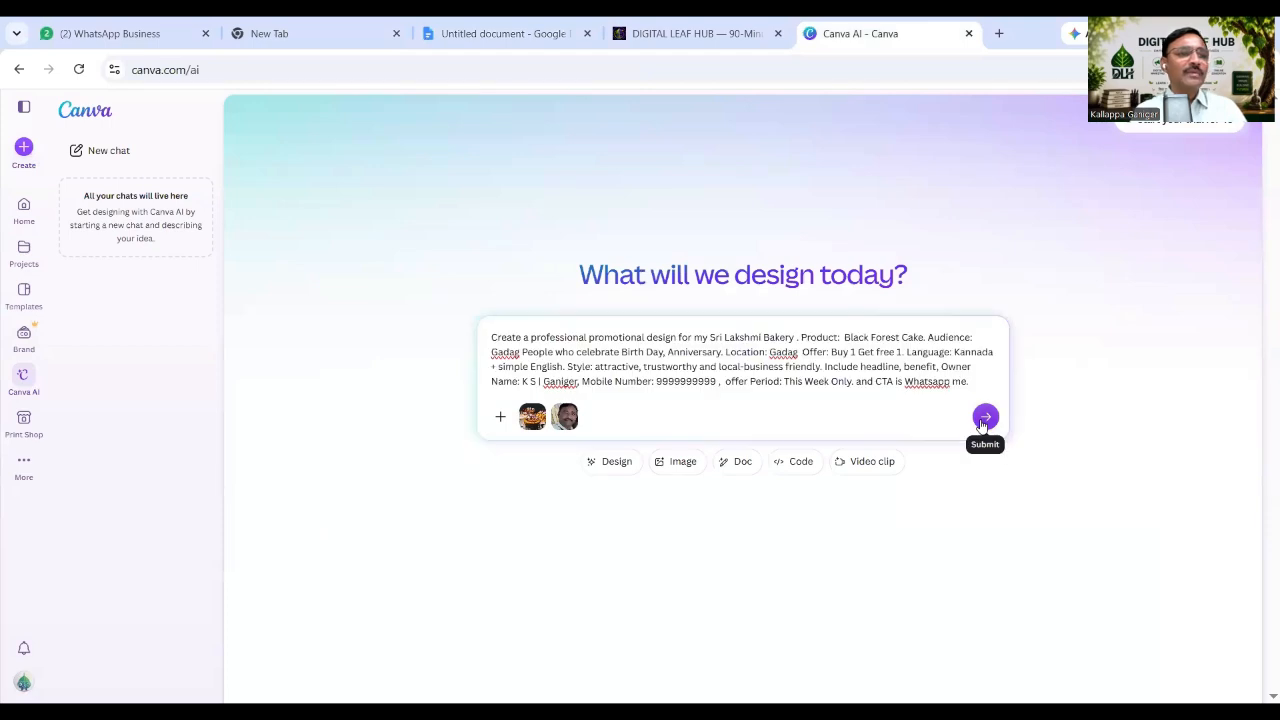
click(984, 418)
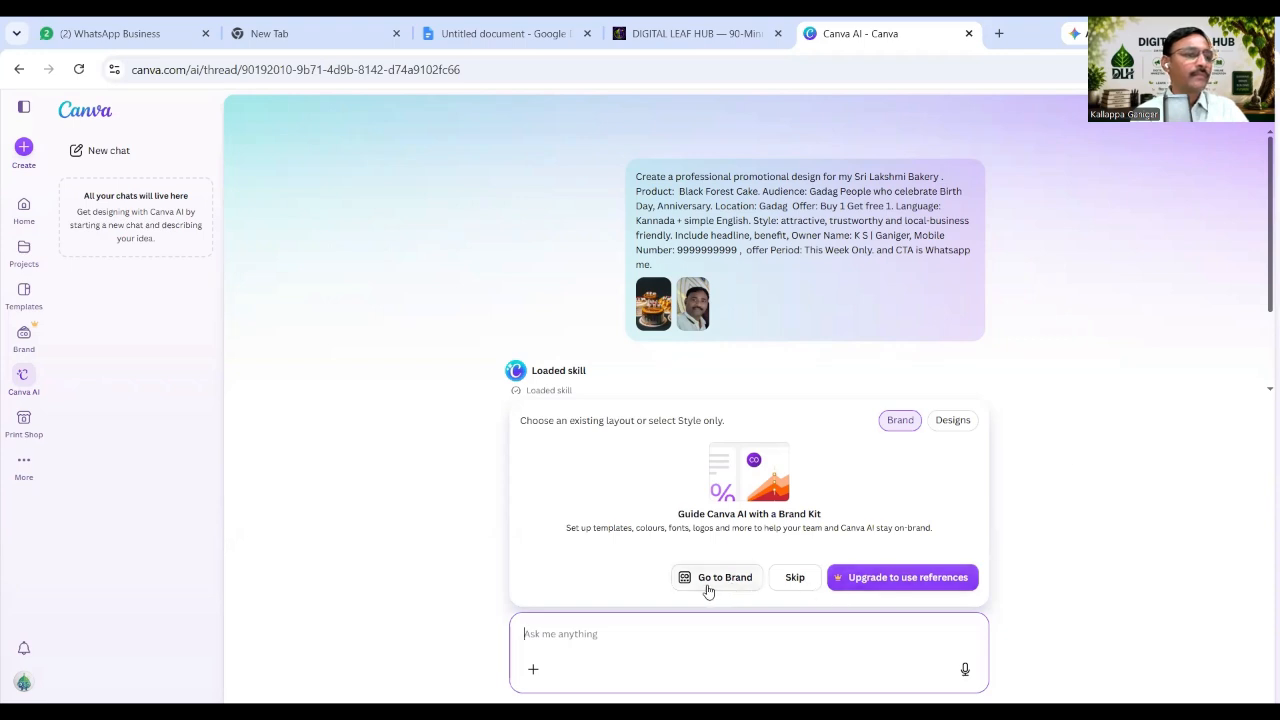
Skip the Brand Kit choice so Canva AI begins generating designs.
click(789, 579)
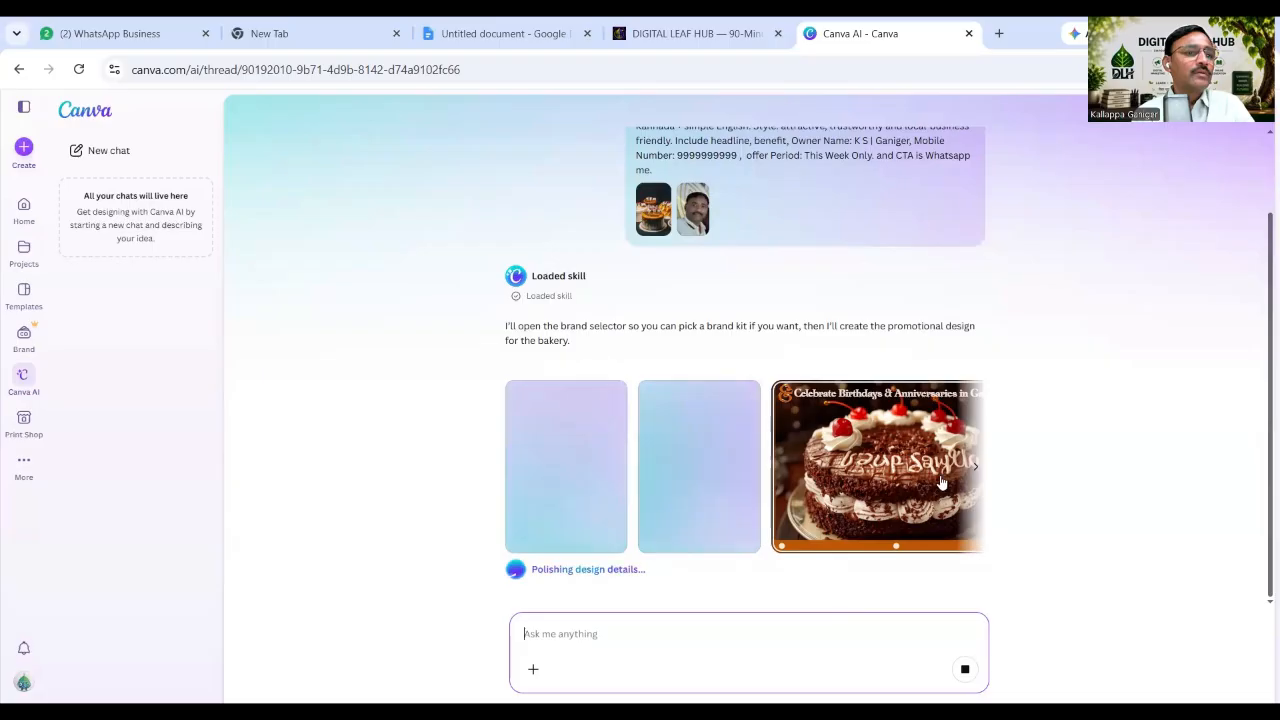
Browse the generated flyers, close the cake design, and open the second flyer in the editor.
click(975, 468)
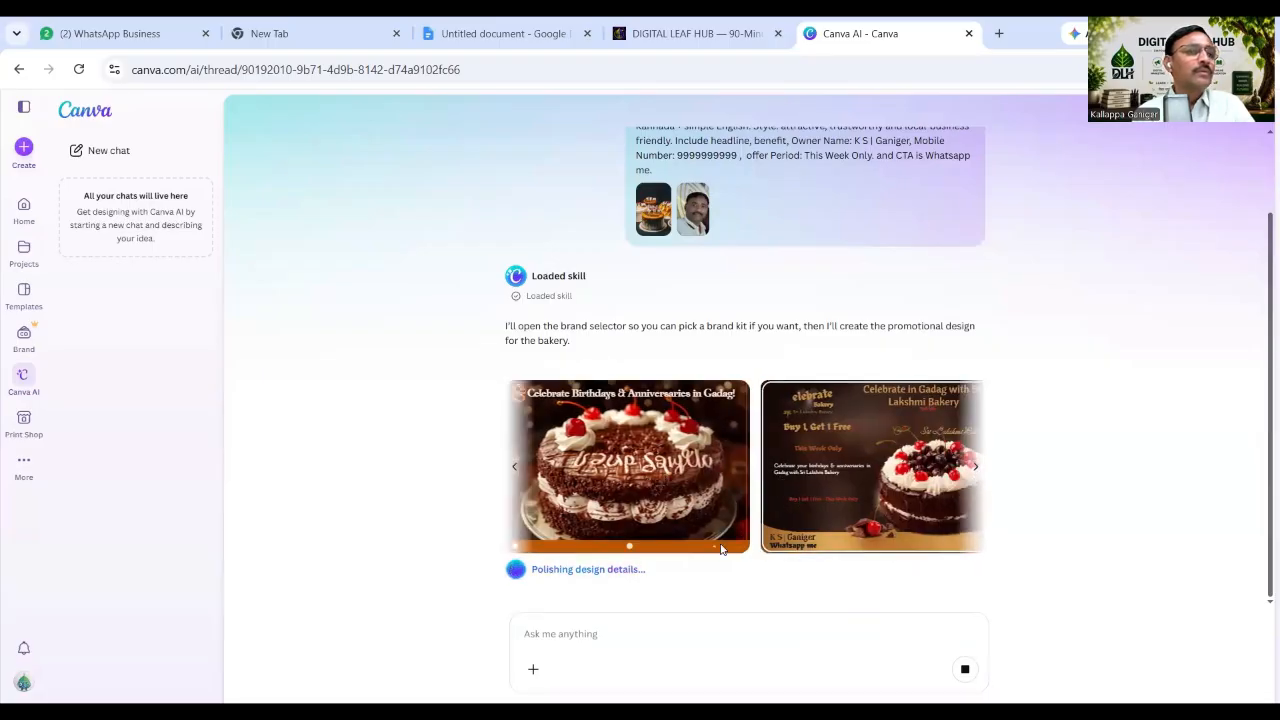
click(516, 471)
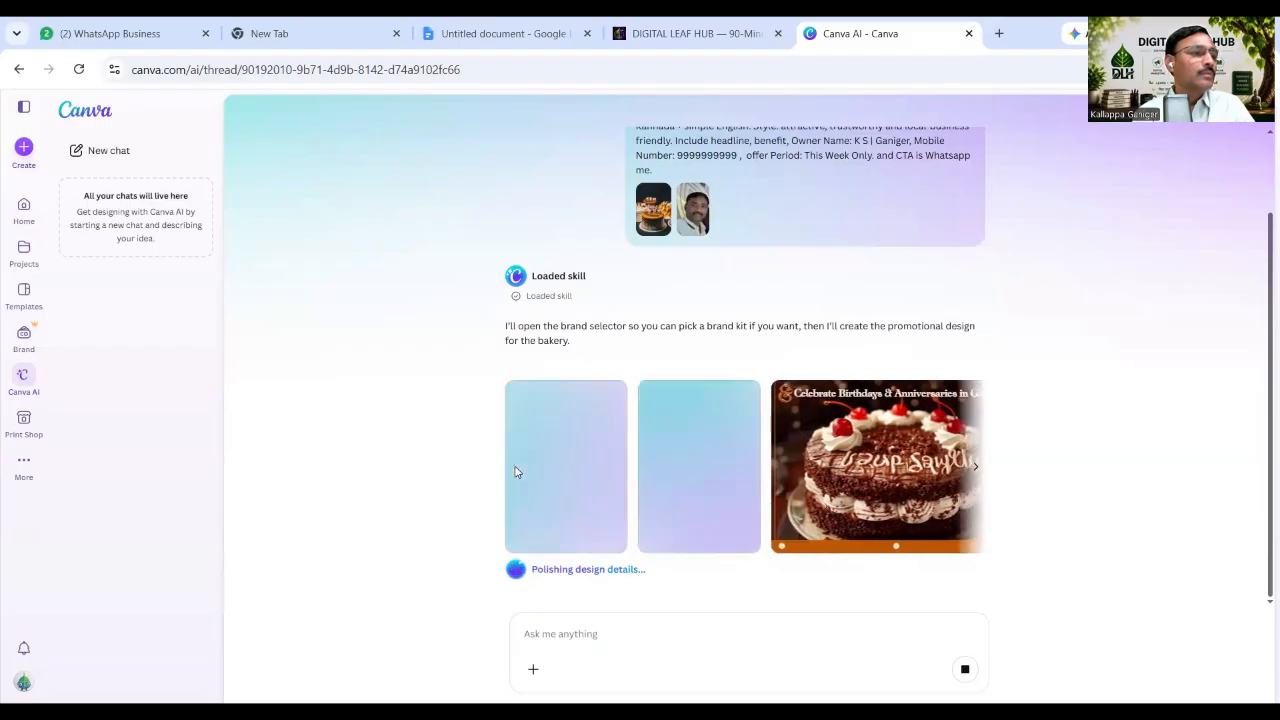
click(848, 482)
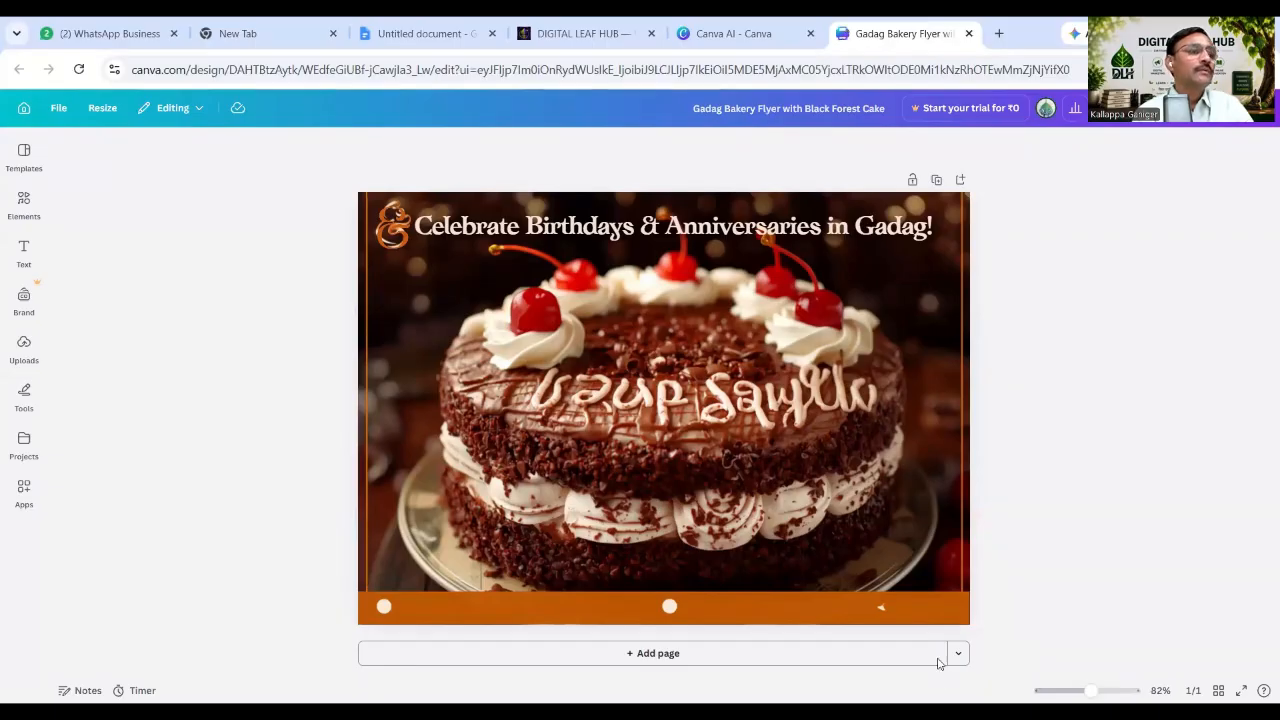
key(ctrl+w)
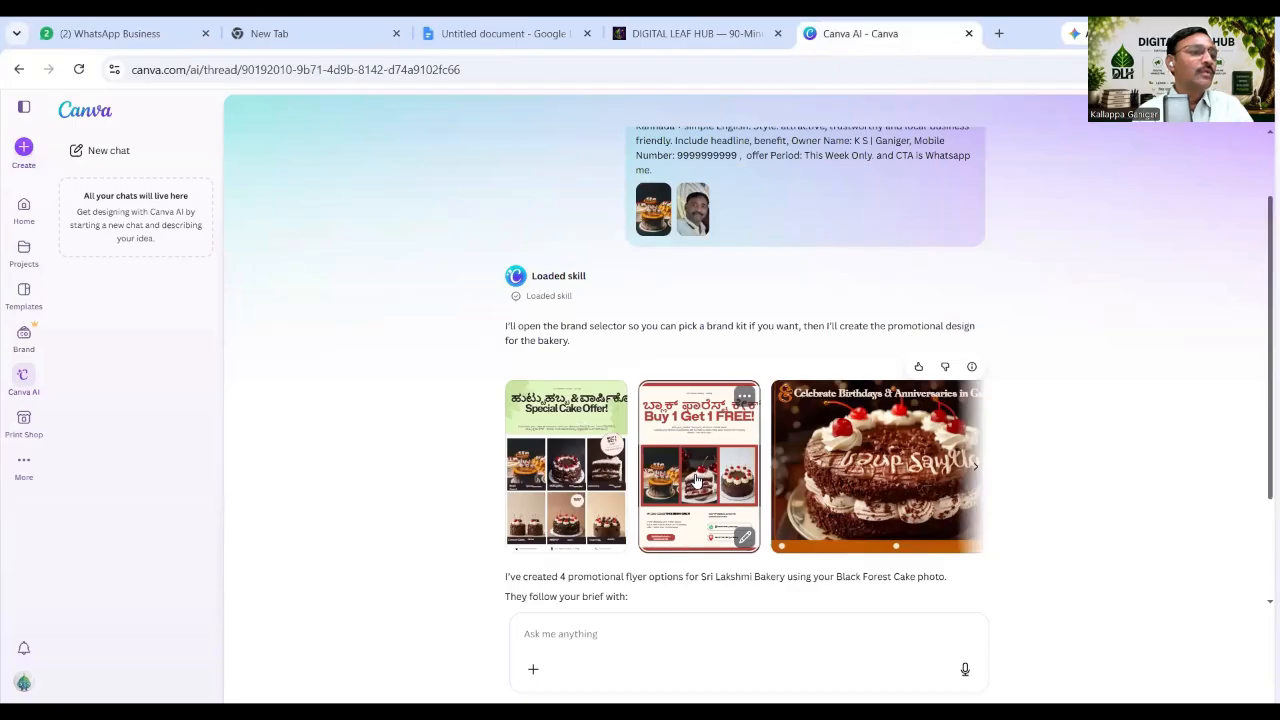
click(697, 480)
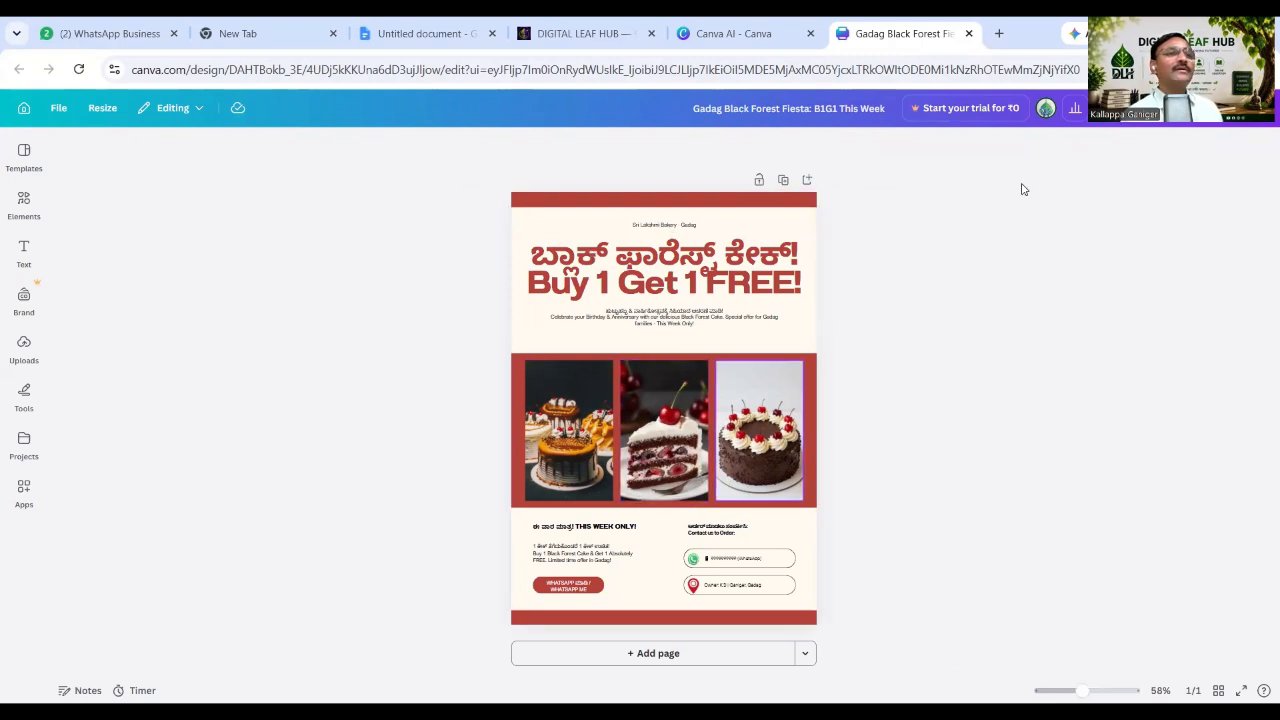
Select the tiny 'Sri Lakshmi Bakery - Gadag' line and raise its font size repeatedly.
click(690, 229)
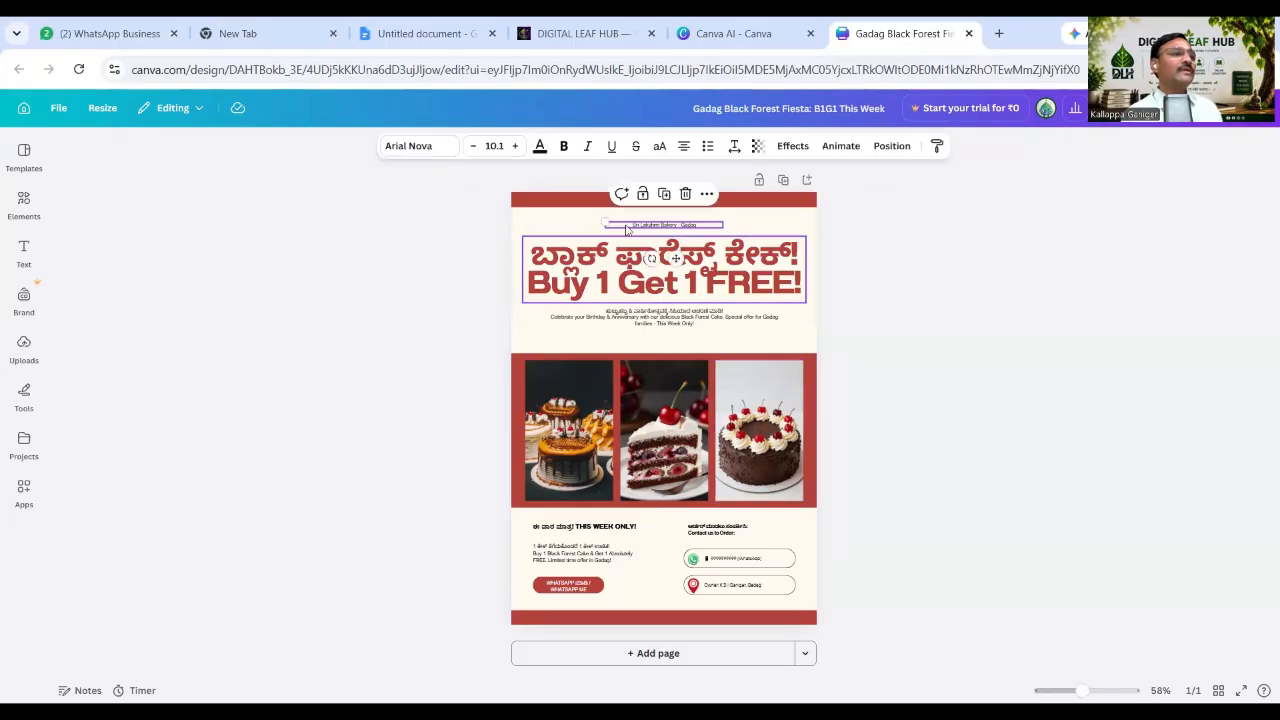
click(720, 250)
click(650, 225)
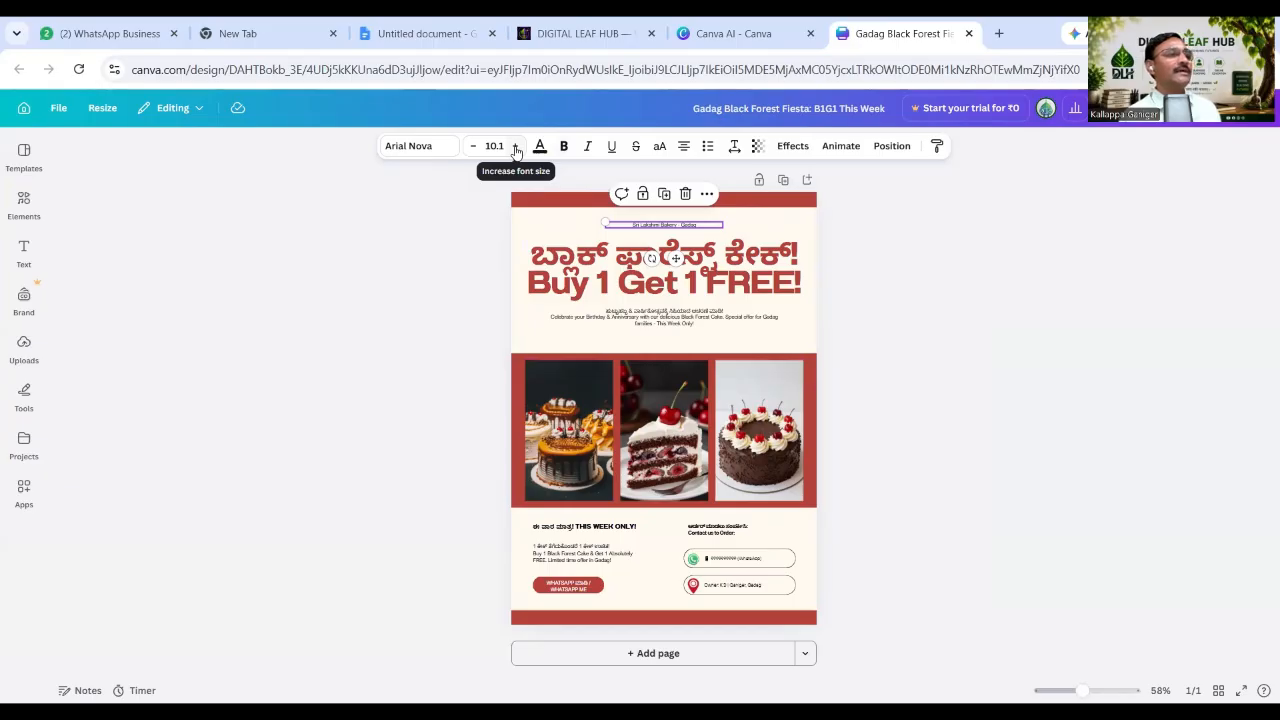
double_click(516, 150)
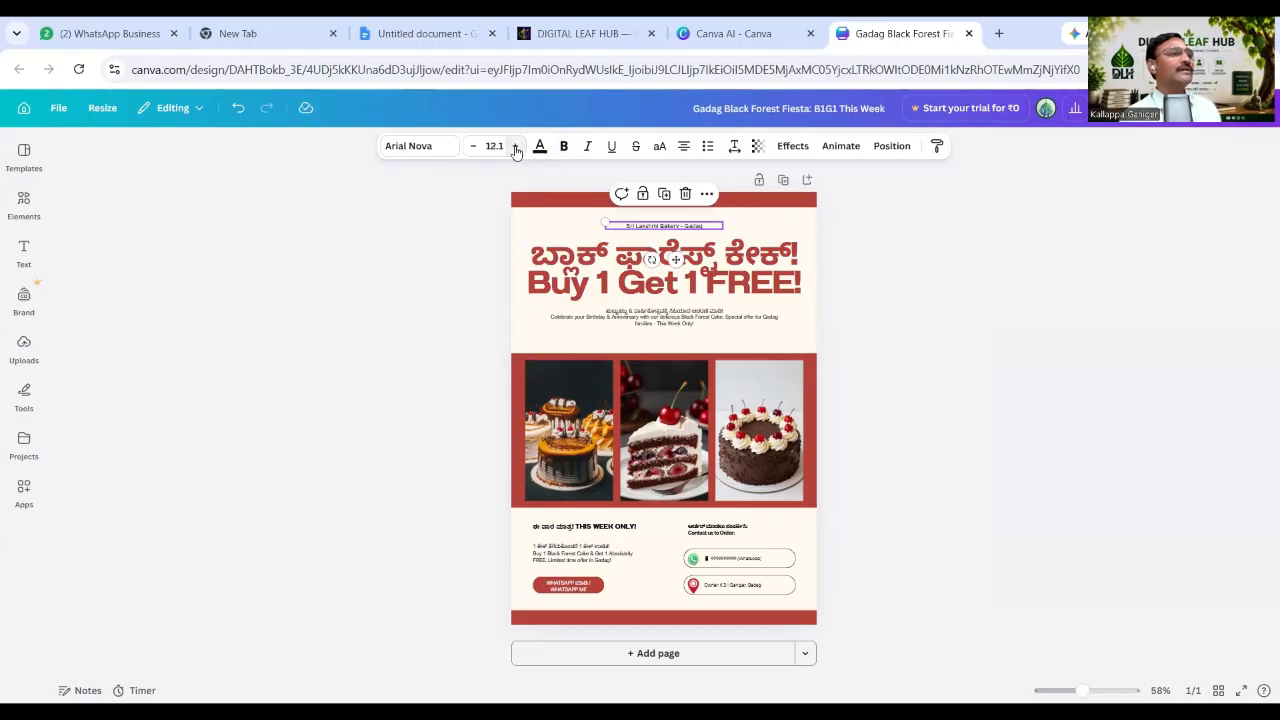
double_click(516, 150)
double_click(516, 150)
double_click(516, 150)
double_click(516, 150)
double_click(516, 150)
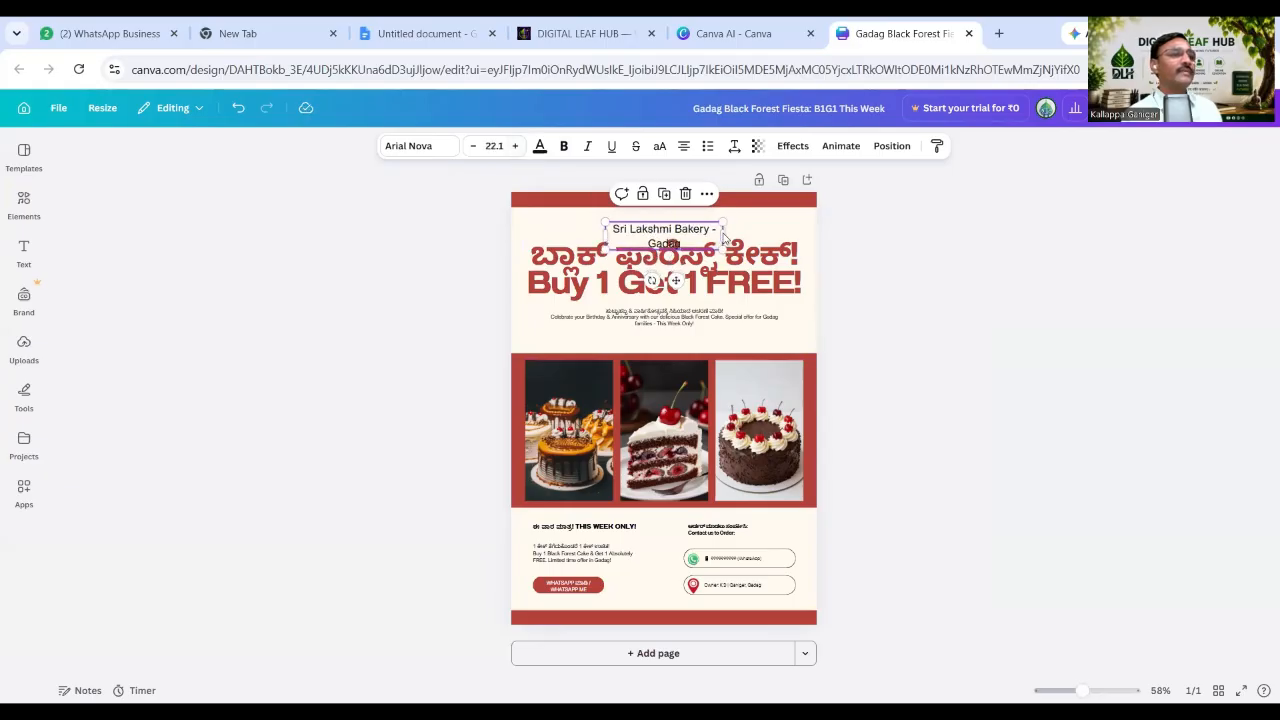
Widen and scale the bakery name to about 37.6 on one line across the flyer top.
drag(722, 234, 778, 208)
drag(587, 212, 530, 207)
mouse_move(778, 228)
mouse_down()
mouse_move(793, 227)
mouse_move(753, 226)
mouse_up()
double_click(776, 226)
click(840, 231)
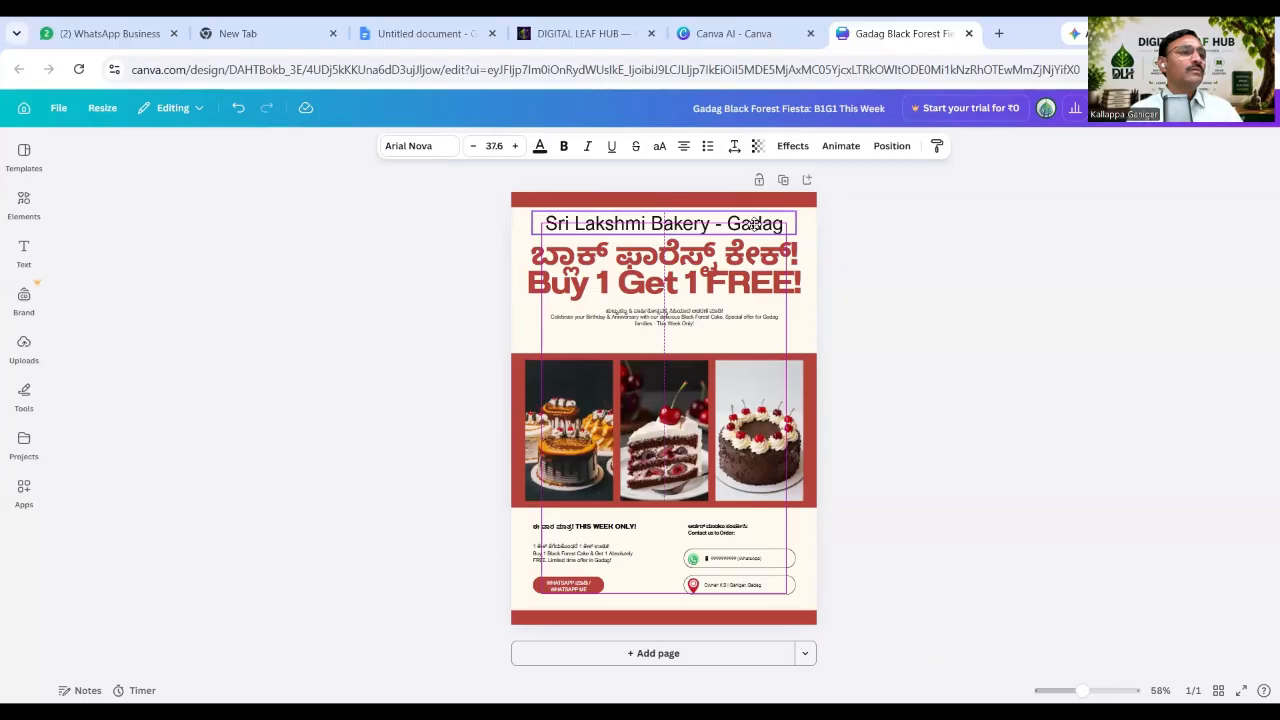
drag(754, 224, 754, 223)
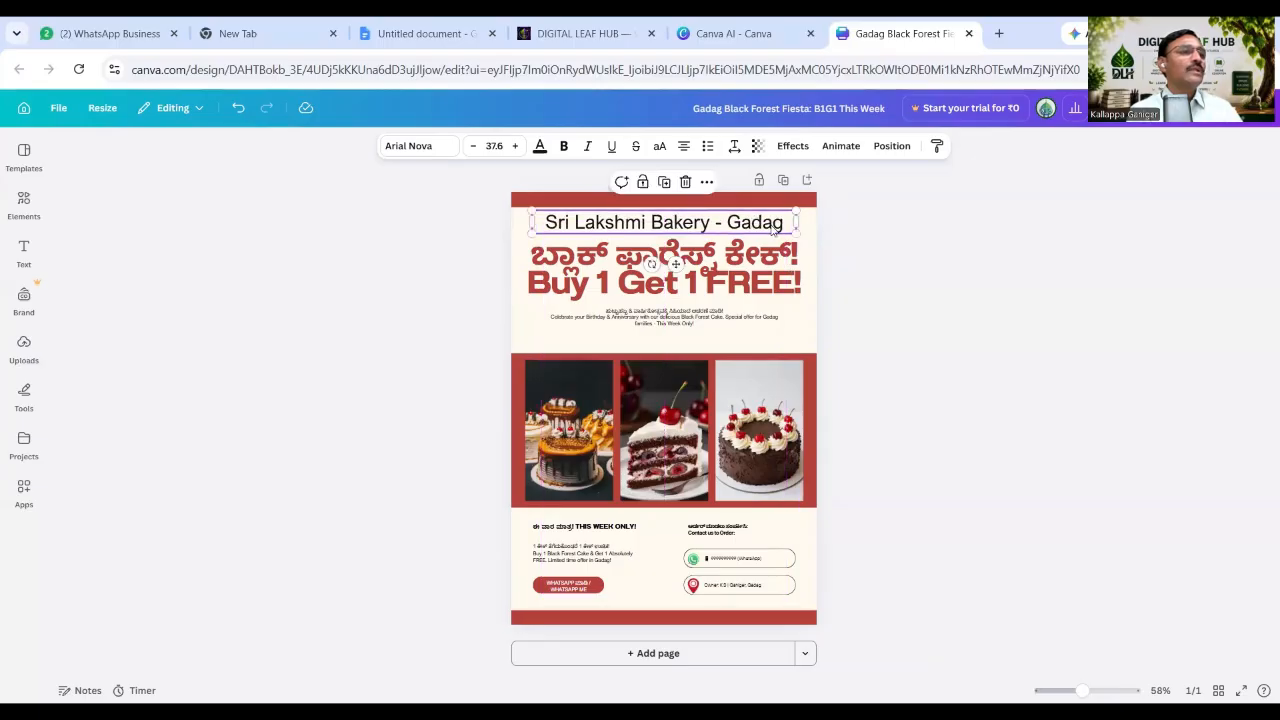
click(858, 248)
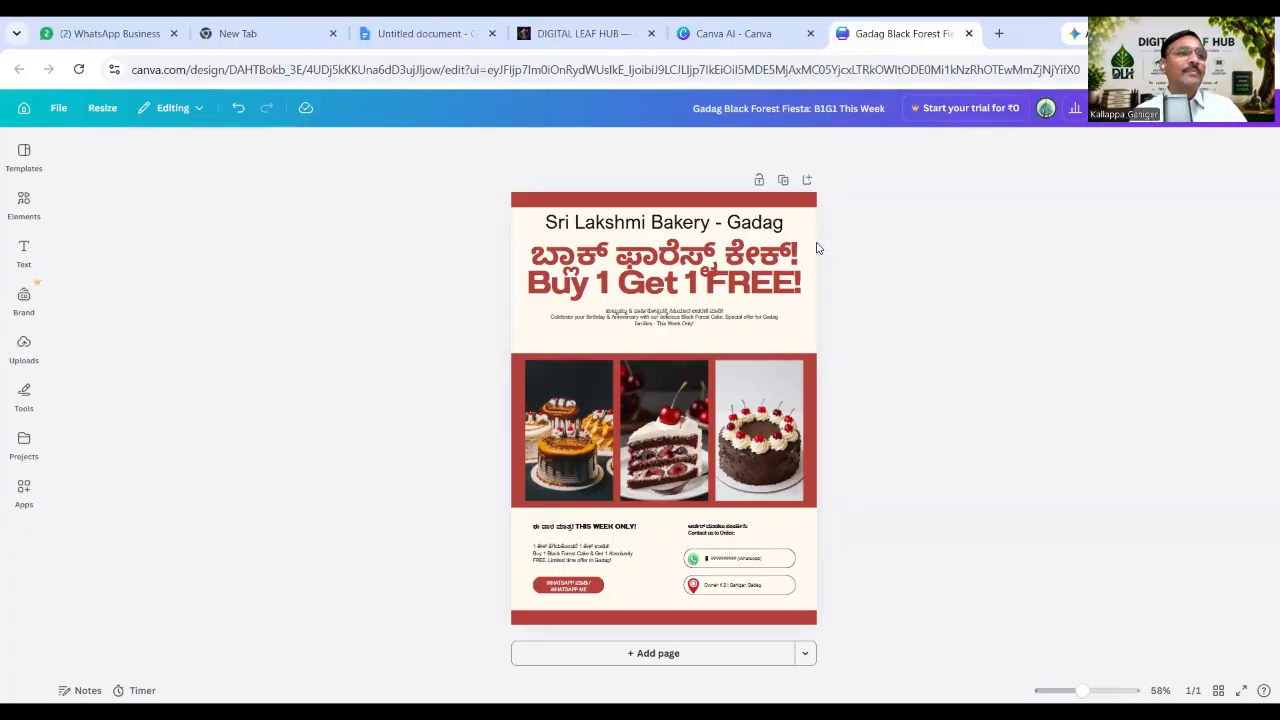
Give the Kannada and 'Buy 1 Get 1 FREE!' heading letter spacing -68 and line spacing 1.3.
click(745, 270)
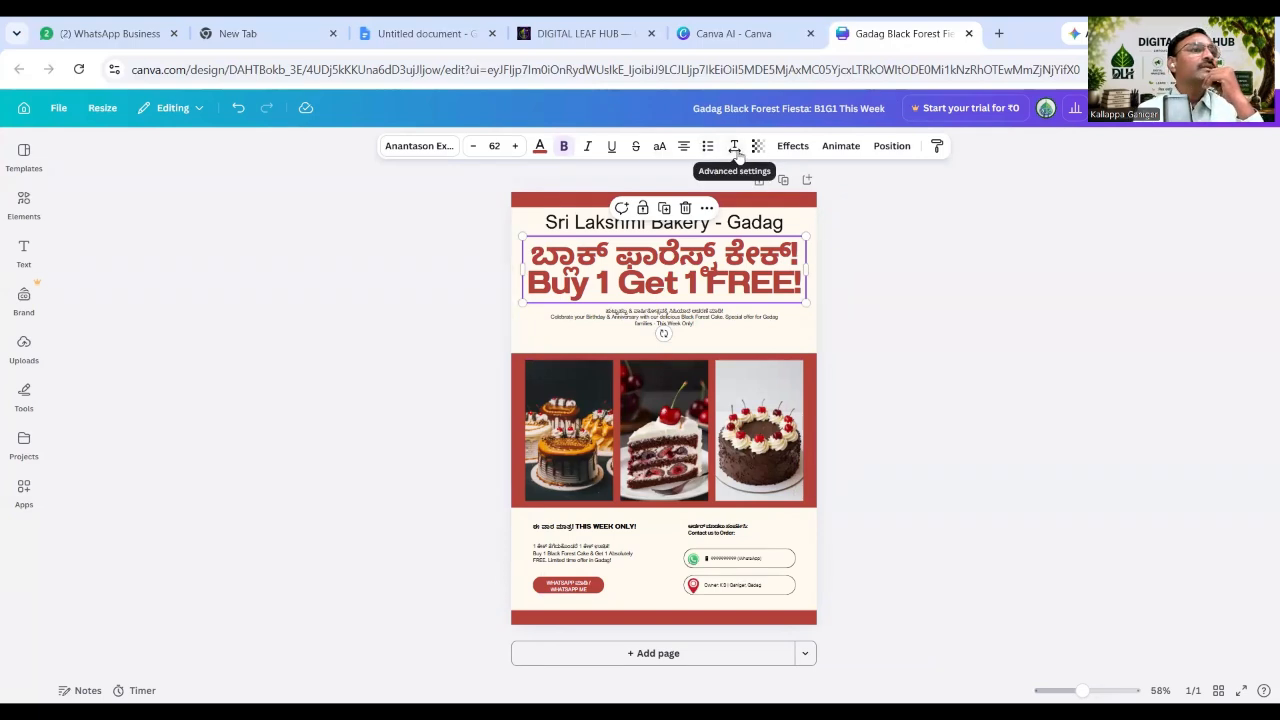
click(735, 148)
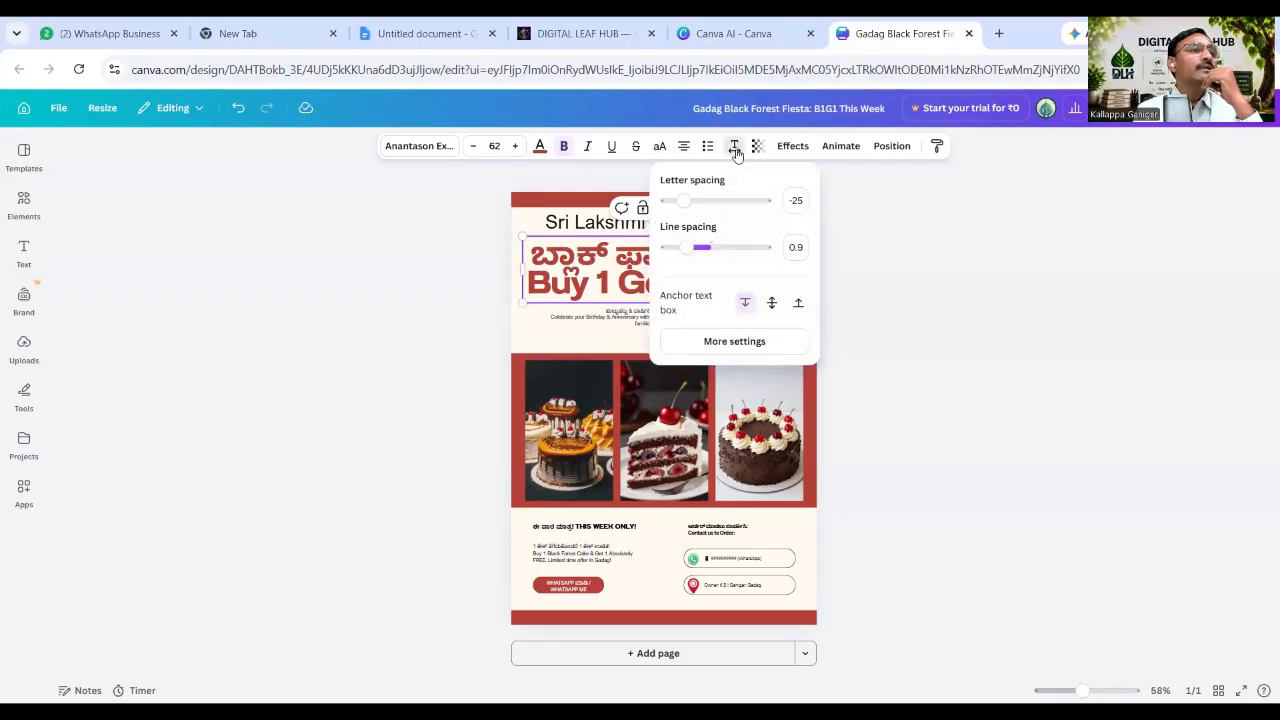
click(736, 148)
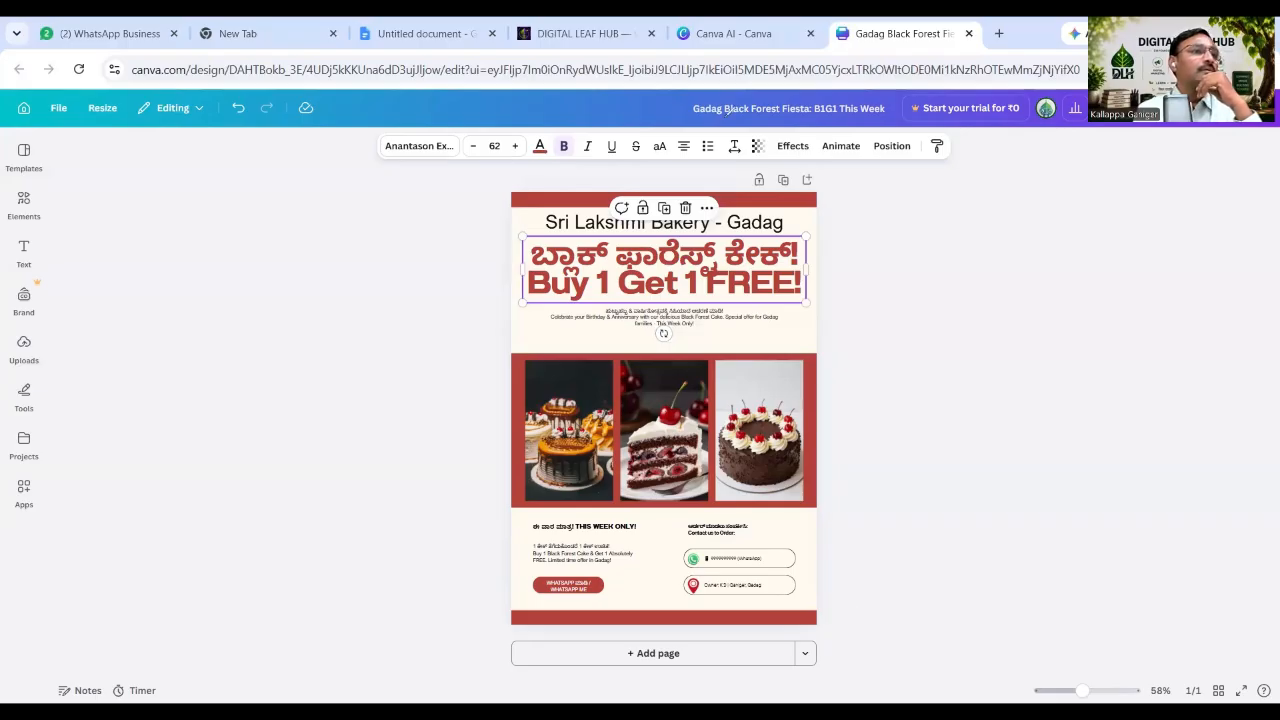
drag(733, 127, 748, 131)
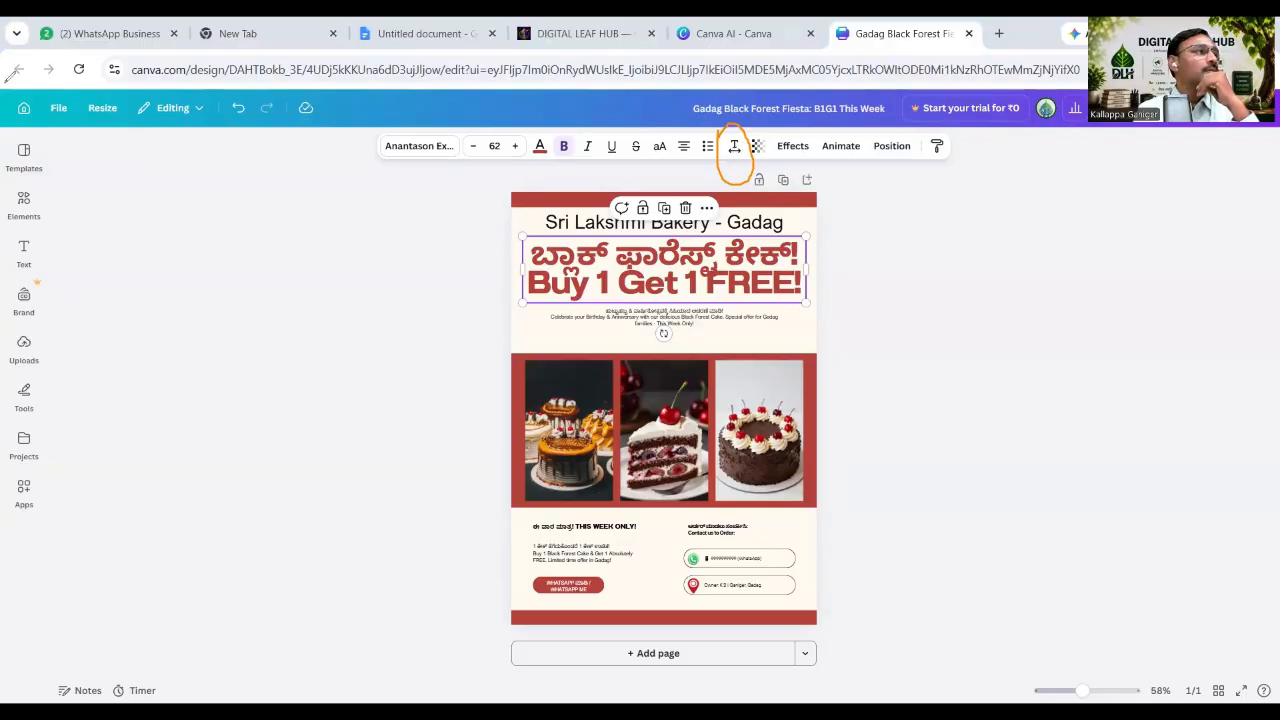
click(735, 148)
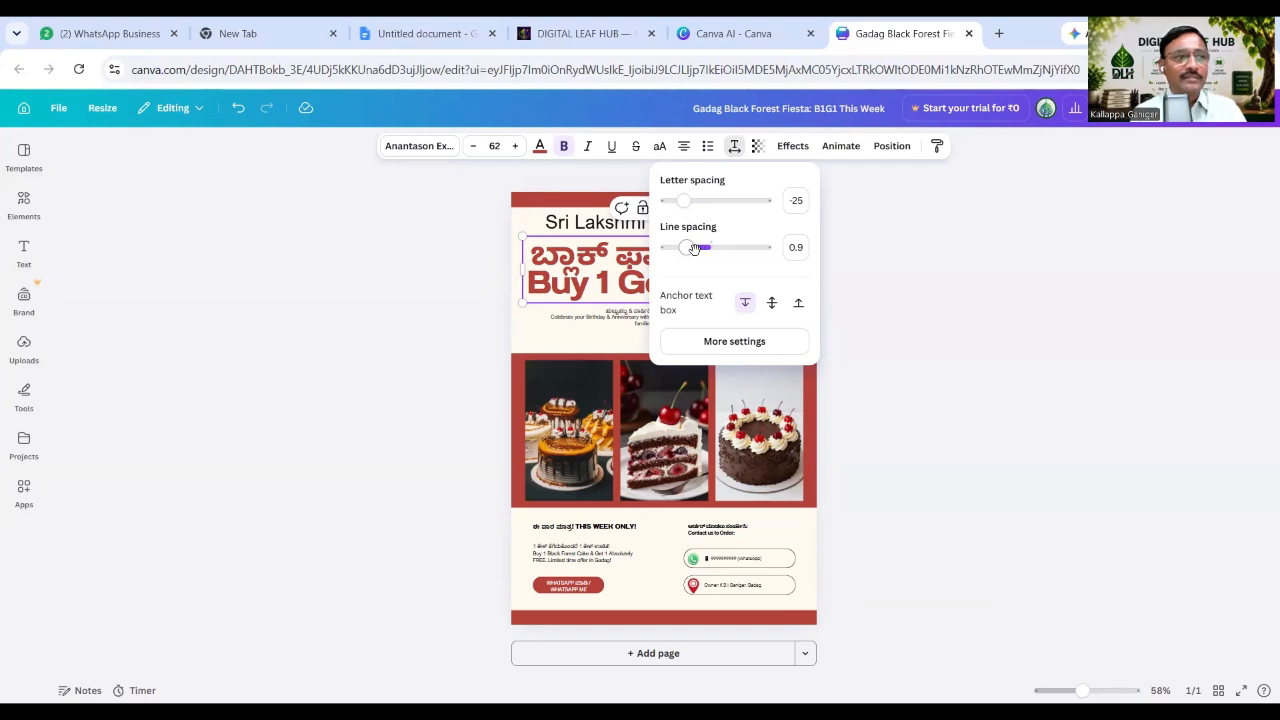
mouse_move(683, 200)
mouse_down()
mouse_move(726, 201)
mouse_move(680, 201)
mouse_up()
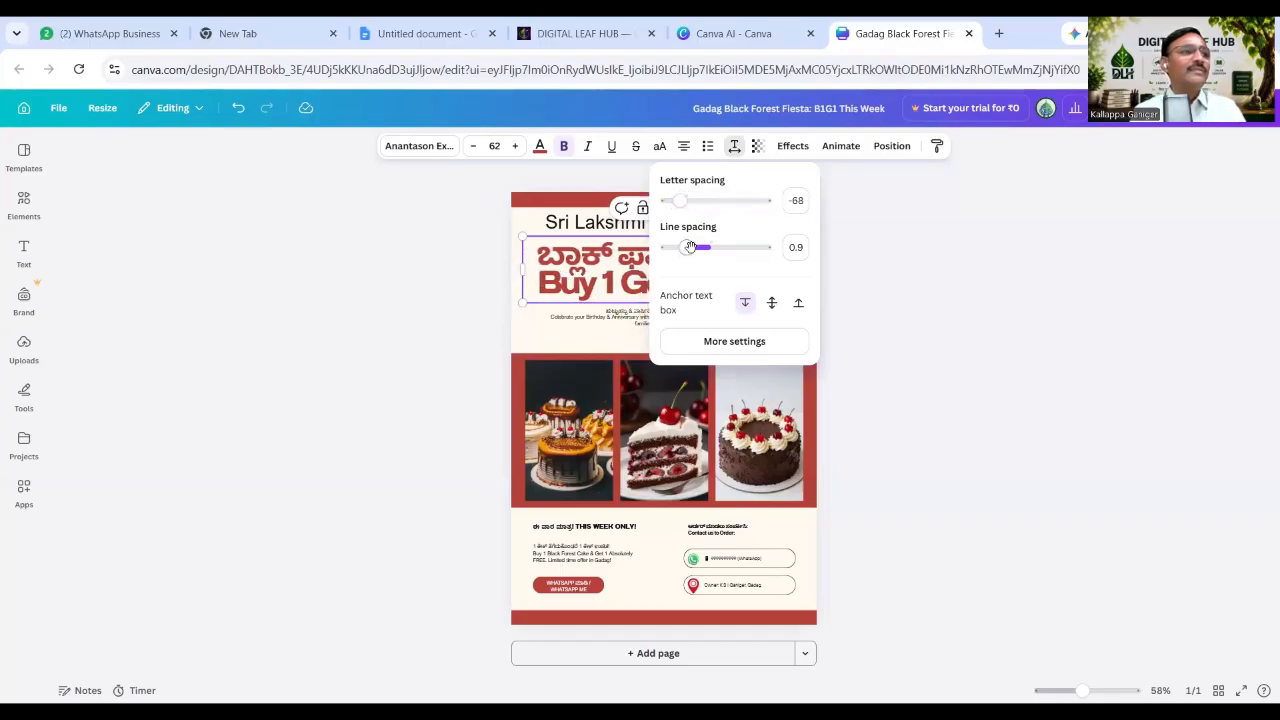
drag(690, 248, 706, 248)
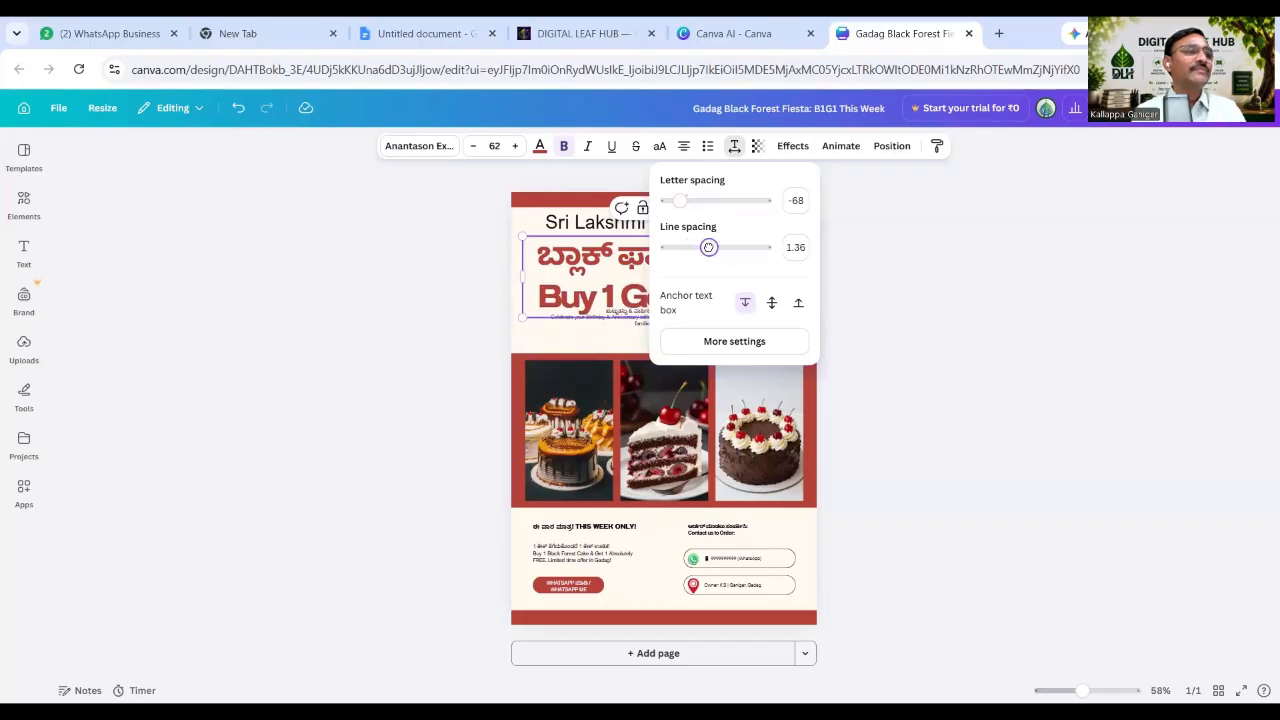
click(849, 243)
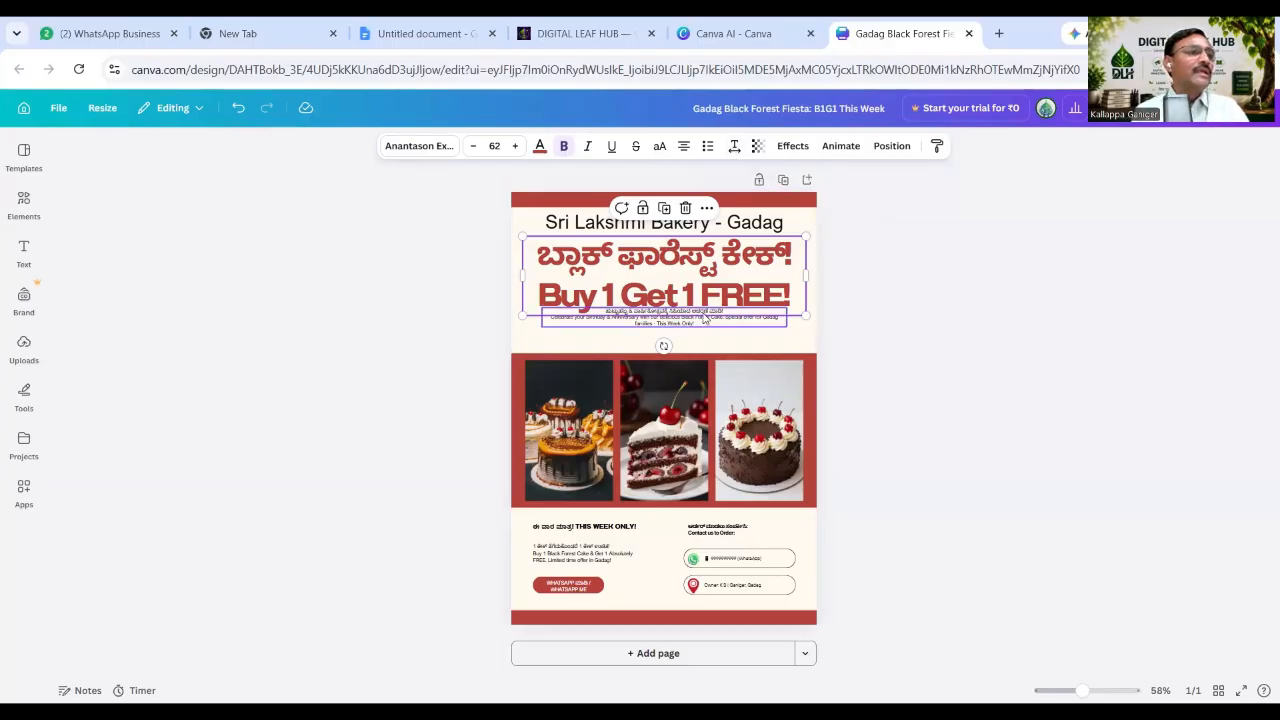
Nudge the bilingual subtitle below the heading and raise its font size to 17.1.
click(679, 331)
drag(681, 327, 731, 340)
double_click(727, 335)
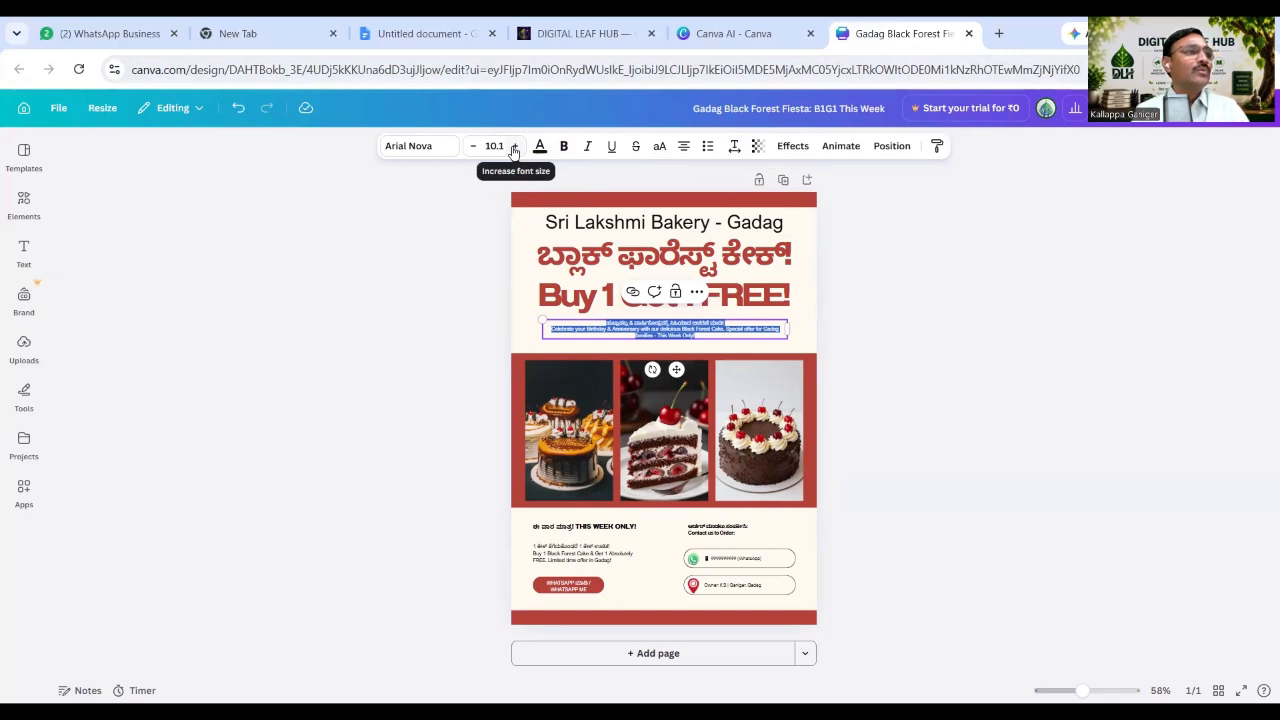
click(514, 147)
click(514, 147)
click(514, 147)
click(514, 147)
click(514, 147)
click(514, 147)
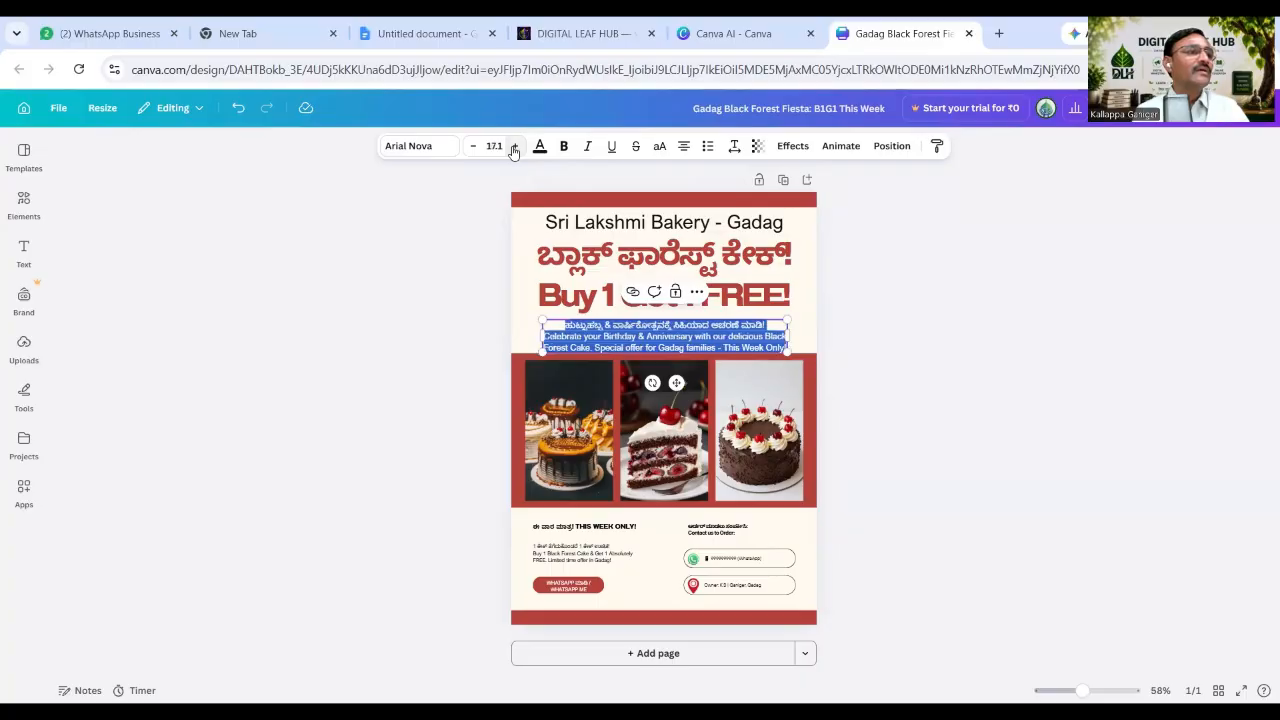
click(773, 348)
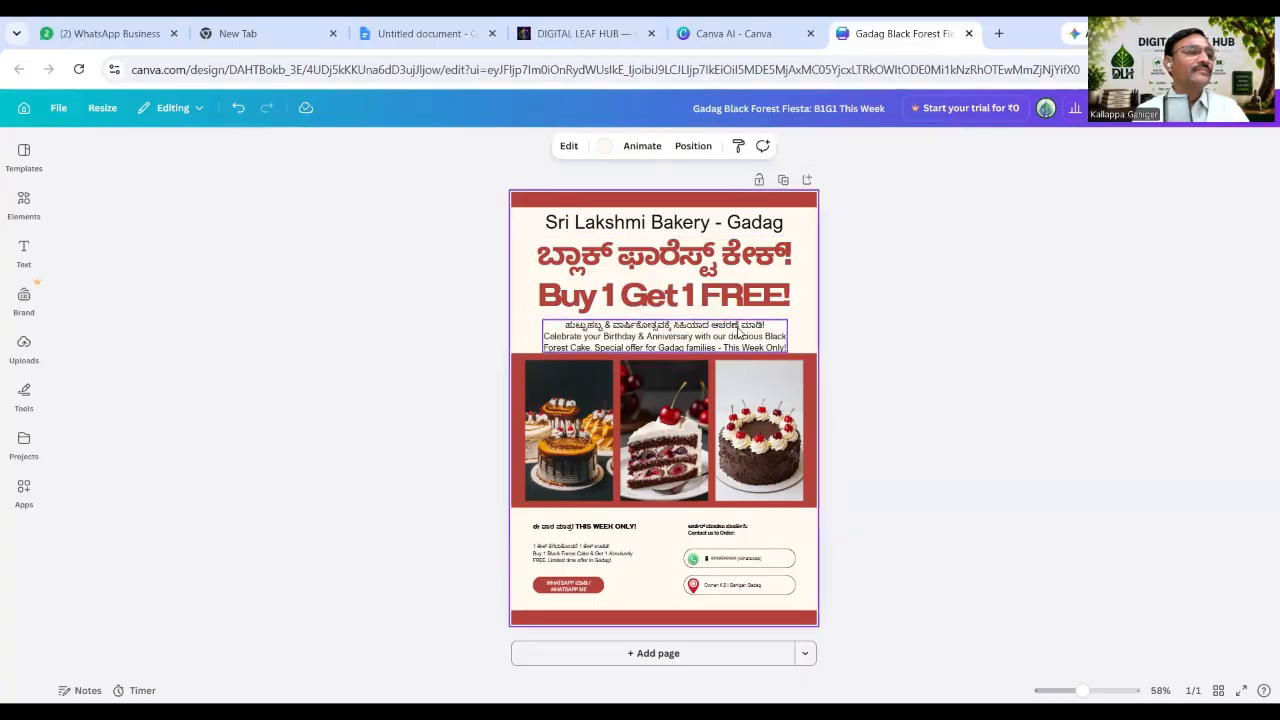
click(736, 326)
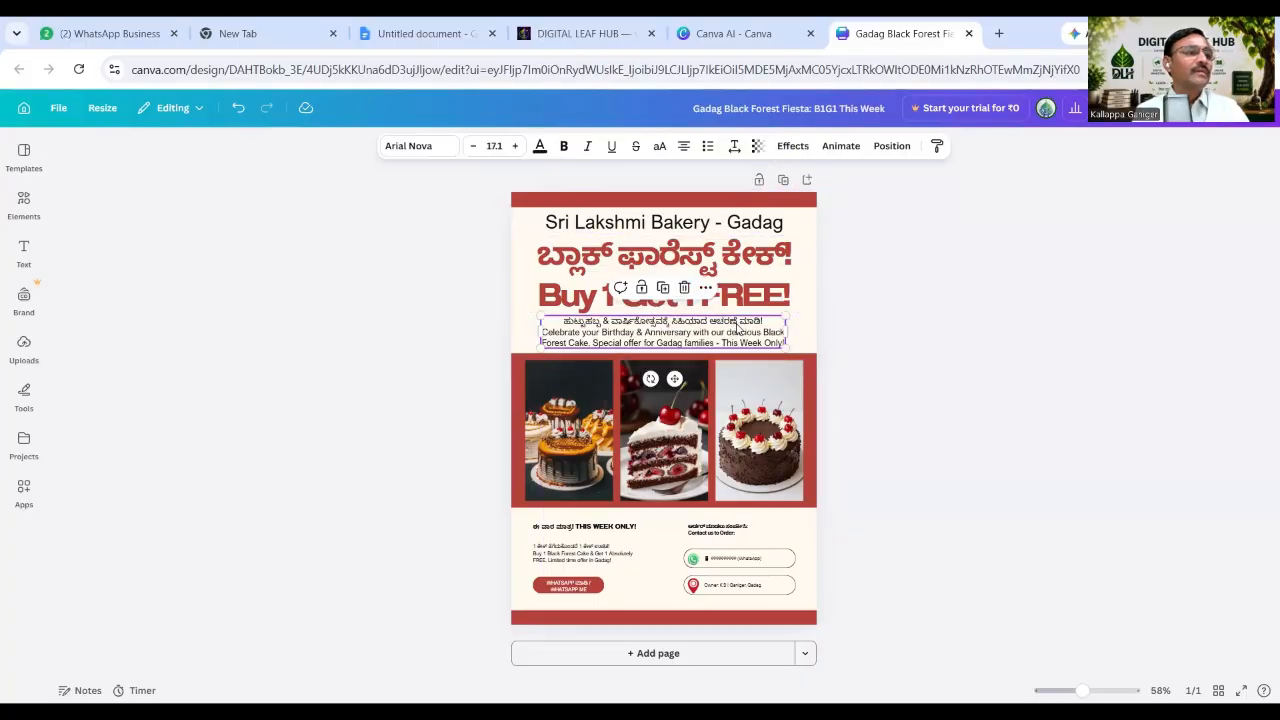
click(1163, 391)
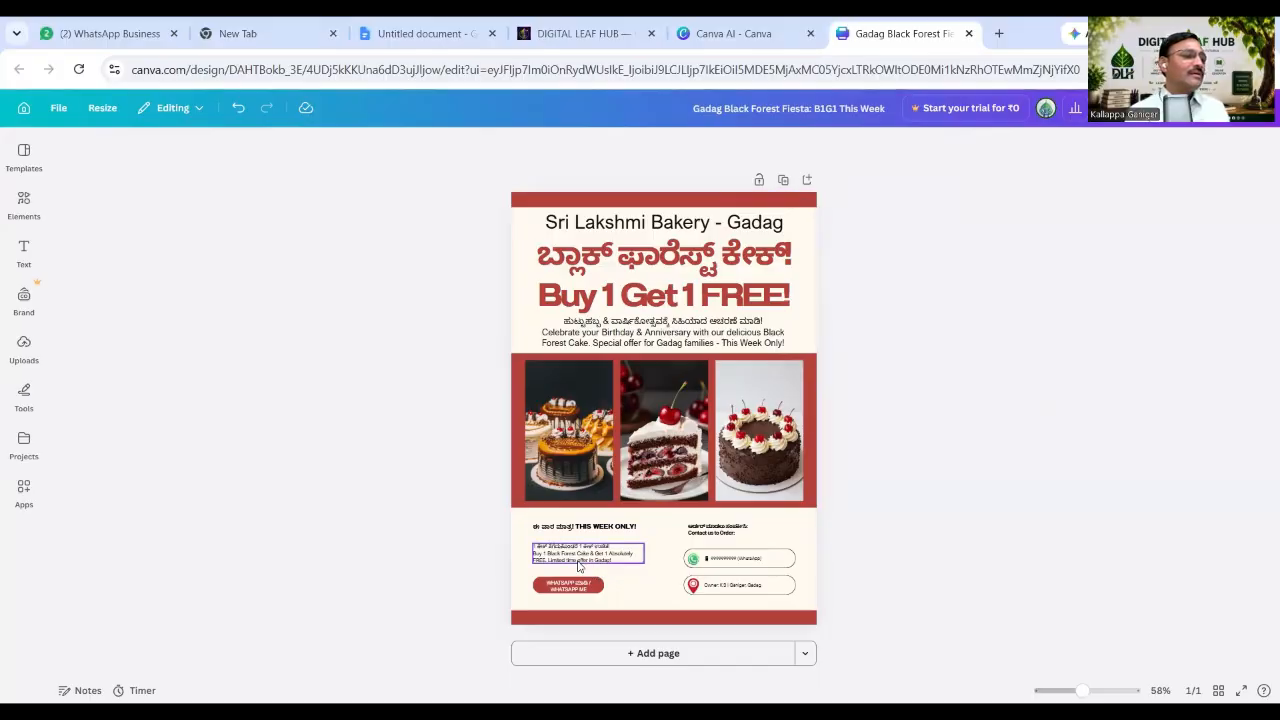
Check the Buy 1 Get 1 offer and WhatsApp contact text boxes, leaving them unchanged.
scroll(587, 562, up, 3)
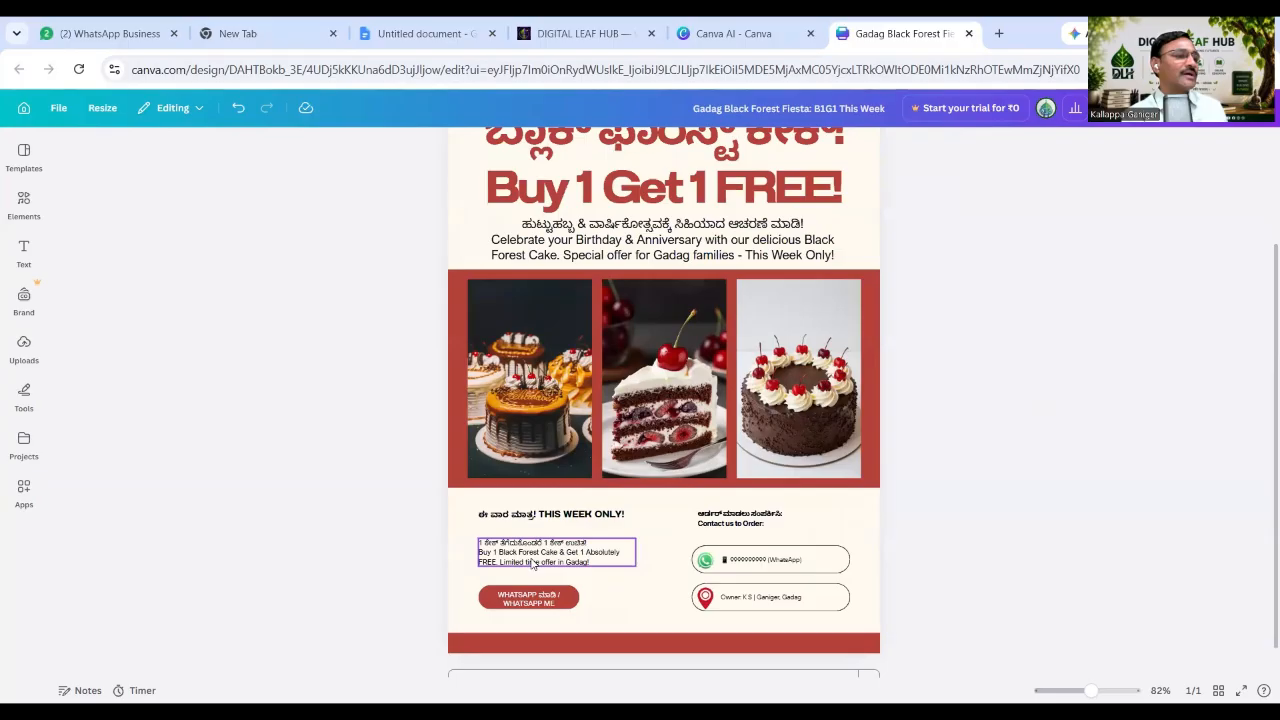
click(560, 563)
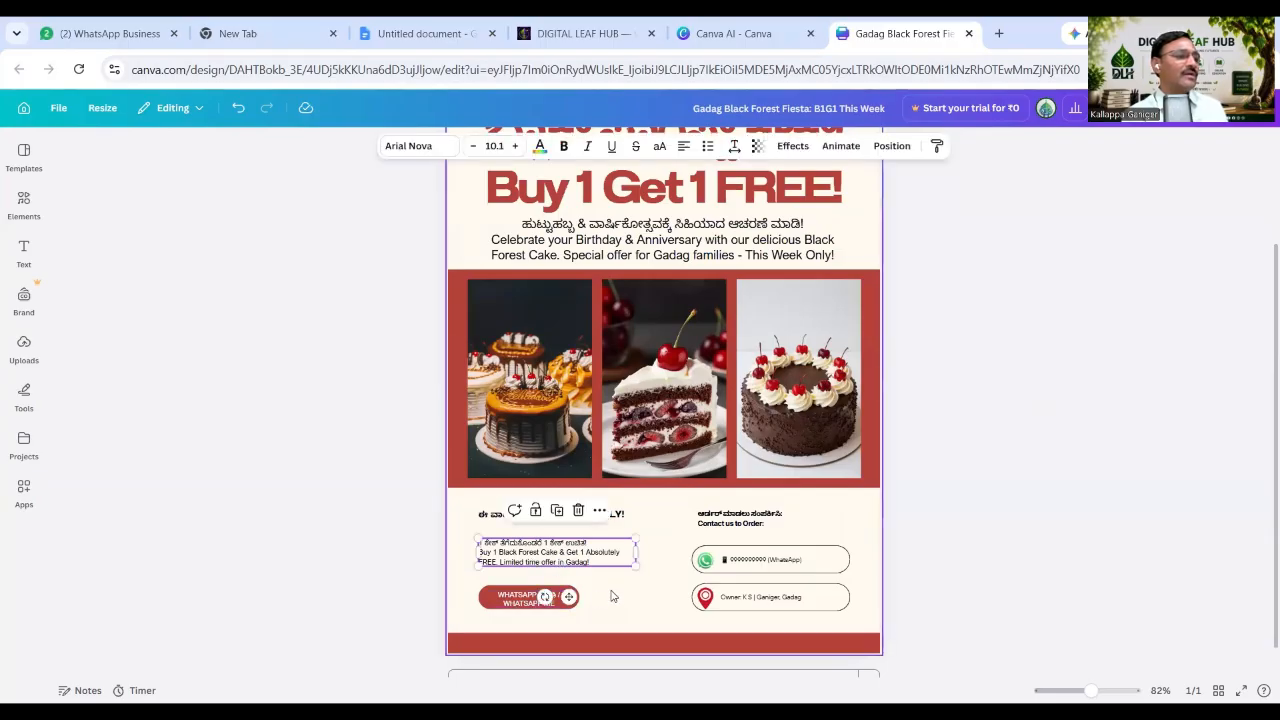
click(622, 595)
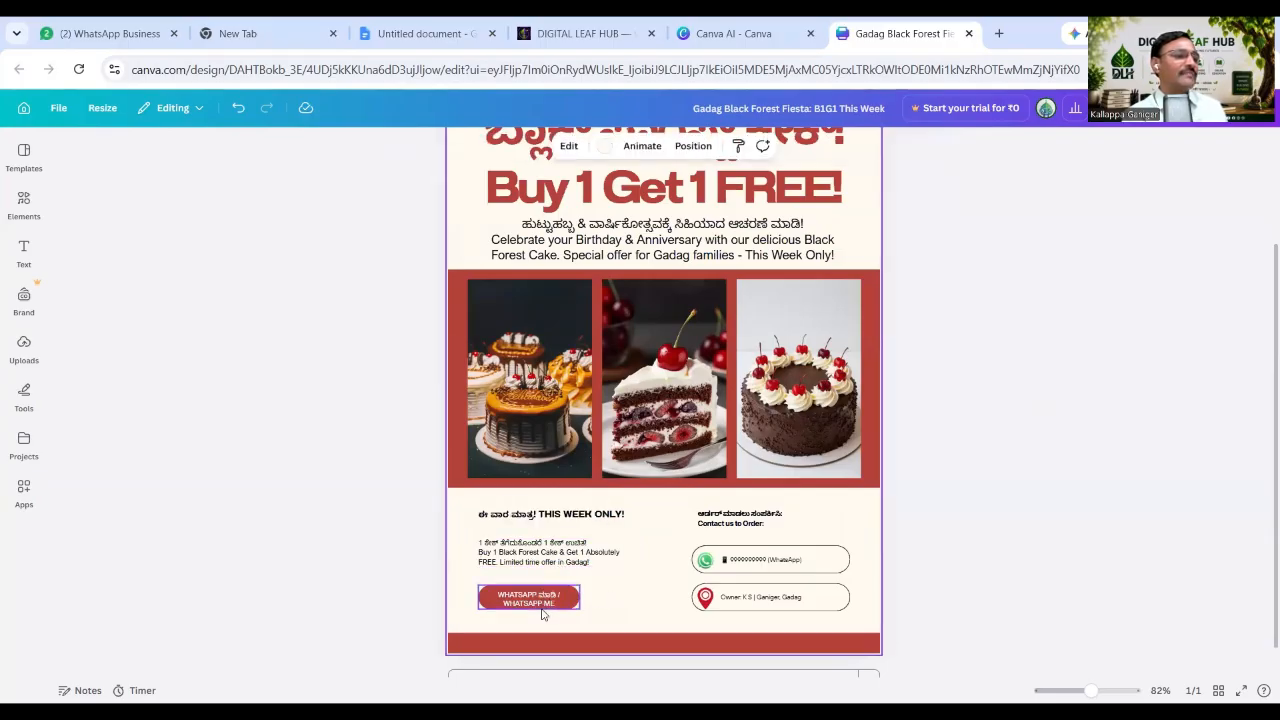
double_click(759, 565)
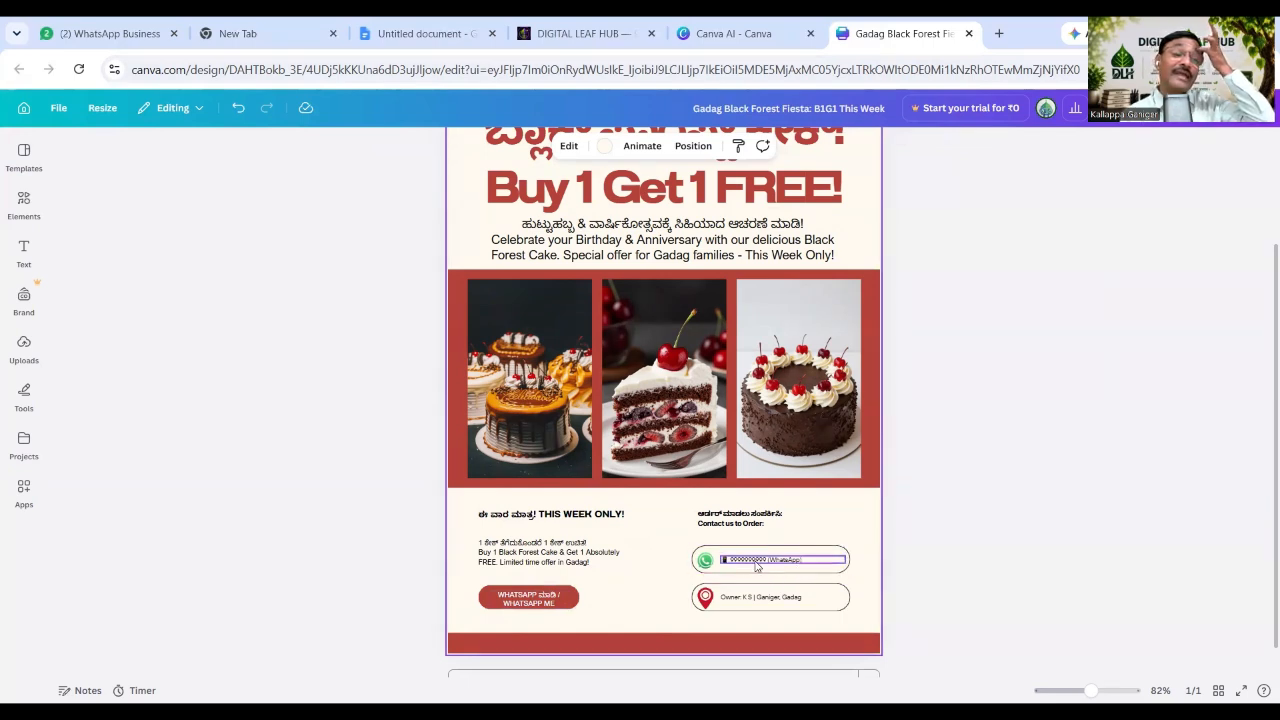
key(Escape)
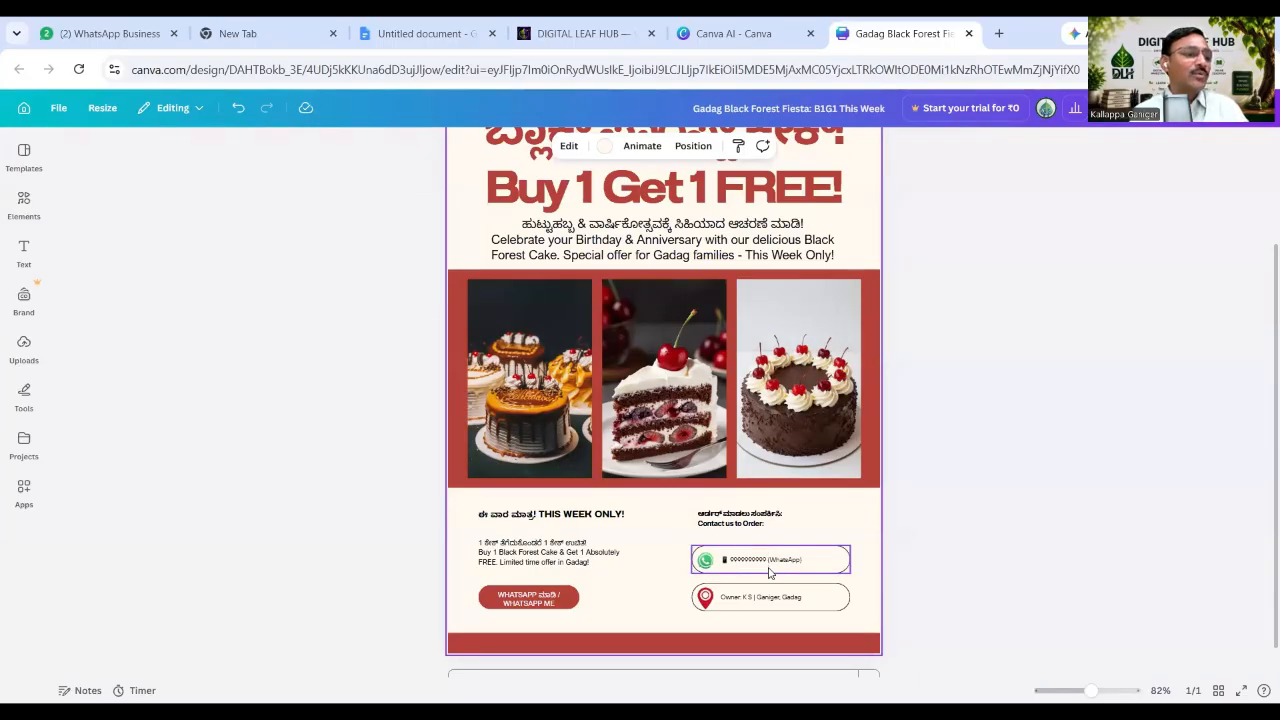
Scroll over the finished bakery flyer and close the design.
scroll(769, 573, up, 3)
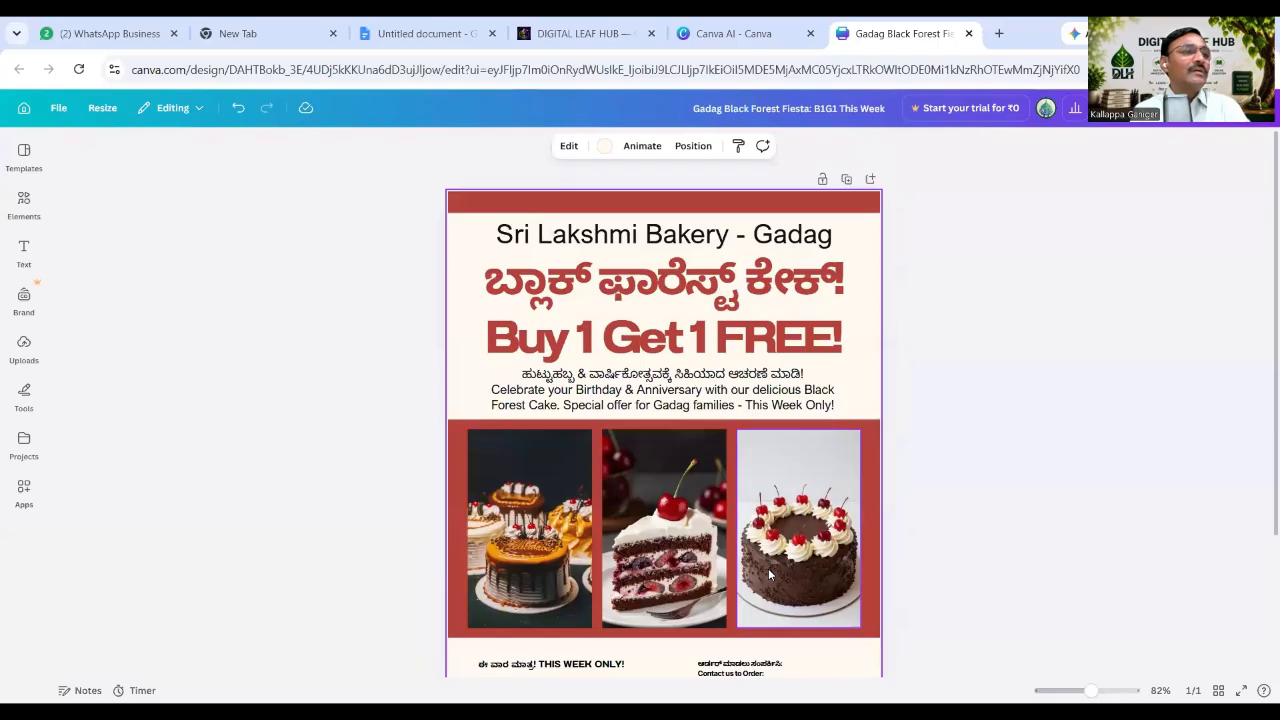
scroll(769, 573, down, 3)
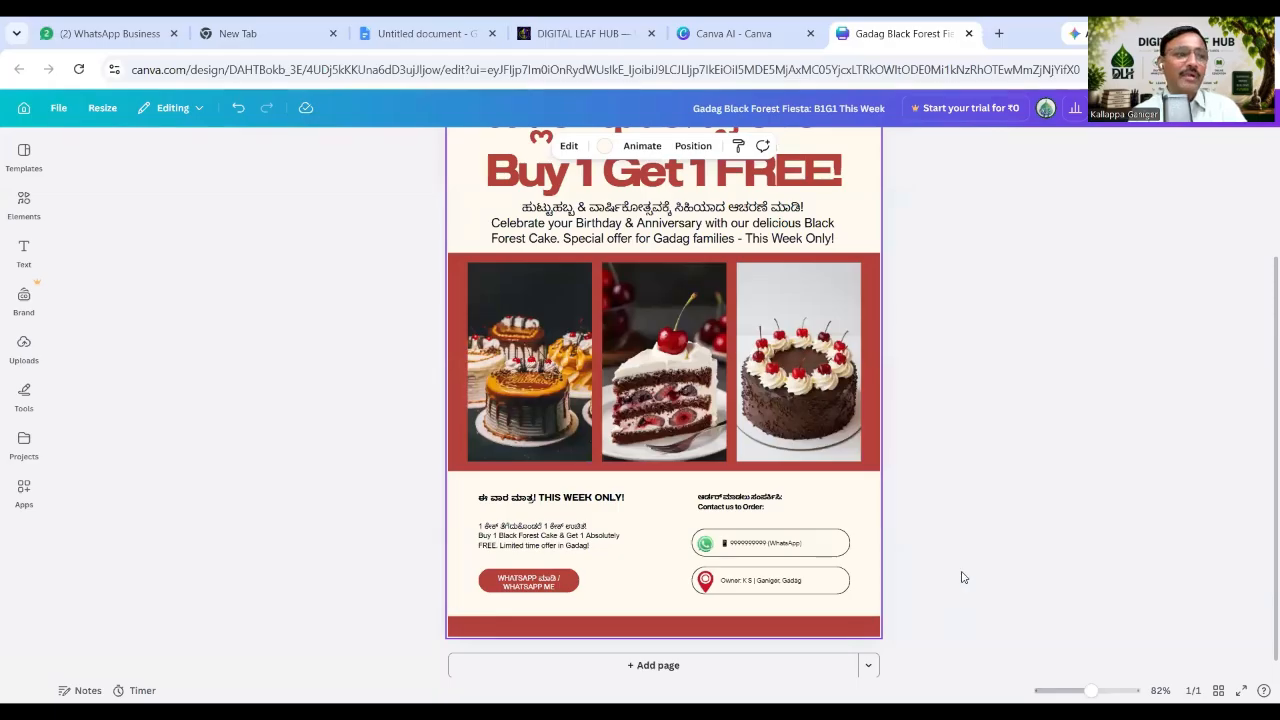
scroll(985, 549, up, 2)
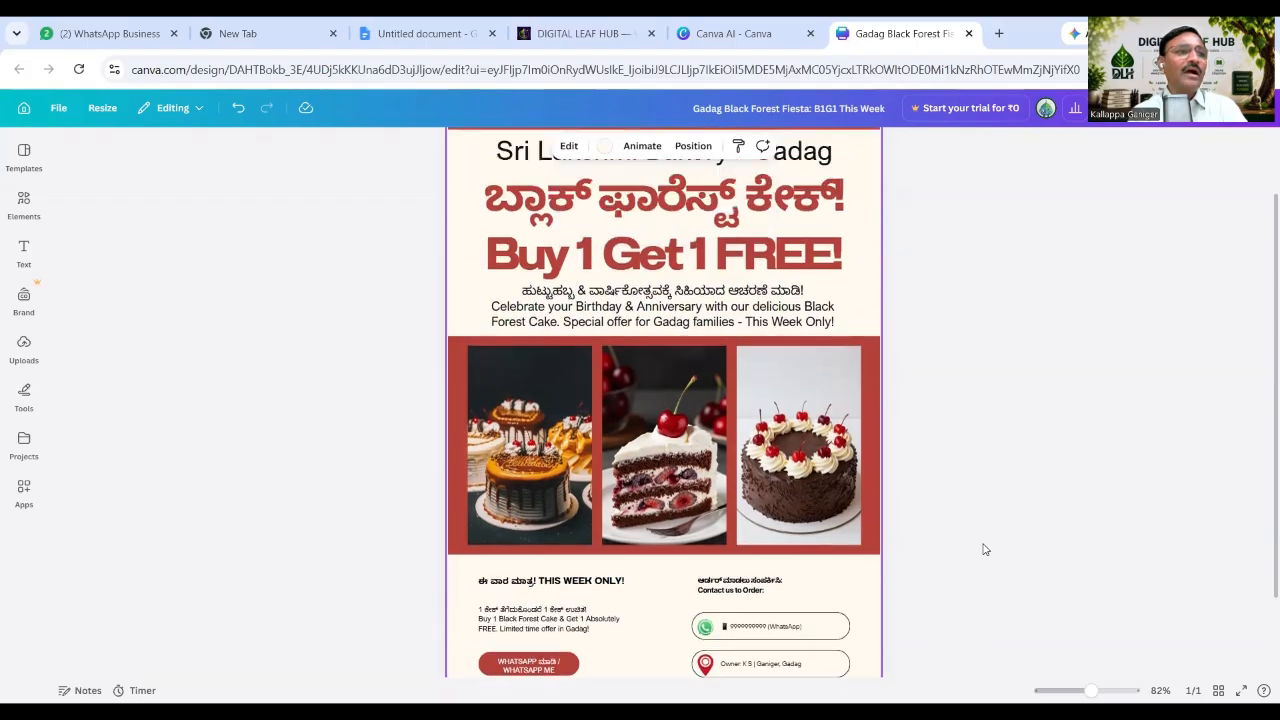
scroll(923, 543, up, 2)
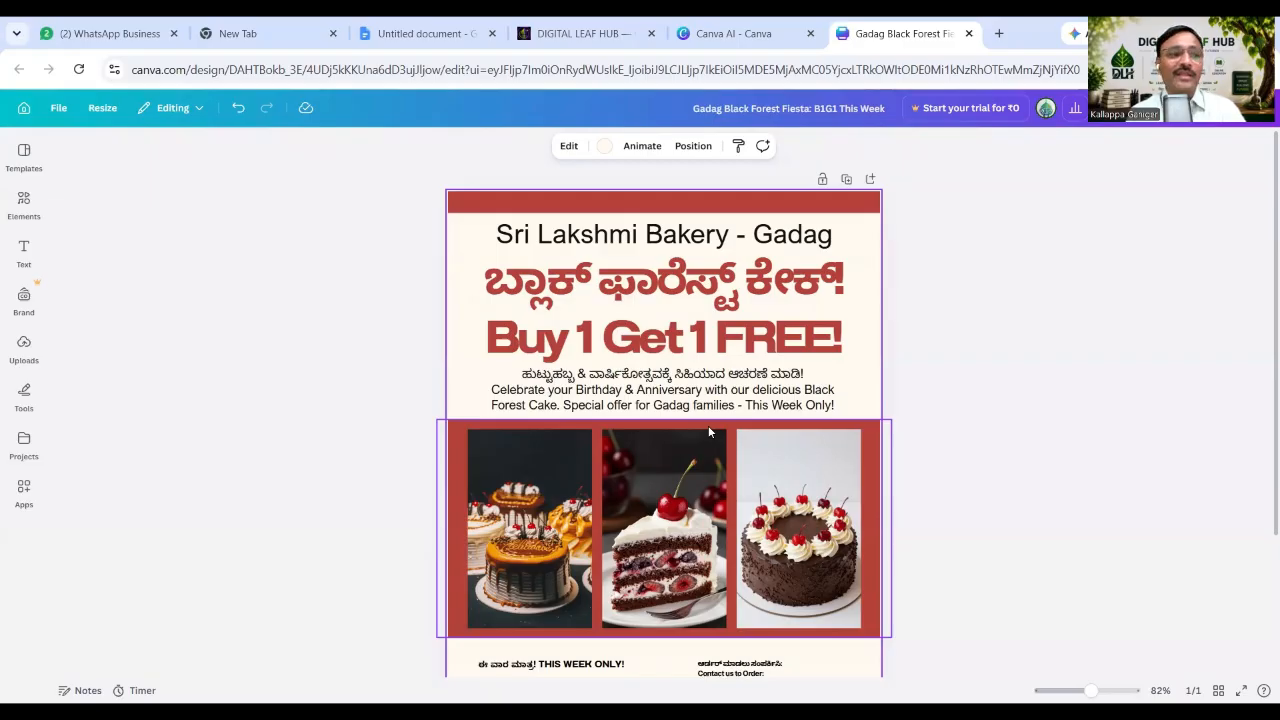
click(968, 34)
From the Canva AI chat, open the first flyer thumbnail, the green 'Special Cake Offer!' design.
click(677, 33)
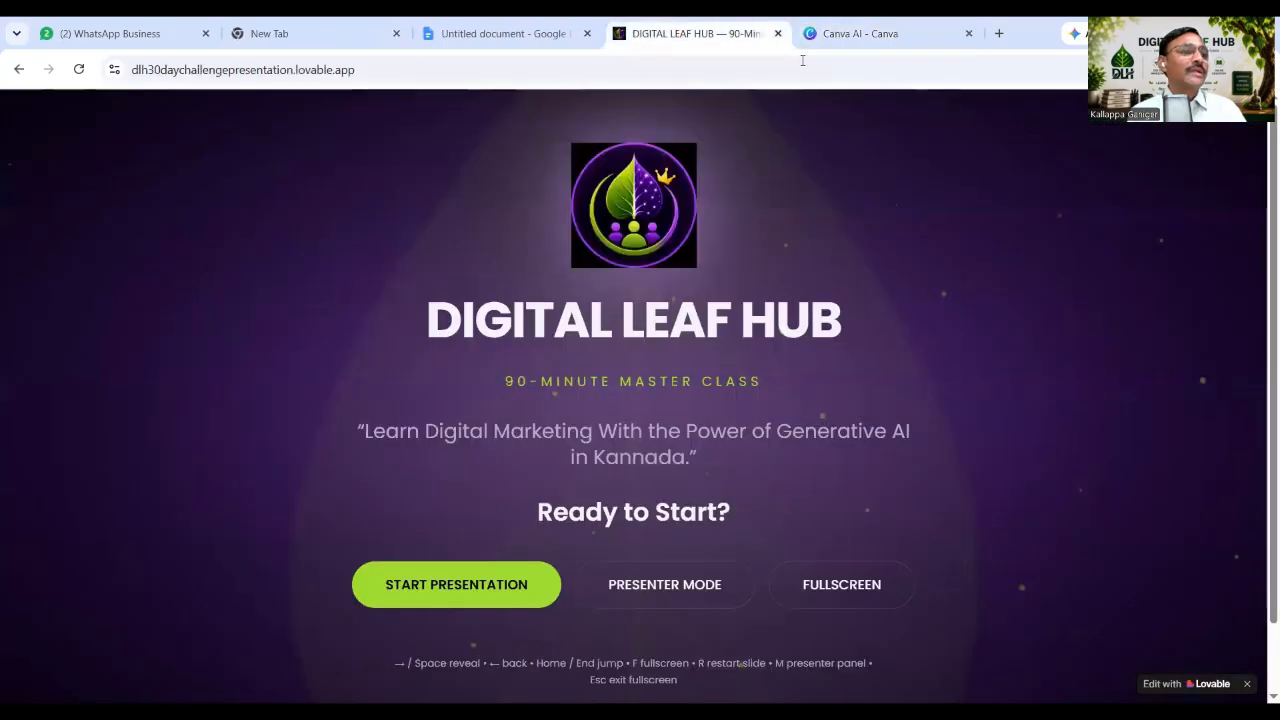
click(838, 33)
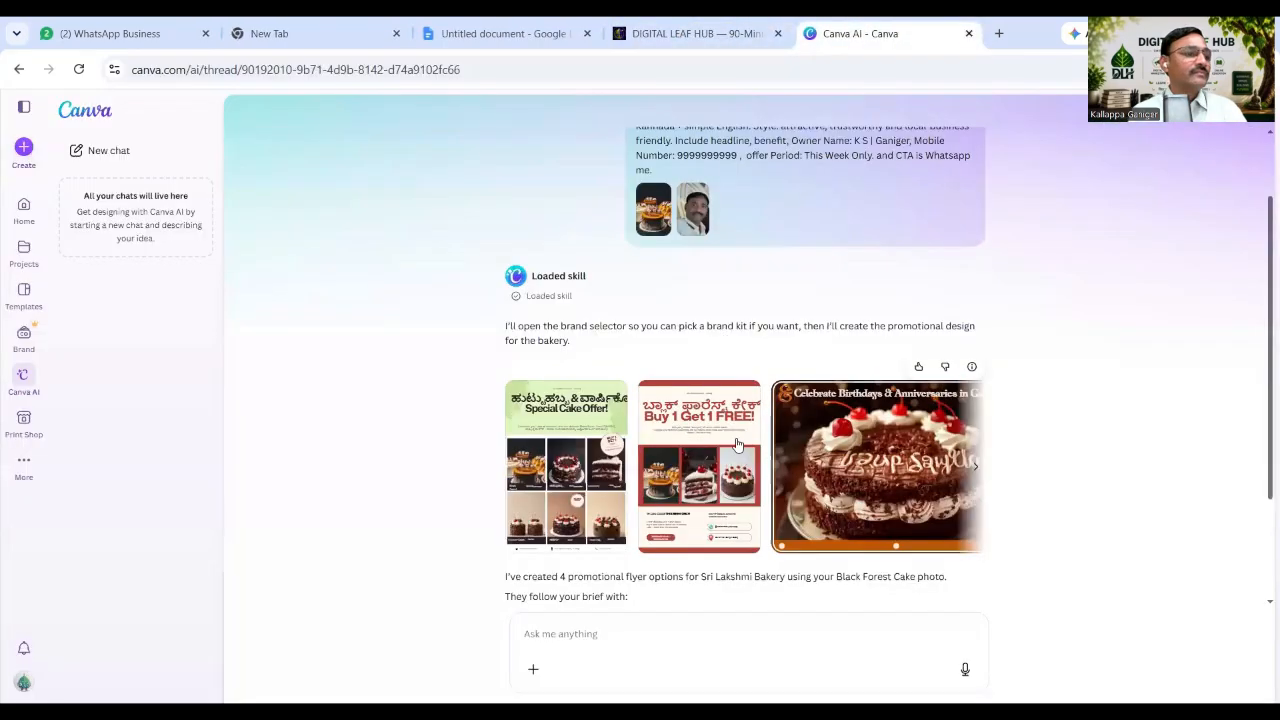
scroll(706, 493, down, 2)
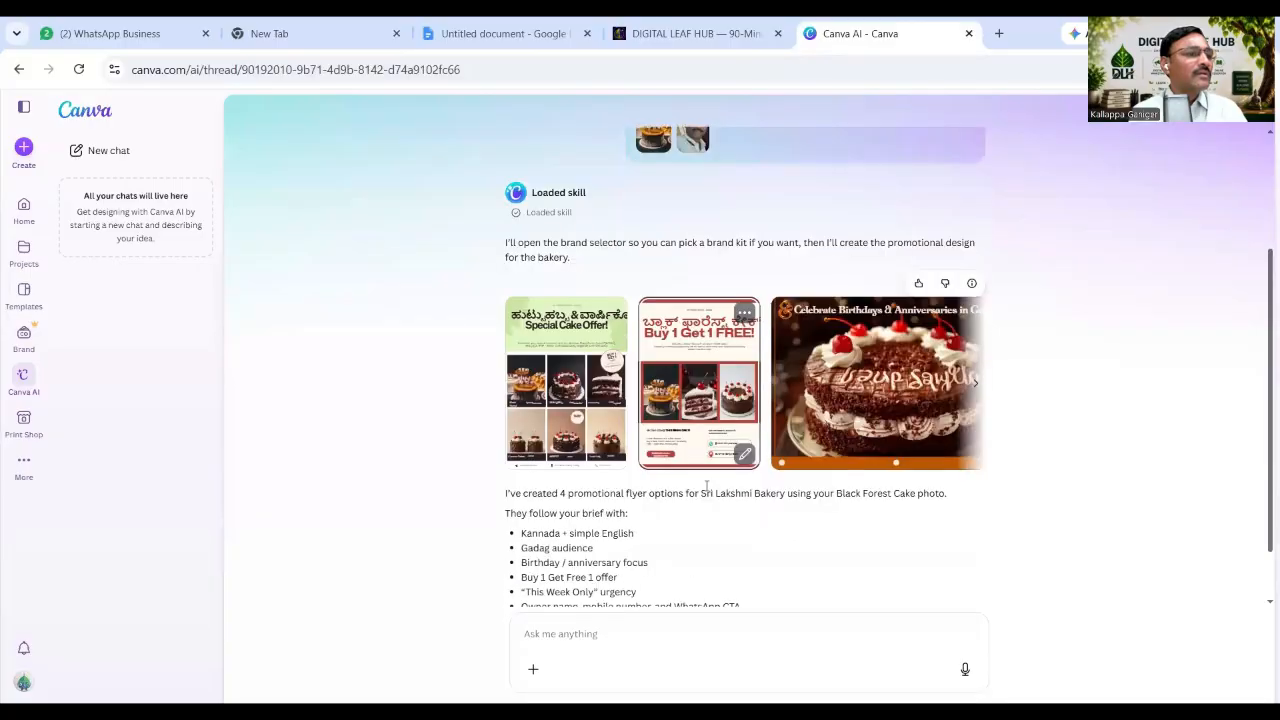
click(578, 401)
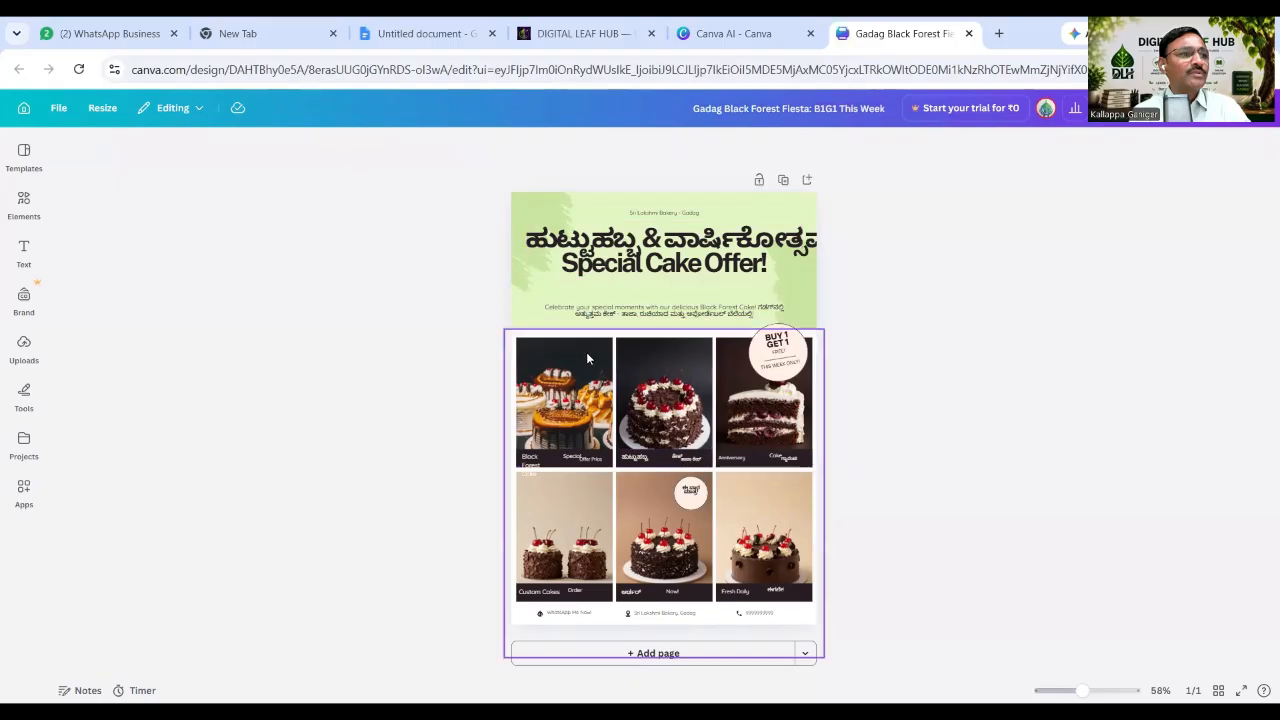
Set the Kannada Special Cake Offer heading's line spacing to 0.94 and resize it to fit the page.
click(703, 248)
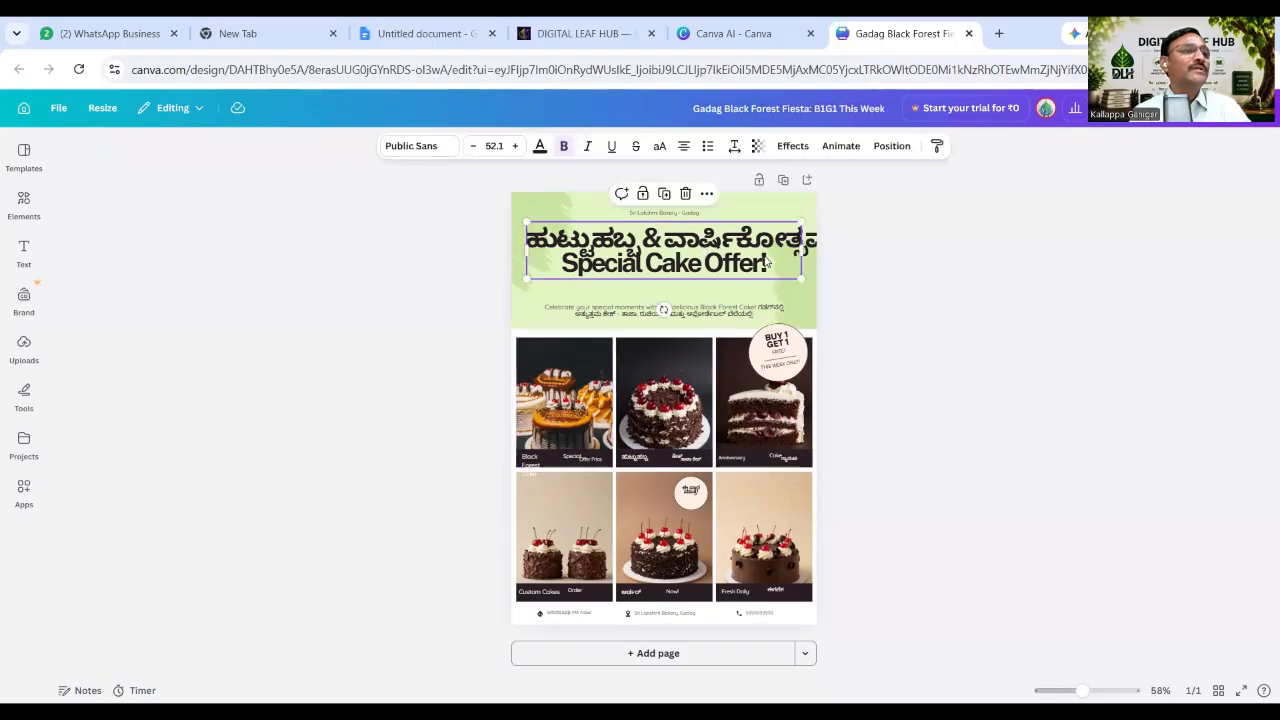
click(734, 146)
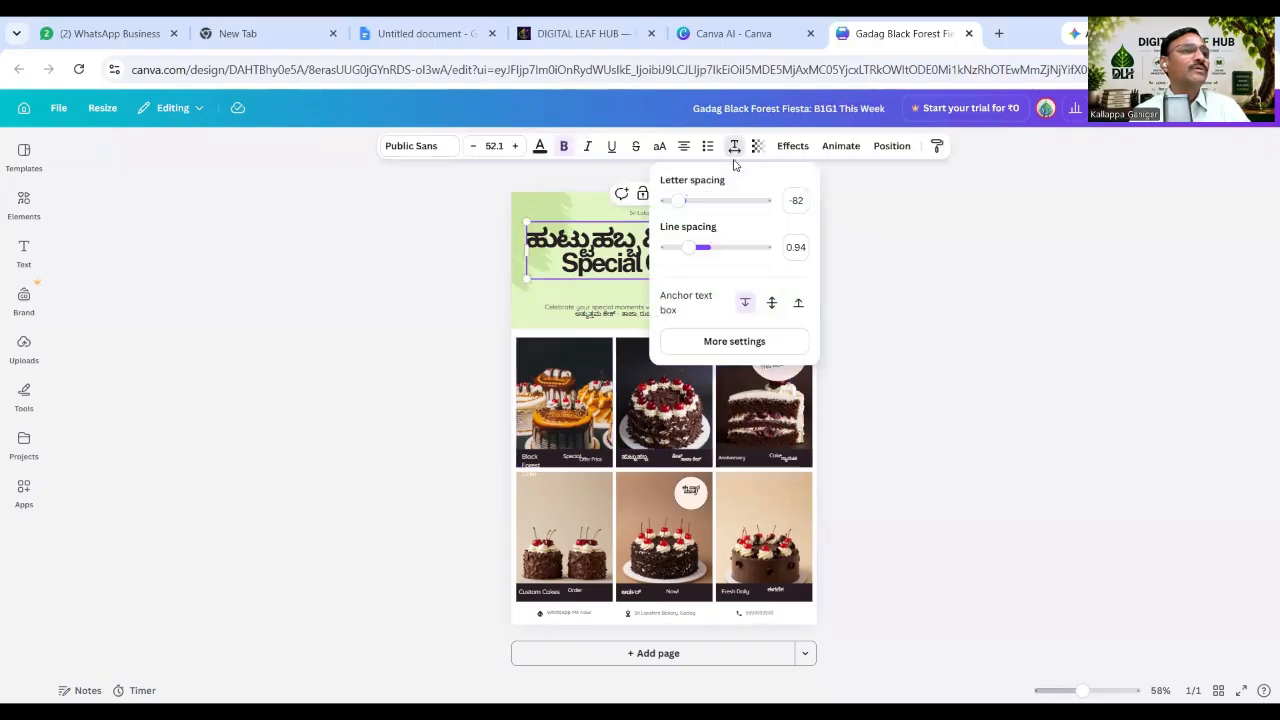
drag(723, 251, 691, 247)
click(864, 216)
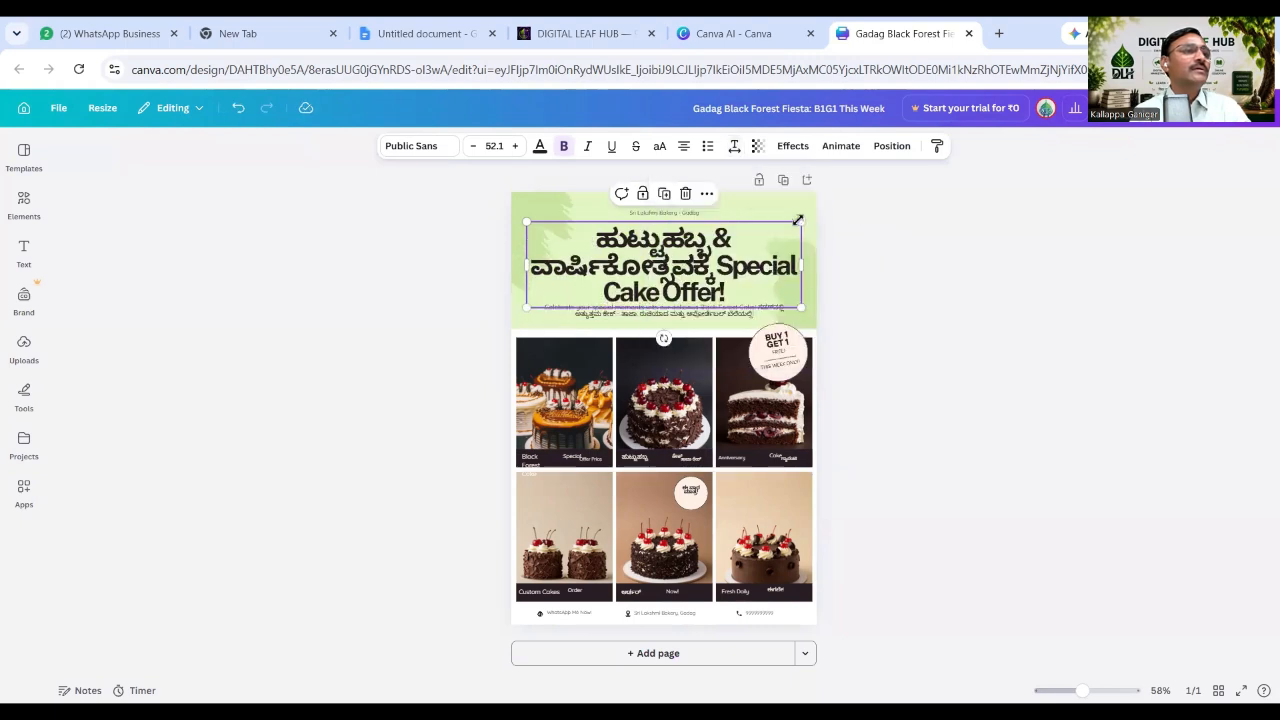
drag(803, 223, 810, 263)
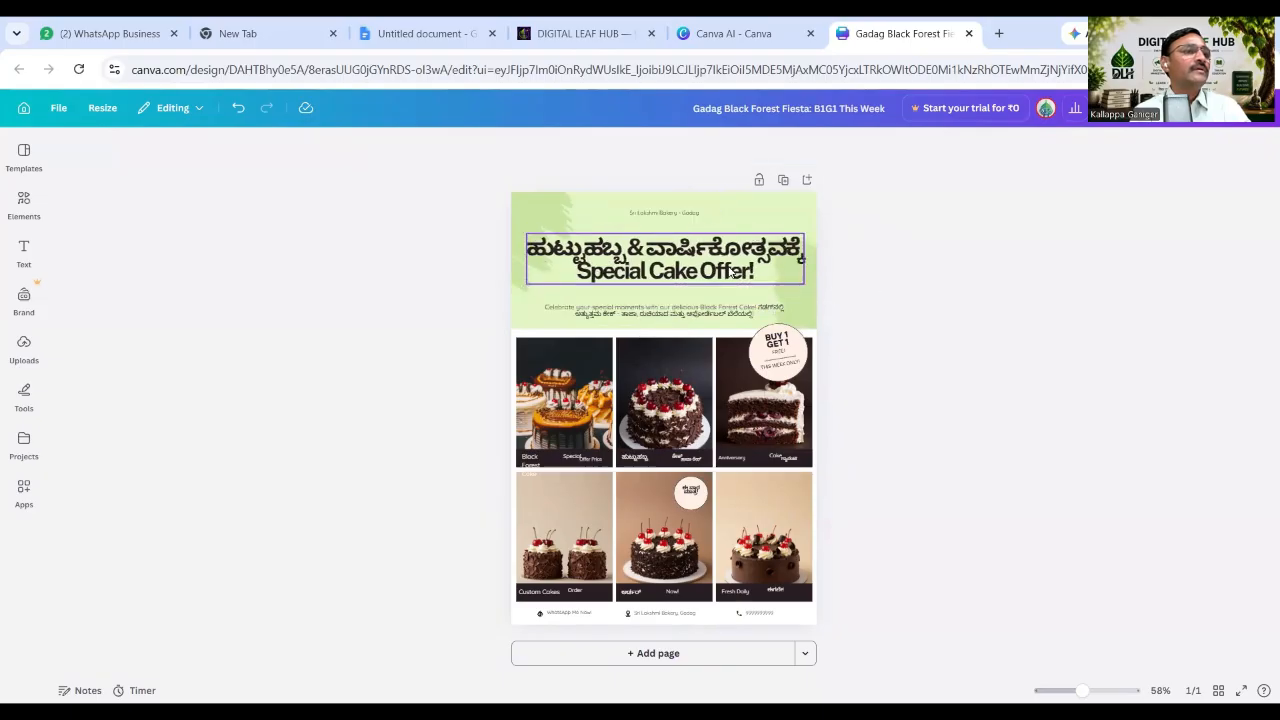
drag(730, 264, 732, 265)
click(907, 304)
Increase the subtitle below the heading to font size 21.8.
click(712, 313)
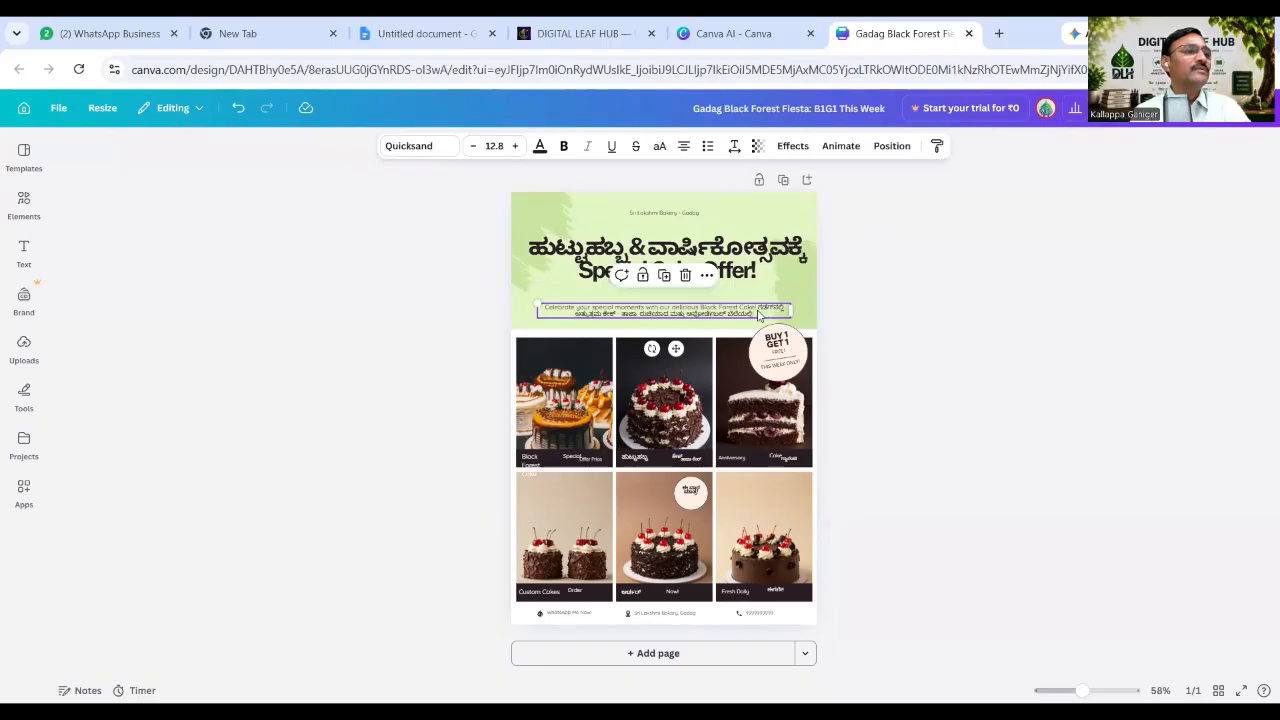
double_click(760, 314)
click(514, 146)
click(514, 146)
click(514, 146)
click(514, 146)
click(514, 146)
click(514, 146)
click(514, 146)
click(514, 146)
click(514, 146)
click(921, 325)
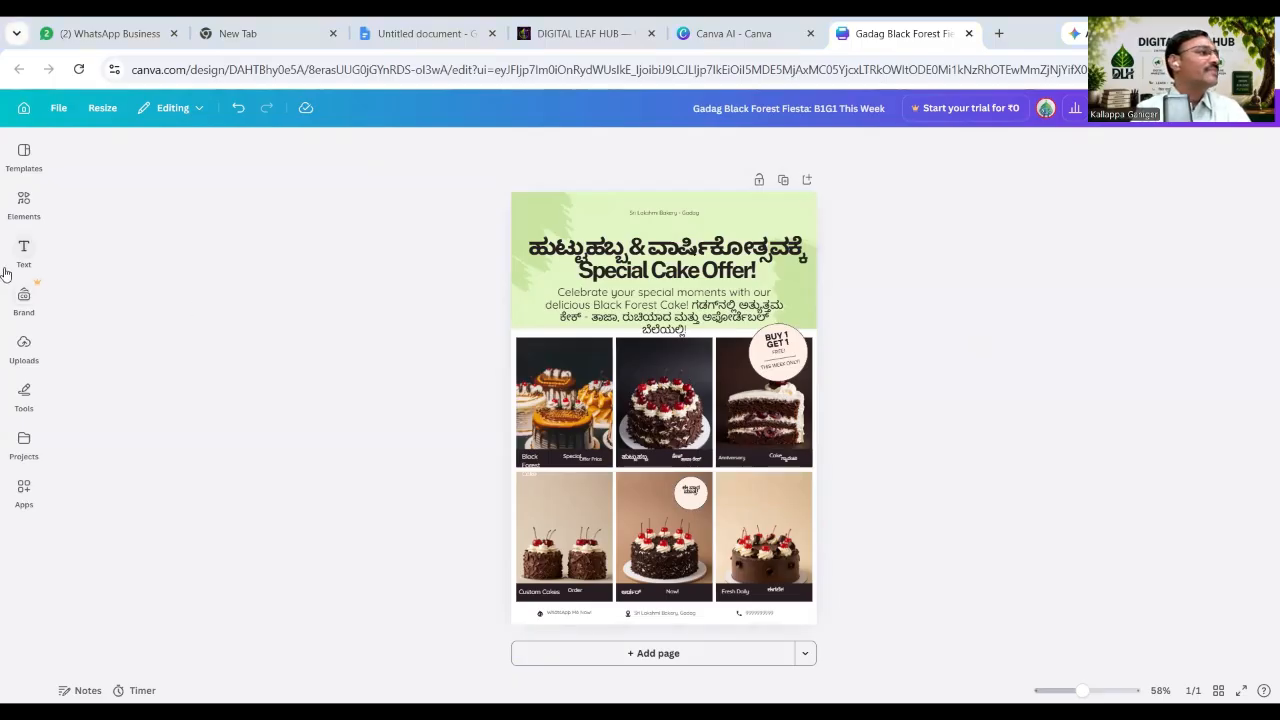
Add the owner's uploaded photo to the flyer and shrink it toward the top-left corner.
click(23, 358)
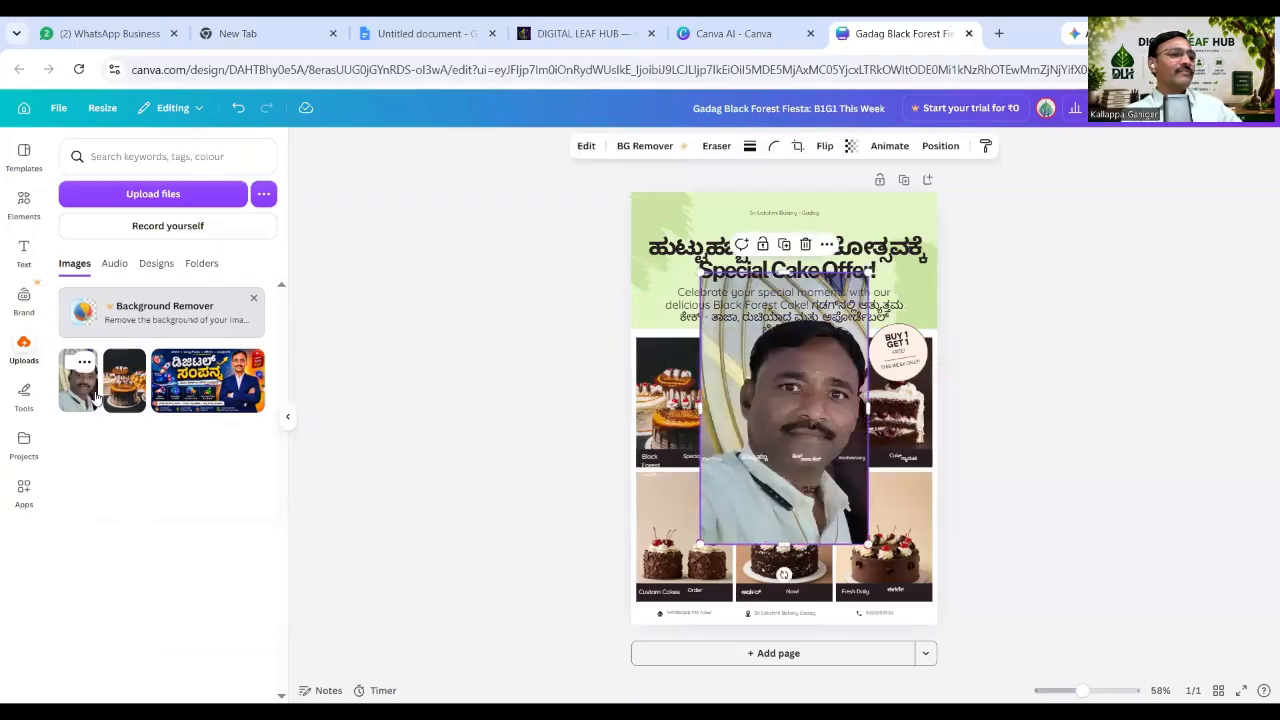
click(87, 392)
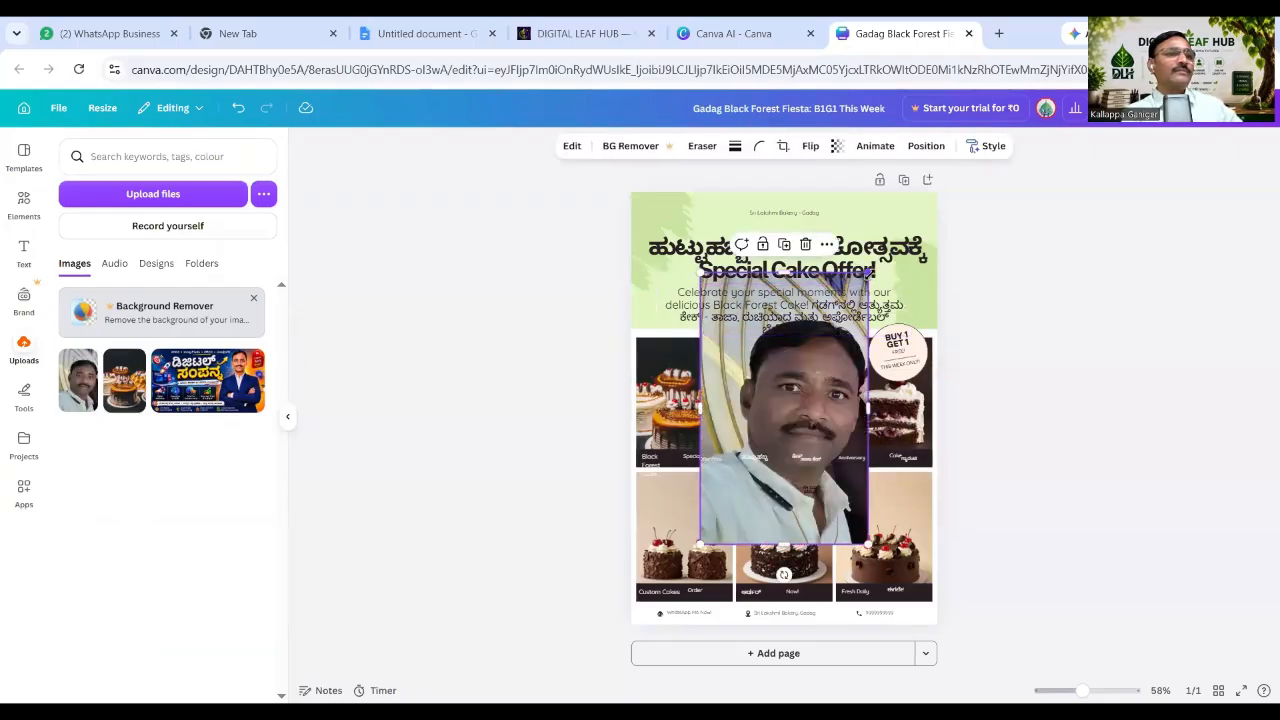
drag(866, 272, 670, 214)
drag(703, 298, 686, 278)
drag(671, 213, 669, 211)
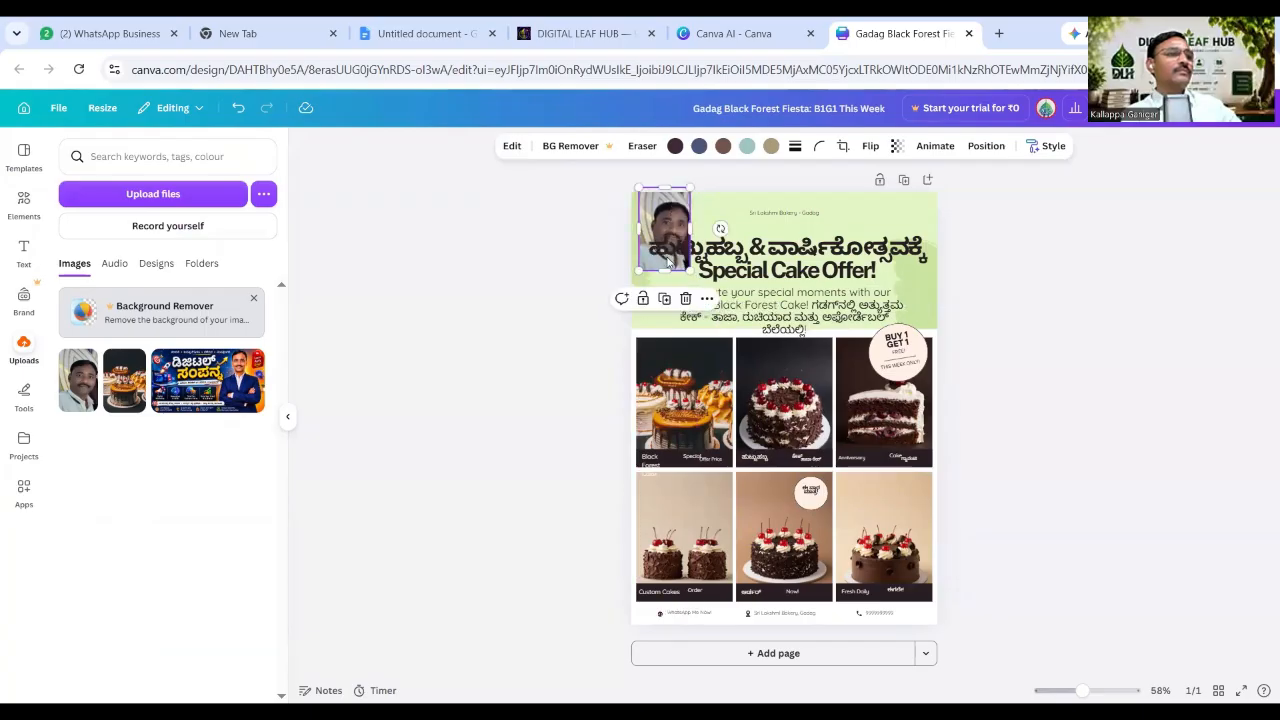
key(Escape)
Fit the owner's photo into the top-left corner and round its corners to 28.
click(686, 274)
click(686, 226)
drag(688, 189, 664, 217)
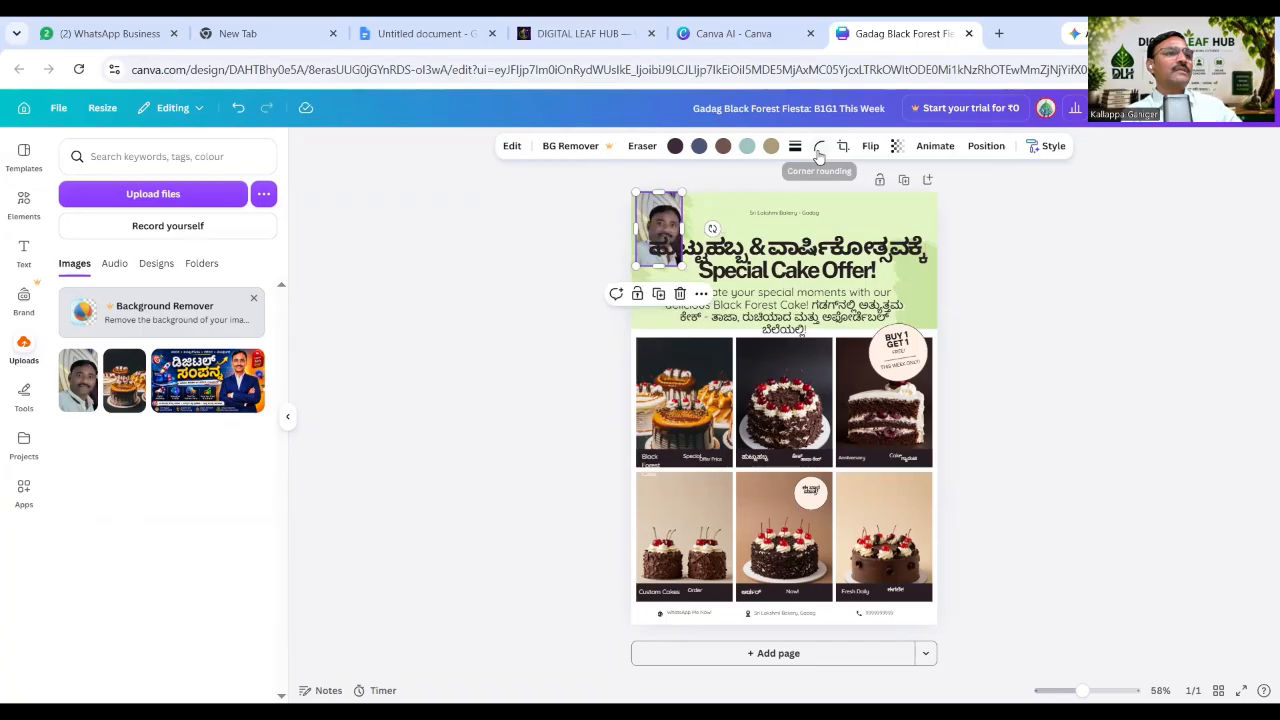
click(819, 146)
drag(755, 203, 794, 204)
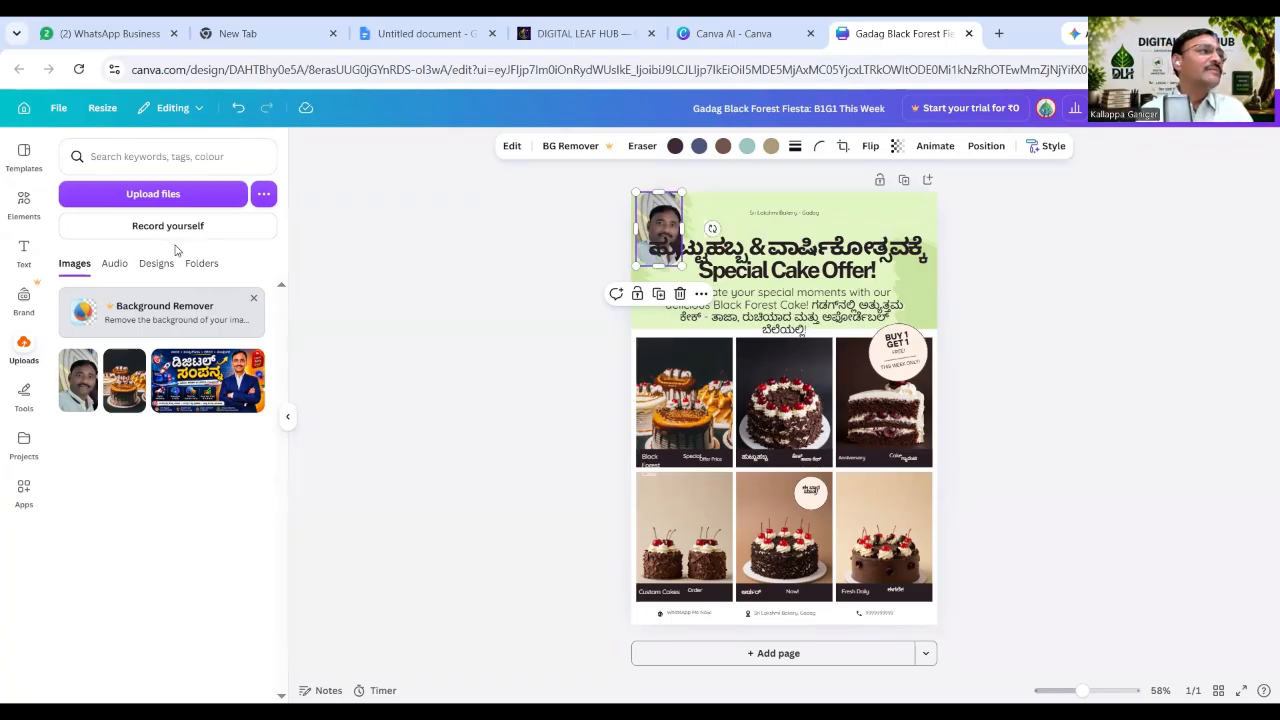
Close the flyer, view the fourth generated flyer option, then switch to the Google Docs notes.
click(969, 34)
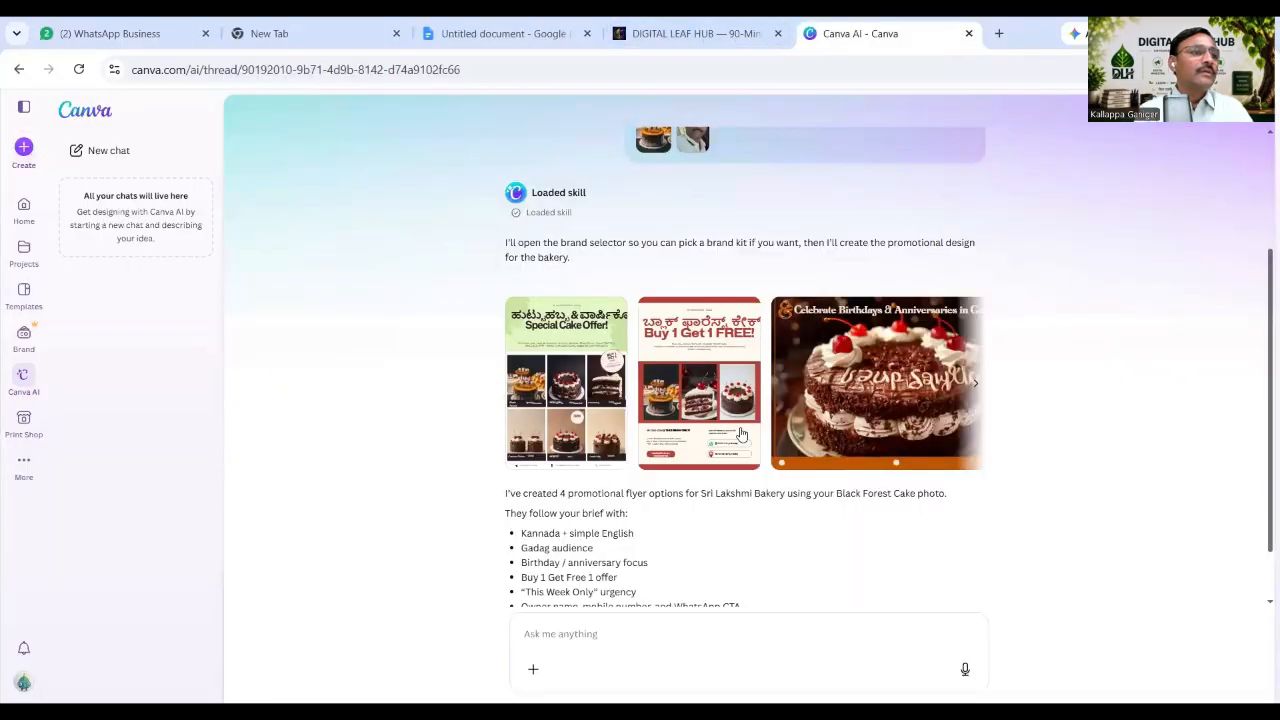
click(975, 385)
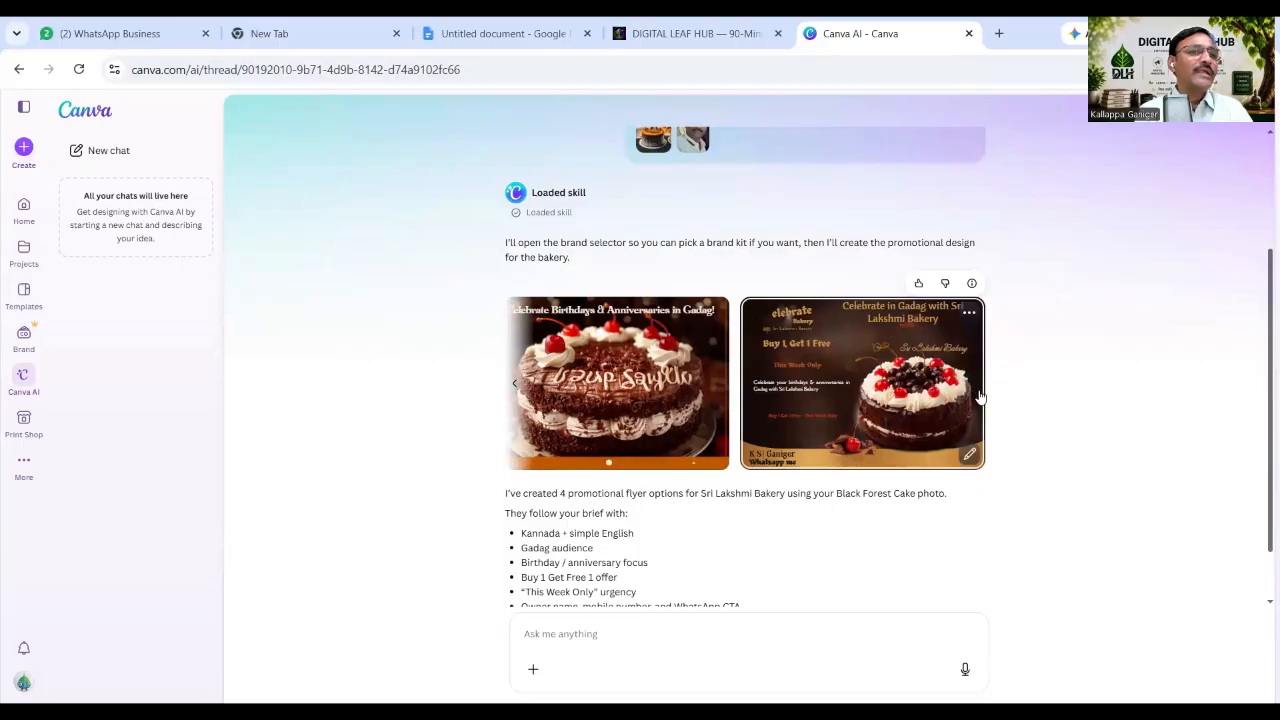
scroll(716, 491, down, 1)
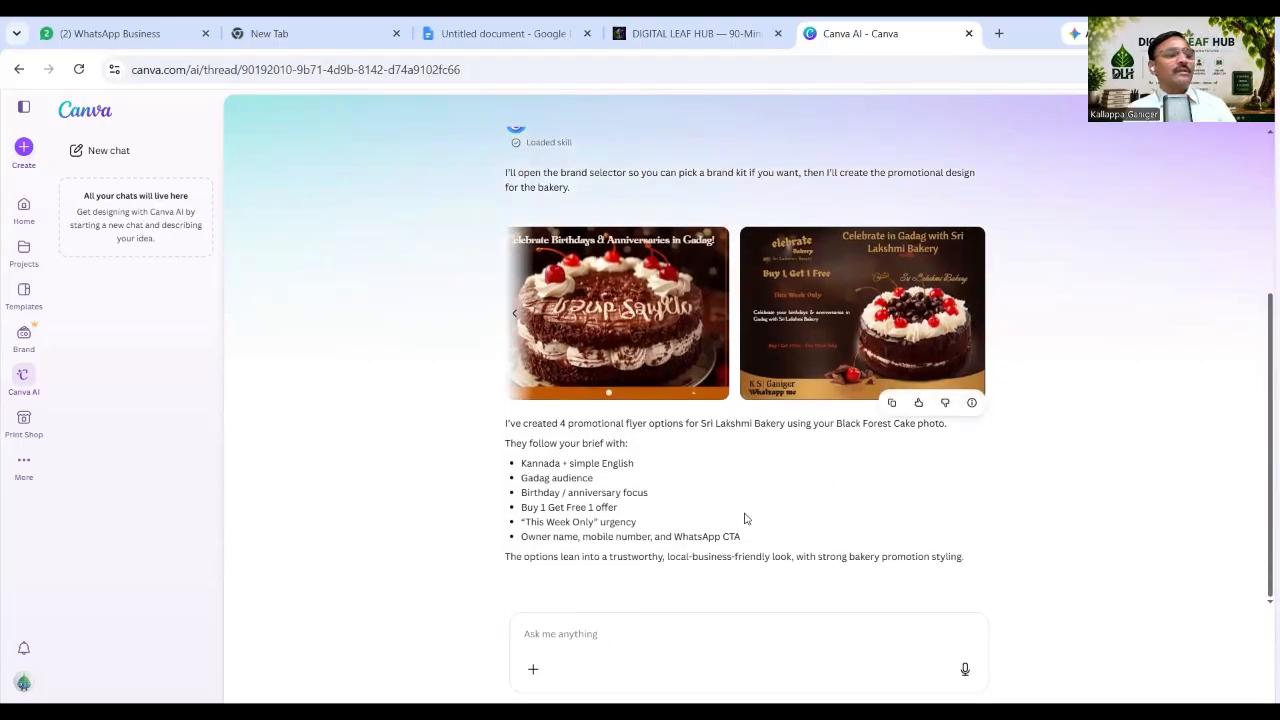
click(573, 635)
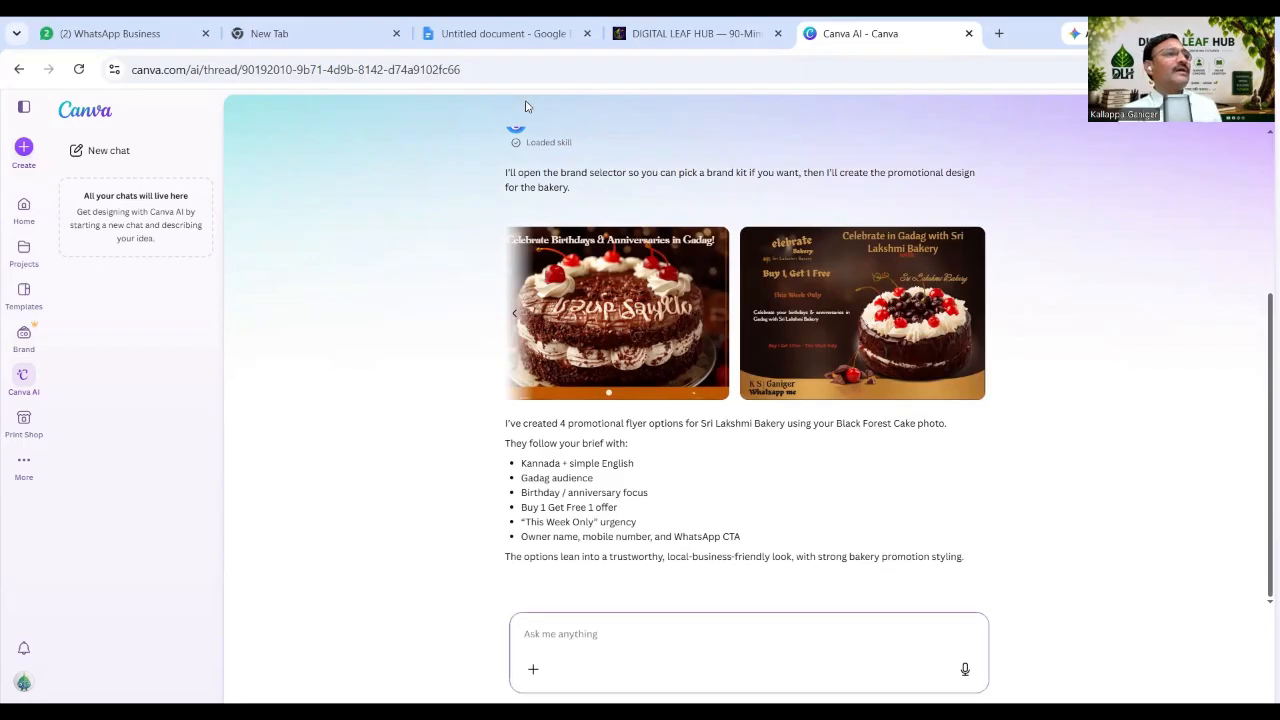
click(495, 33)
scroll(550, 468, up, 20)
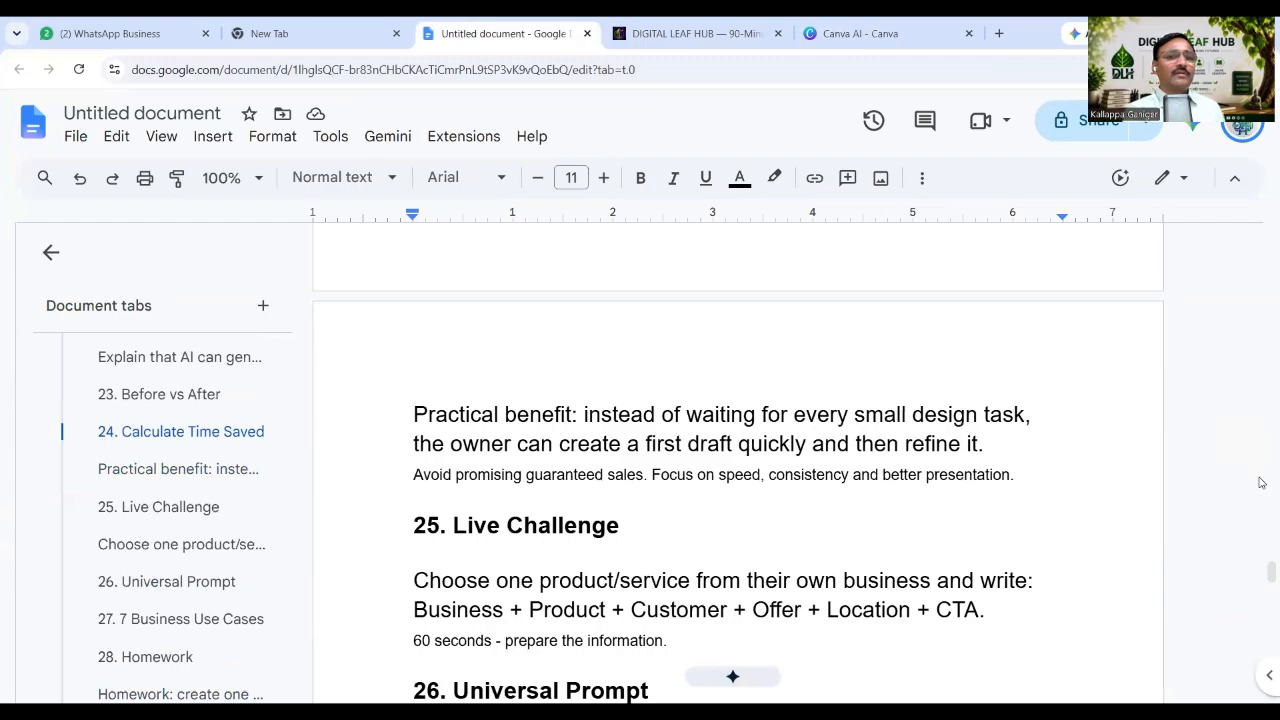
Scroll the lesson notes up to the top, then down through sections 3–7 to section 8, Improve the Design.
scroll(698, 510, up, 15)
scroll(698, 510, up, 20)
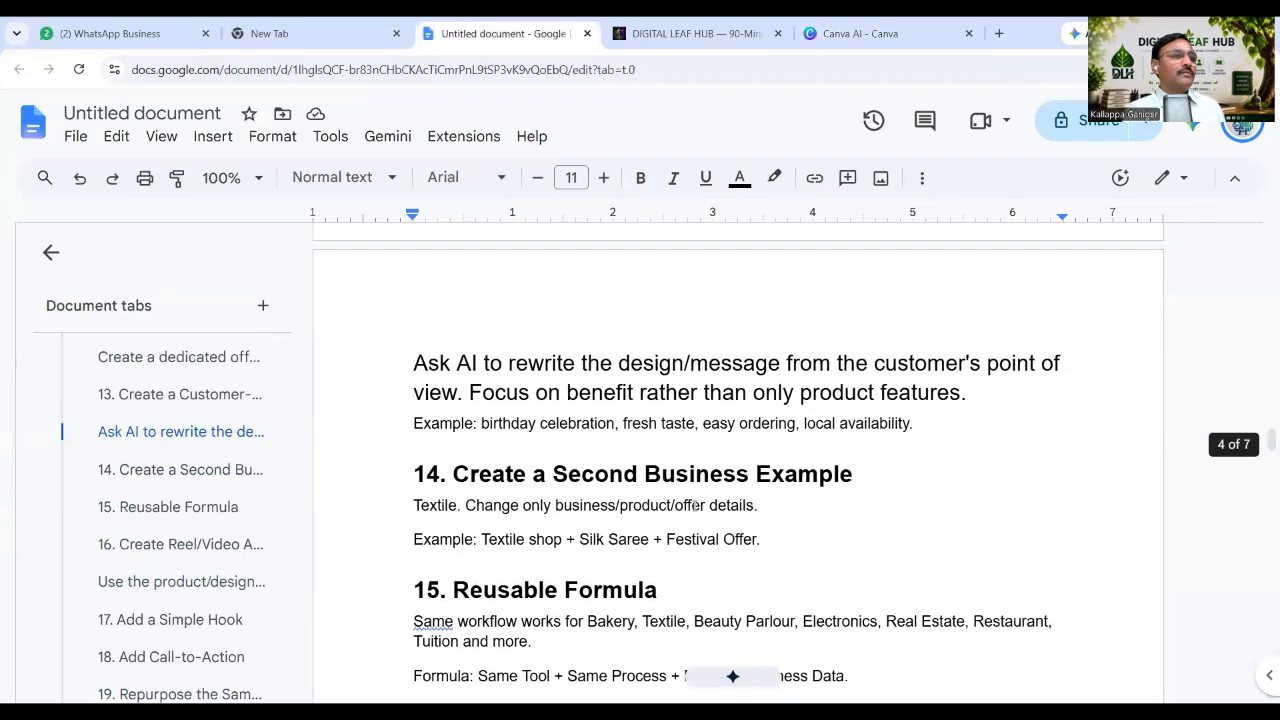
scroll(694, 497, up, 5)
scroll(697, 495, down, 12)
scroll(697, 497, down, 1)
scroll(697, 497, up, 1)
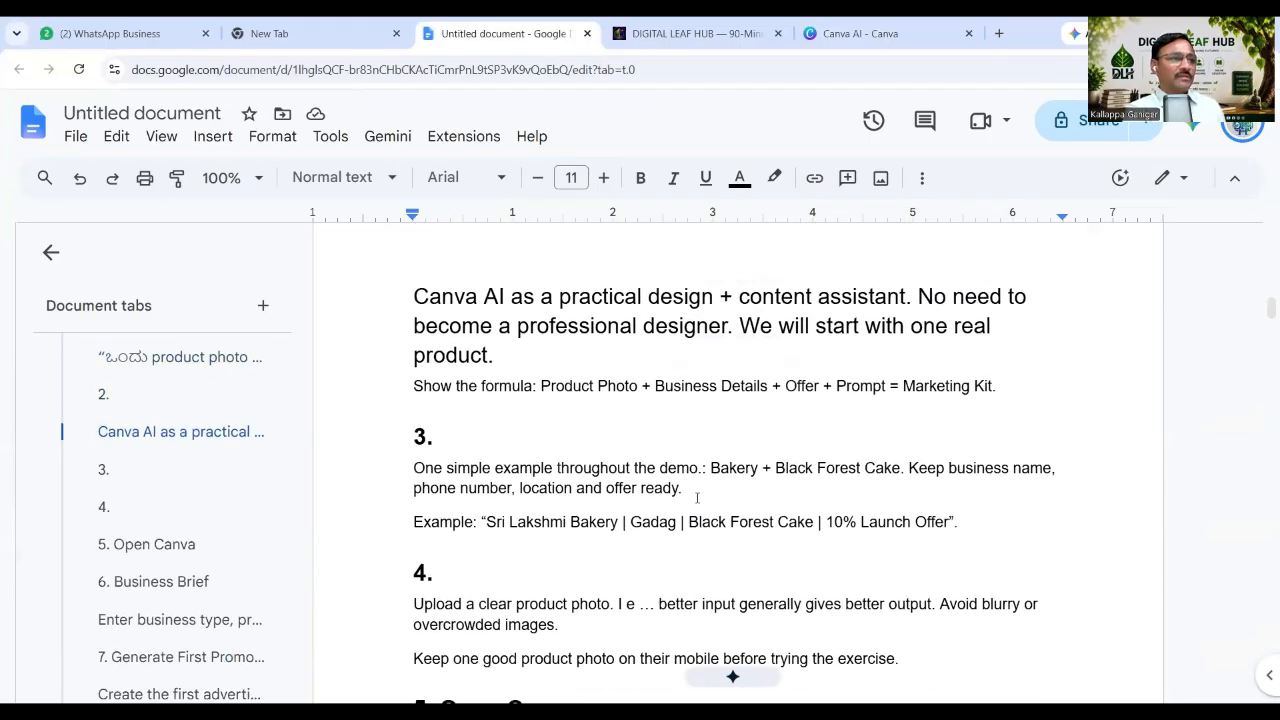
scroll(697, 497, up, 3)
scroll(680, 495, down, 2)
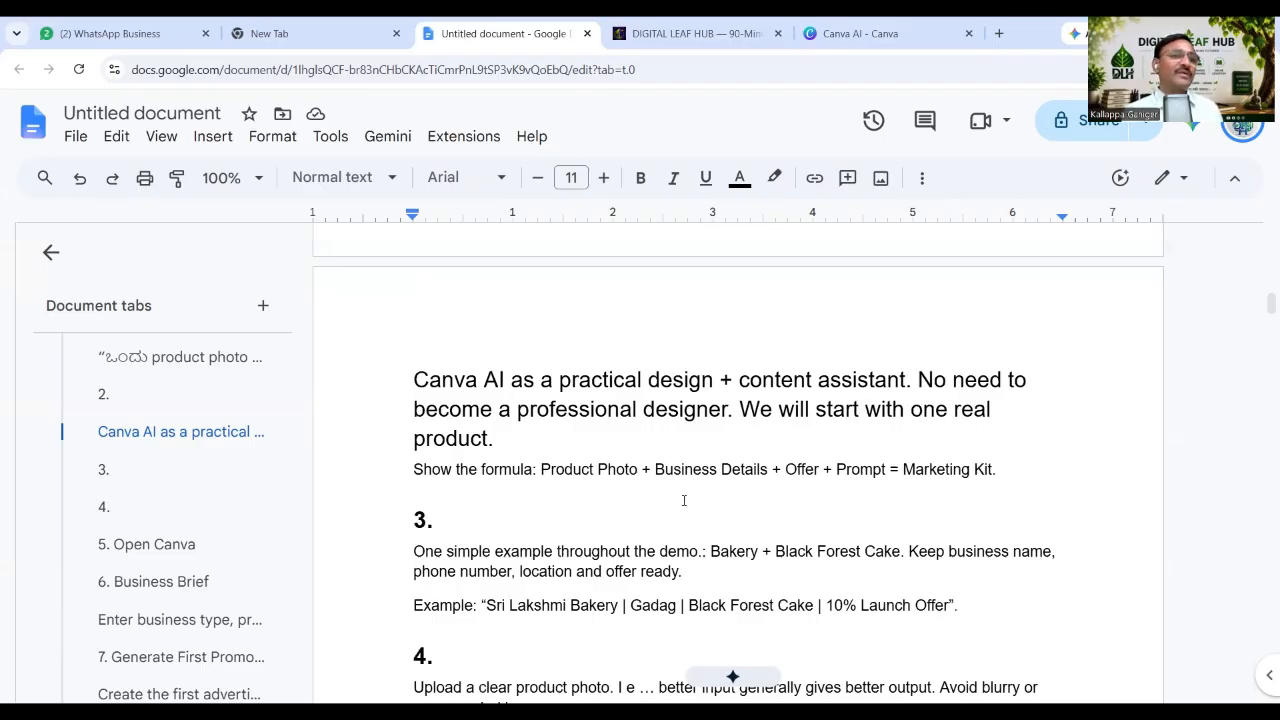
scroll(632, 482, down, 2)
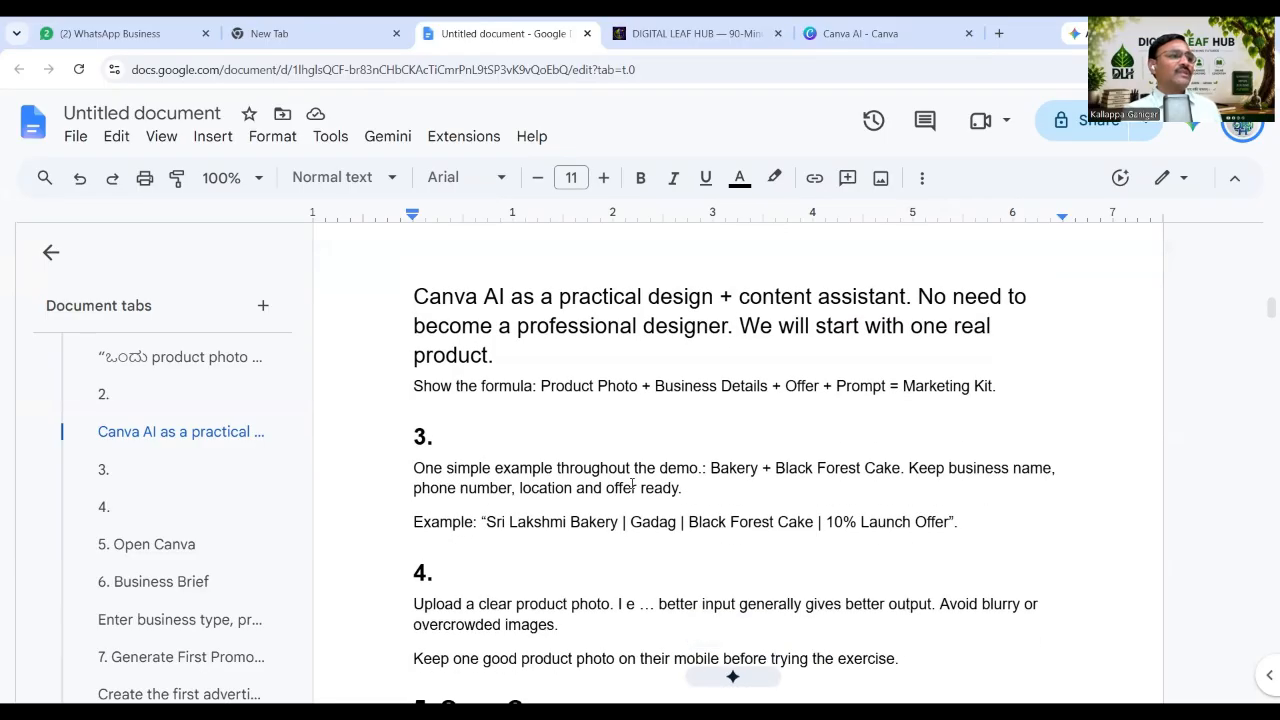
scroll(632, 485, down, 2)
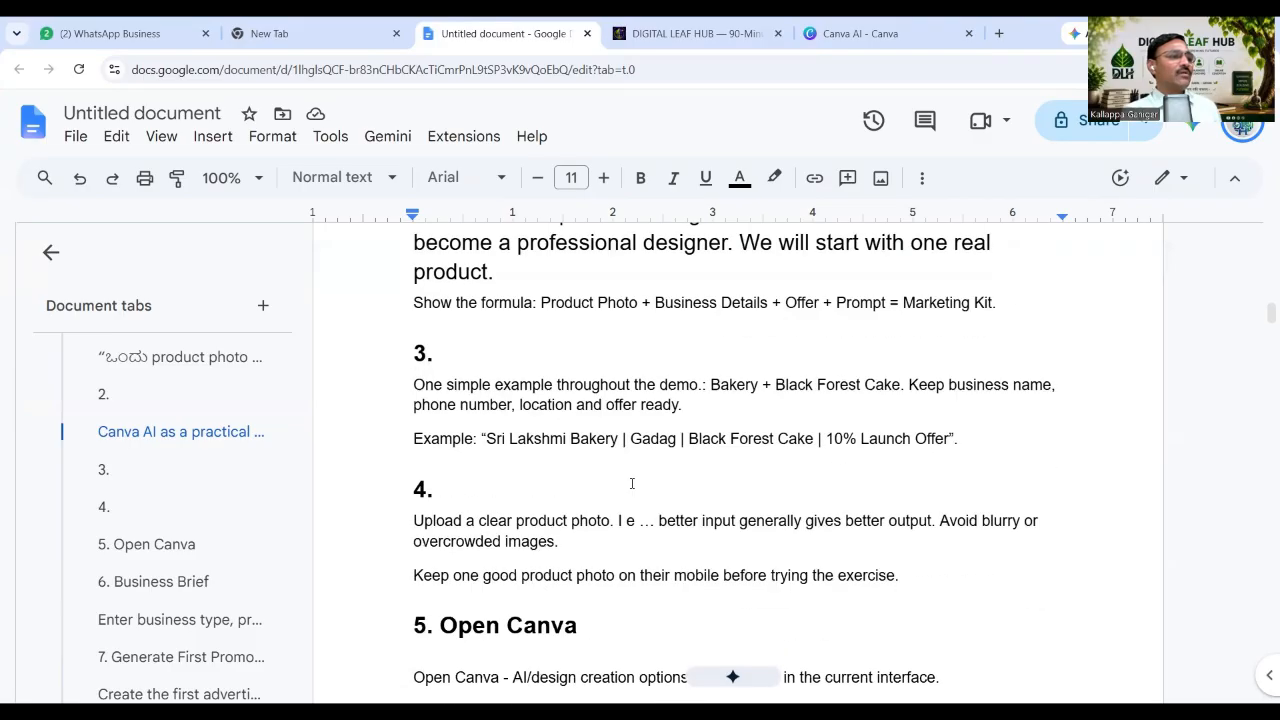
scroll(632, 483, down, 2)
scroll(556, 467, down, 4)
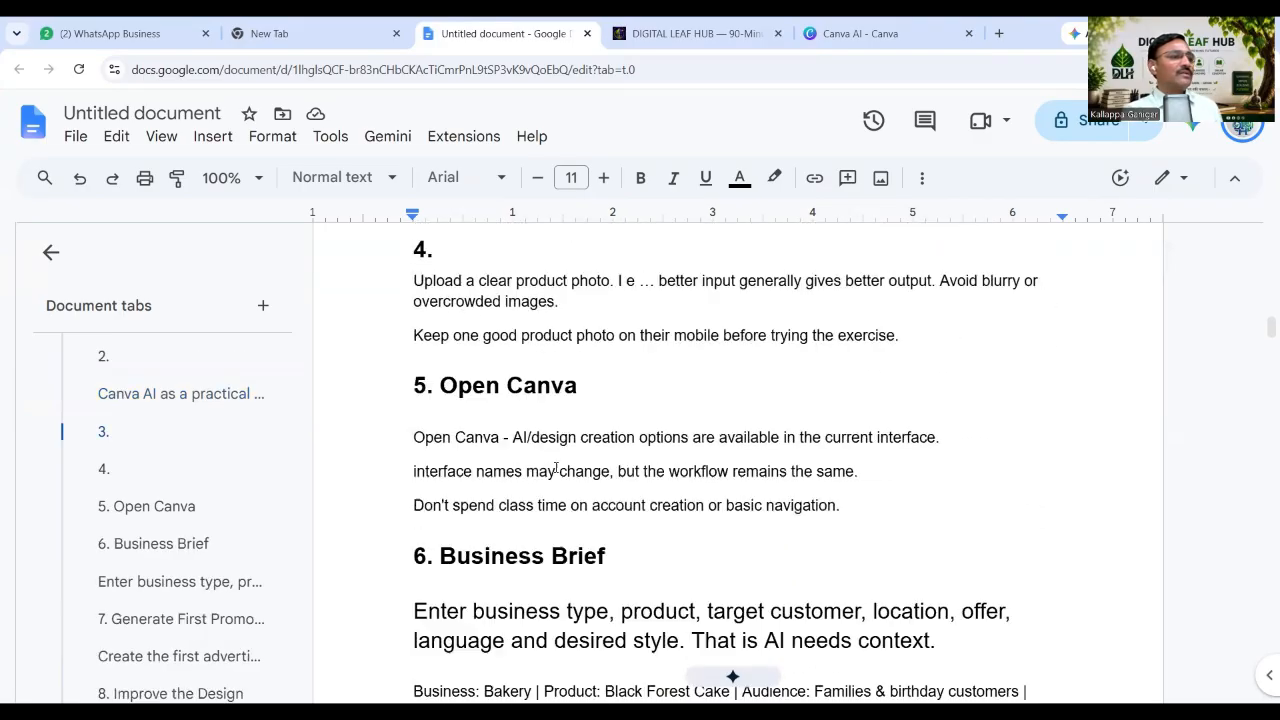
scroll(556, 467, down, 10)
scroll(556, 467, up, 4)
scroll(556, 467, up, 4)
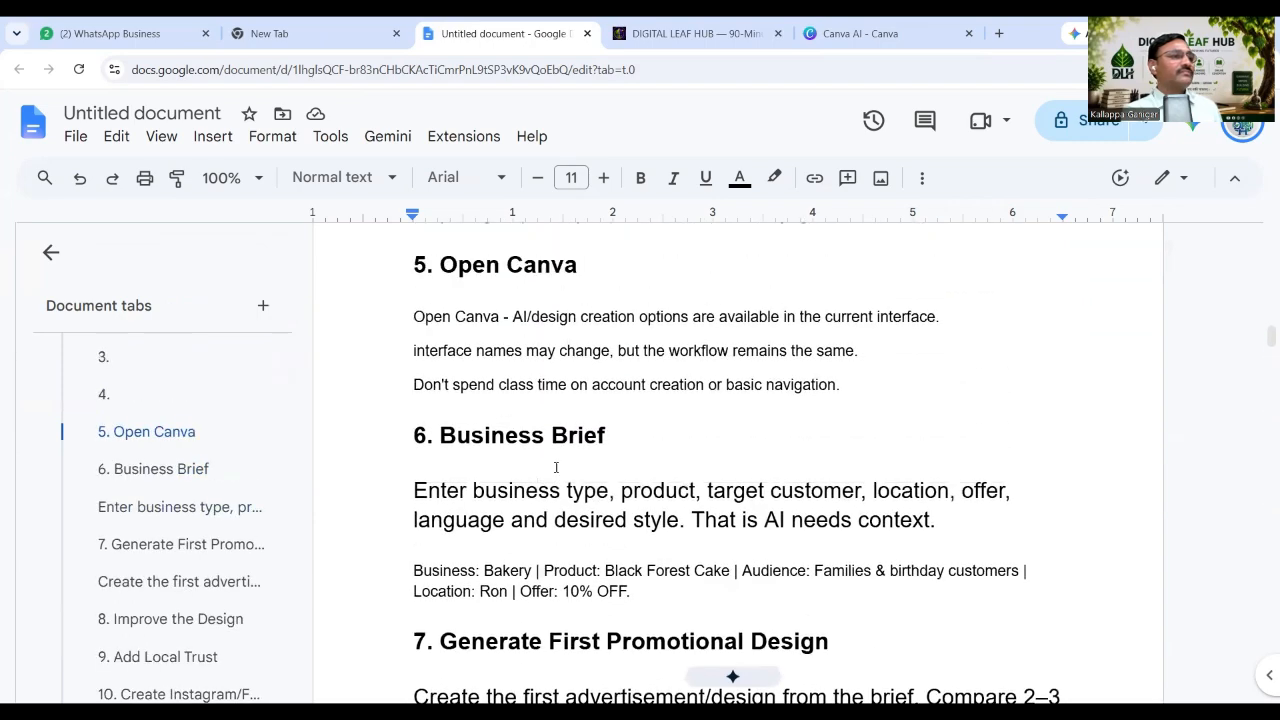
scroll(524, 458, down, 10)
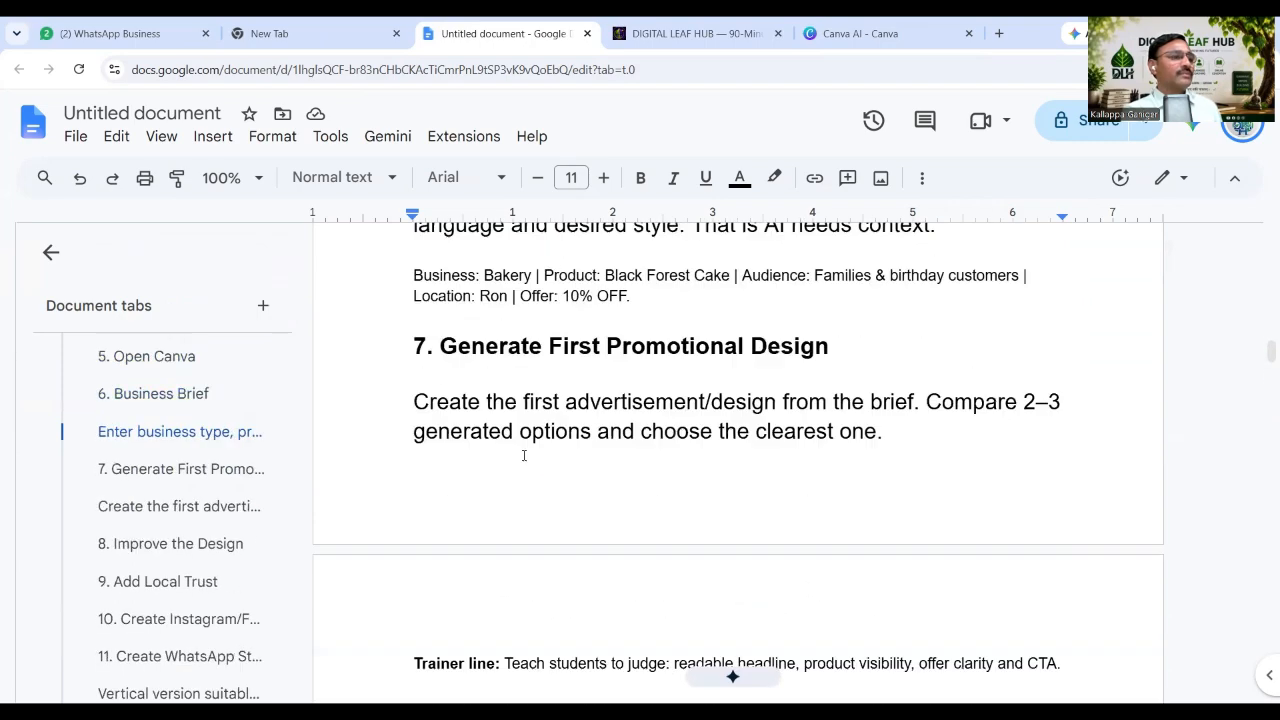
scroll(524, 461, down, 3)
scroll(524, 461, up, 2)
scroll(524, 461, down, 2)
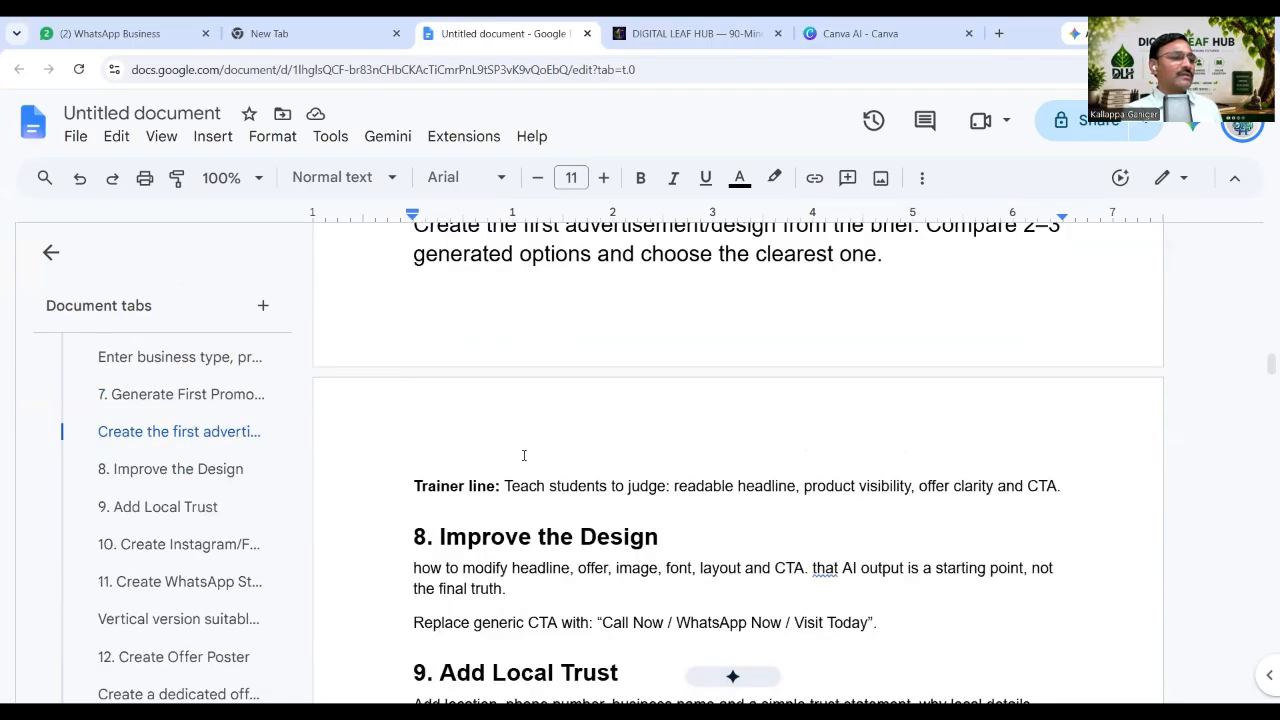
scroll(524, 458, down, 4)
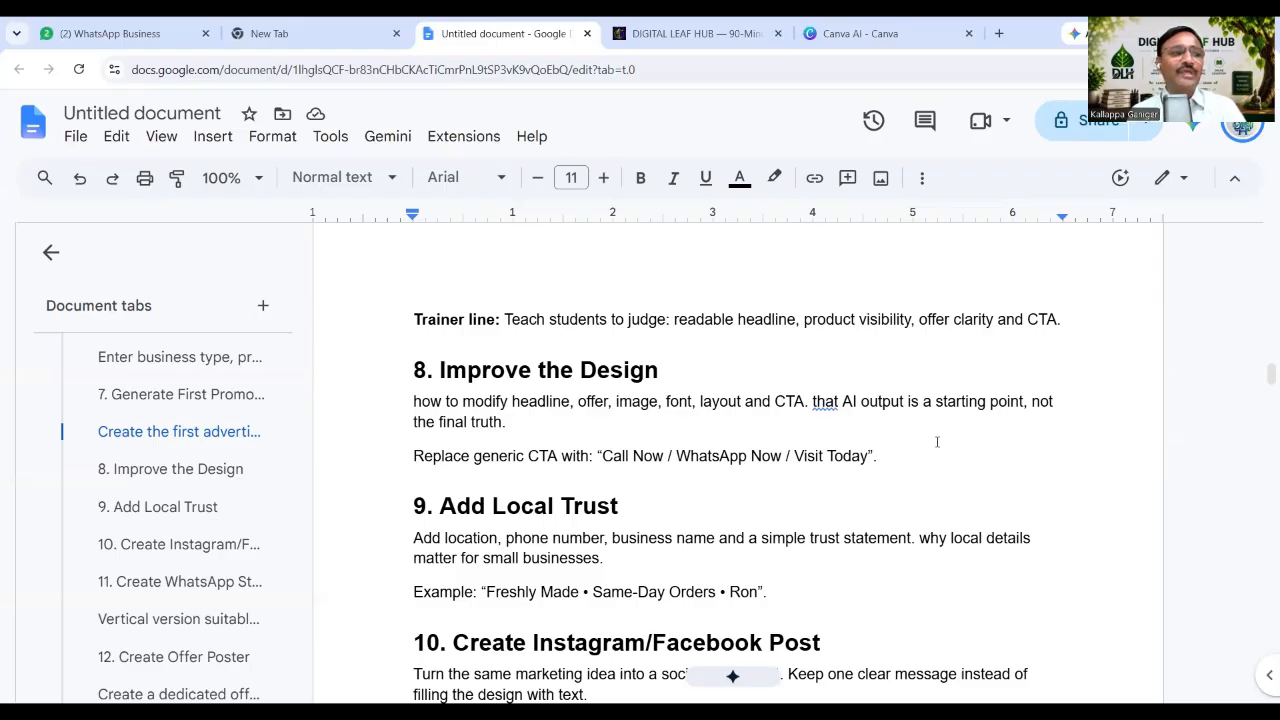
Read section 10, Create Instagram/Facebook Post, then return to the Canva AI flyer chat.
scroll(829, 468, down, 1)
scroll(829, 468, down, 1)
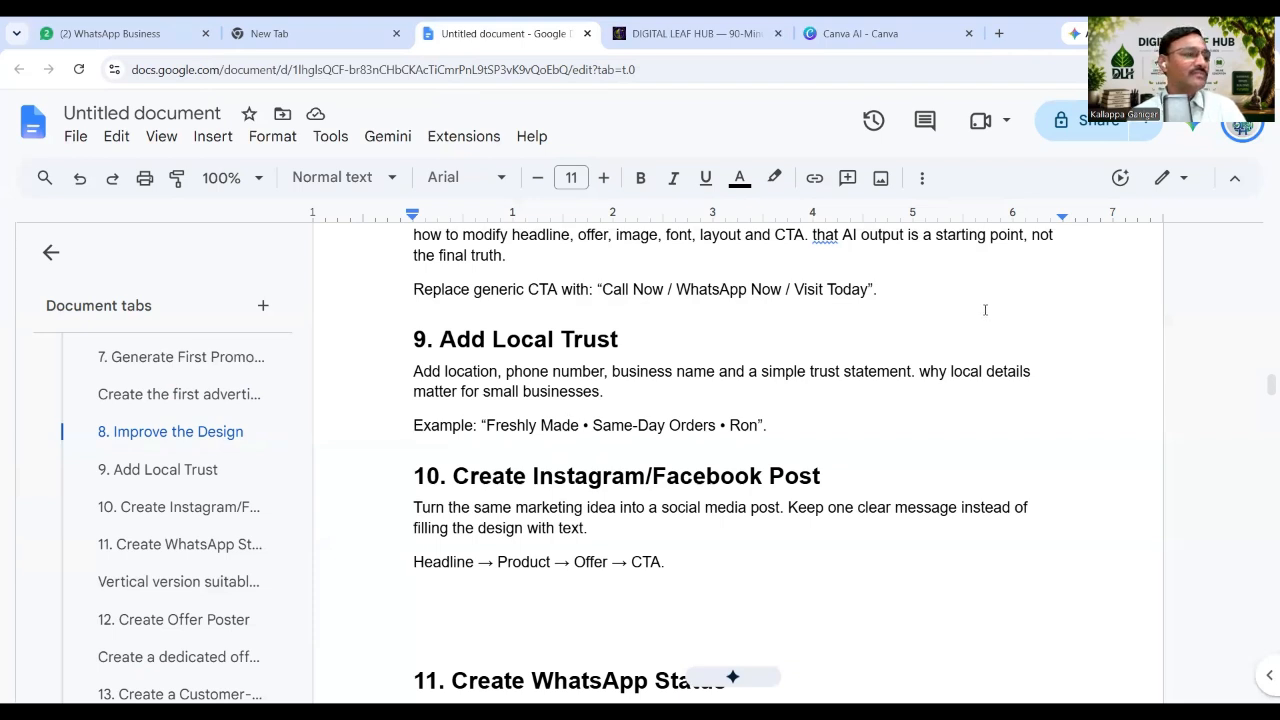
scroll(985, 310, down, 1)
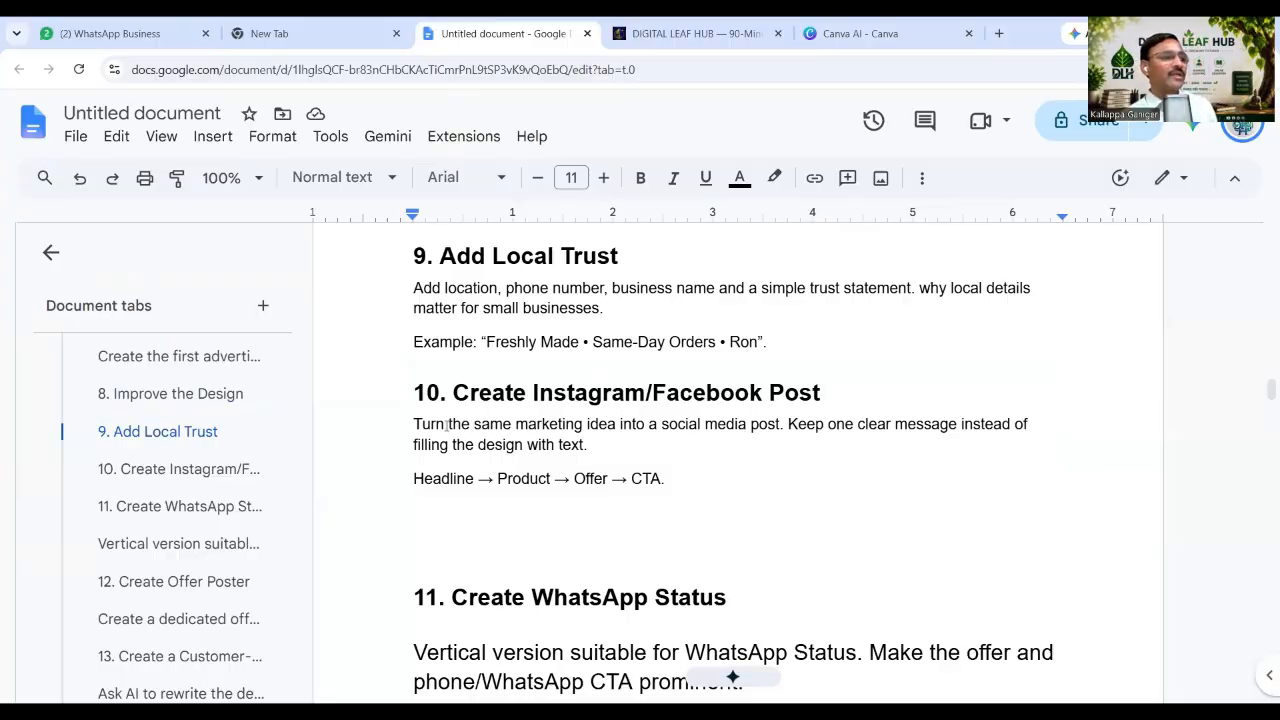
click(845, 33)
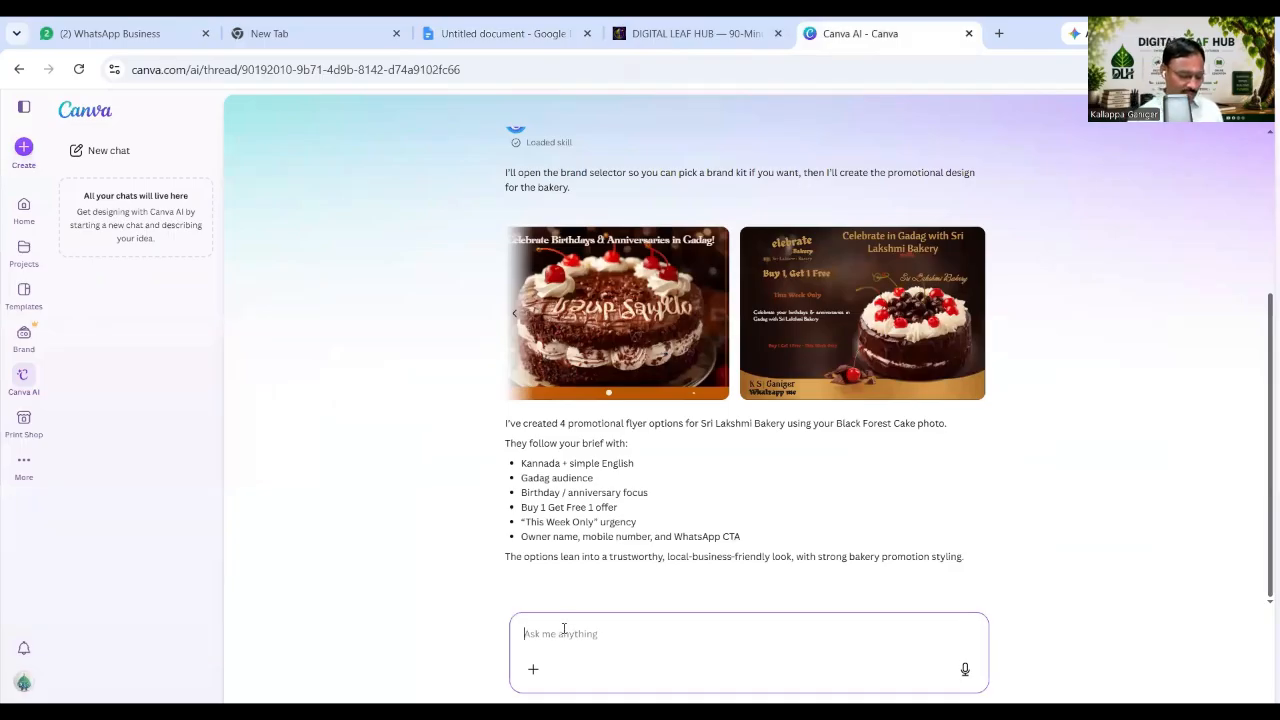
Send Canva AI the request 'Create instagrame and Facebook Post' for social post versions.
text(Create)
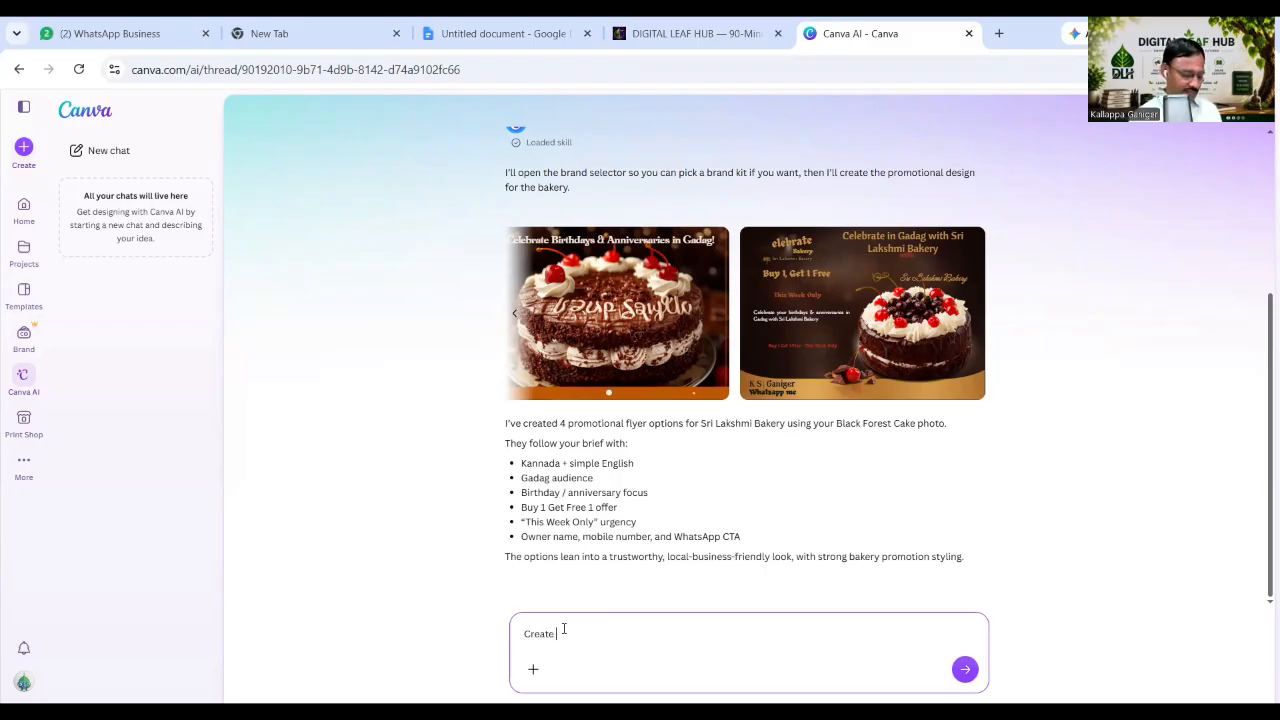
text( insta)
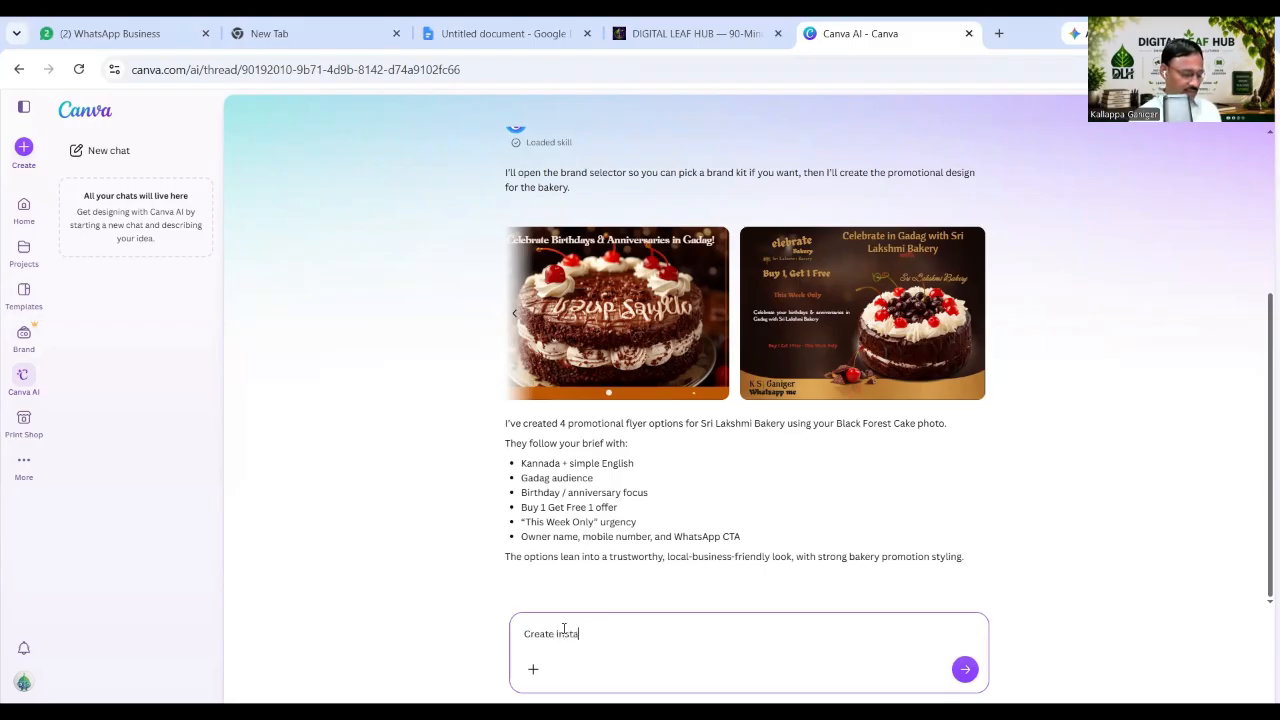
text(grame )
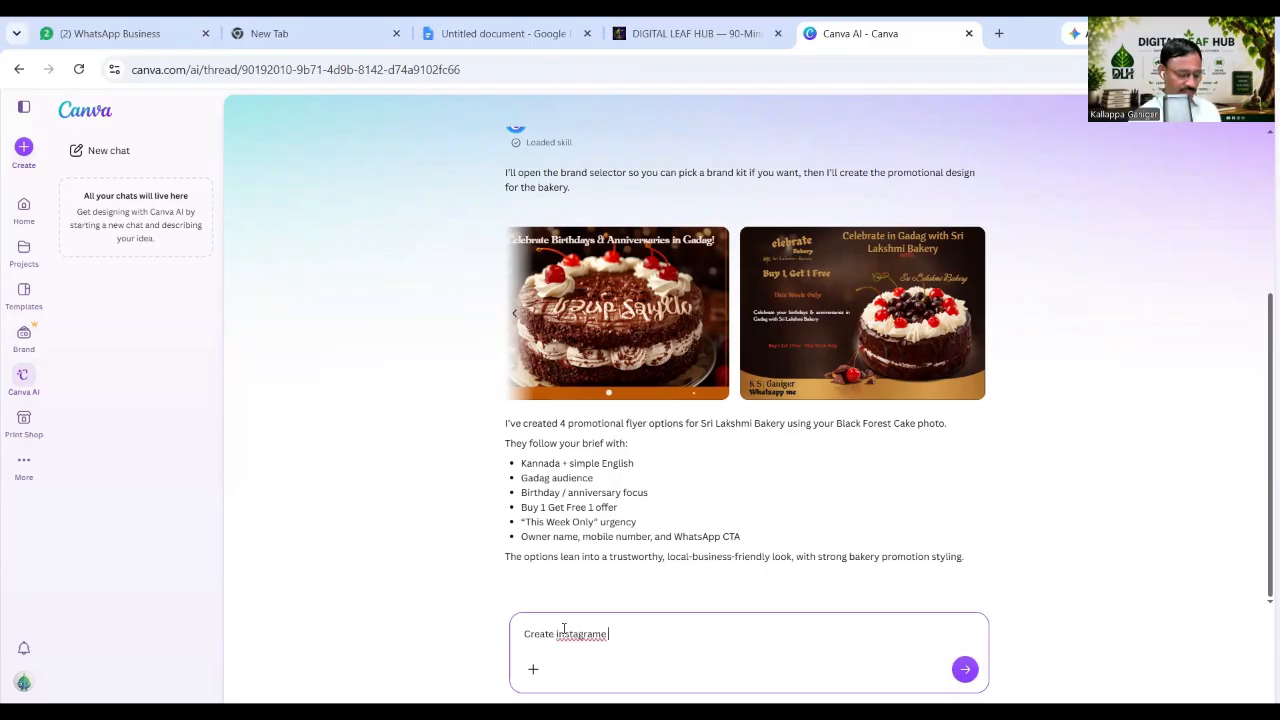
text(and Fa)
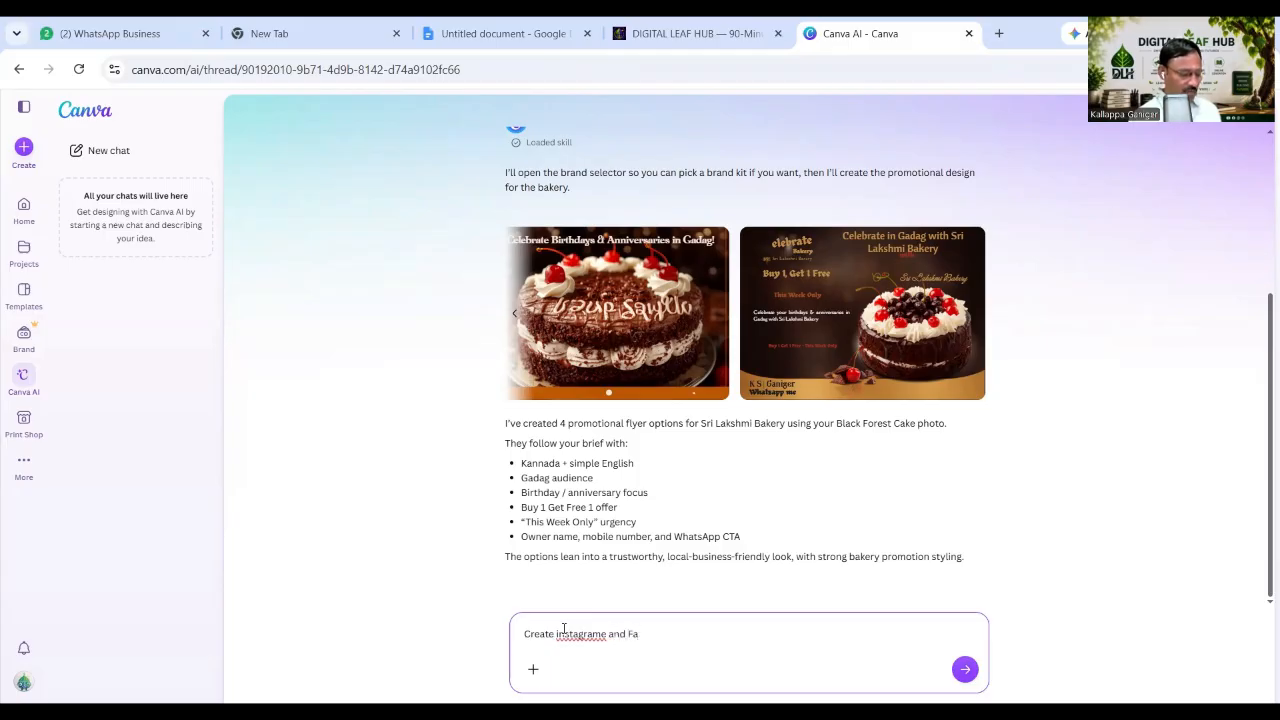
text(cebook Post)
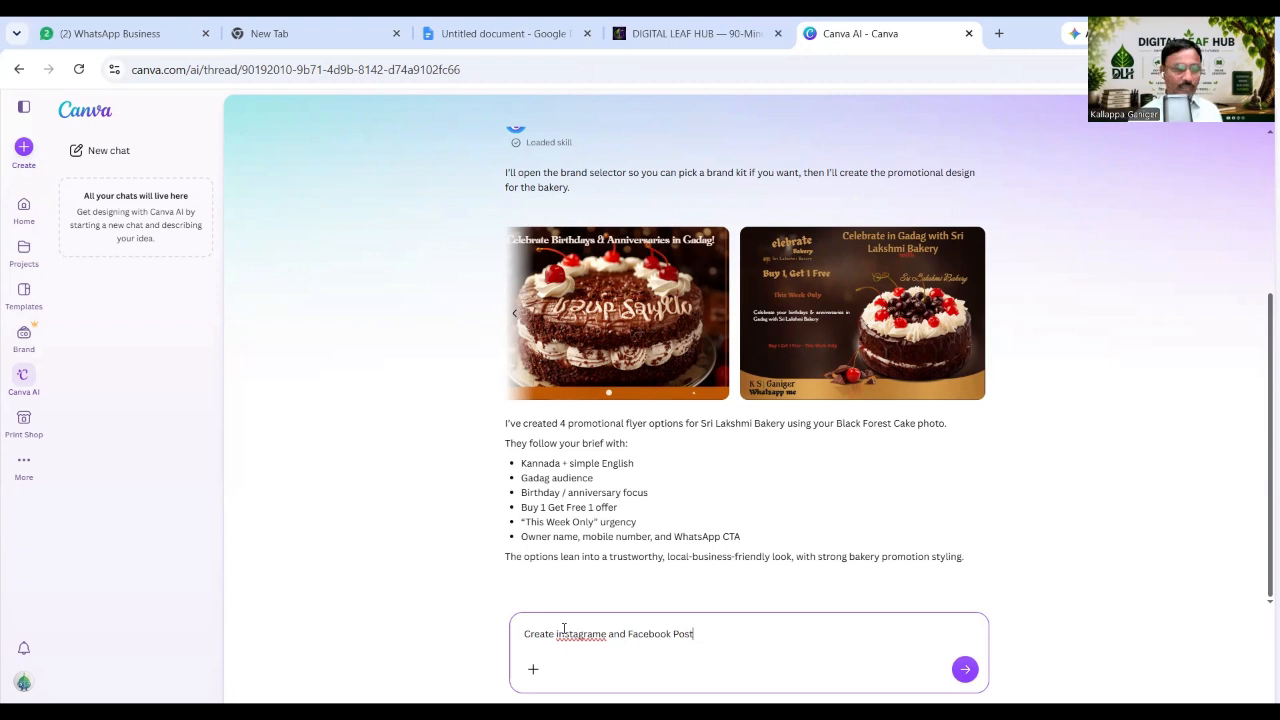
key(Return)
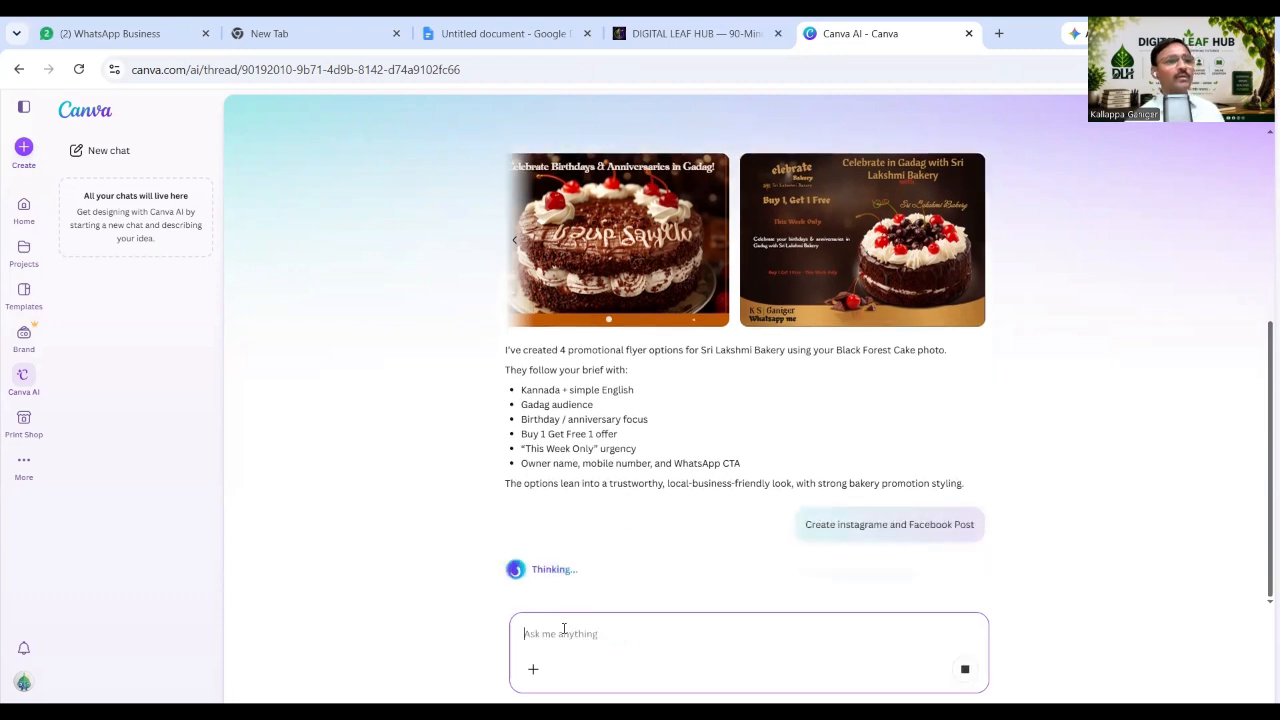
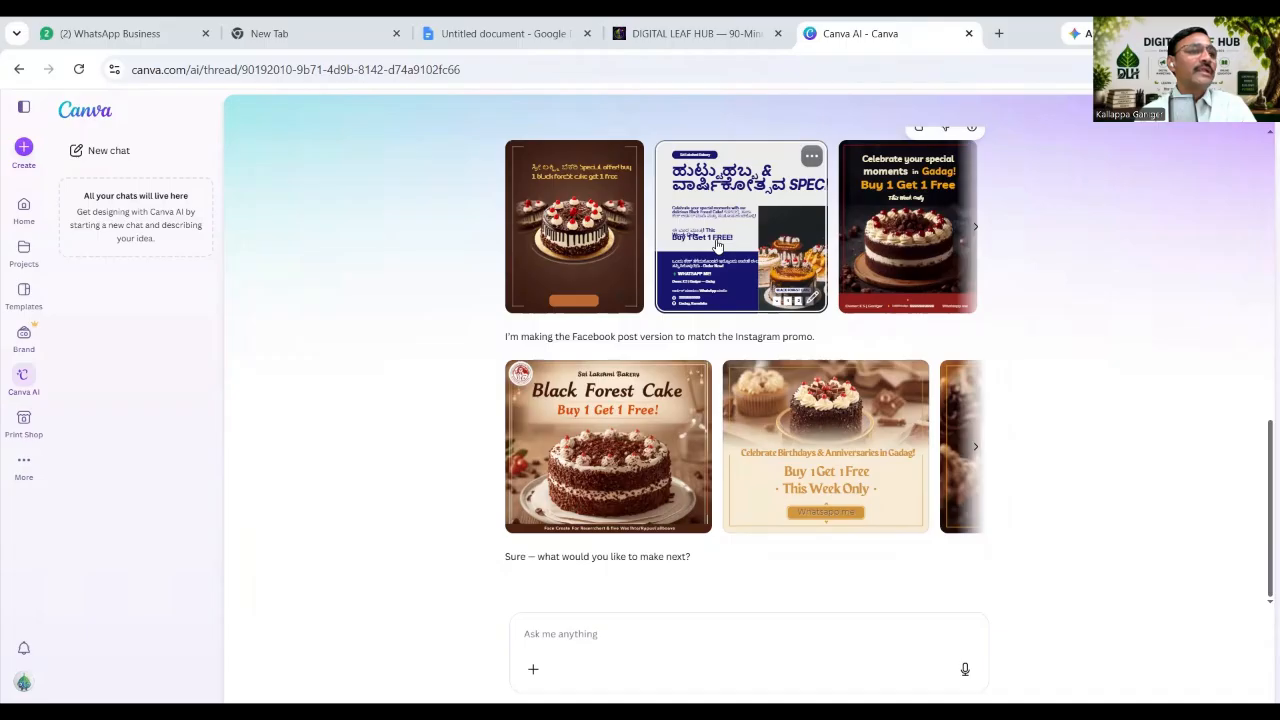
Open the Kannada Sri Lakshmi Bakery special-offer design from the AI chat in a new editor tab.
click(717, 245)
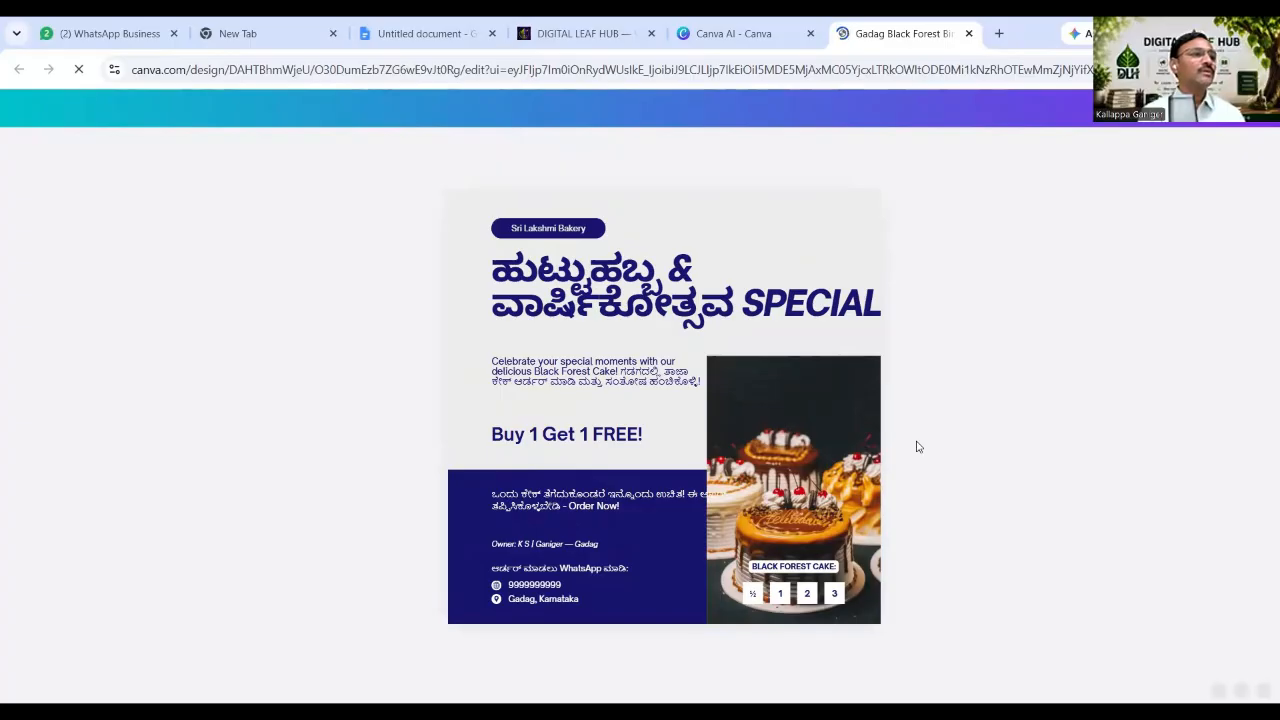
Widen the Sri Lakshmi Bakery label and raise its font size to 33.3.
click(604, 238)
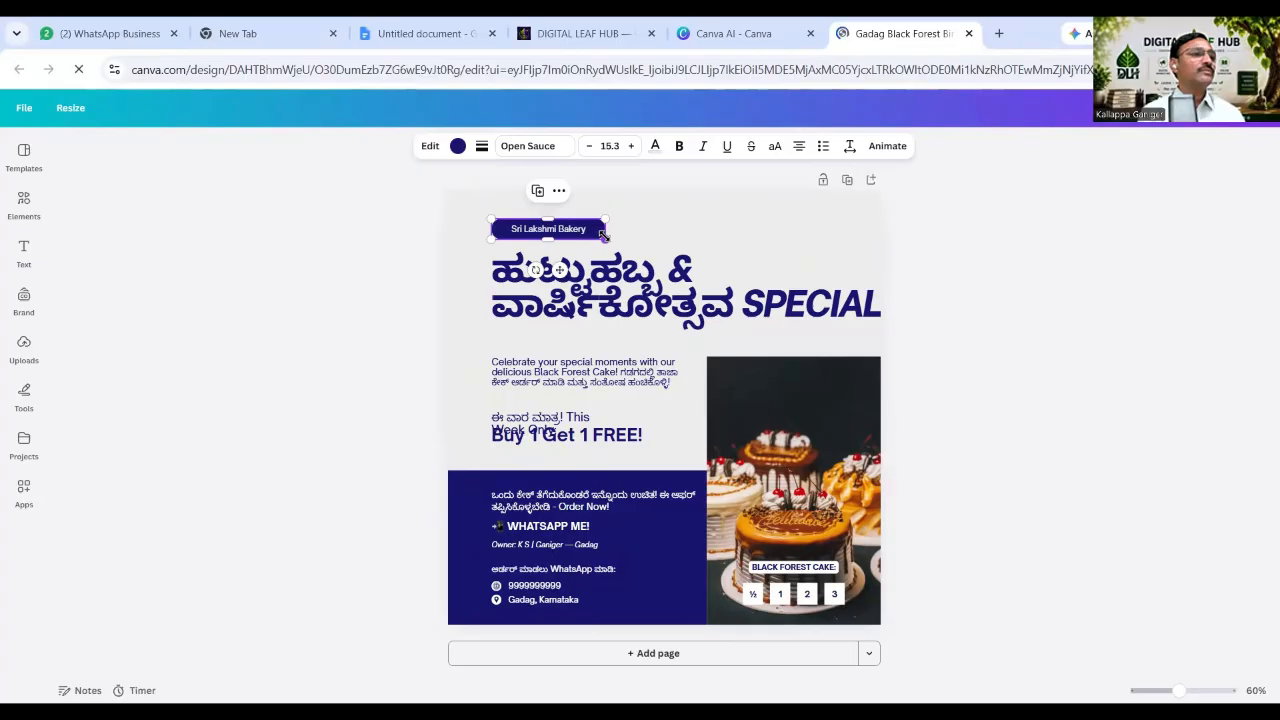
drag(682, 252, 684, 252)
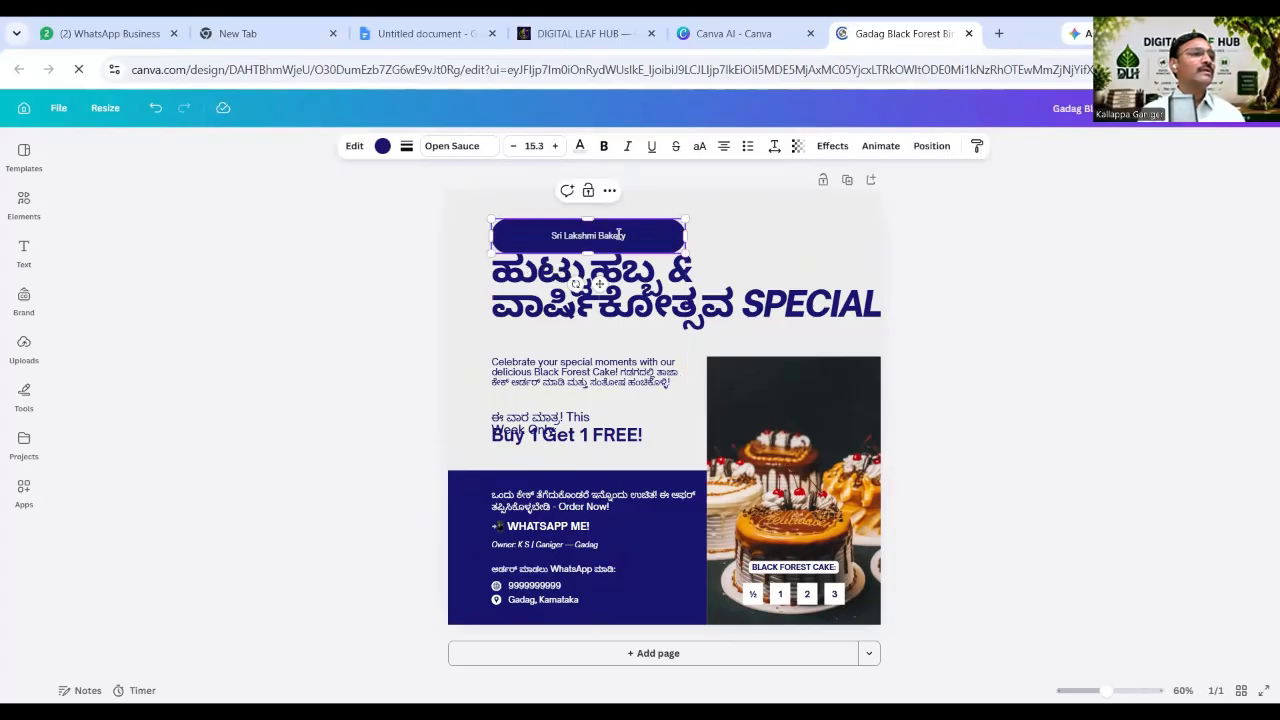
double_click(617, 236)
triple_click(525, 234)
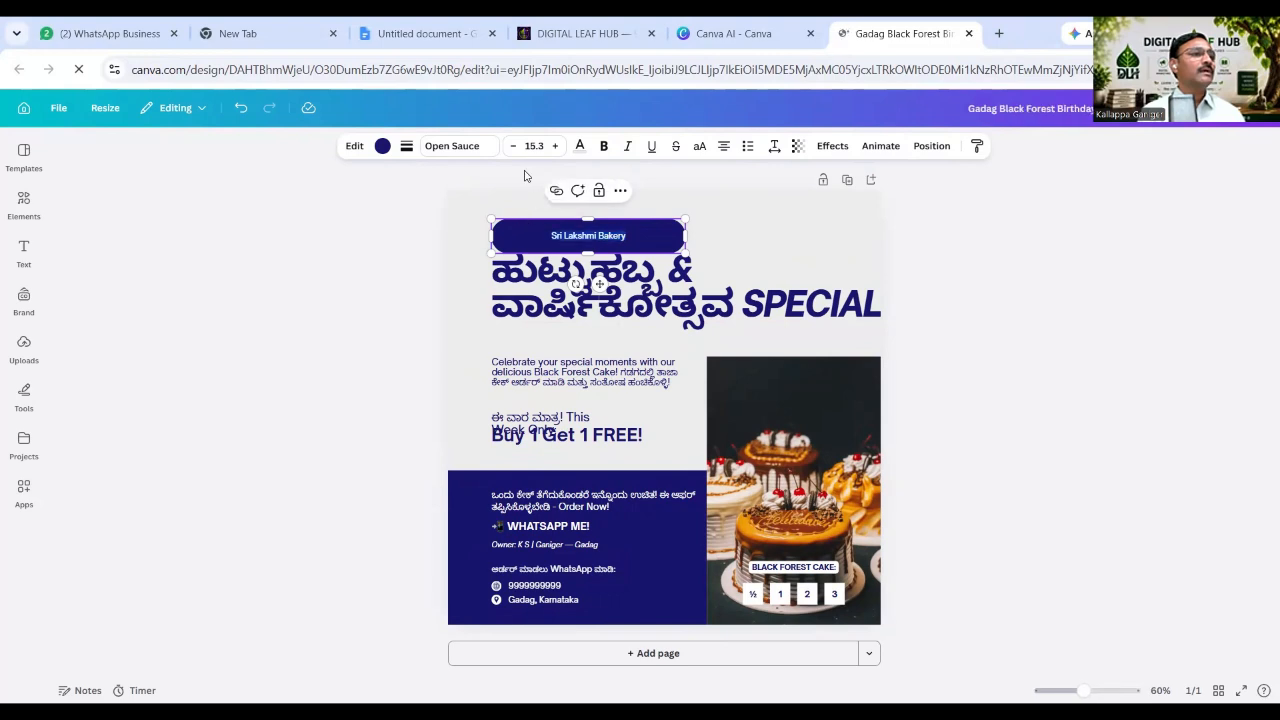
click(556, 147)
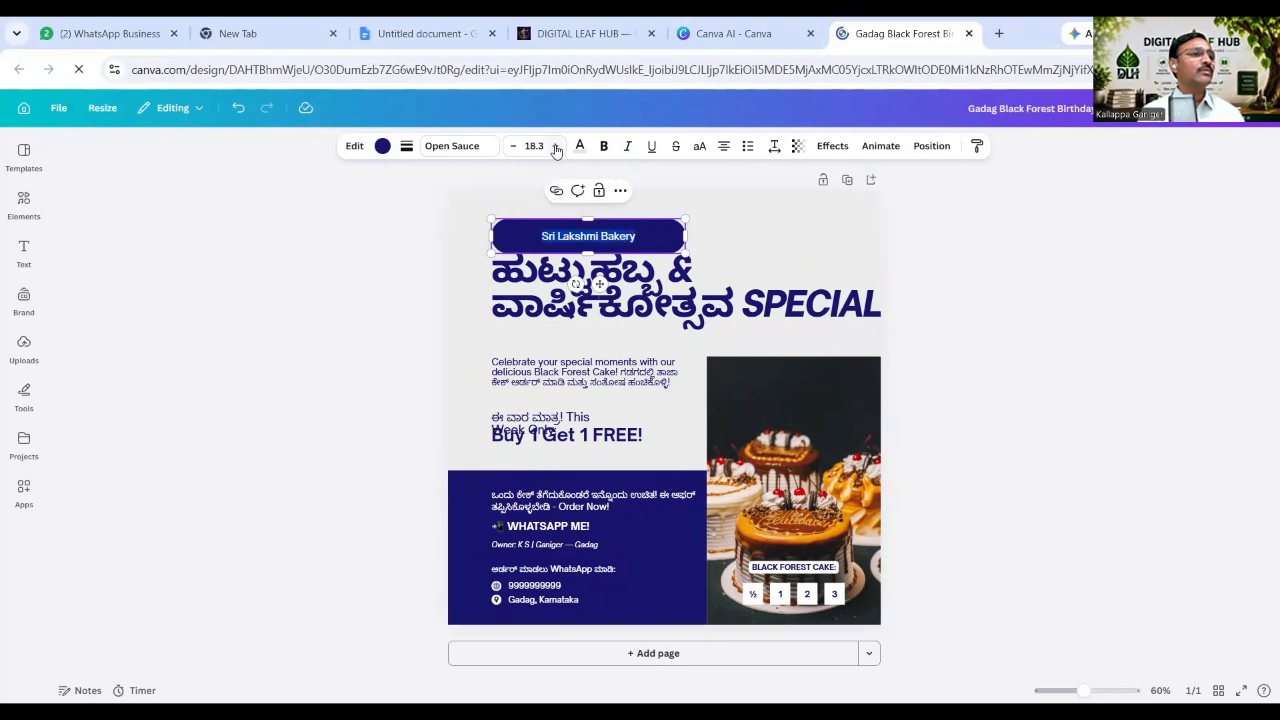
click(556, 147)
click(556, 147)
click(556, 147)
click(556, 147)
click(556, 147)
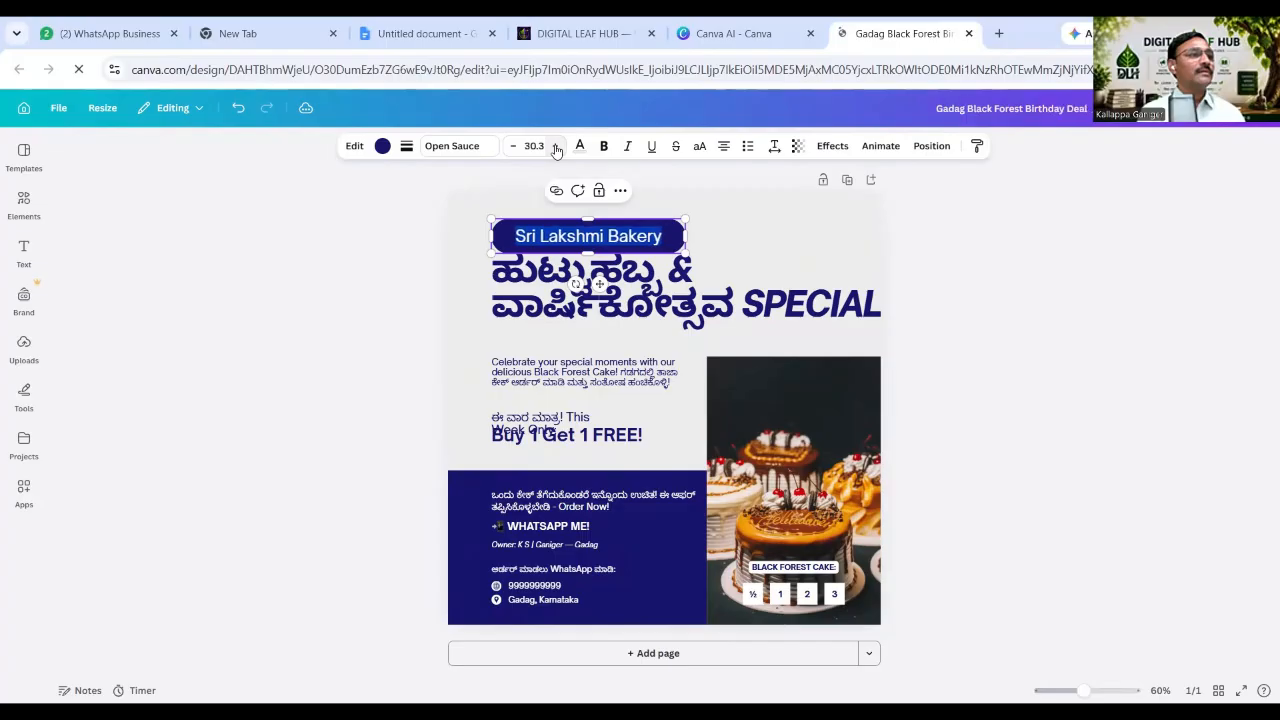
click(556, 147)
click(556, 147)
click(556, 147)
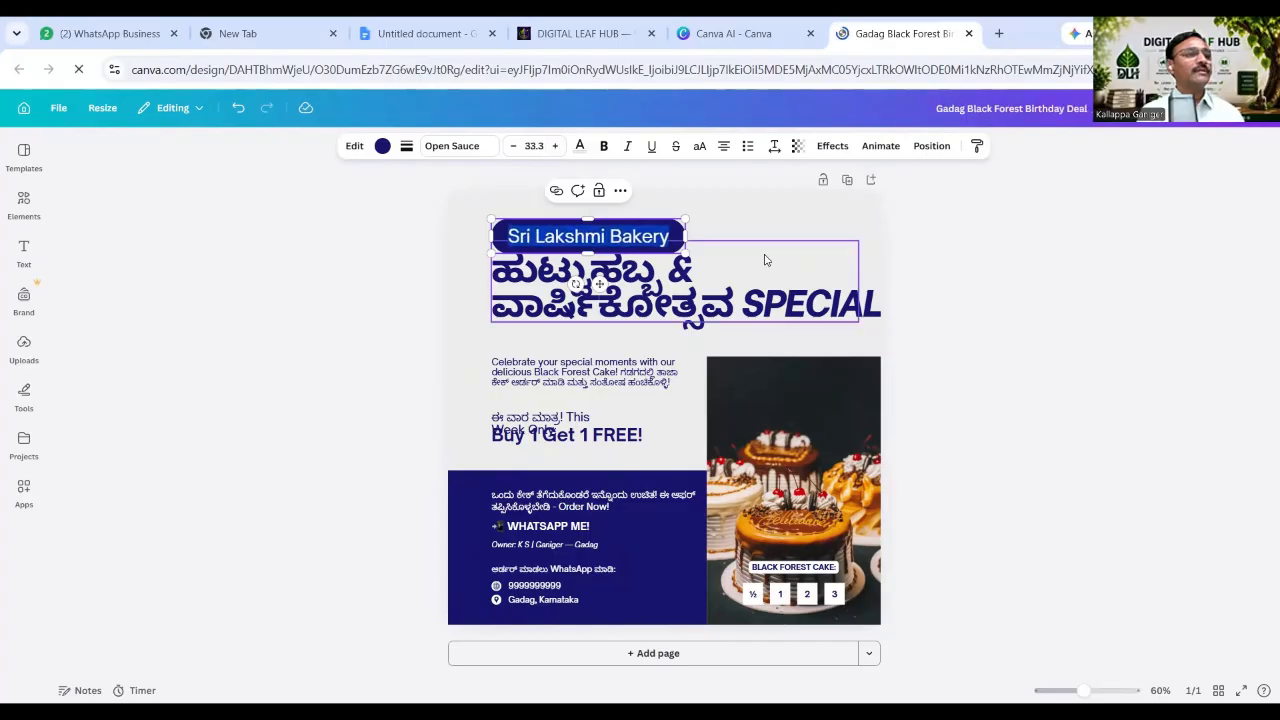
click(896, 227)
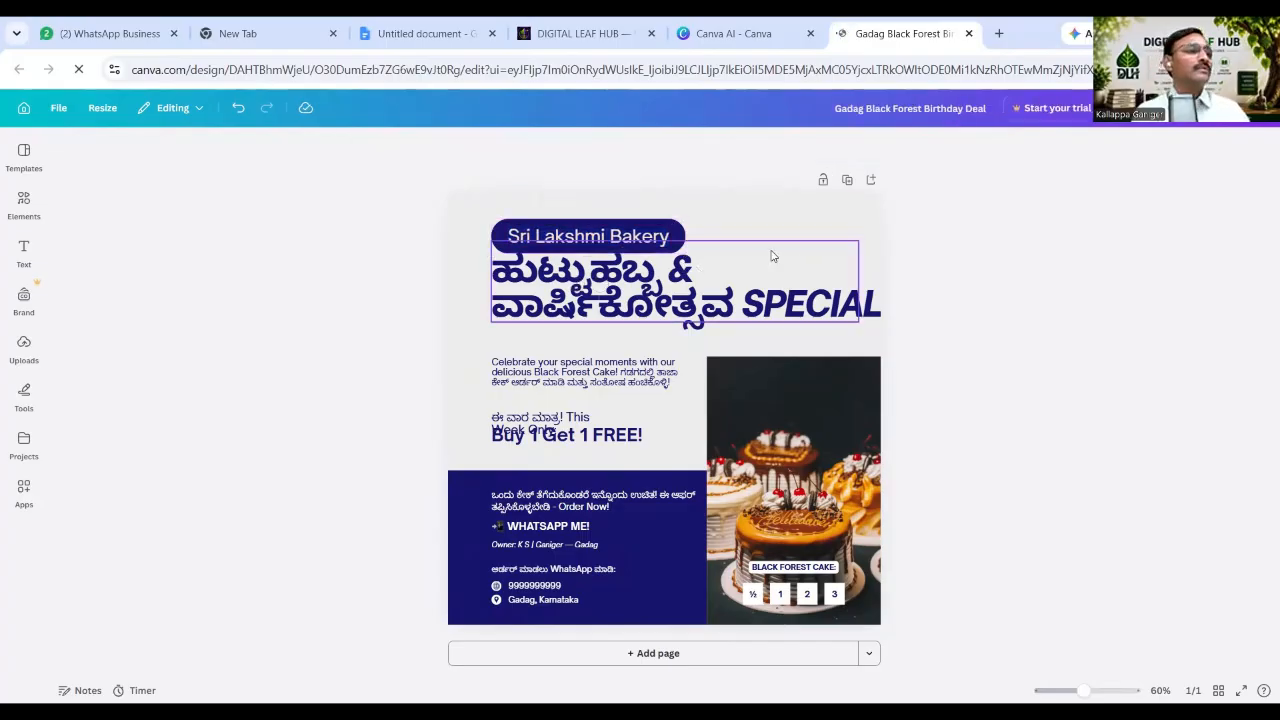
click(800, 232)
Enlarge the Kannada heading box, widen its line spacing, and fit it onto two lines.
click(863, 327)
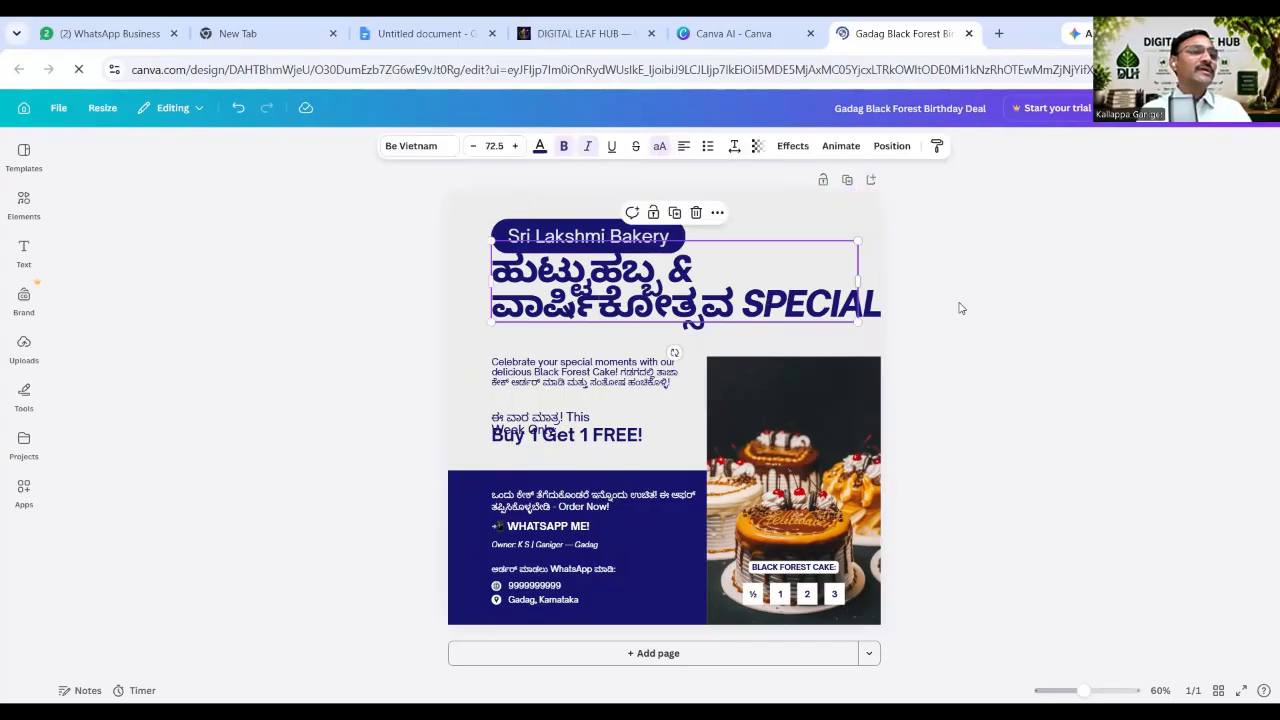
click(955, 308)
click(866, 321)
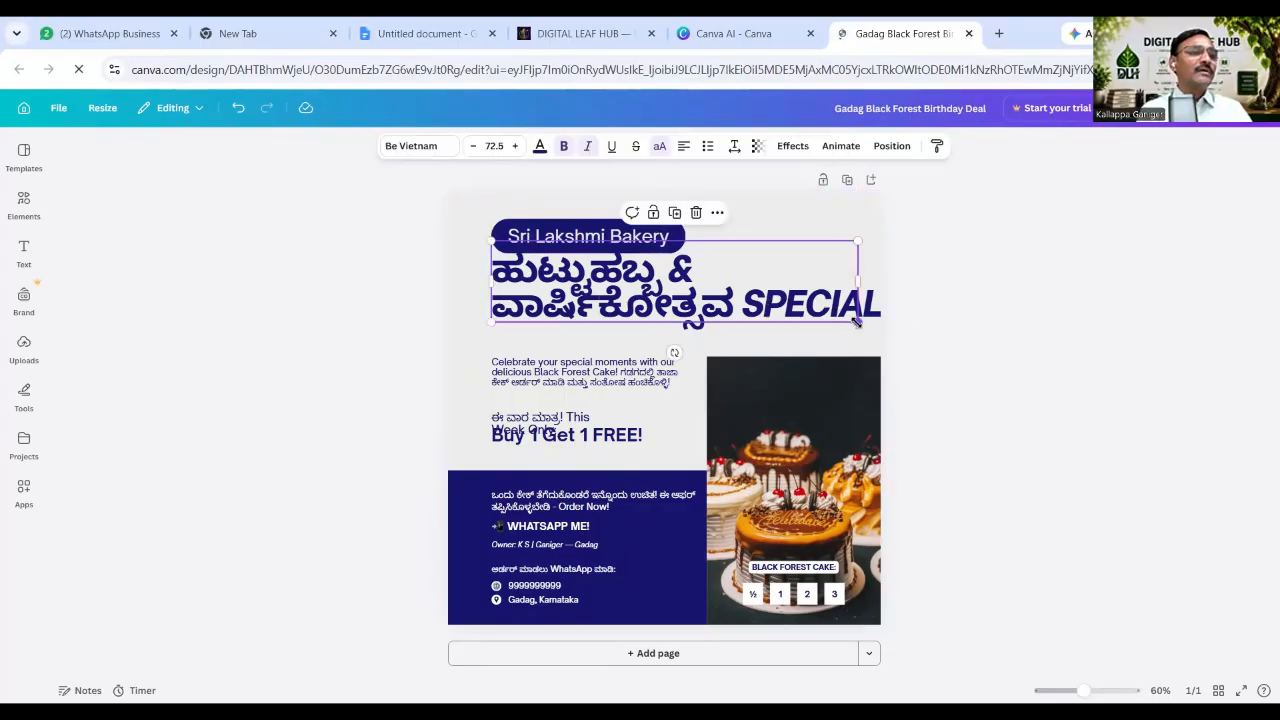
drag(859, 321, 877, 346)
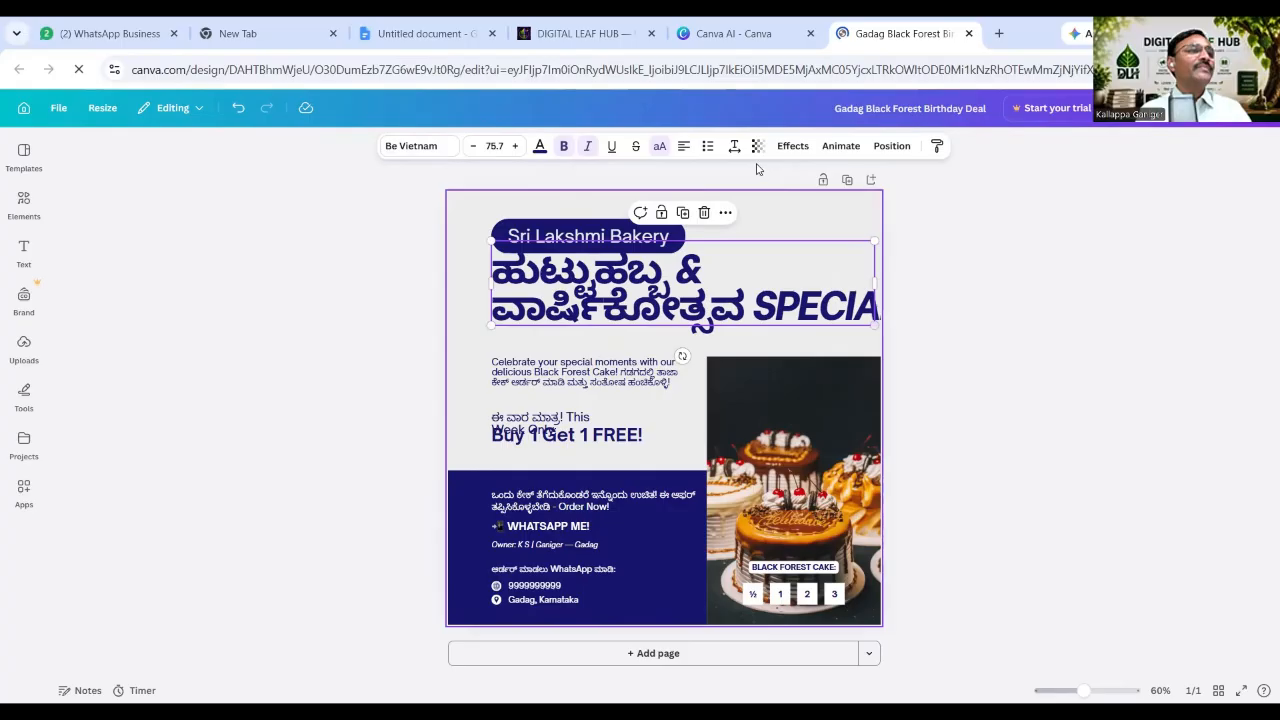
click(734, 146)
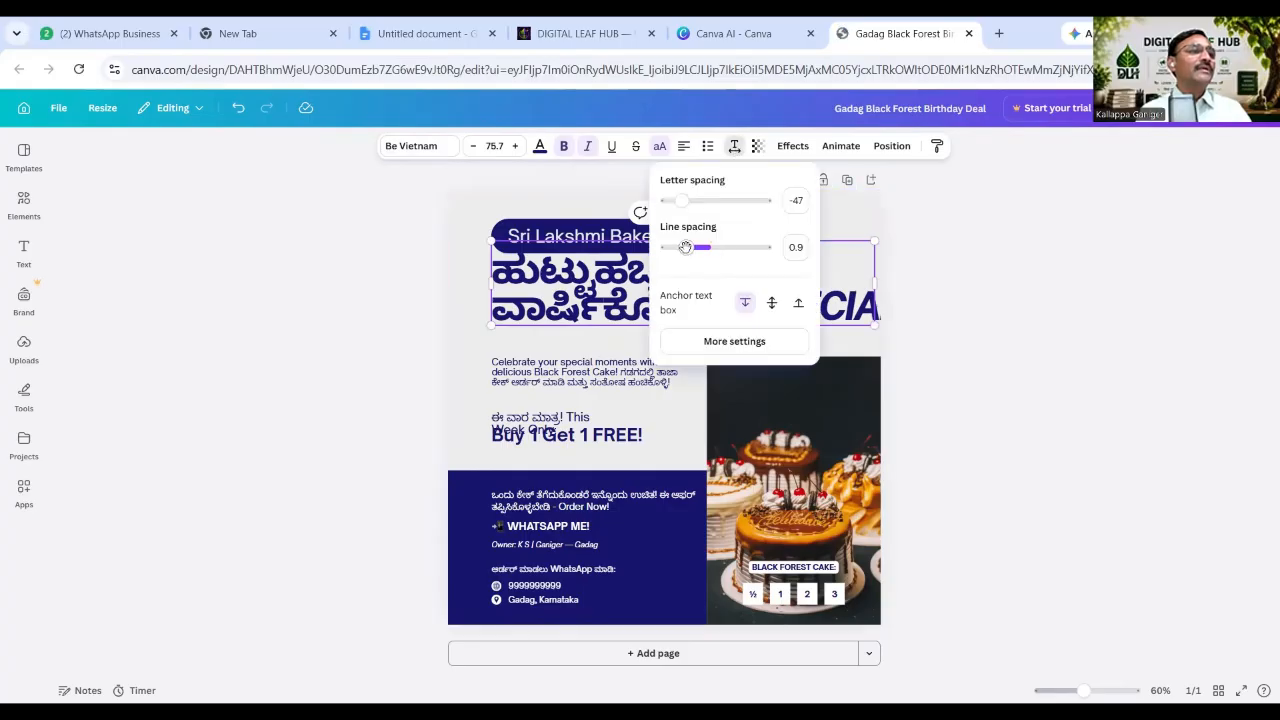
drag(682, 248, 688, 250)
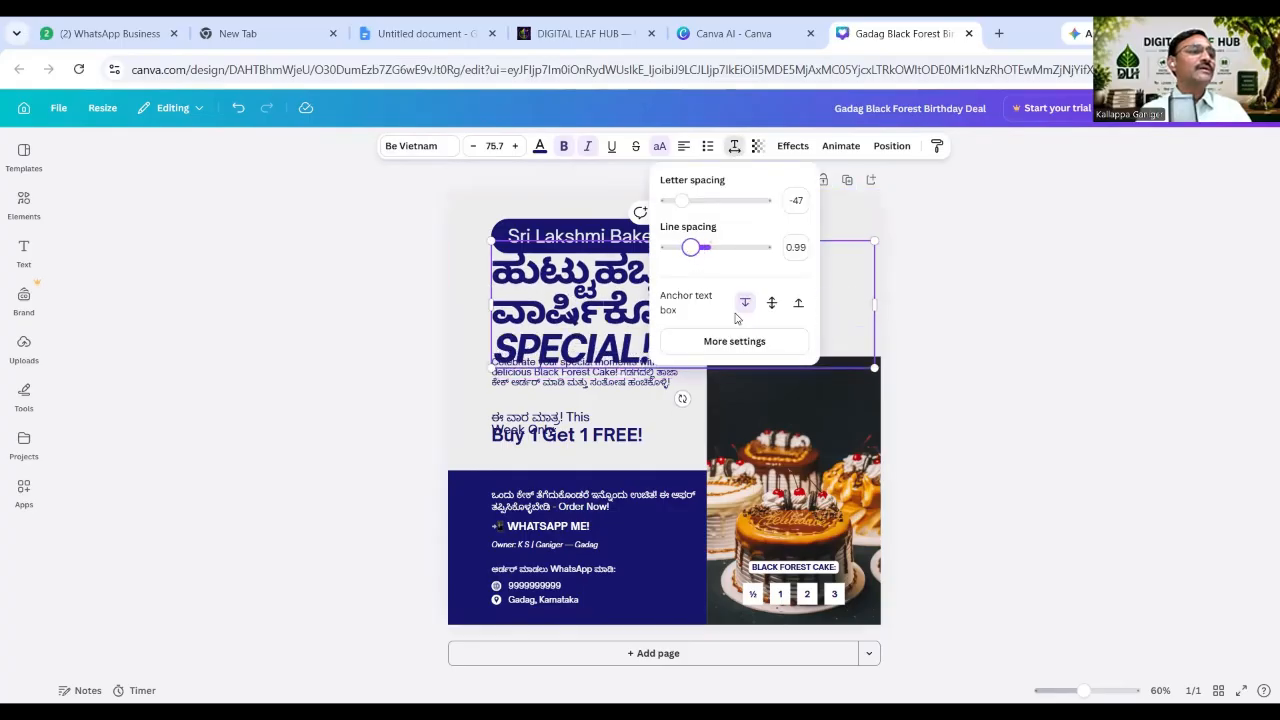
click(893, 370)
drag(875, 368, 868, 335)
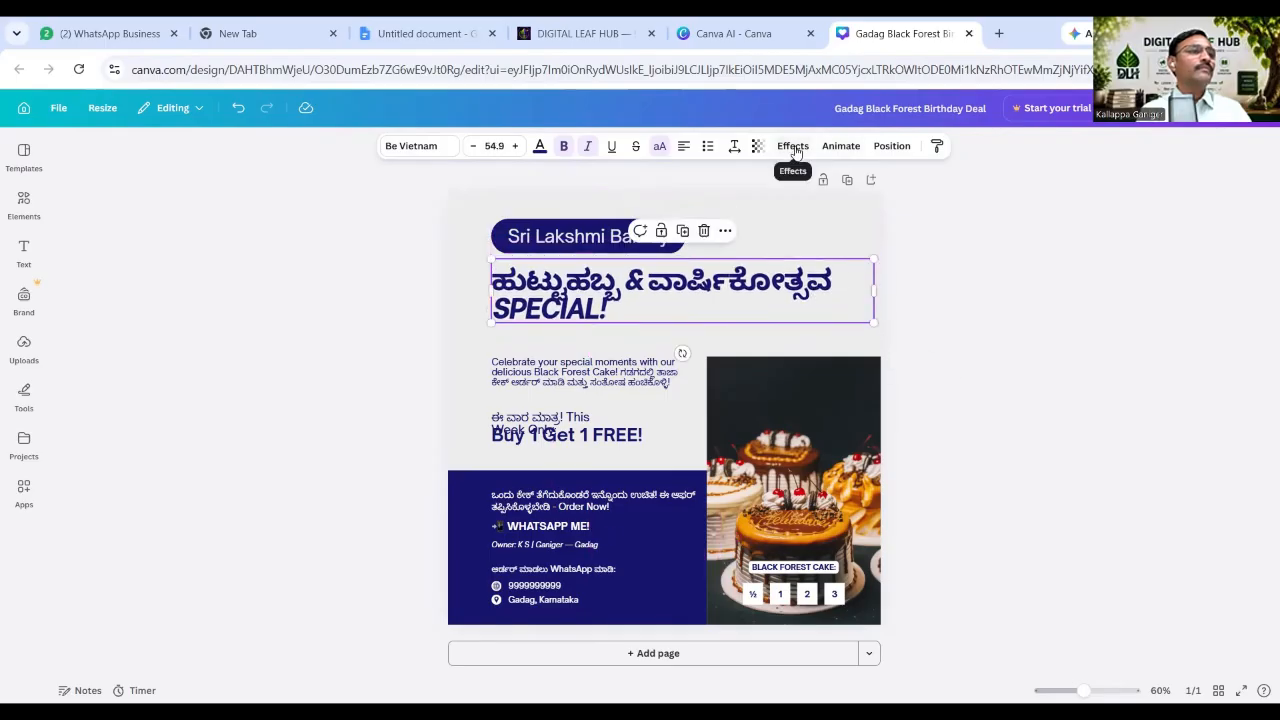
Increase the heading's line spacing further, then close the design and return to the AI chat.
click(734, 146)
drag(697, 249, 727, 248)
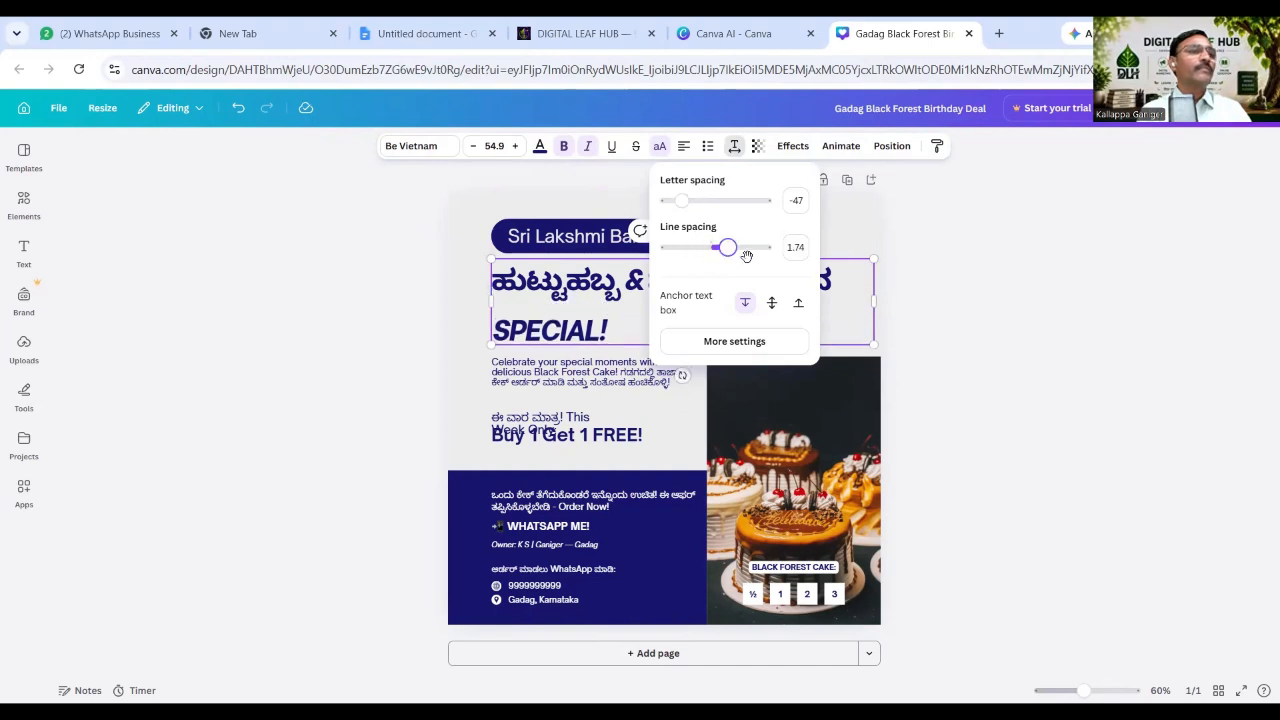
click(897, 246)
double_click(729, 323)
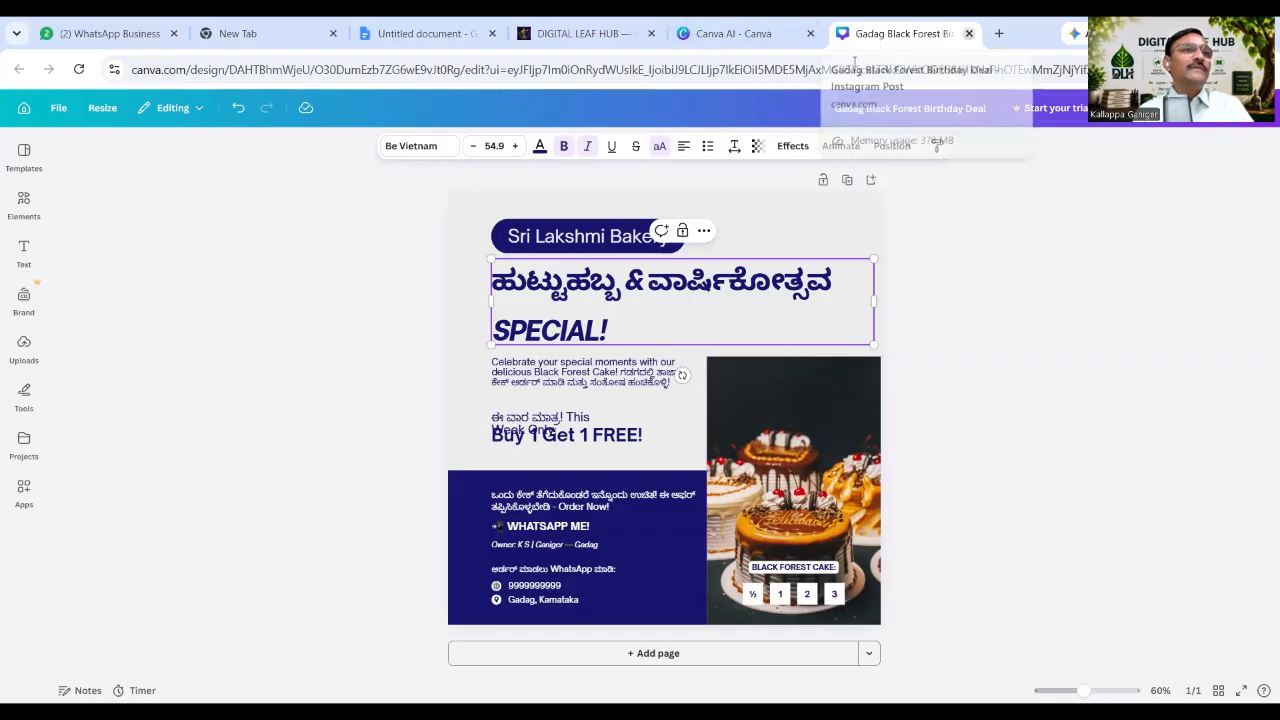
click(968, 36)
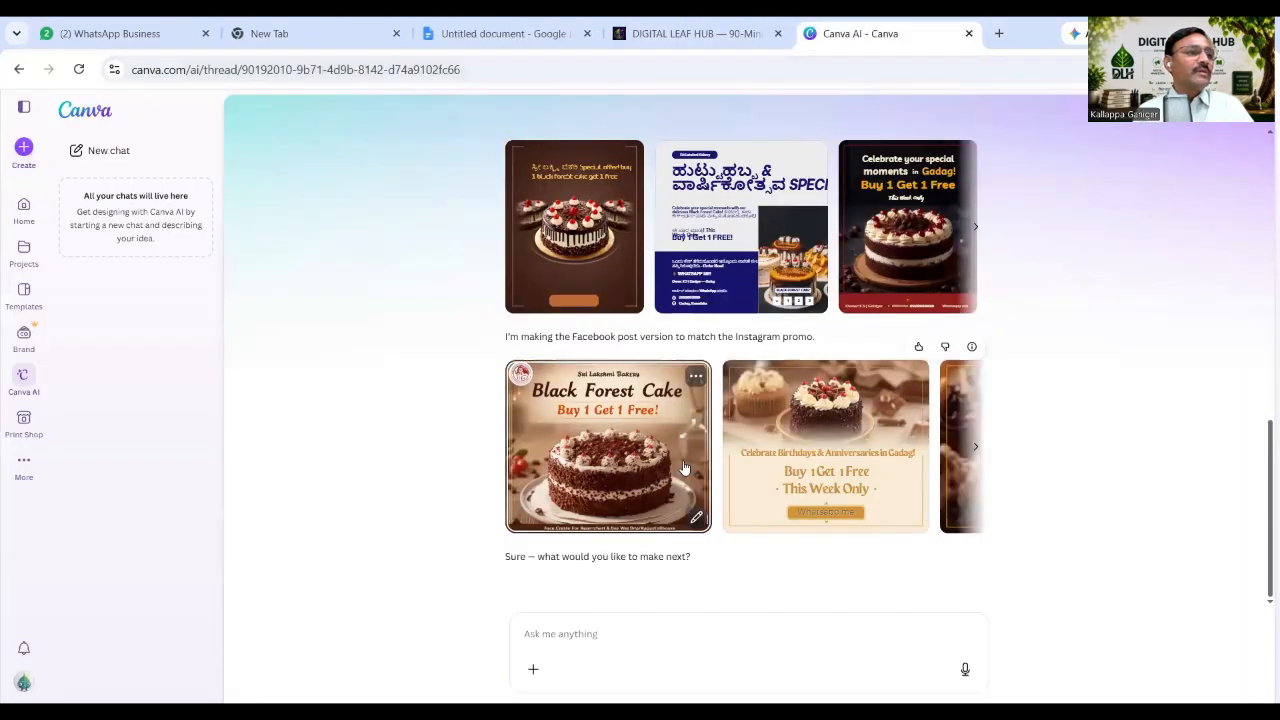
click(624, 440)
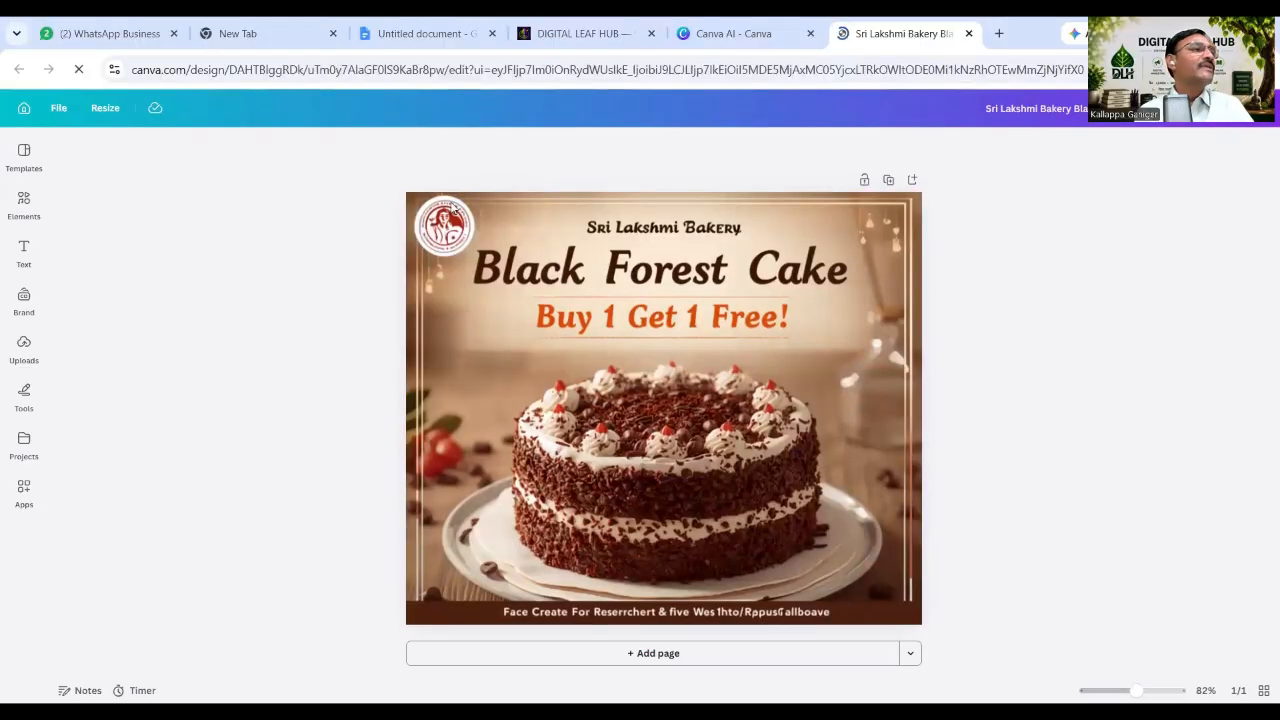
click(462, 246)
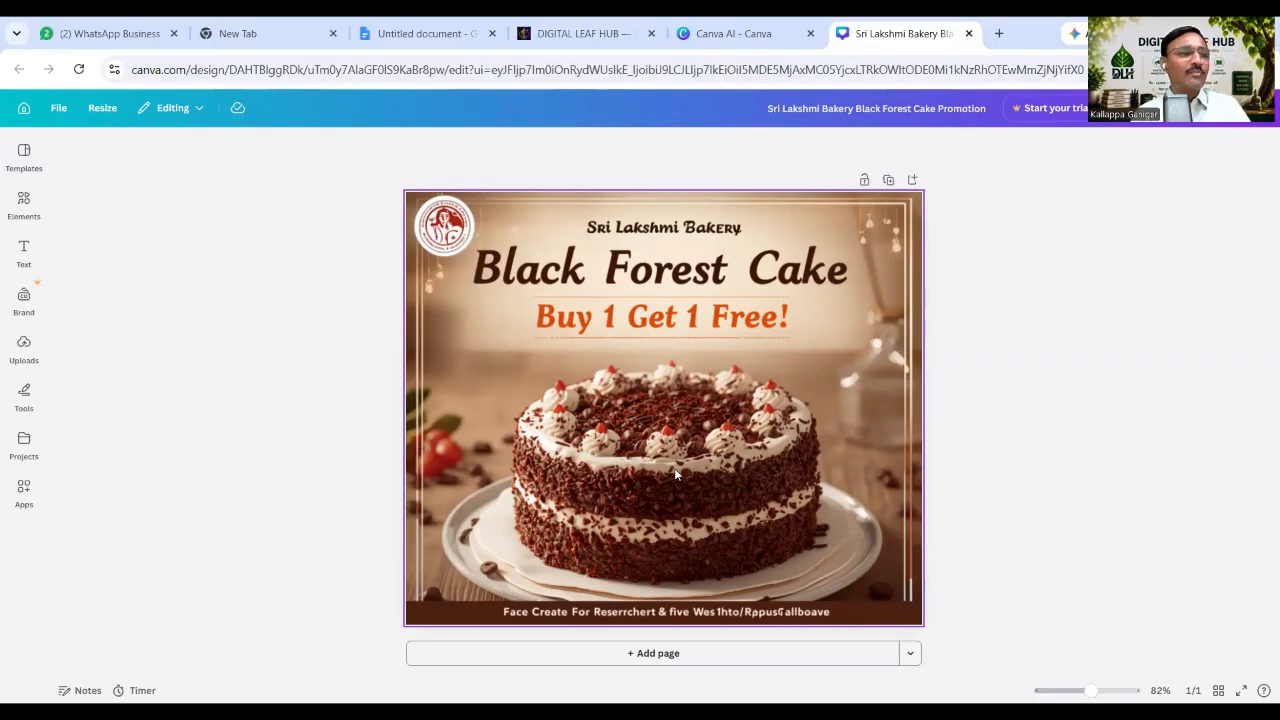
click(967, 34)
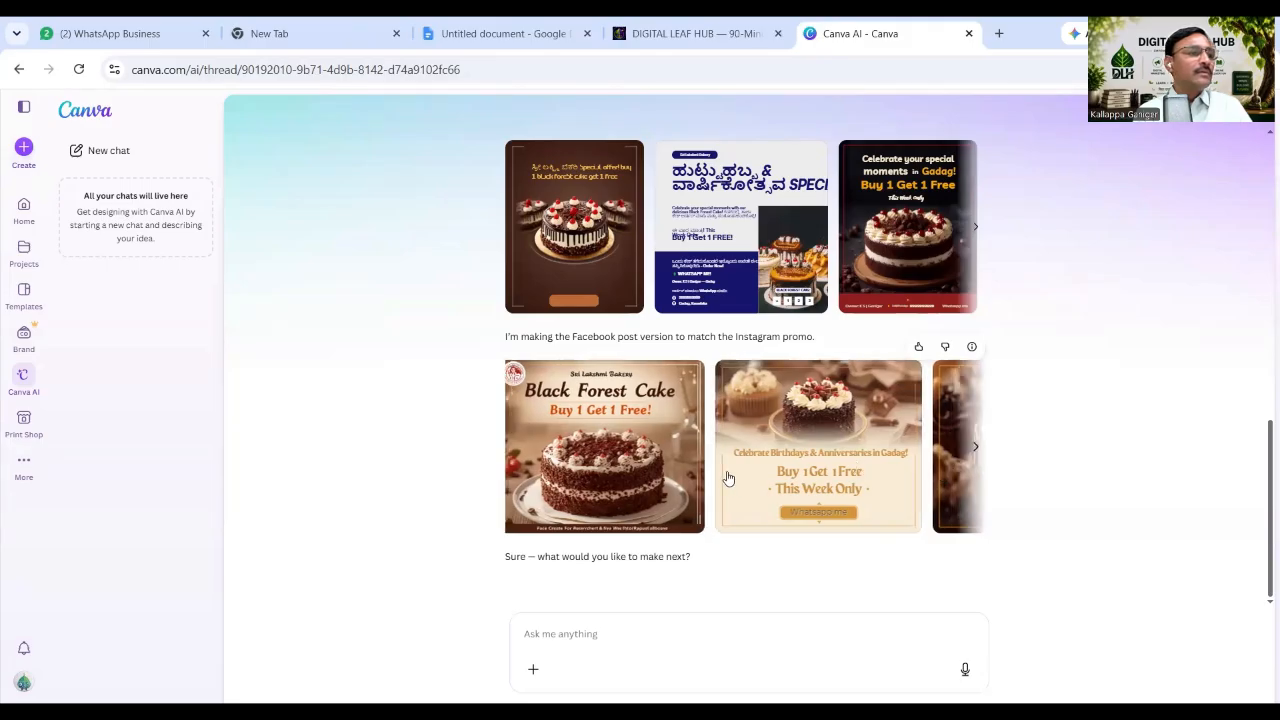
scroll(726, 477, right, 4)
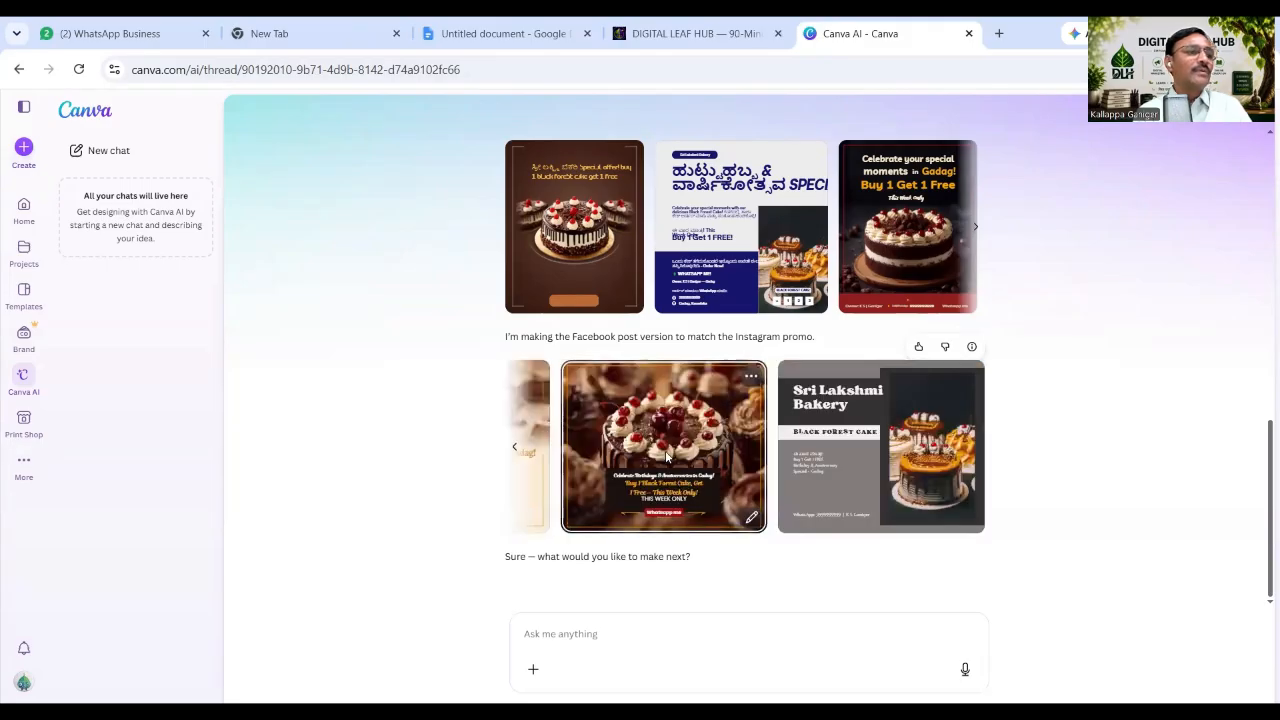
click(667, 457)
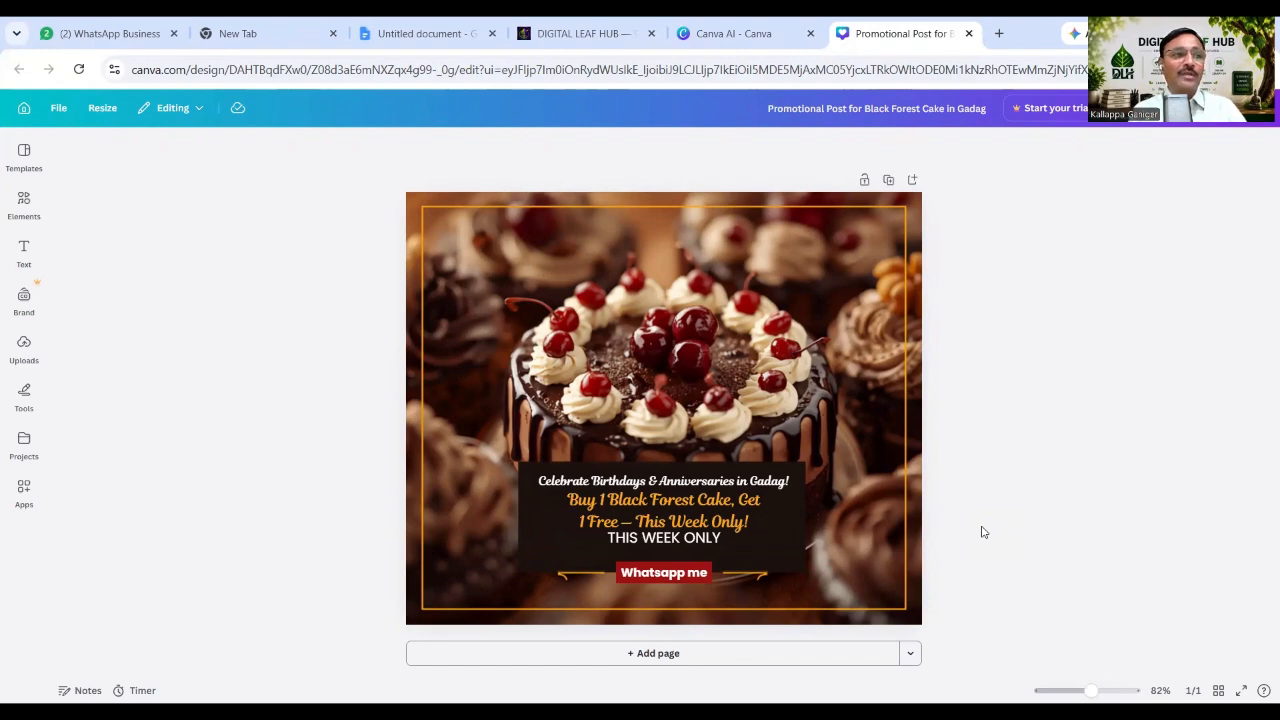
click(969, 35)
click(485, 33)
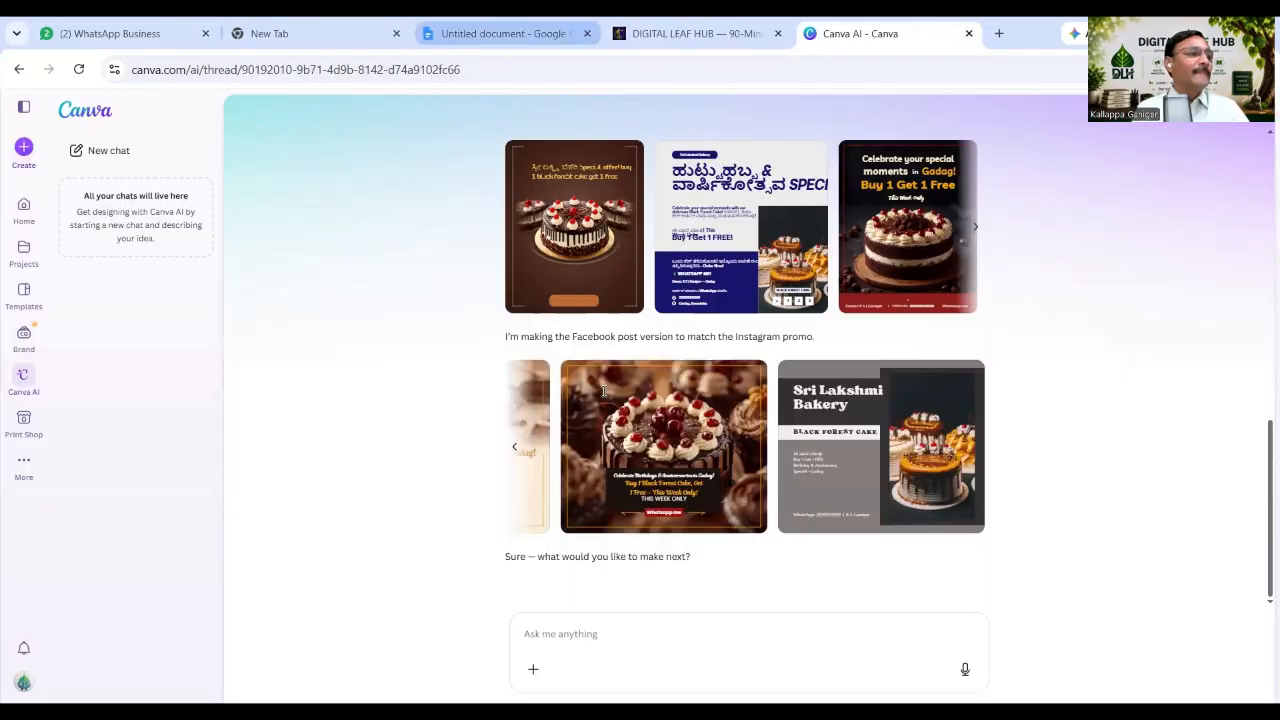
scroll(625, 417, down, 2)
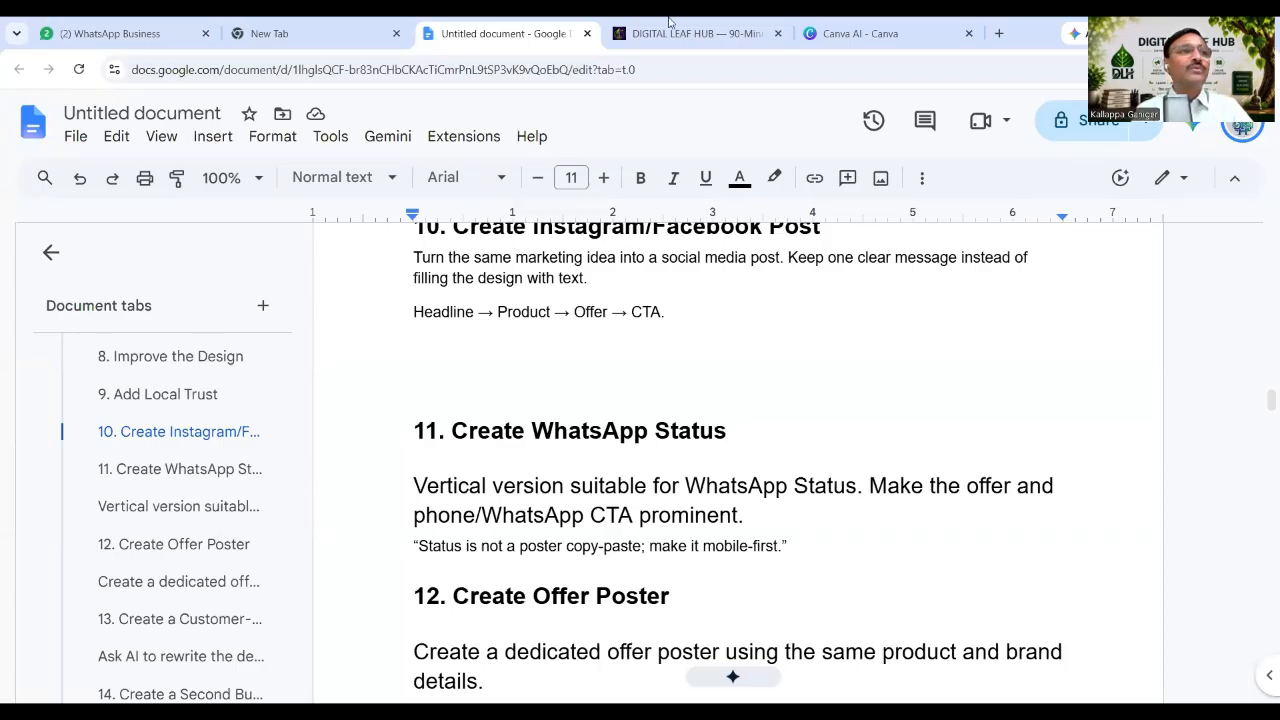
click(858, 33)
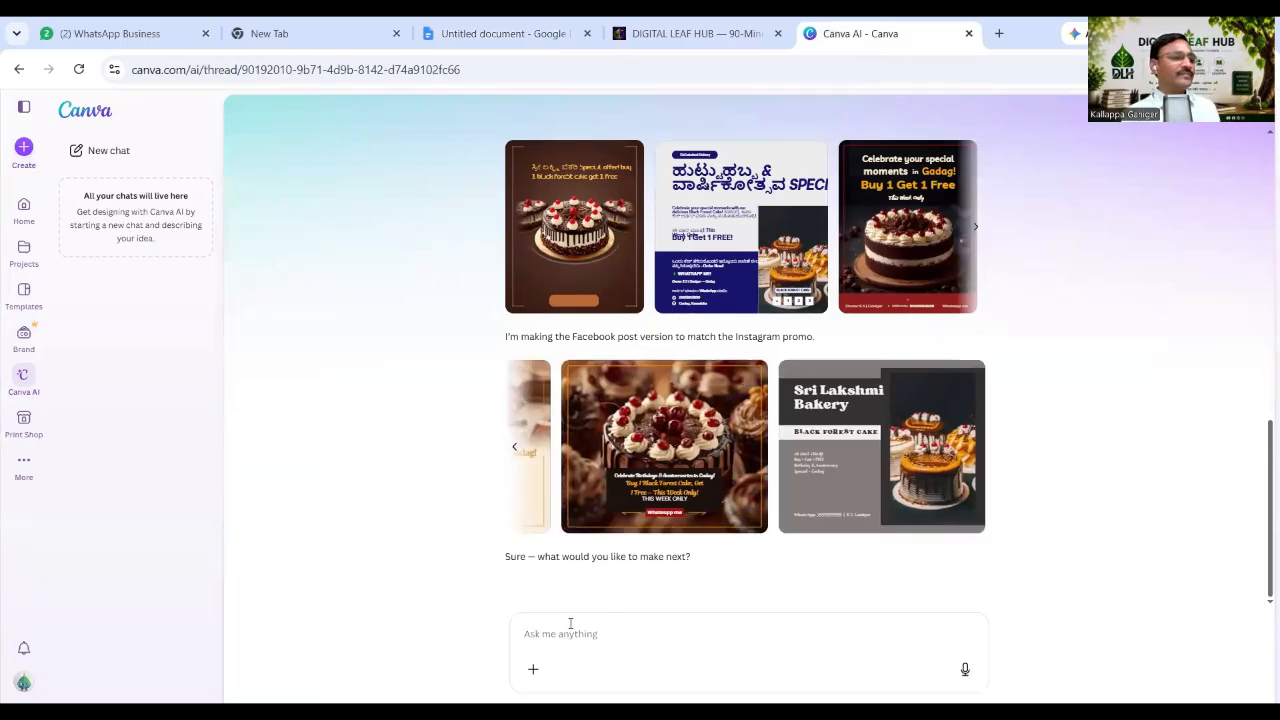
Send Canva AI the request 'Give me on whatsapp Status Poster 9:16'.
click(529, 627)
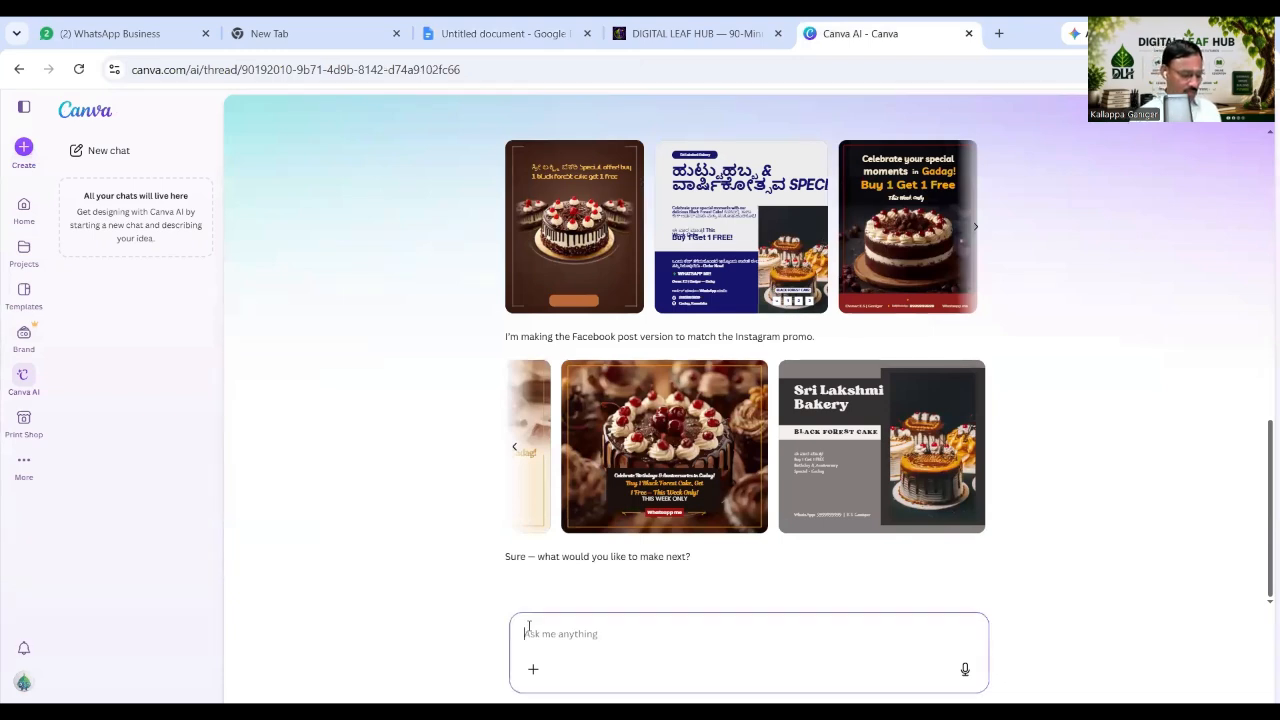
text(G)
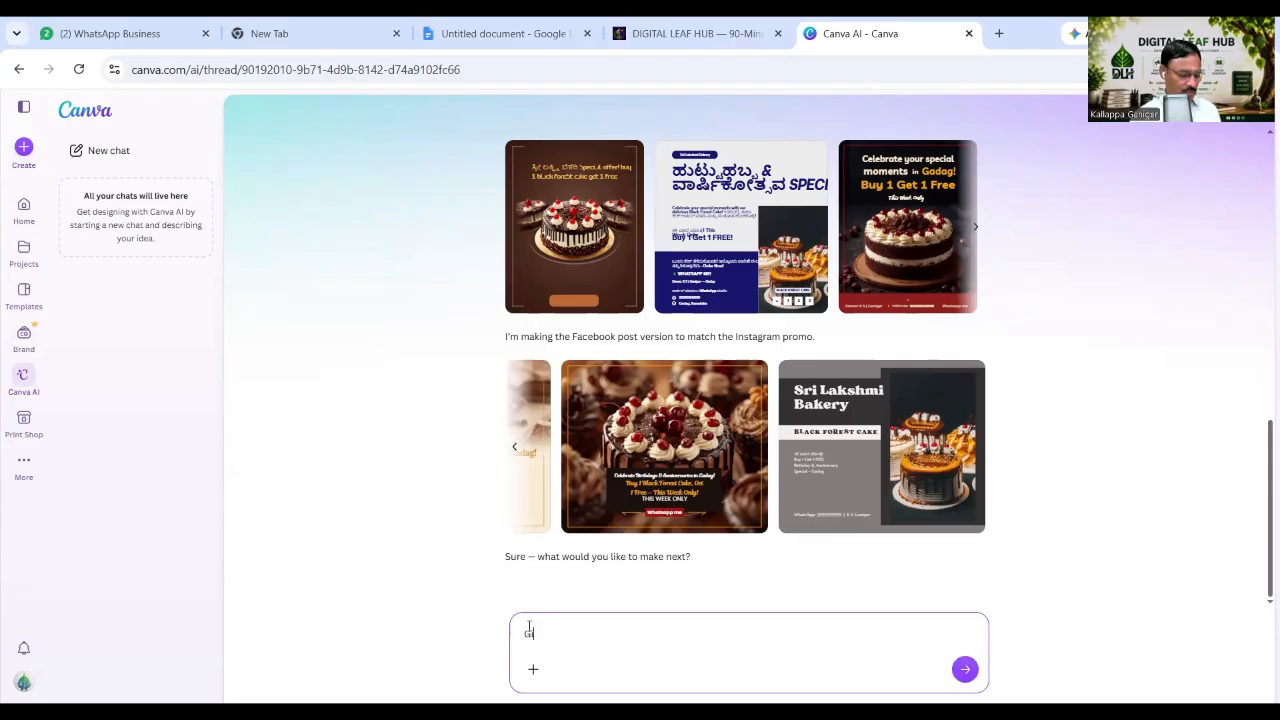
text(ive)
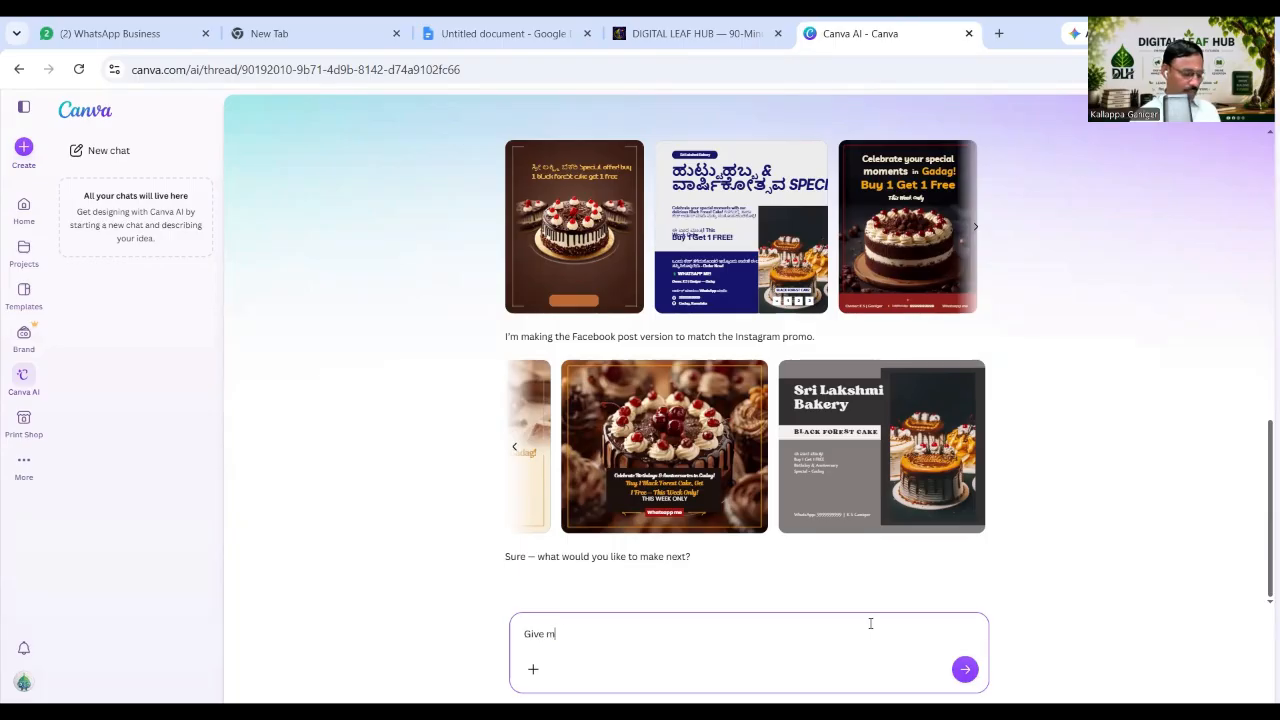
text(me o)
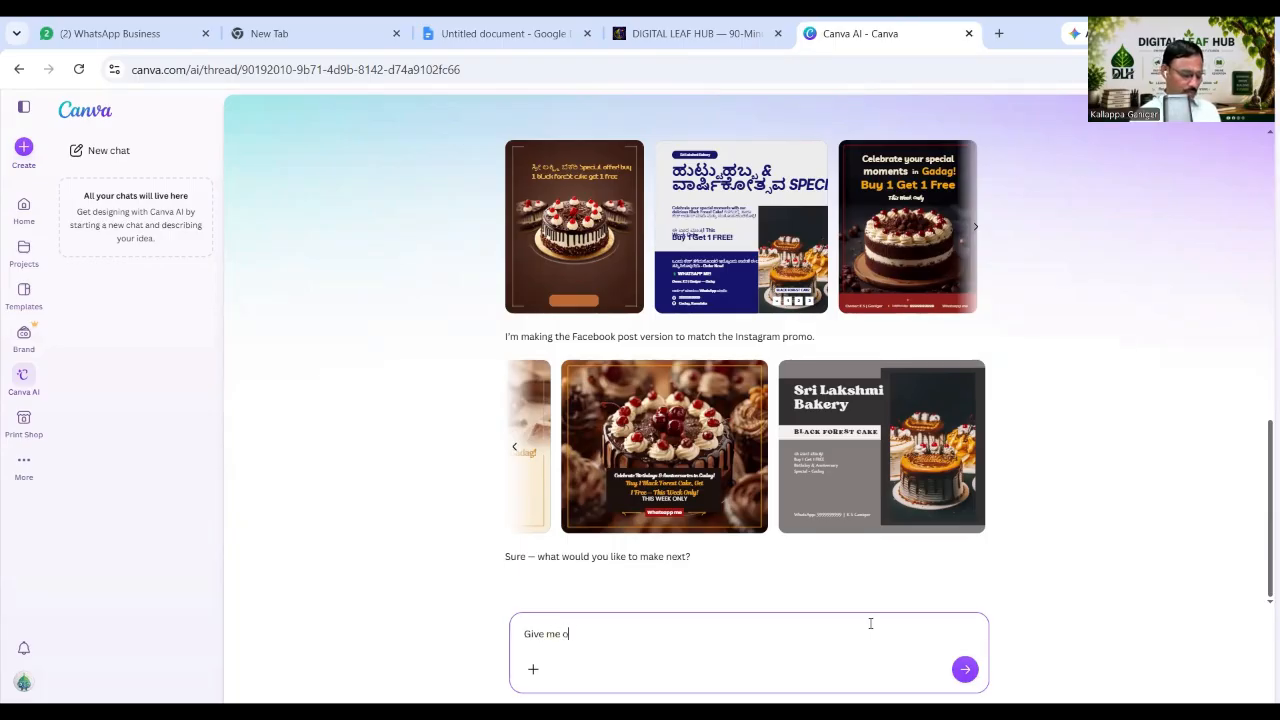
text(n whats)
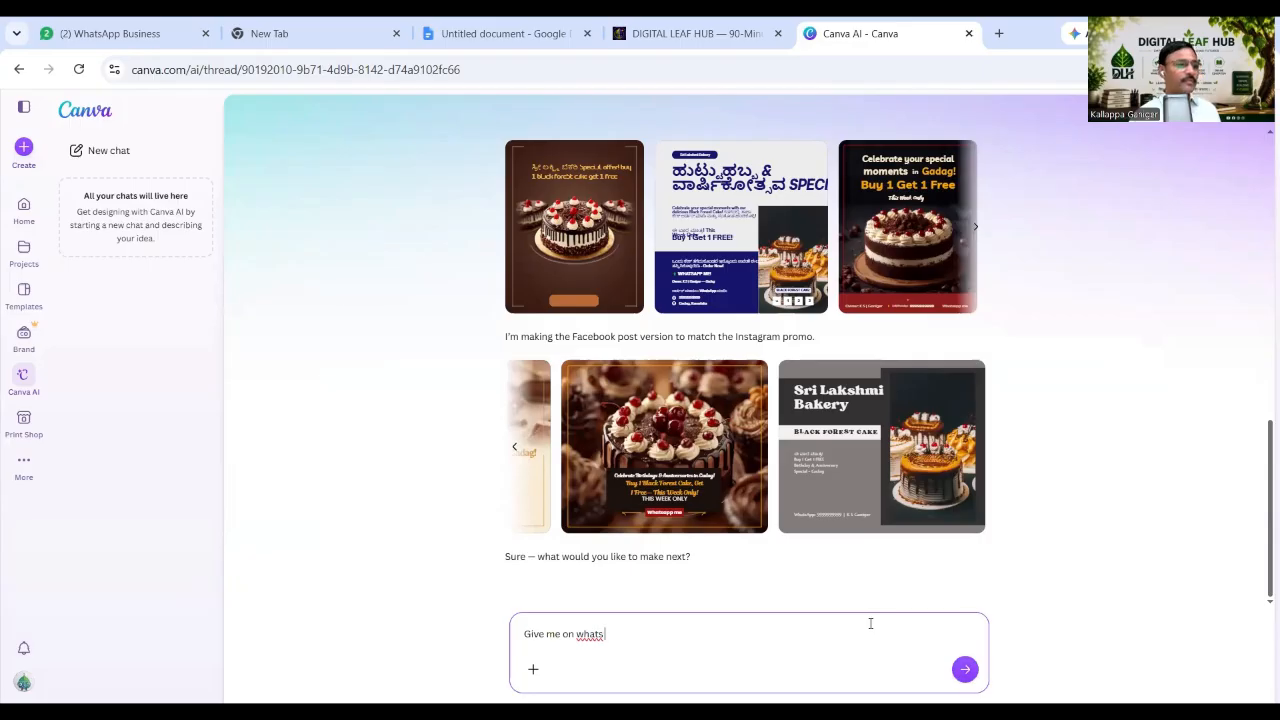
text(ap)
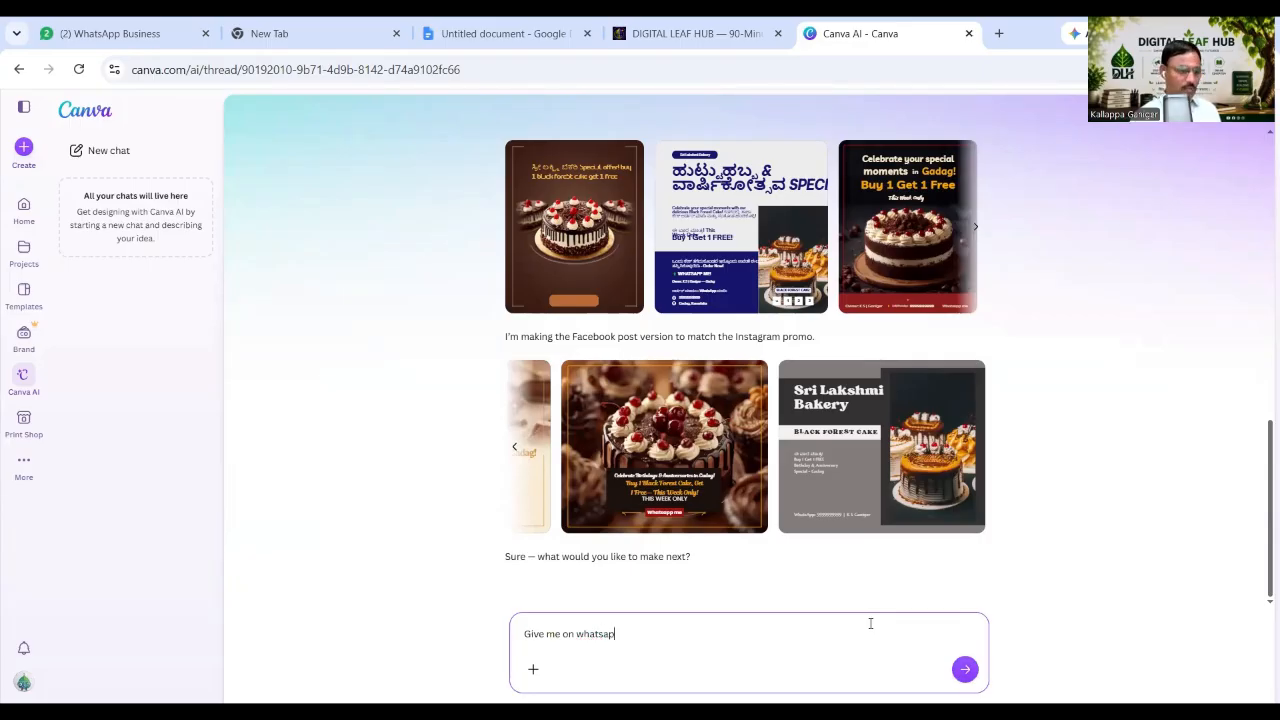
text(p Statu)
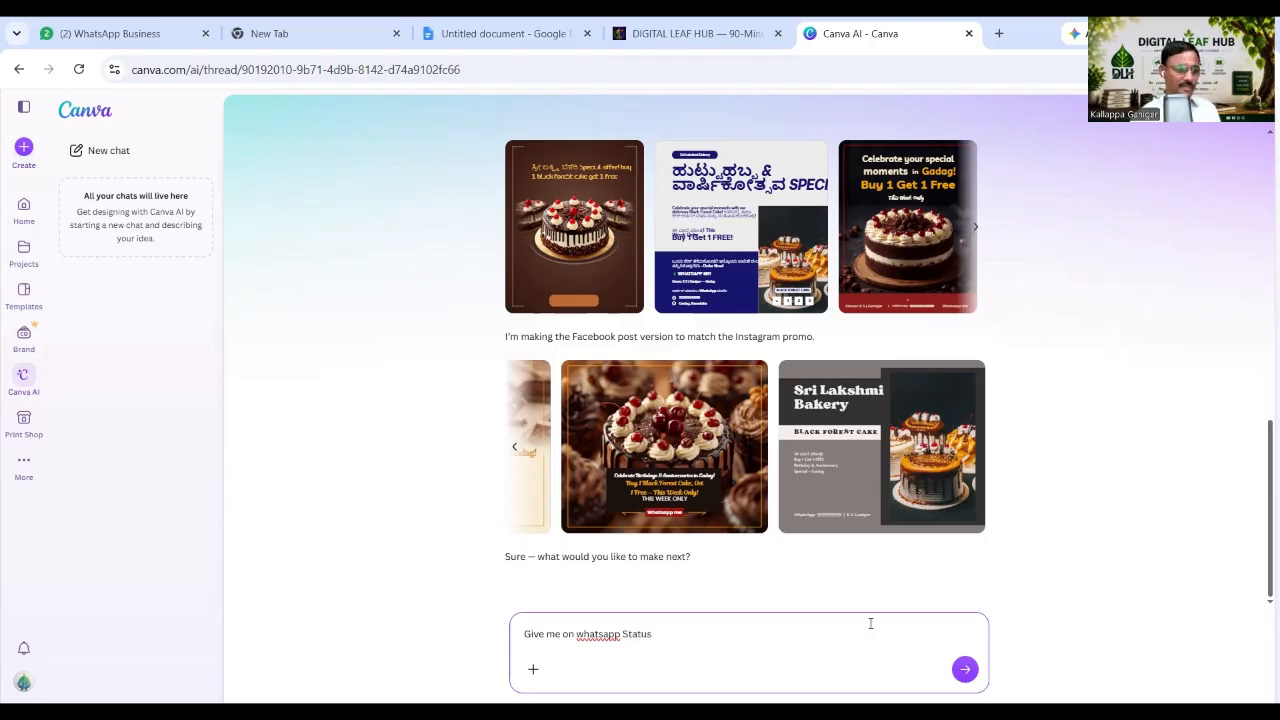
text(s)
text( Po)
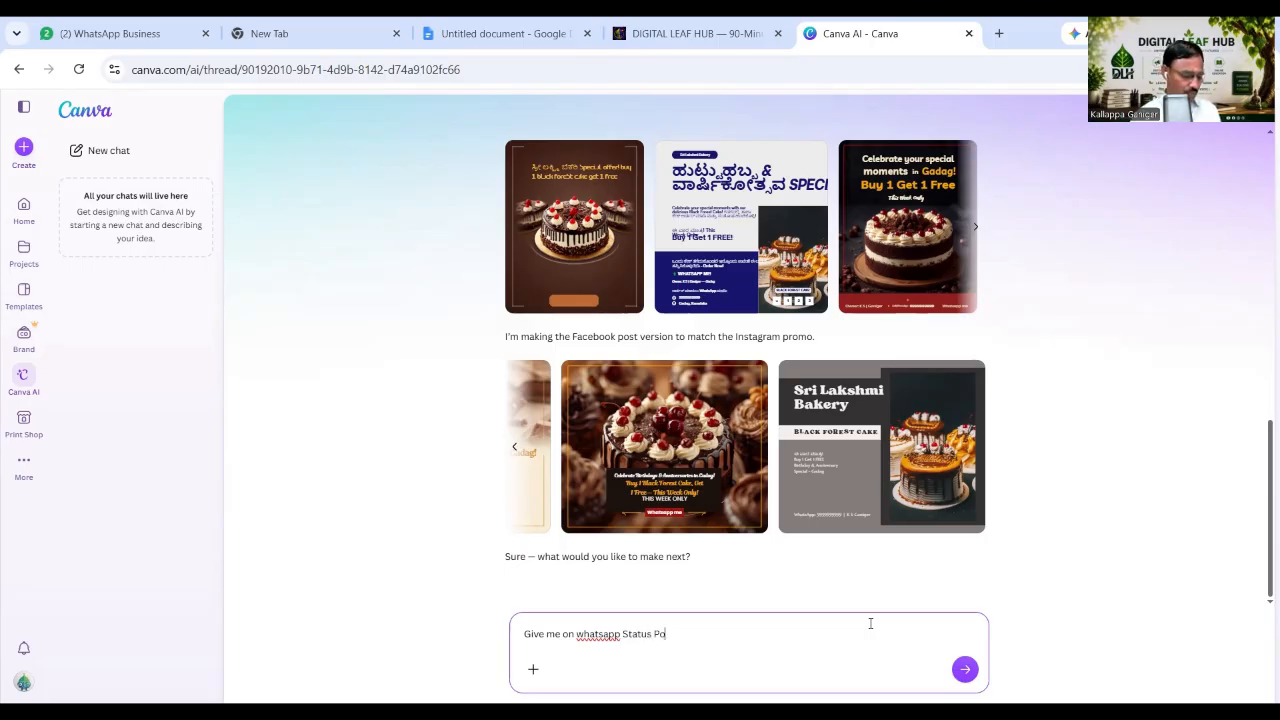
text(ster)
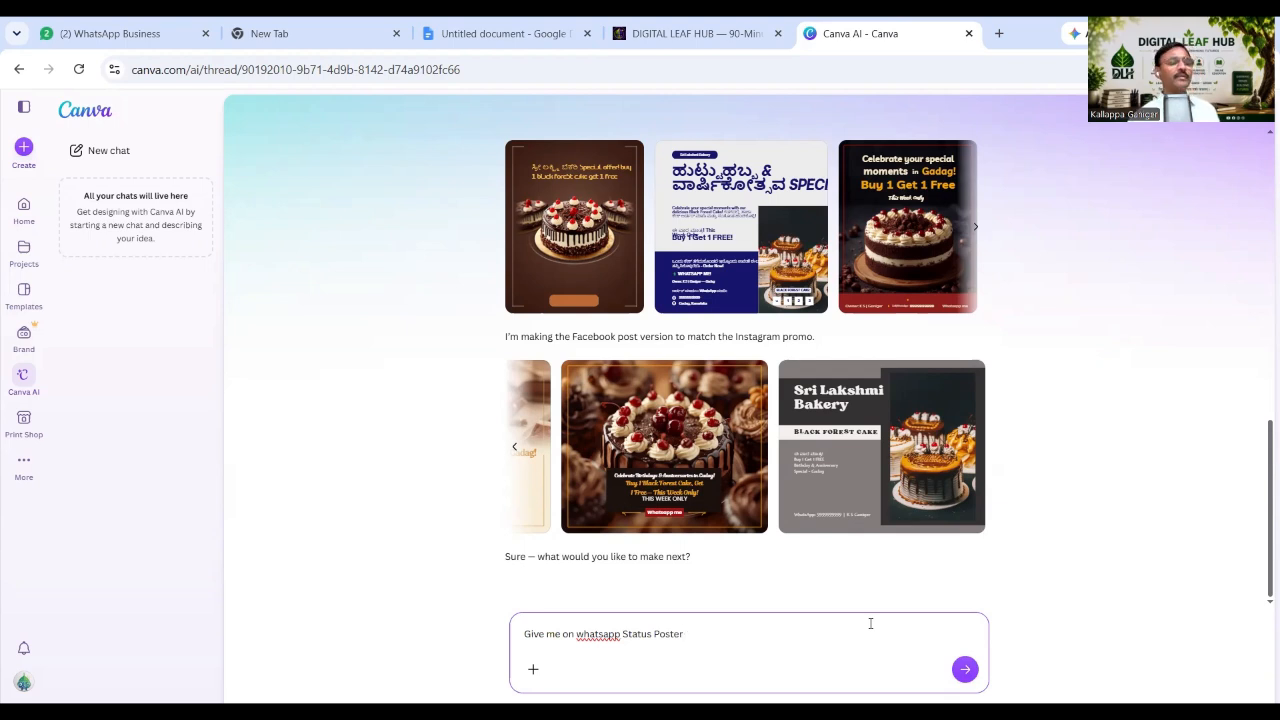
text( 9)
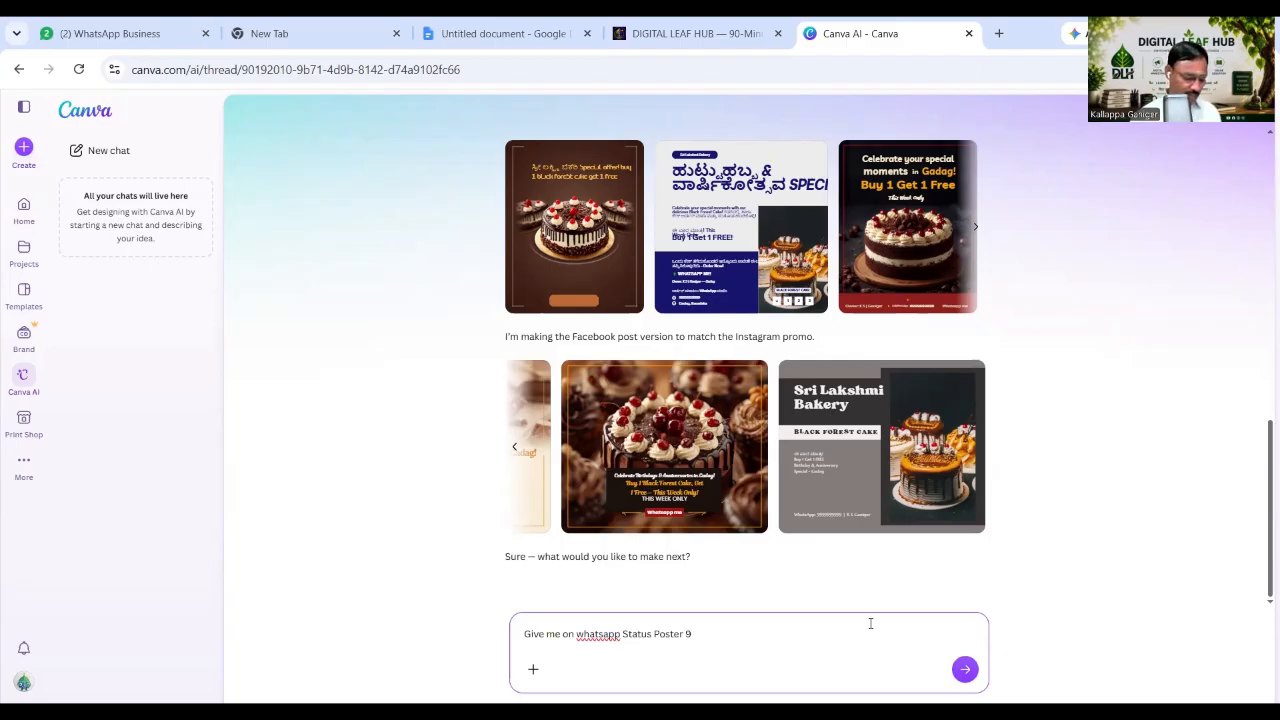
text(:)
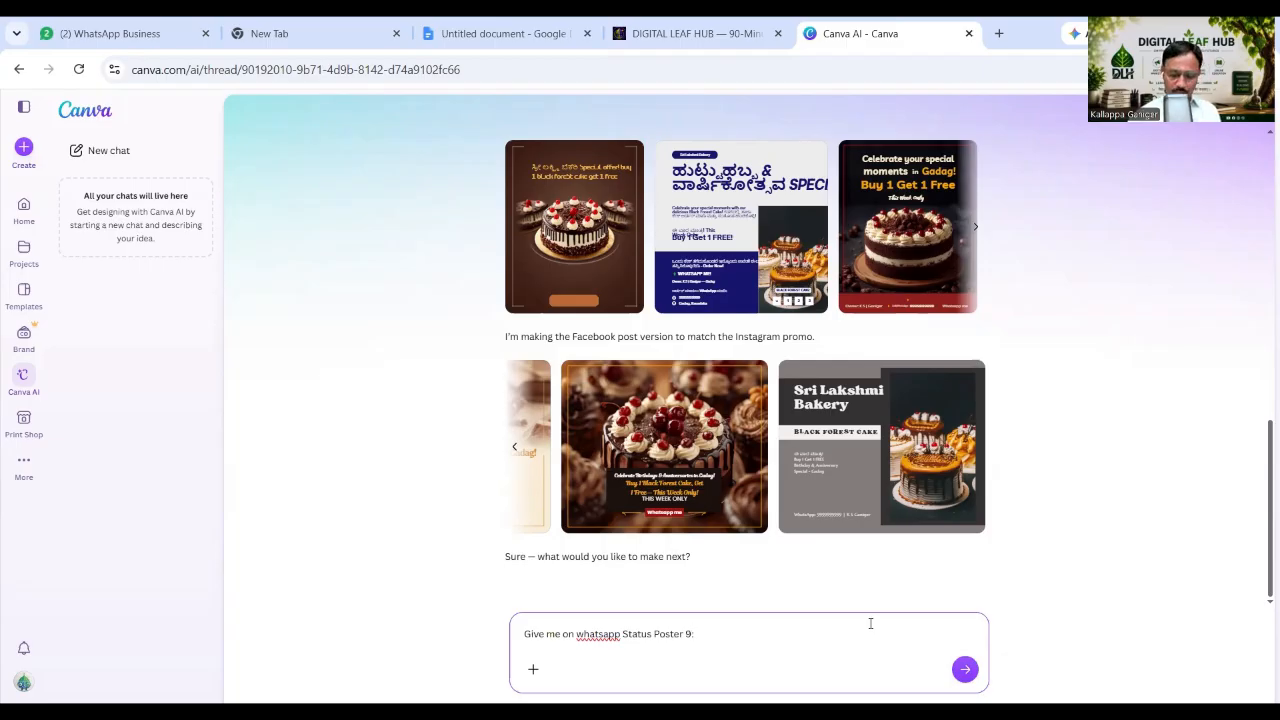
text(16)
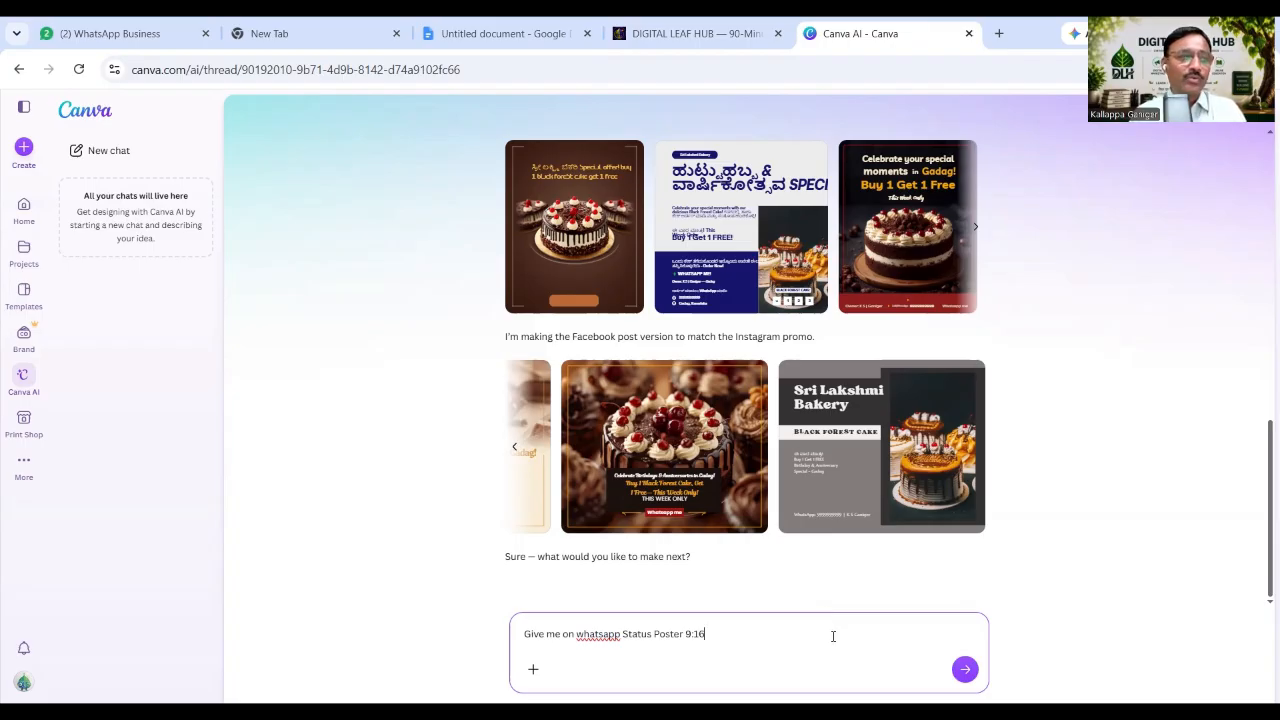
click(965, 669)
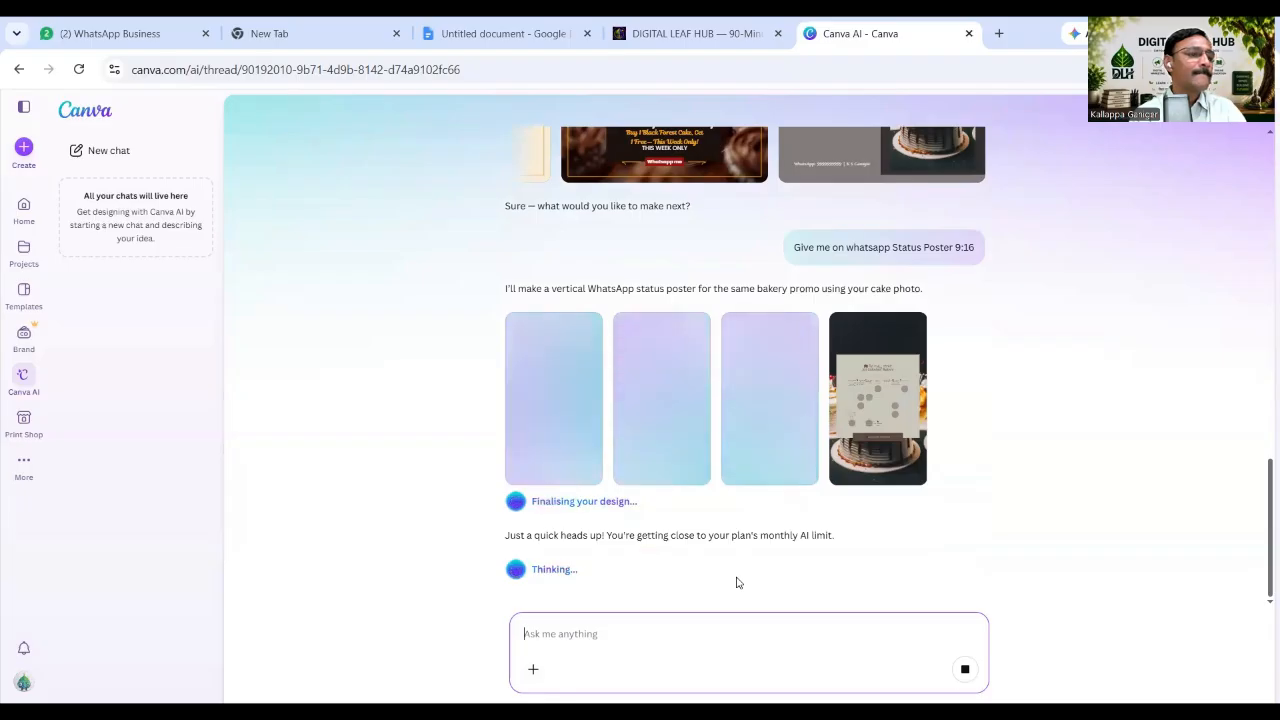
In the lesson notes, select section 12's offer poster instruction and 'BLACK FOREST CAKE – 10% OFF – This Week Only' example.
click(445, 33)
scroll(606, 420, down, 3)
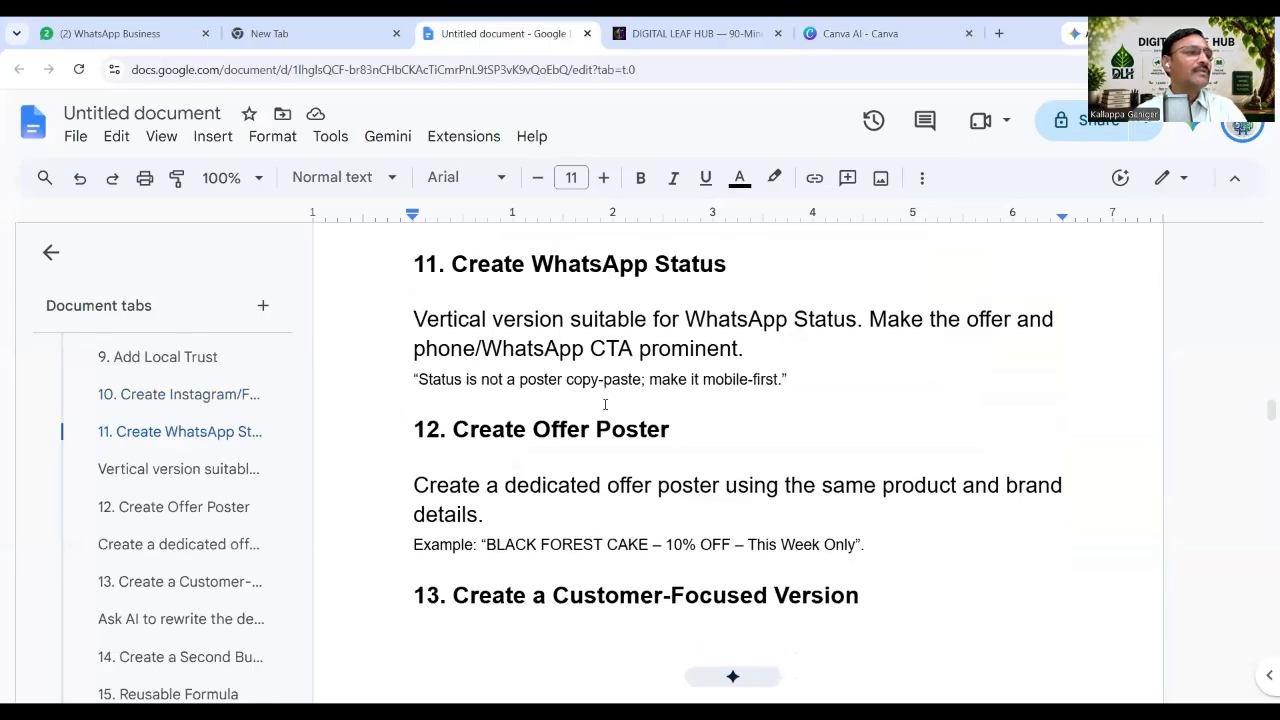
click(553, 320)
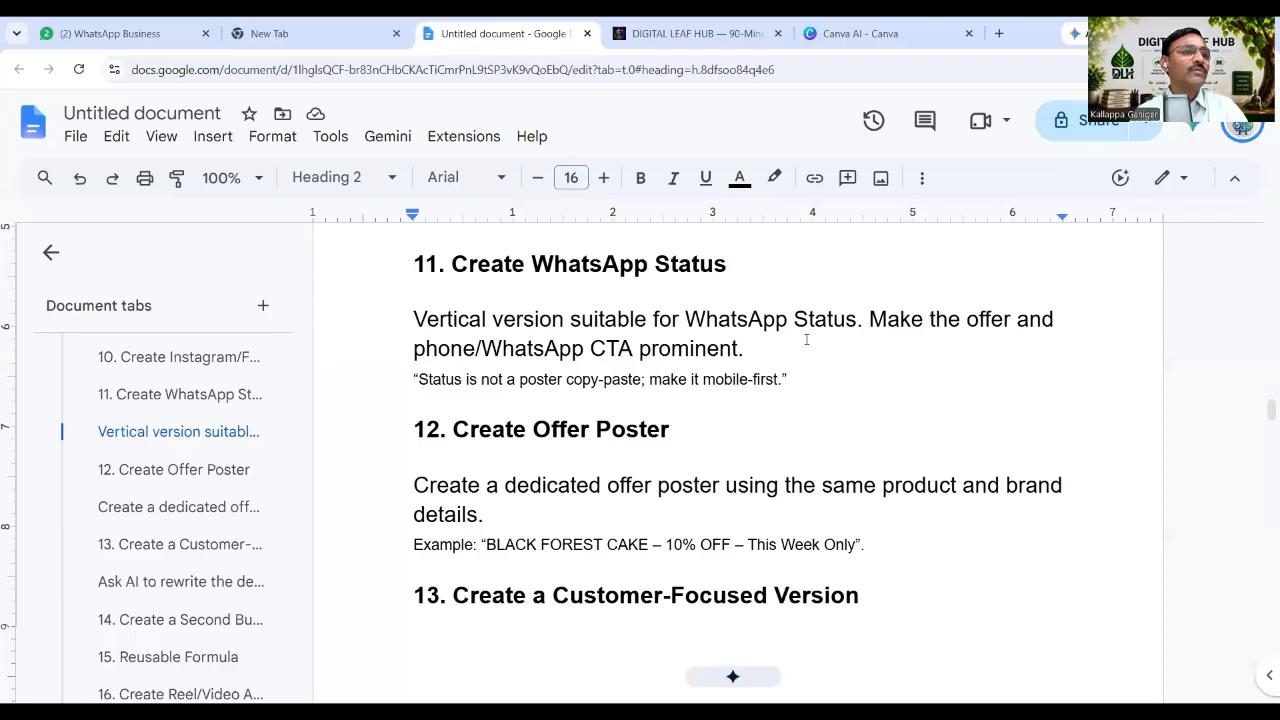
scroll(569, 431, down, 1)
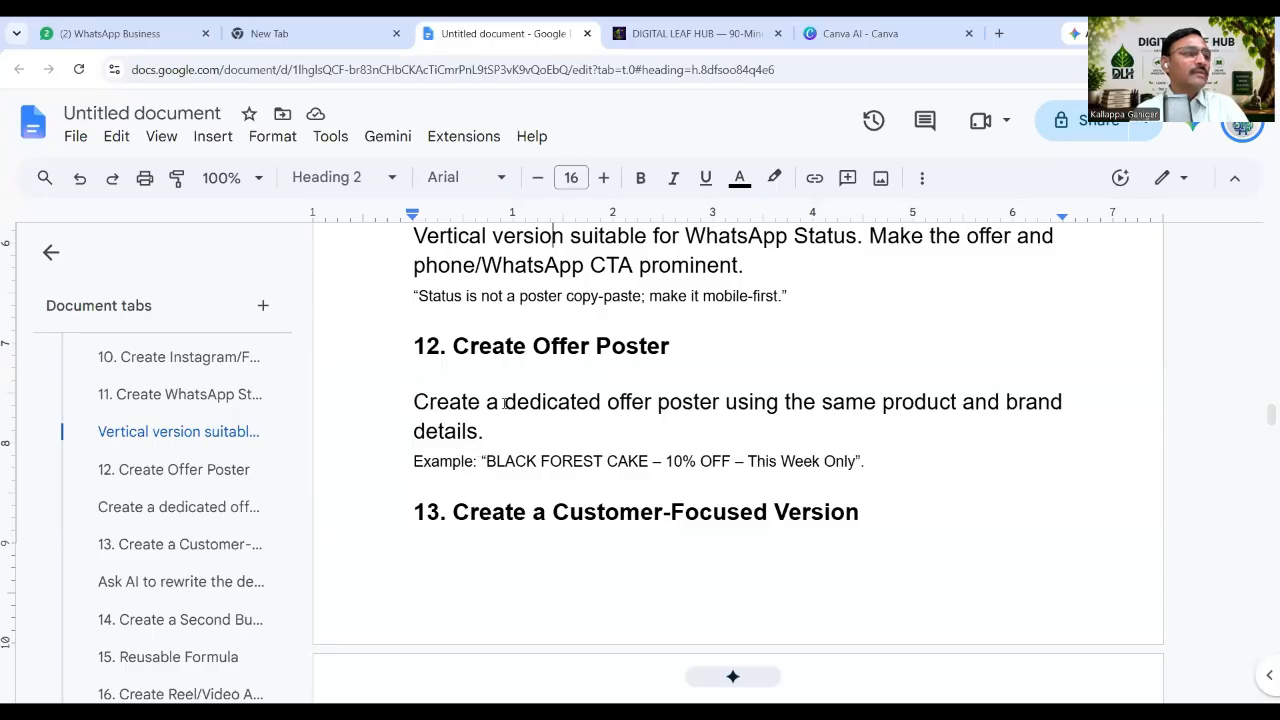
drag(517, 402, 413, 402)
drag(764, 444, 864, 453)
key(ctrl+c)
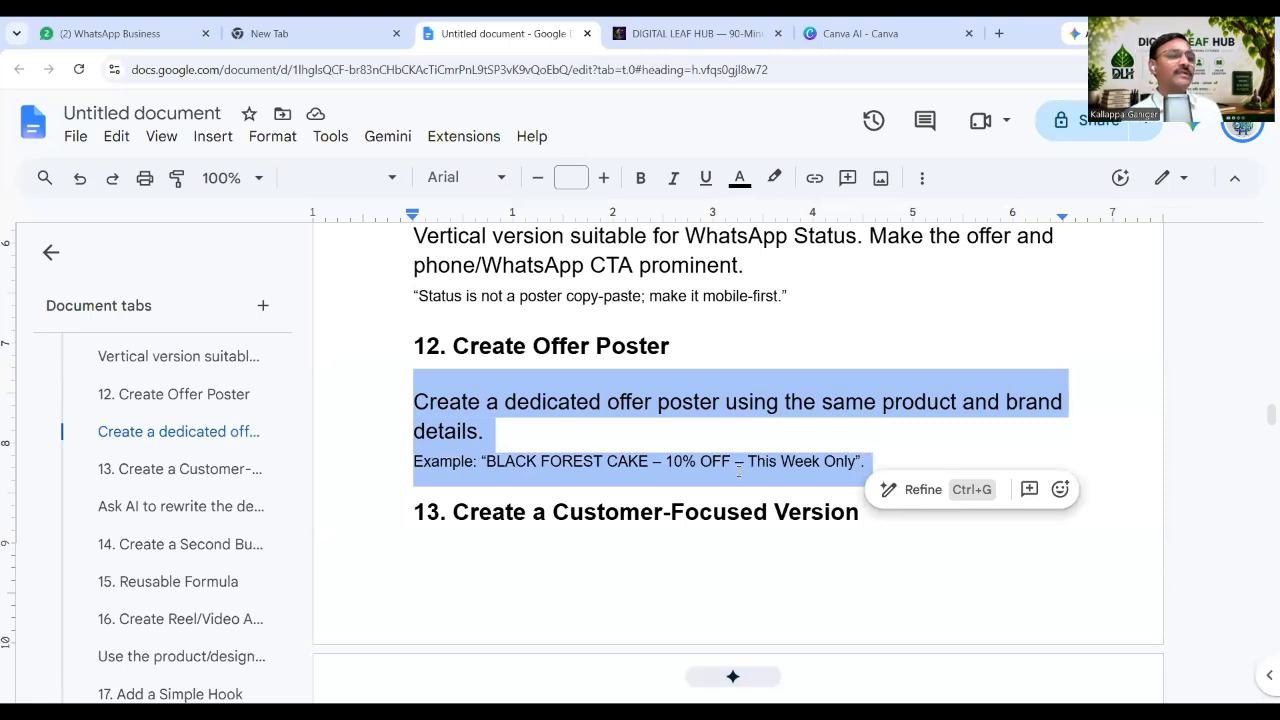
click(855, 33)
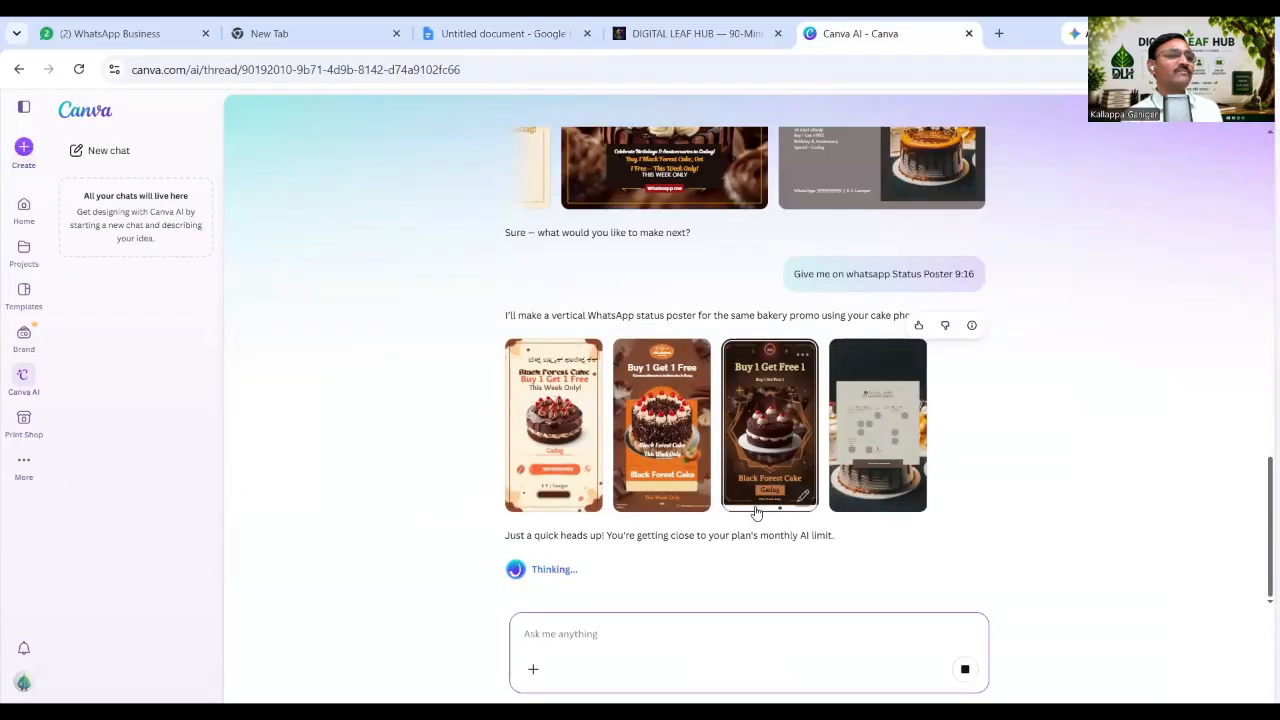
click(762, 455)
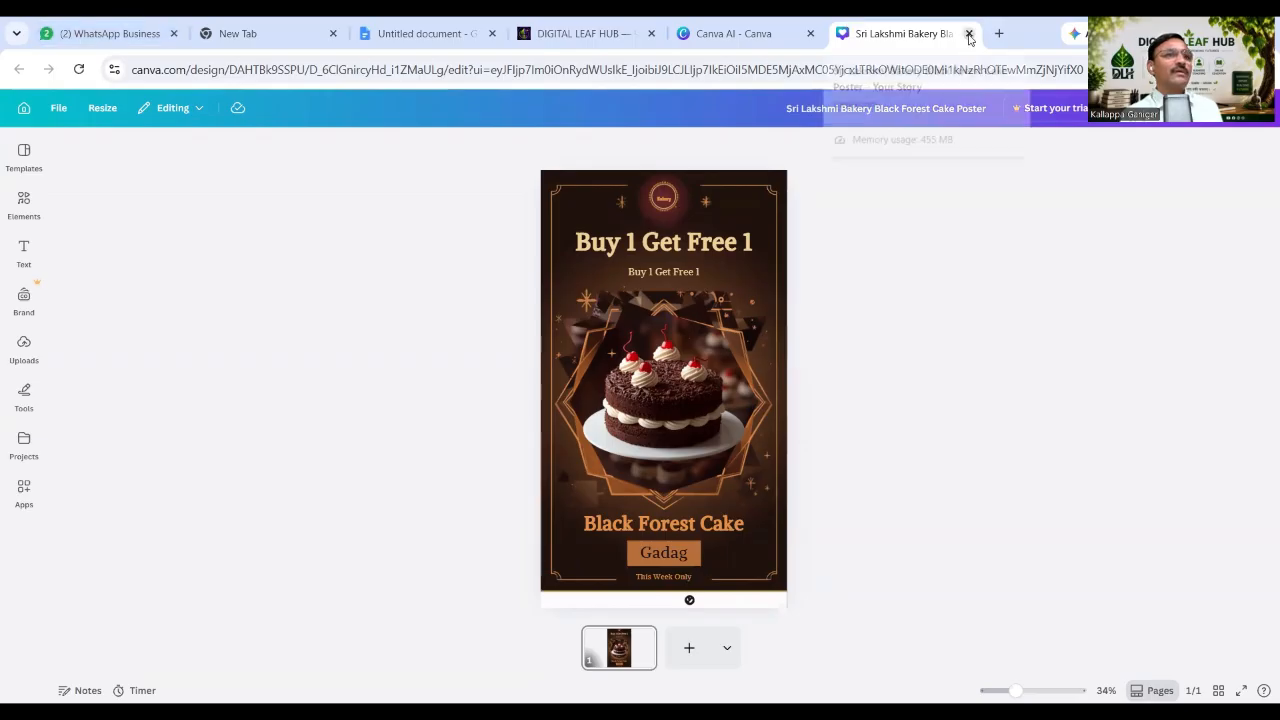
key(ctrl+w)
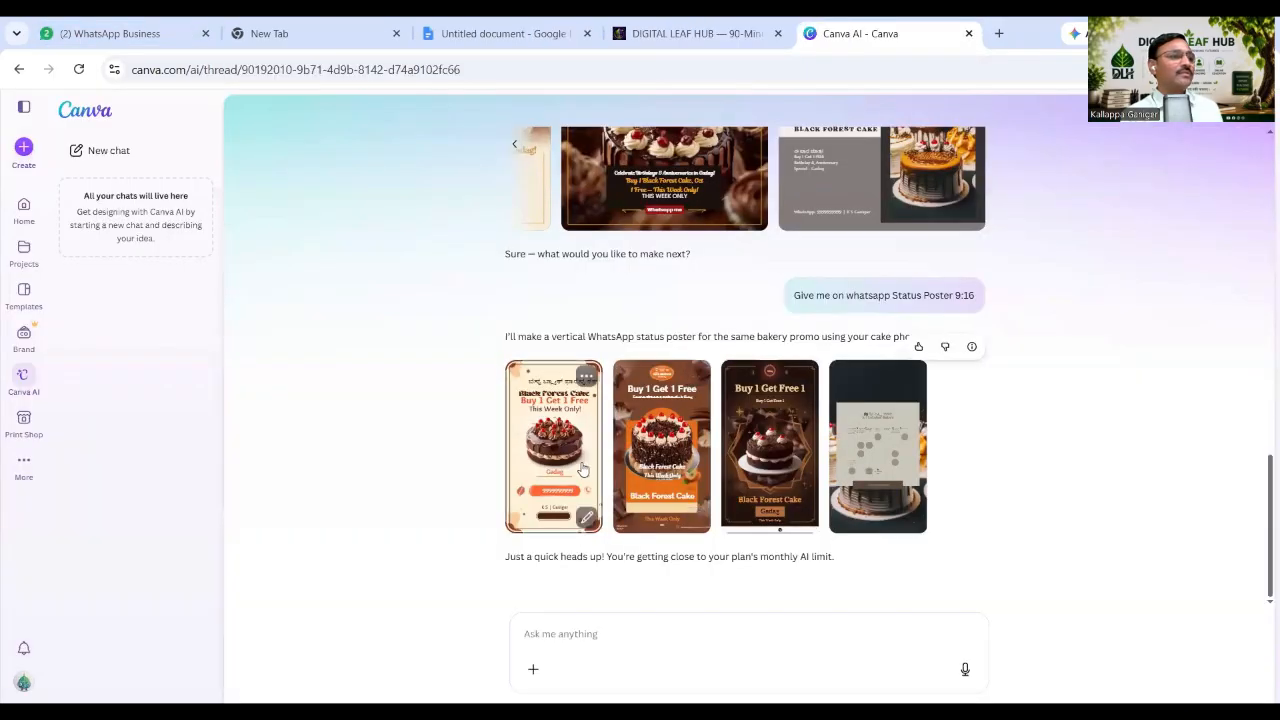
Open the Local-Friendly Black Forest Cake WhatsApp status poster in its own tab, then return to the chat.
click(565, 463)
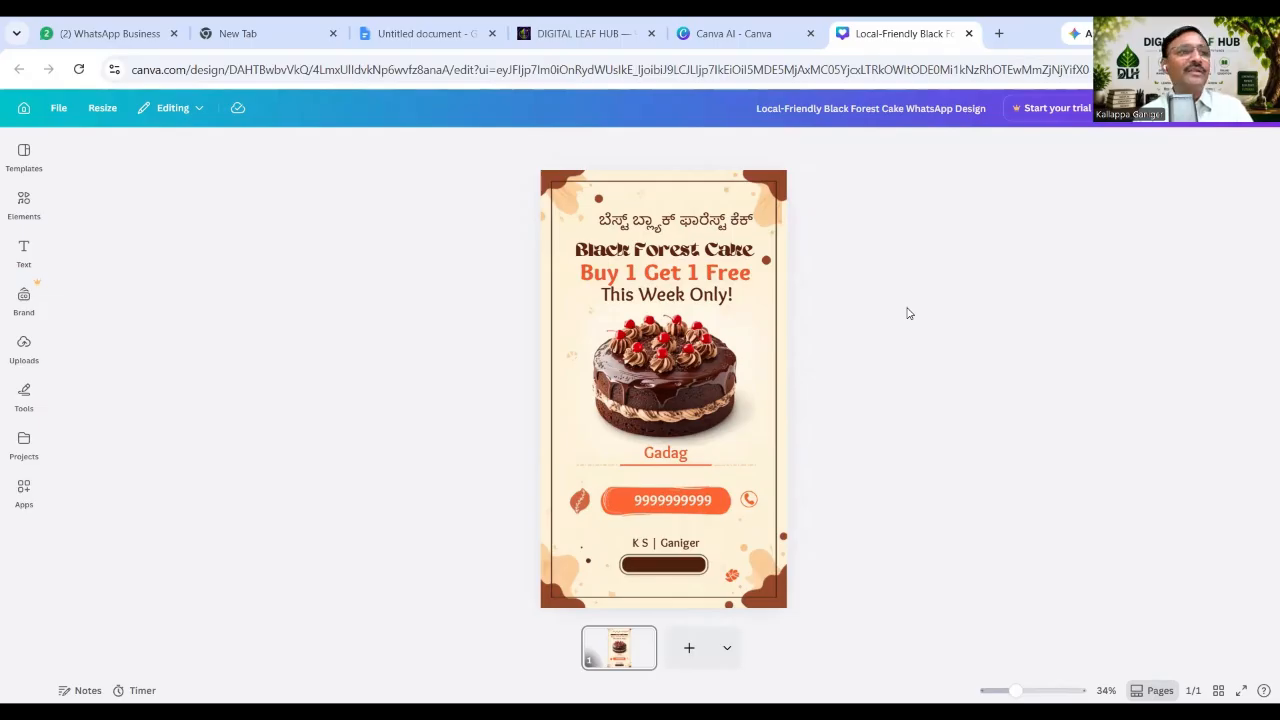
click(728, 34)
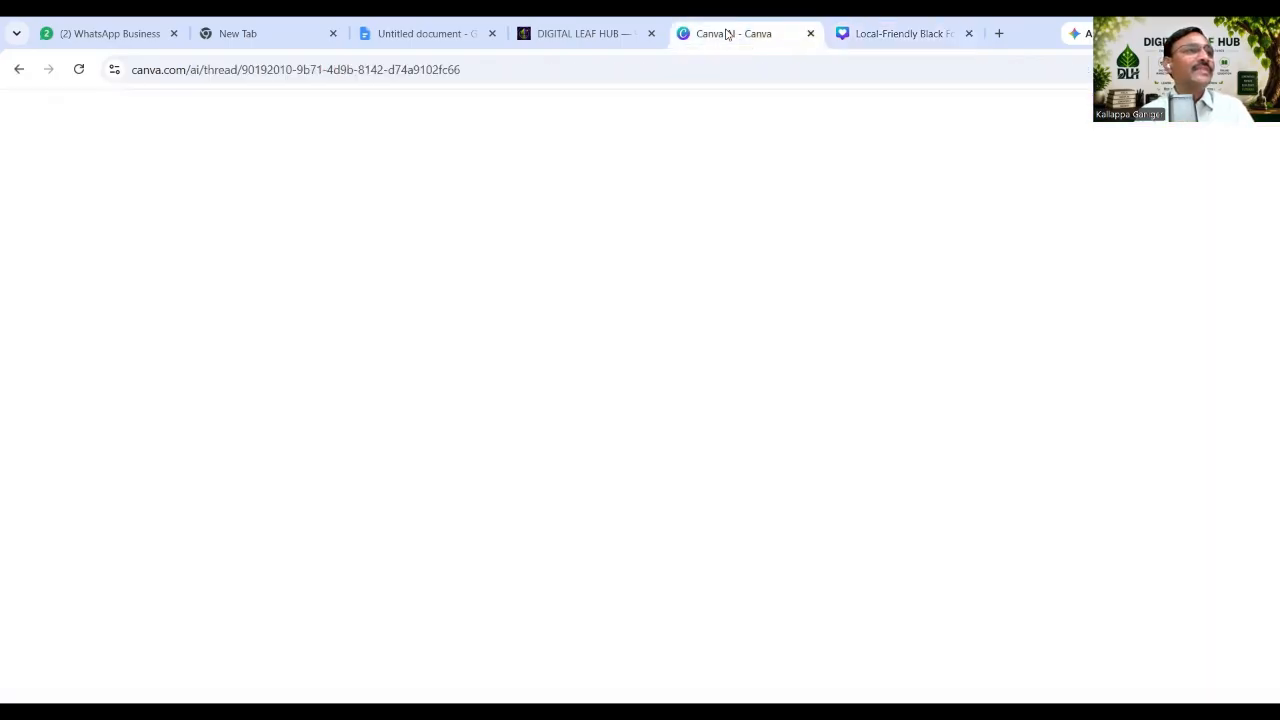
Paste the offer poster notes into Canva AI, remove the 'Example:' label, and send the request.
click(427, 34)
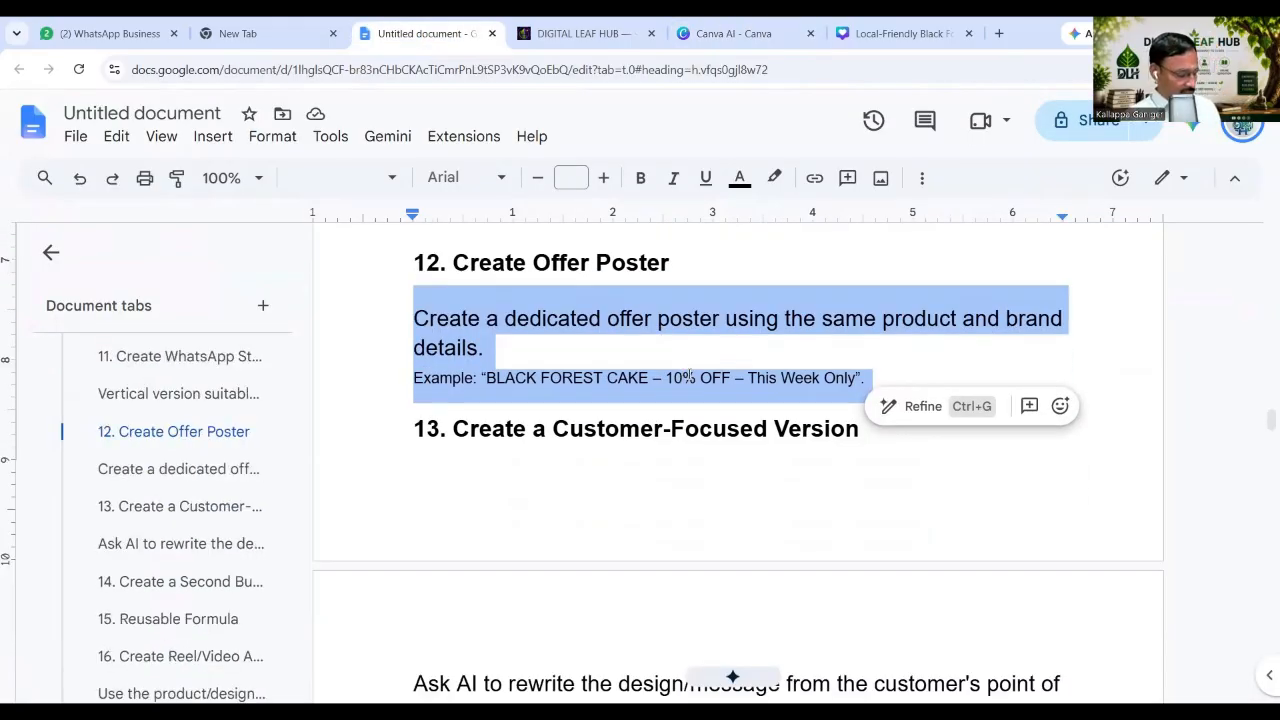
click(754, 40)
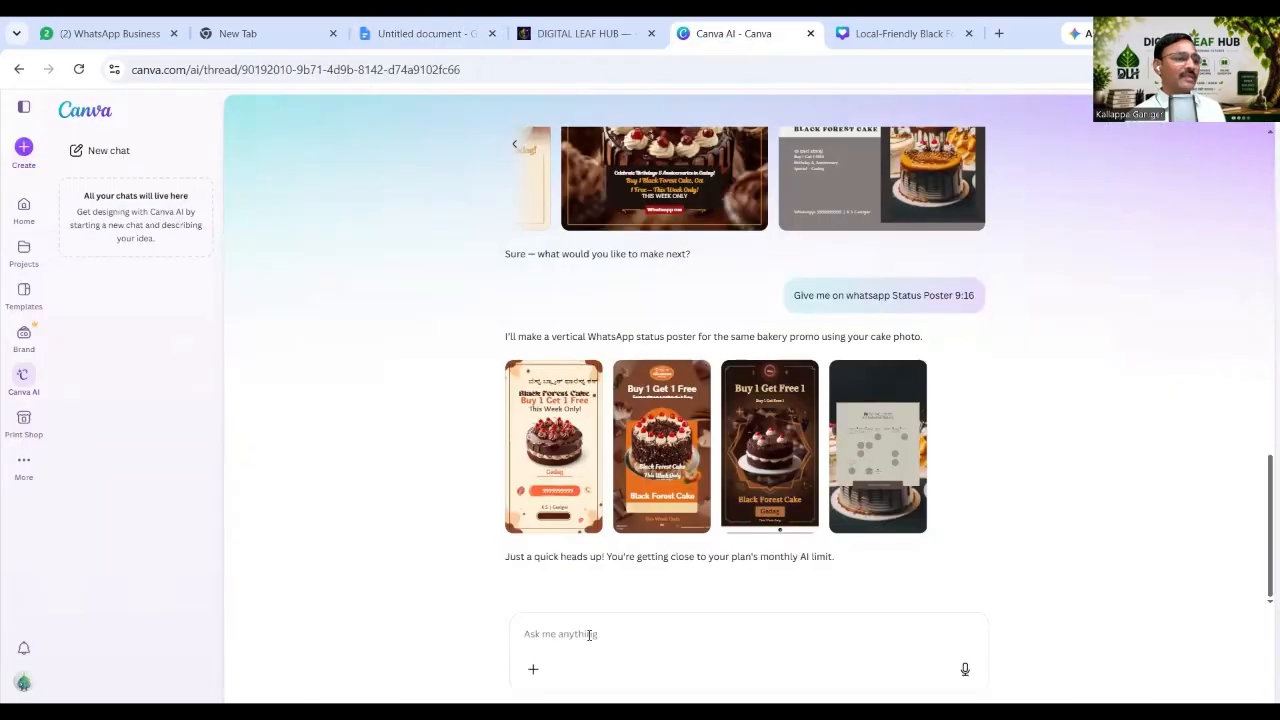
key(ctrl+v)
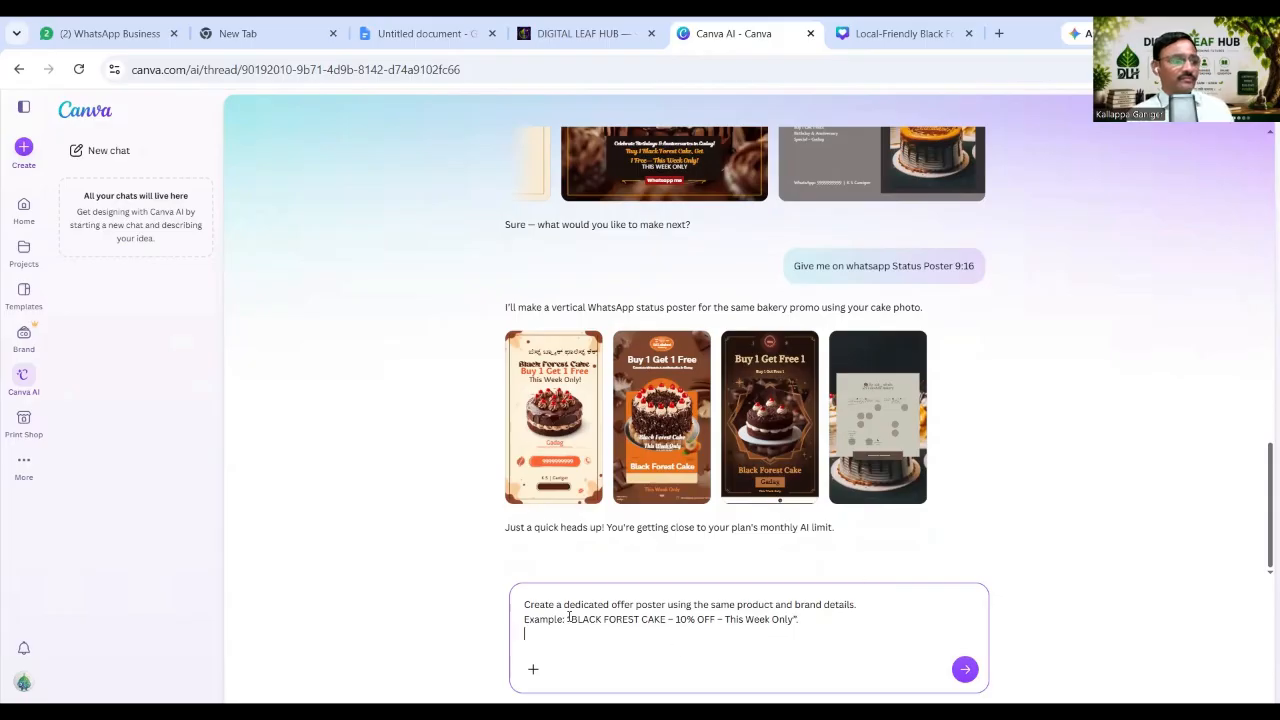
shift+click(522, 625)
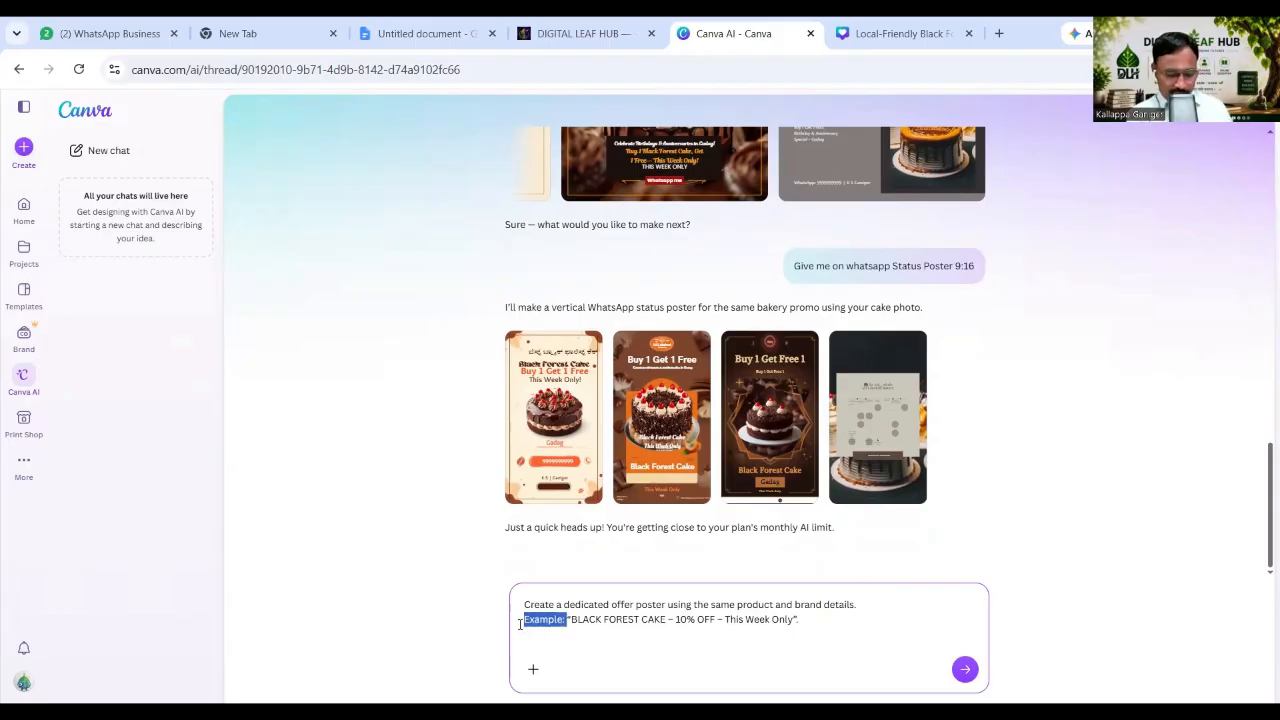
key(BackSpace)
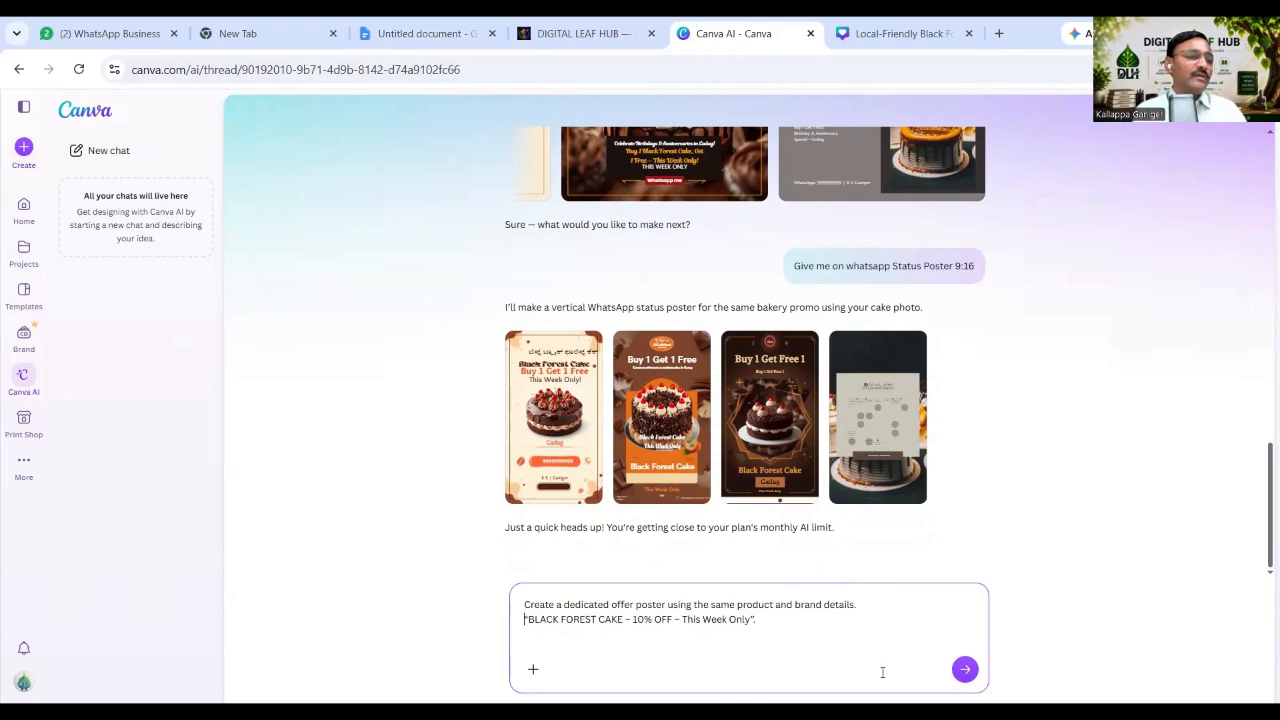
click(965, 672)
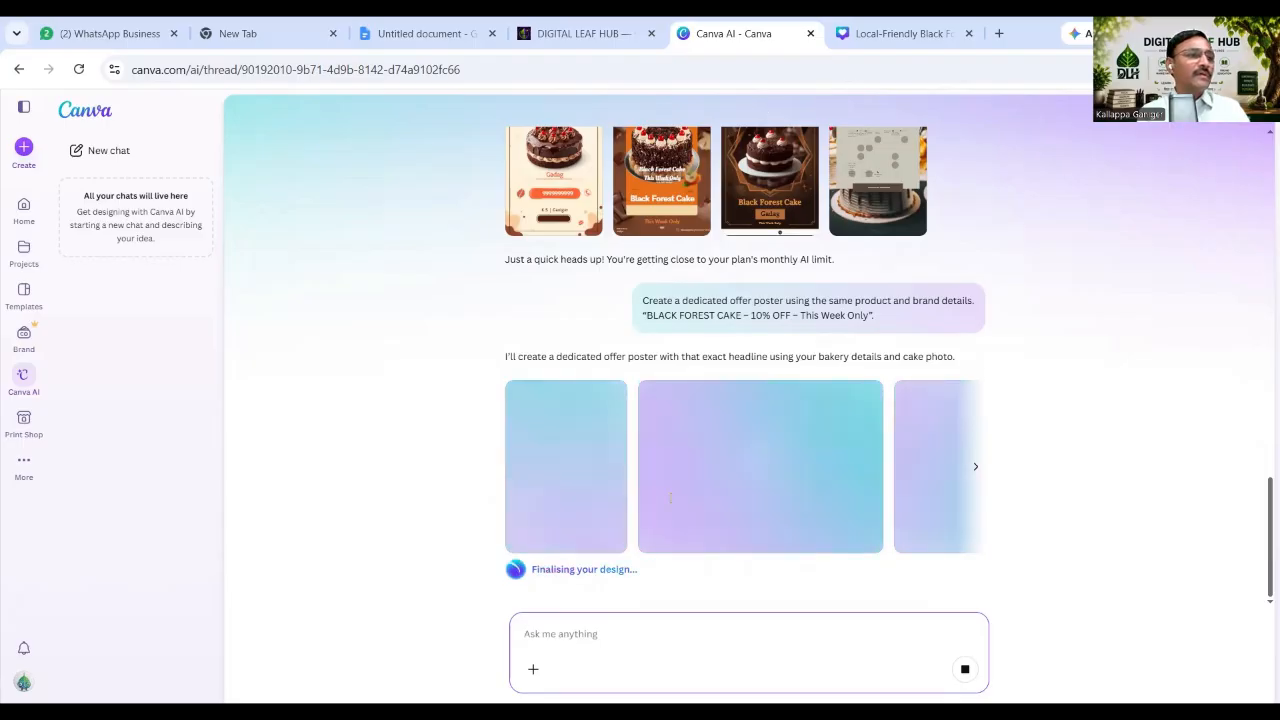
key(ctrl+shift+Tab)
key(ctrl+shift+Tab)
scroll(668, 494, down, 3)
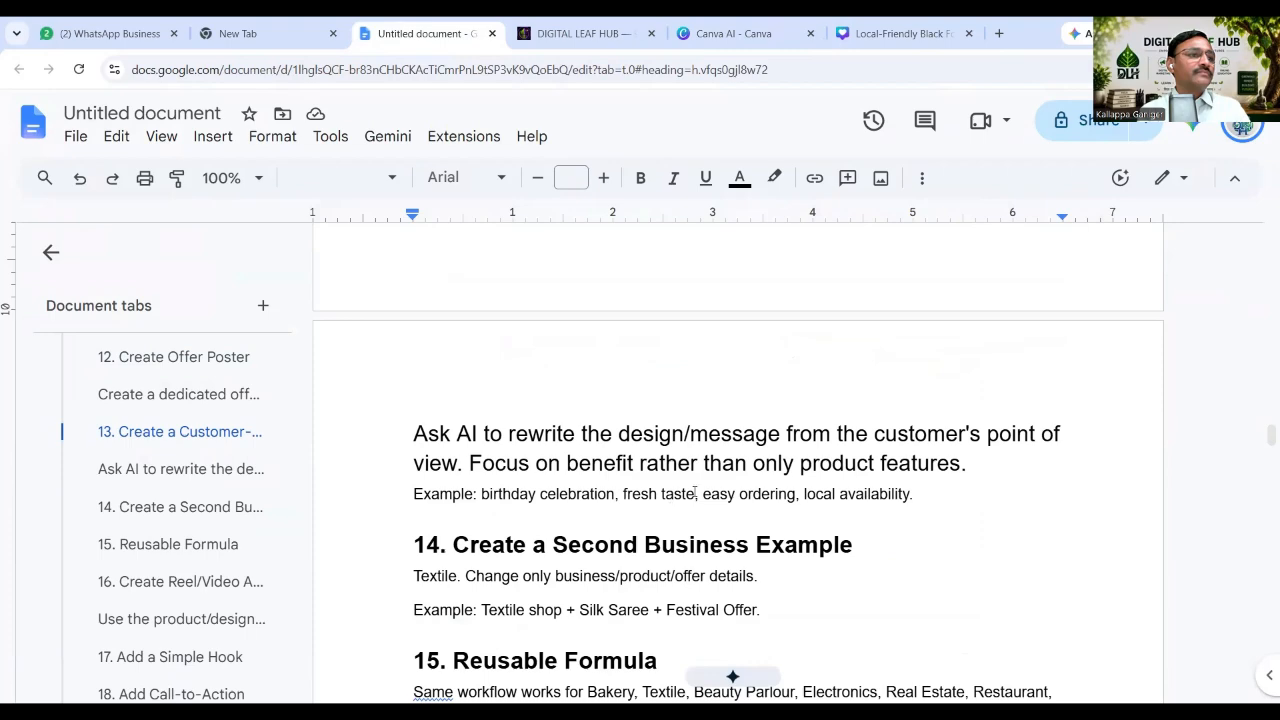
scroll(700, 490, down, 1)
scroll(760, 482, down, 2)
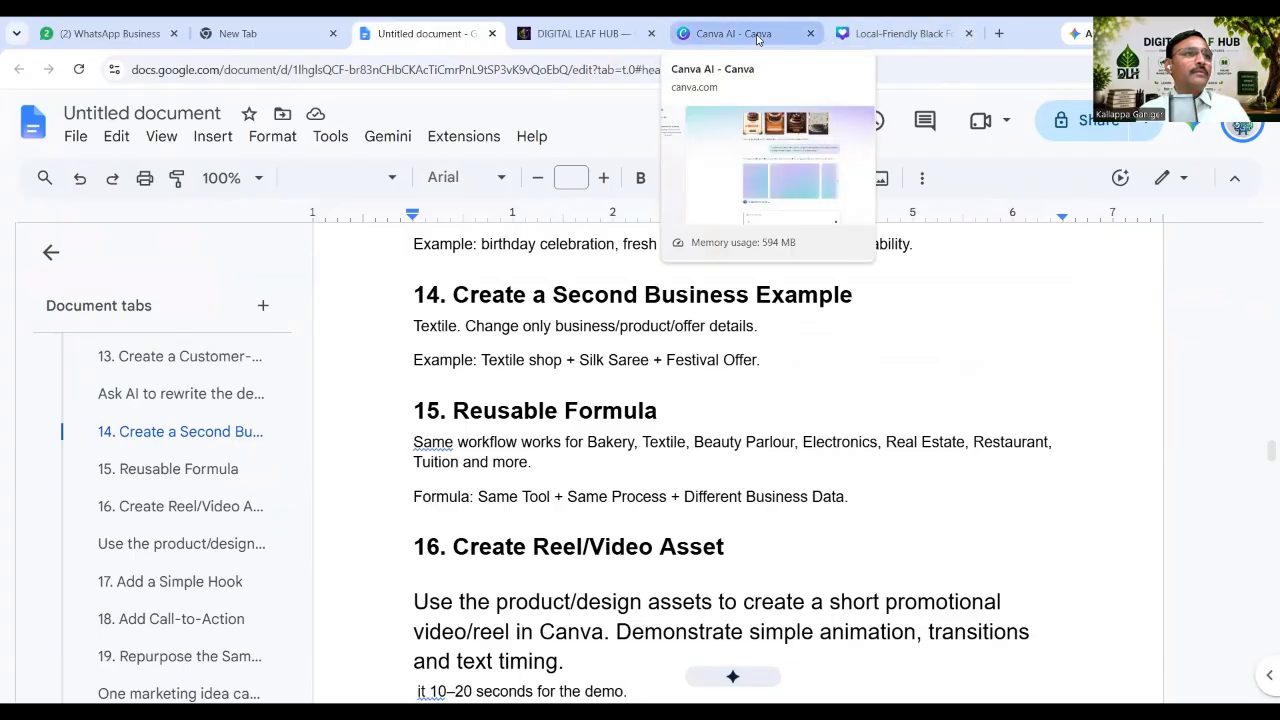
click(887, 35)
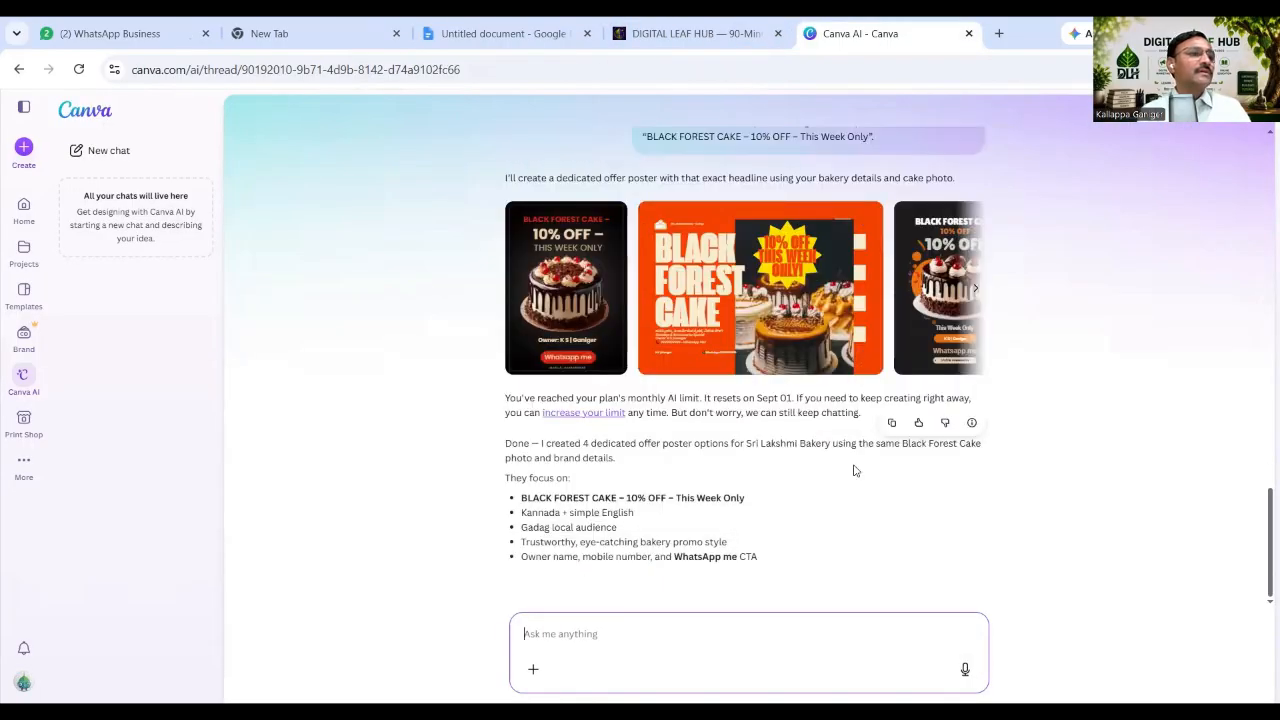
scroll(854, 470, up, 1)
scroll(854, 470, up, 1)
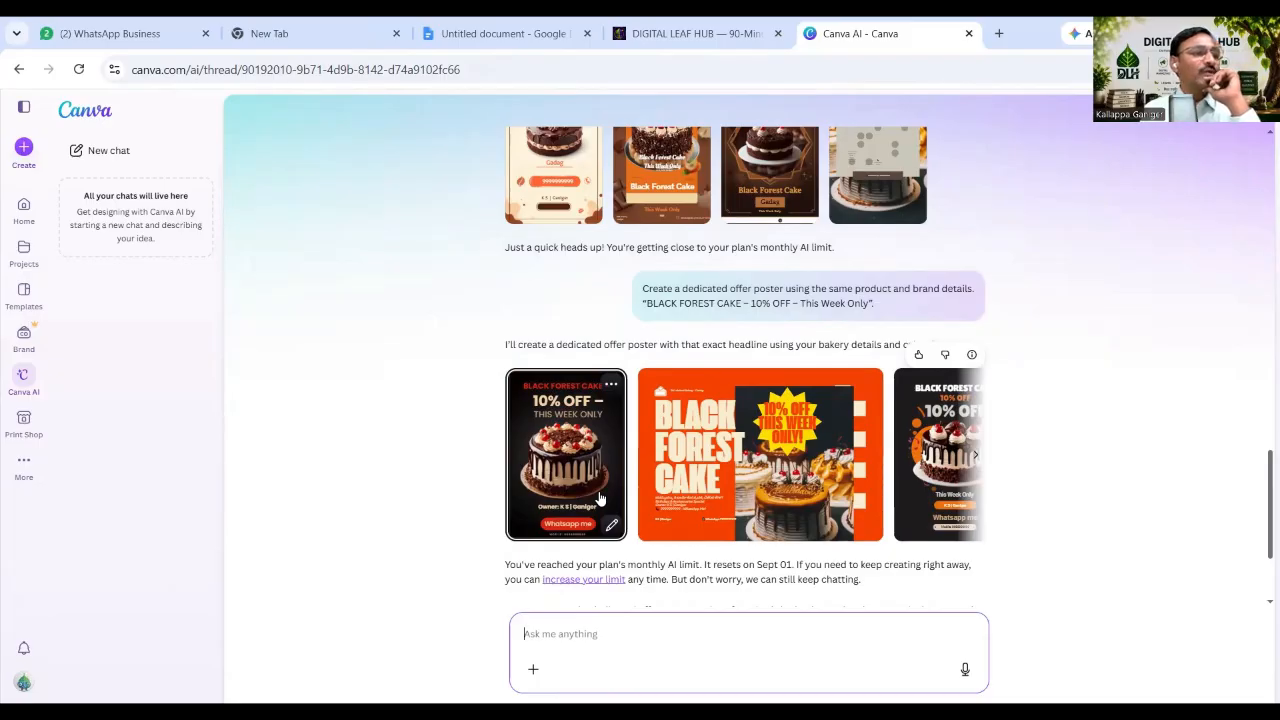
Inspect the wide orange BLACK FOREST CAKE offer poster in the editor, then close it.
click(818, 466)
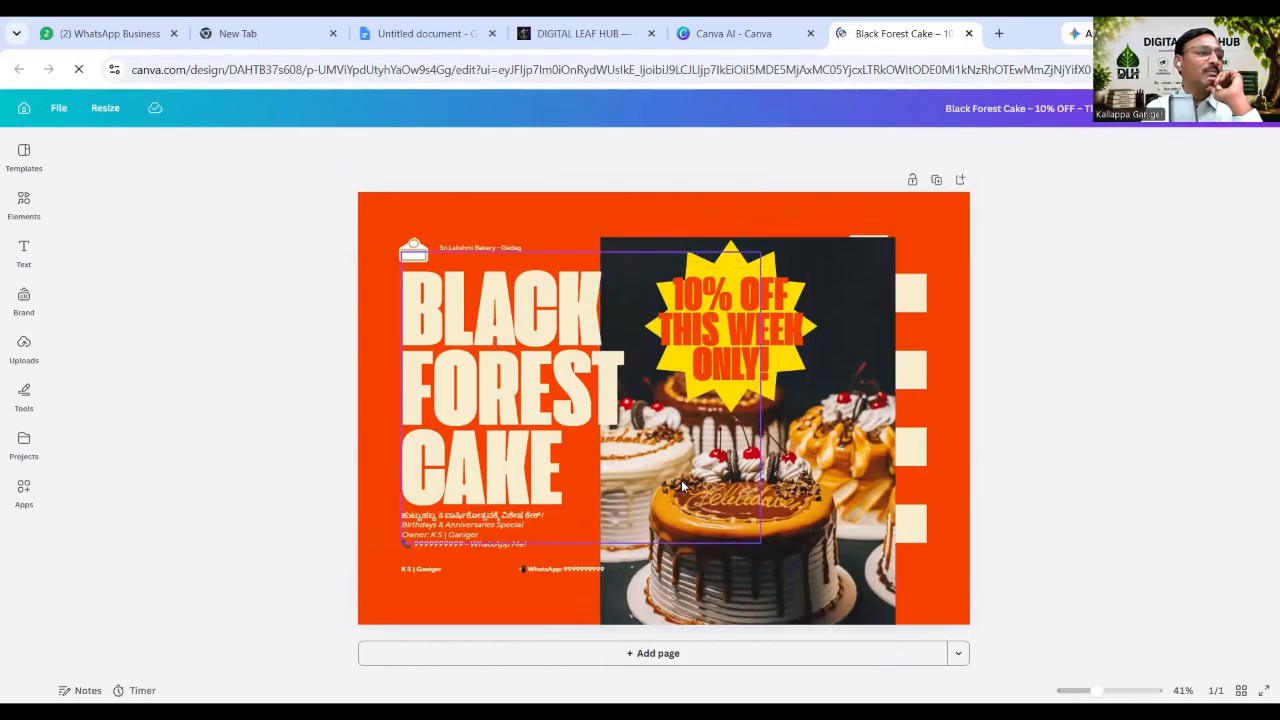
click(530, 501)
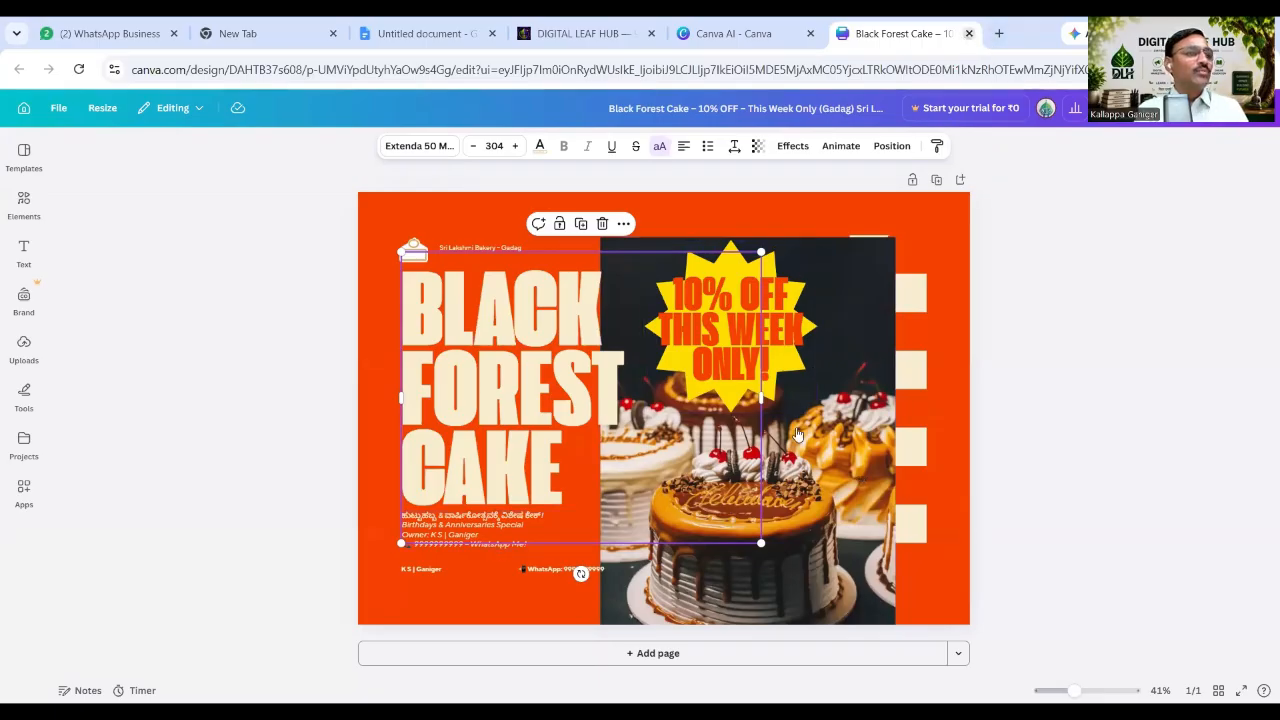
click(967, 35)
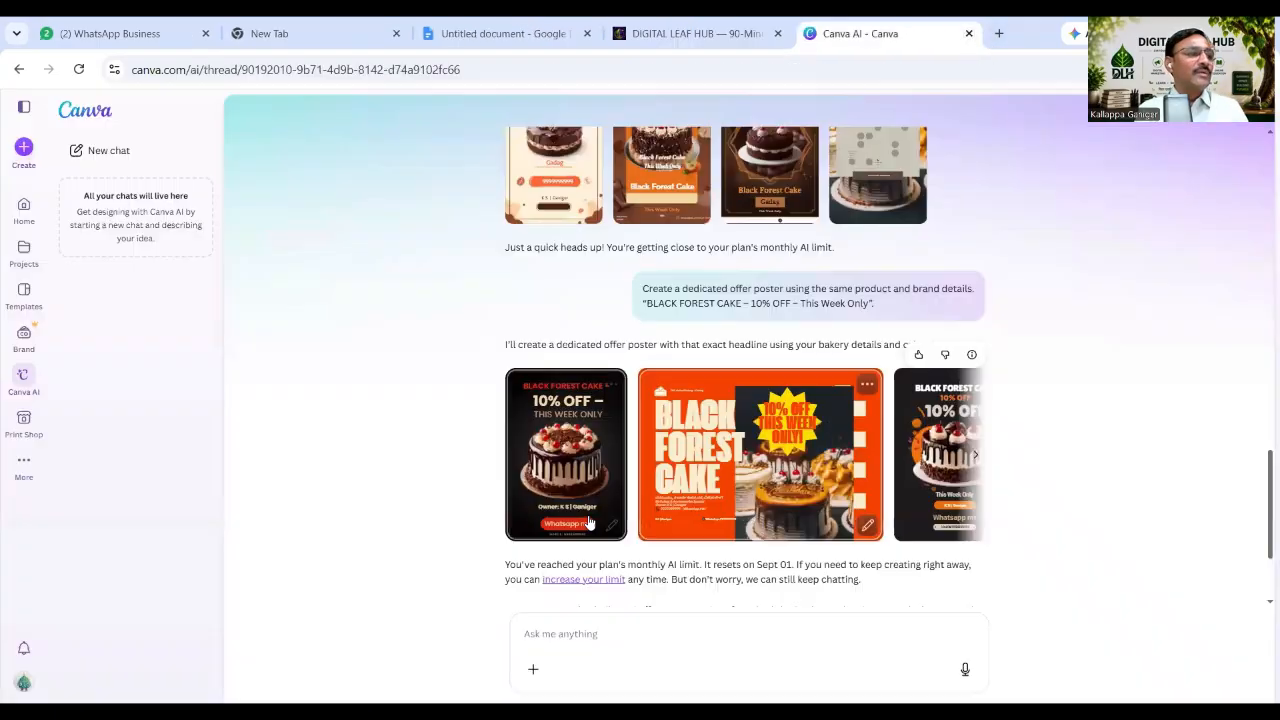
Preview another 10% OFF offer poster, close it, and bring up the lesson notes.
click(935, 449)
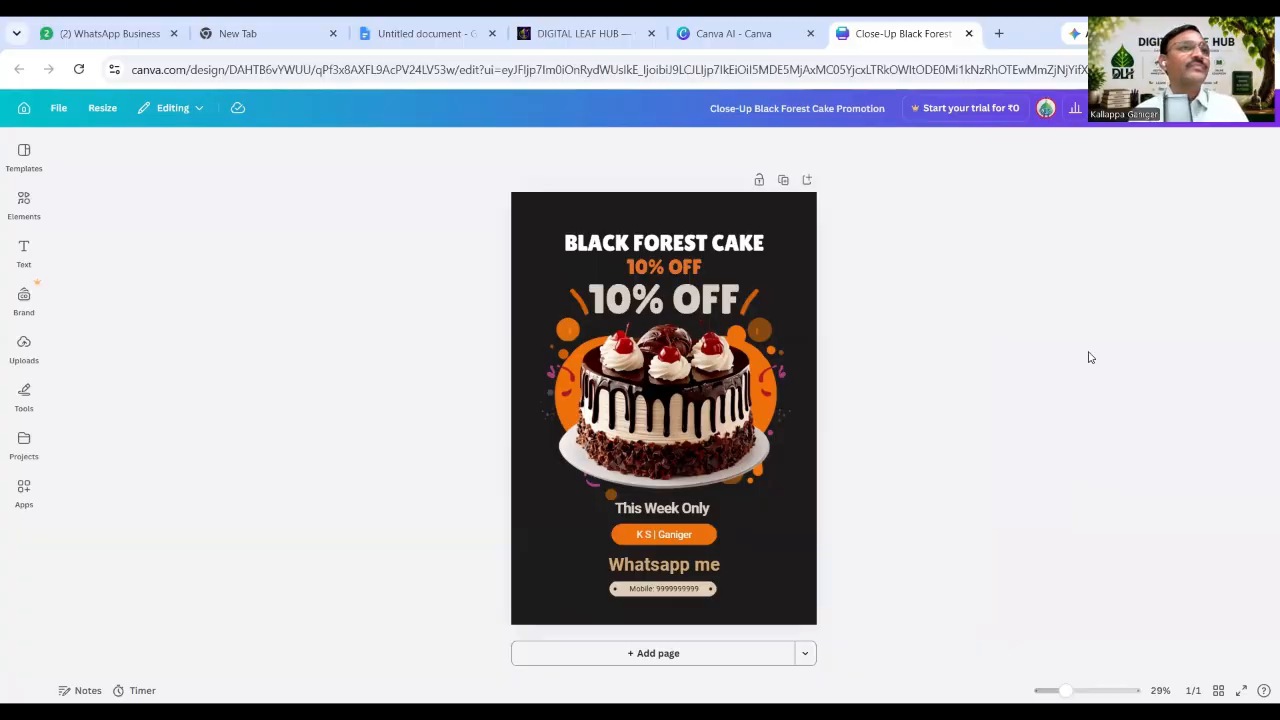
click(968, 33)
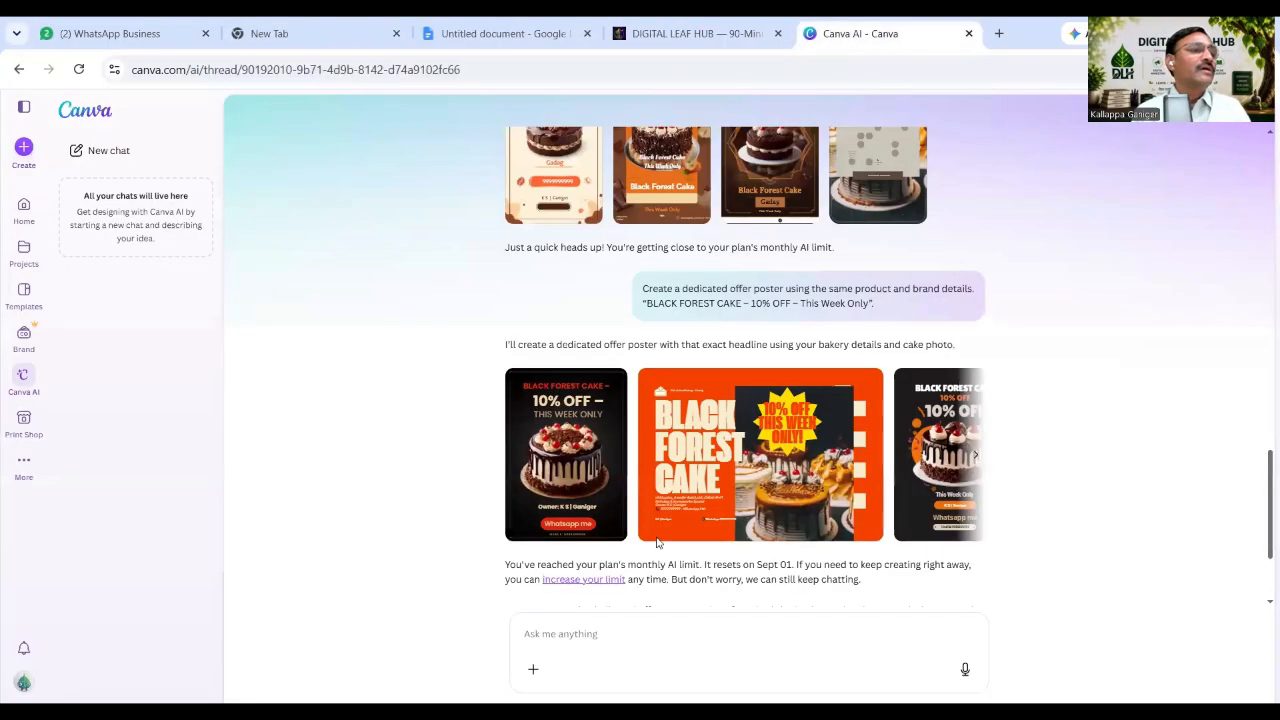
scroll(680, 510, down, 1)
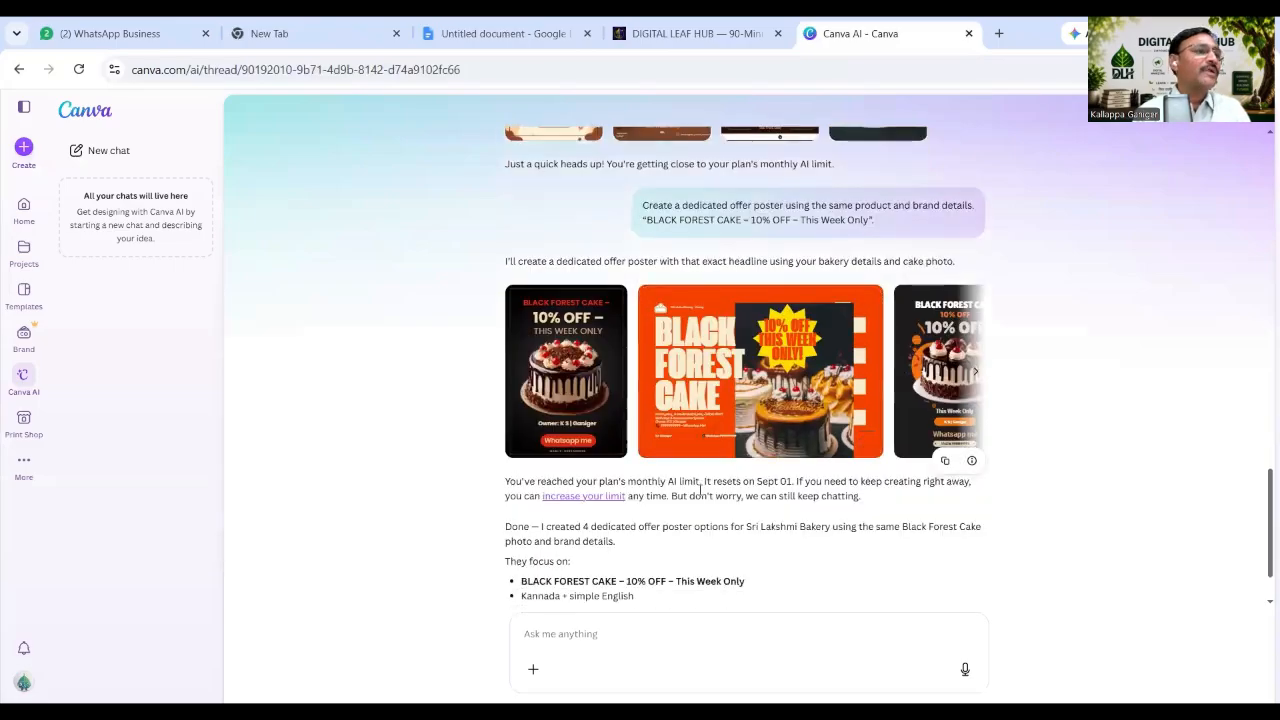
click(505, 33)
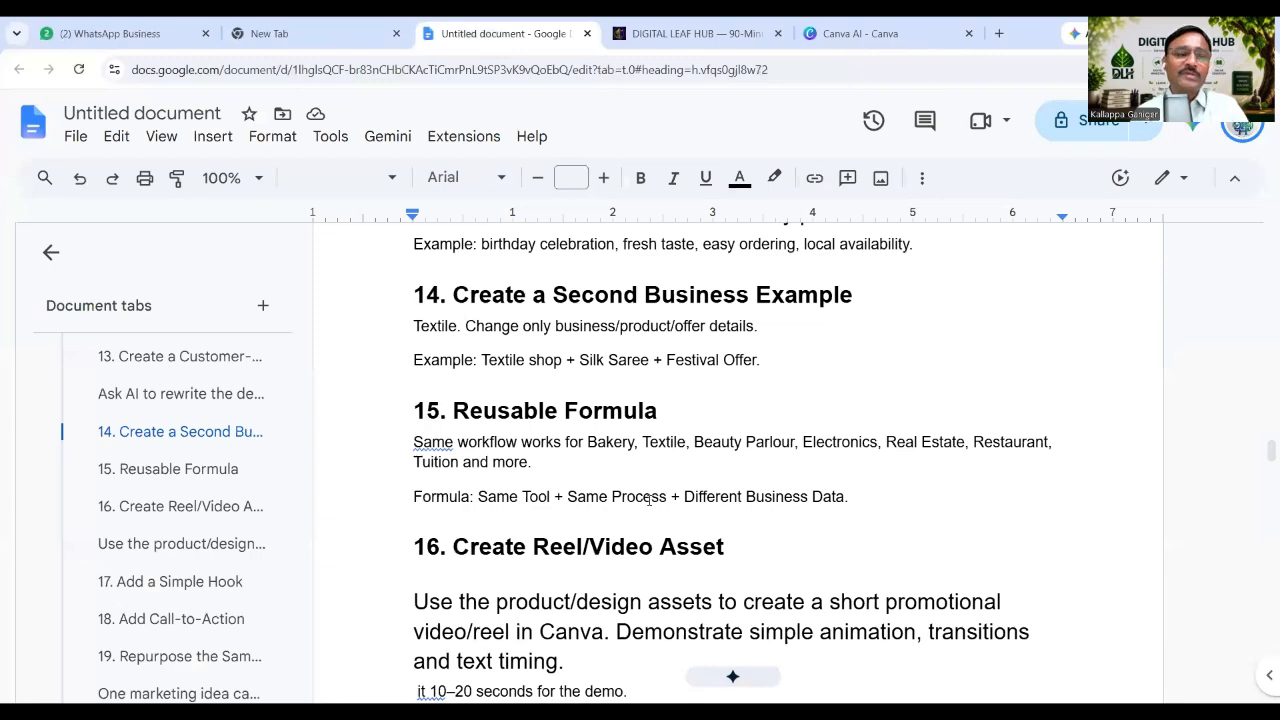
Select the section 16 reel and video instructions, then return to the Canva AI message box.
scroll(648, 498, down, 1)
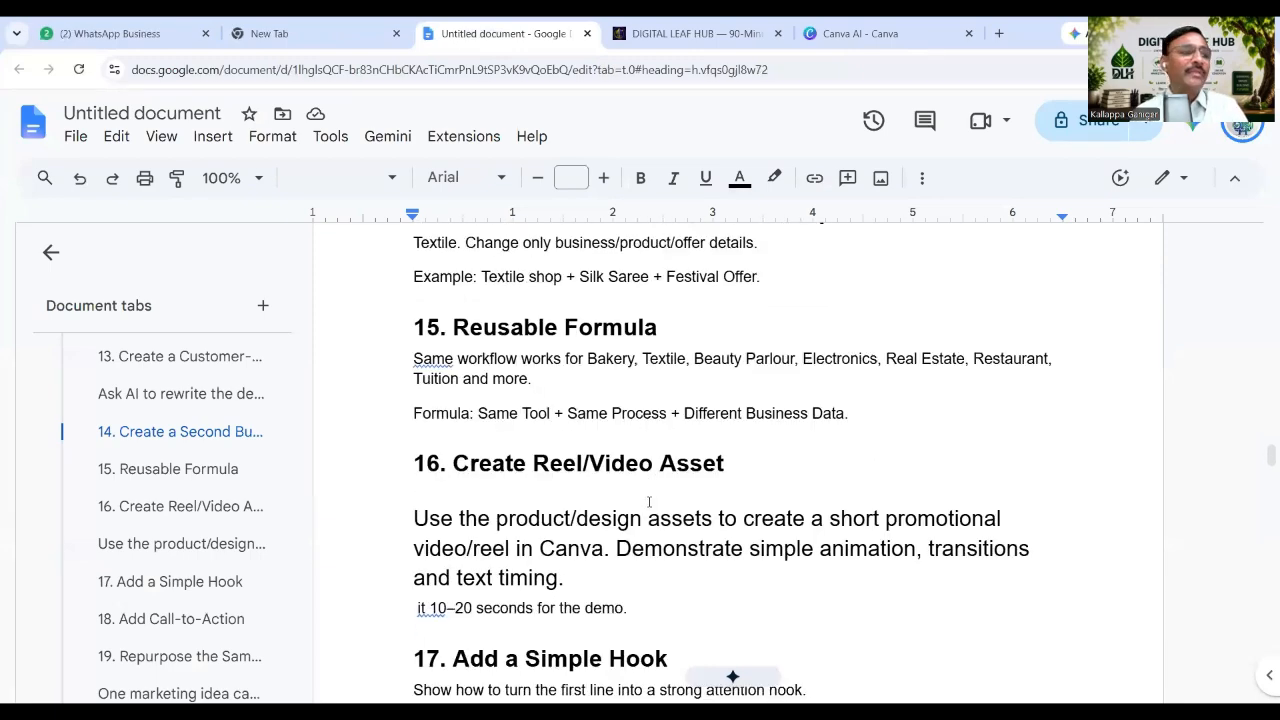
scroll(649, 501, down, 1)
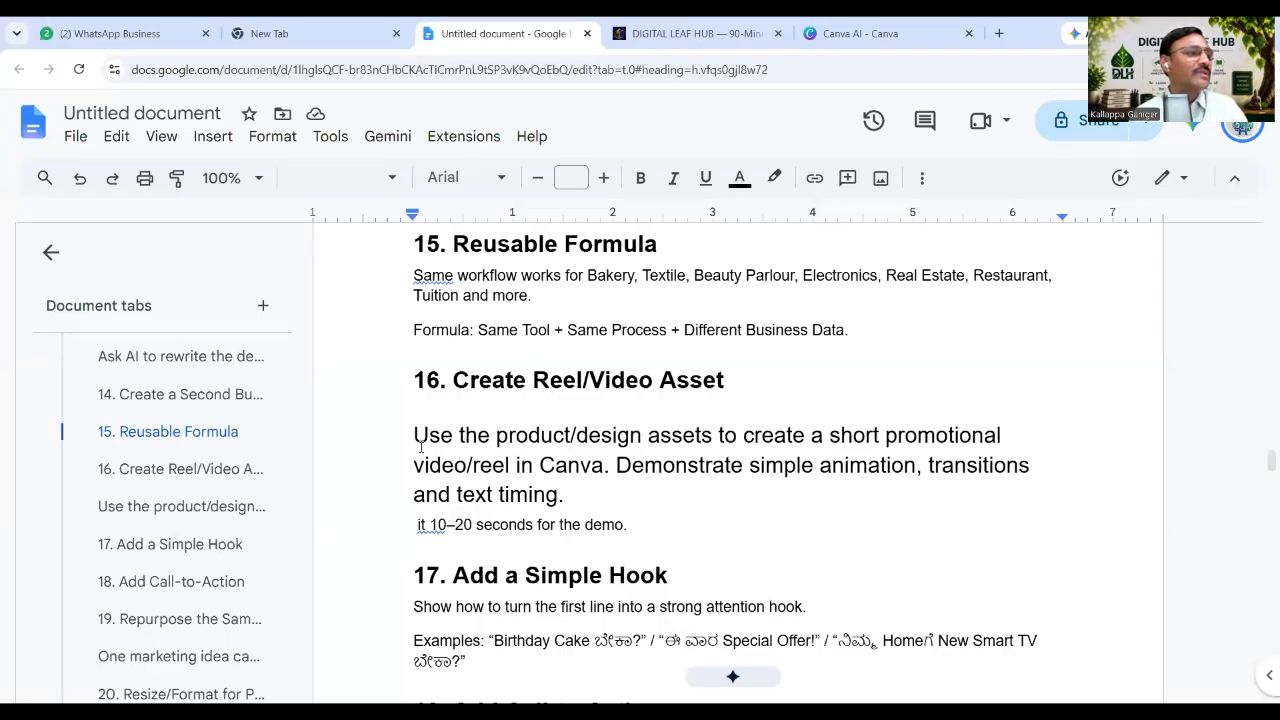
drag(419, 438, 533, 525)
key(ctrl+c)
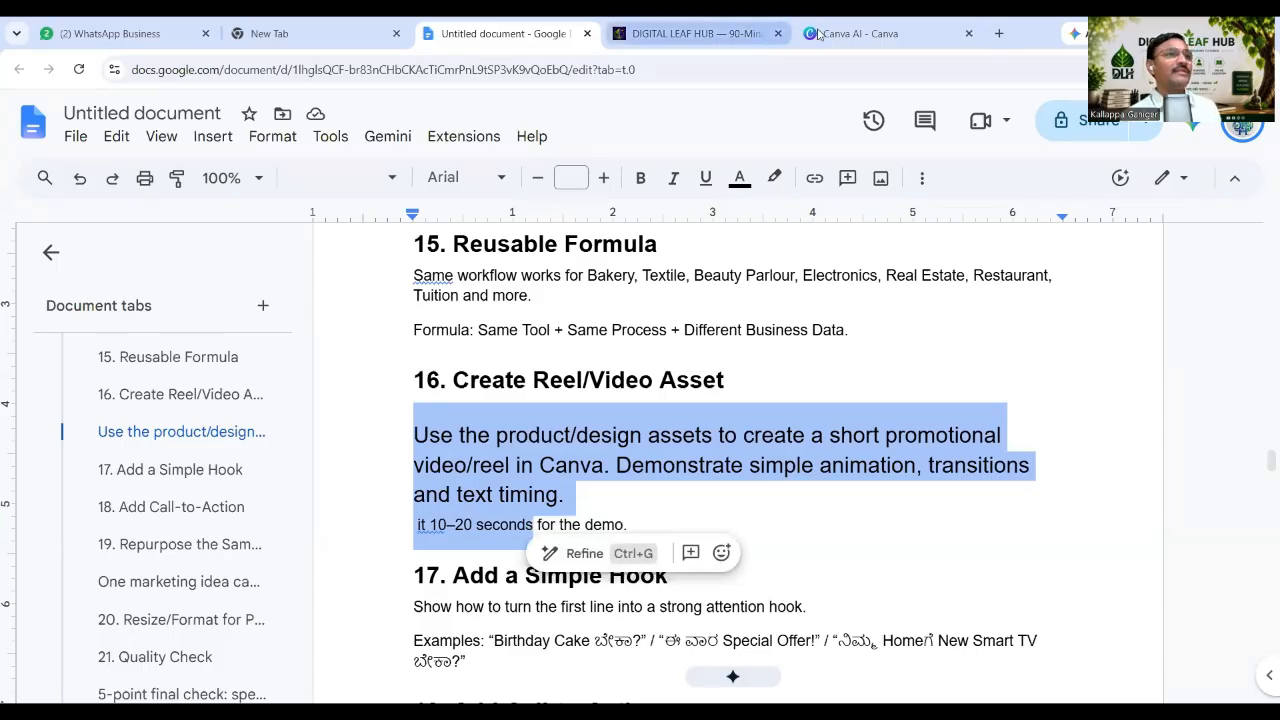
click(850, 33)
click(579, 644)
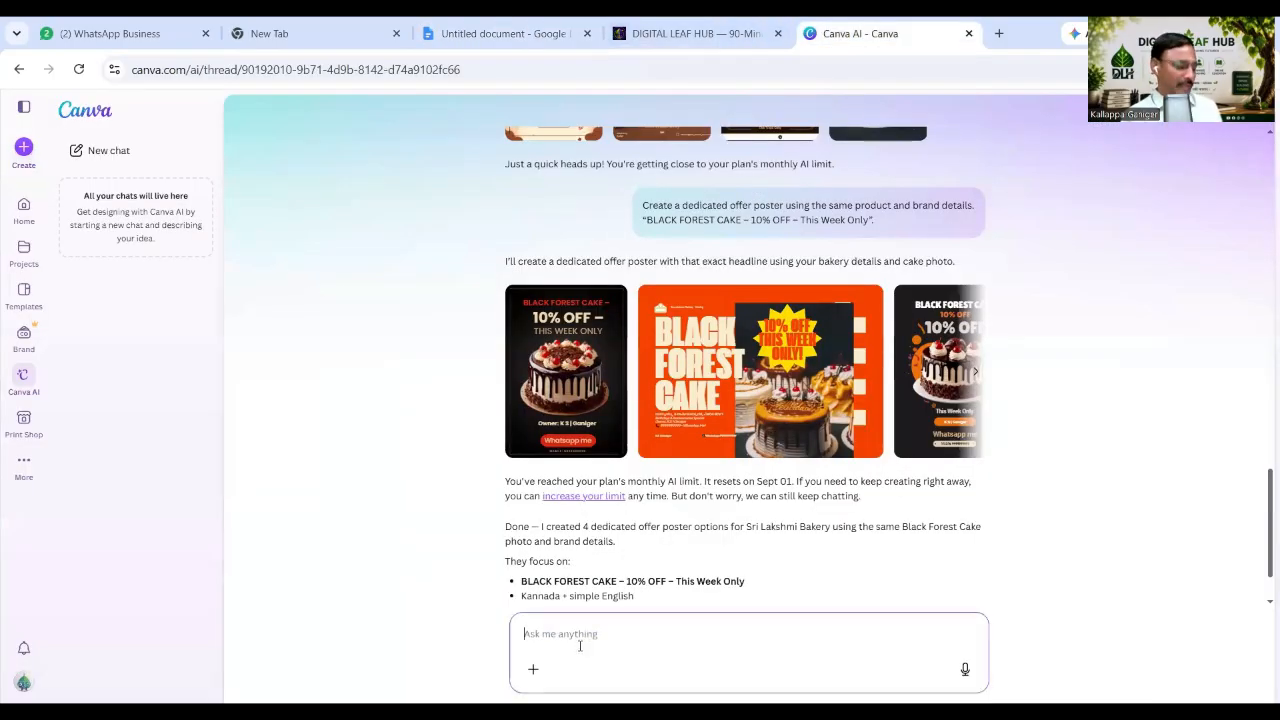
Paste the reel instructions, remove 'Demonstrate' and a stray word, add 'above products', and send.
key(ctrl+v)
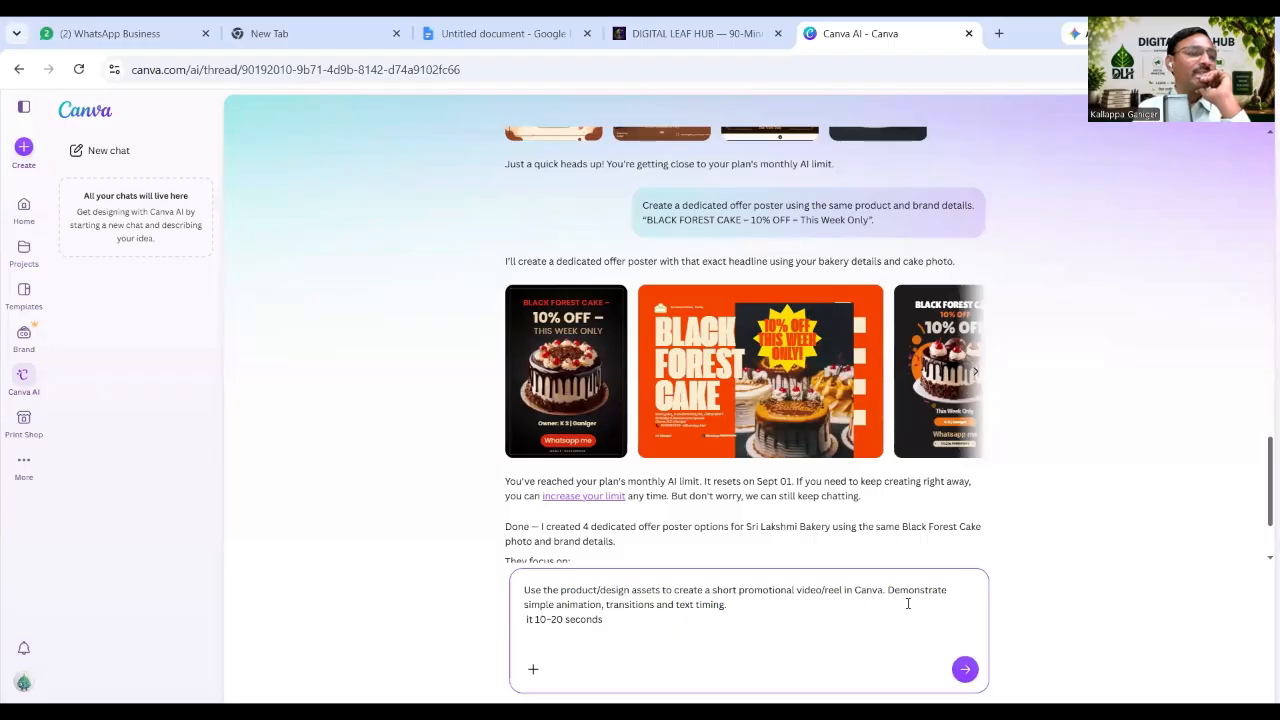
drag(887, 591, 965, 596)
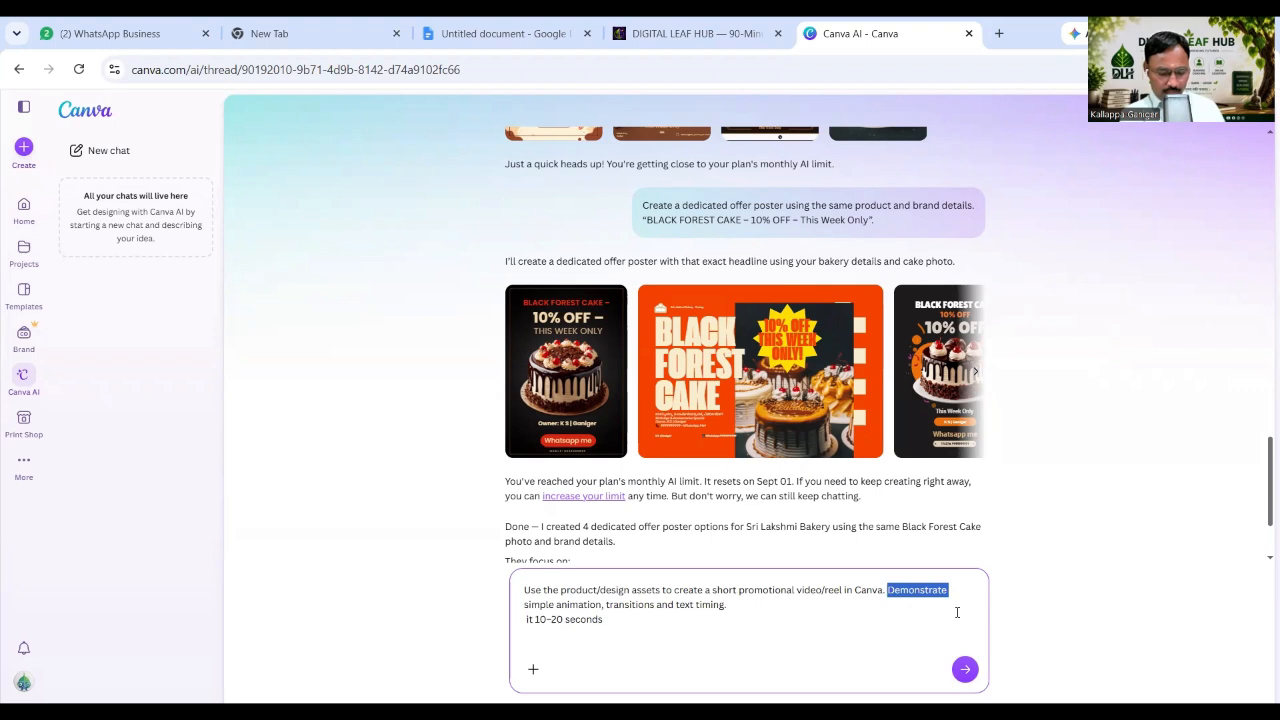
key(BackSpace)
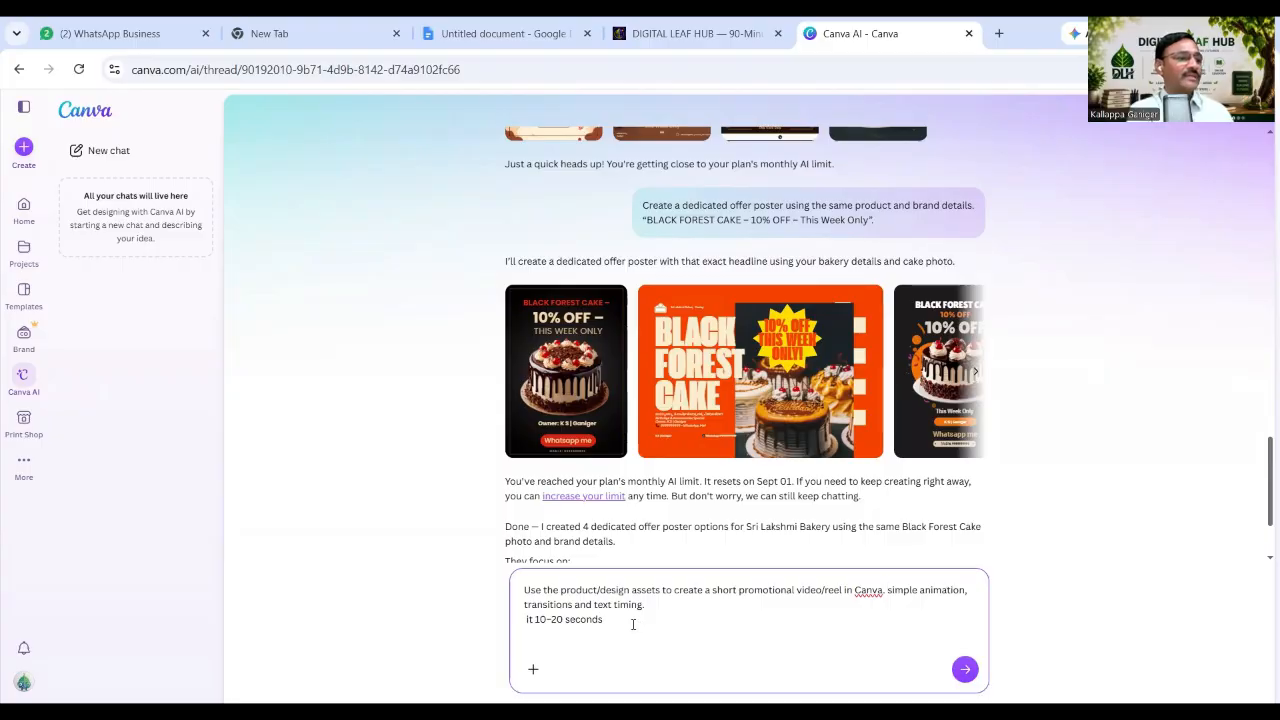
double_click(530, 620)
key(BackSpace)
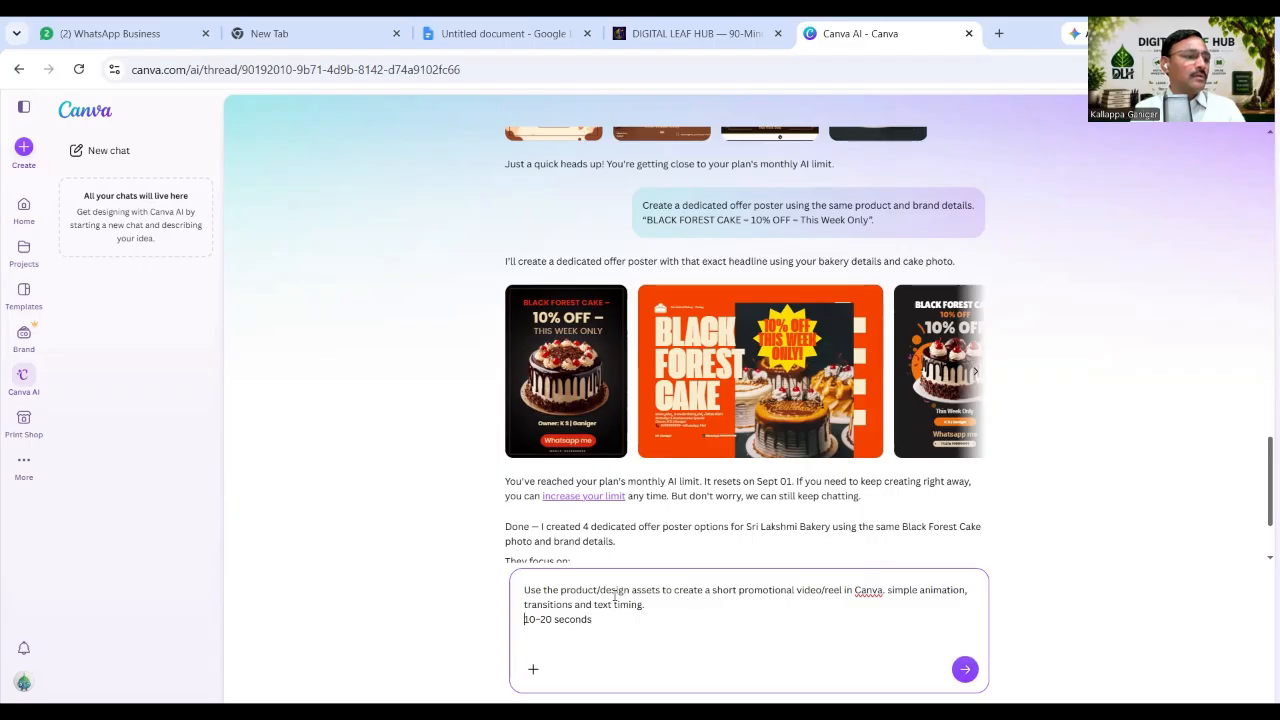
click(562, 591)
text(ab)
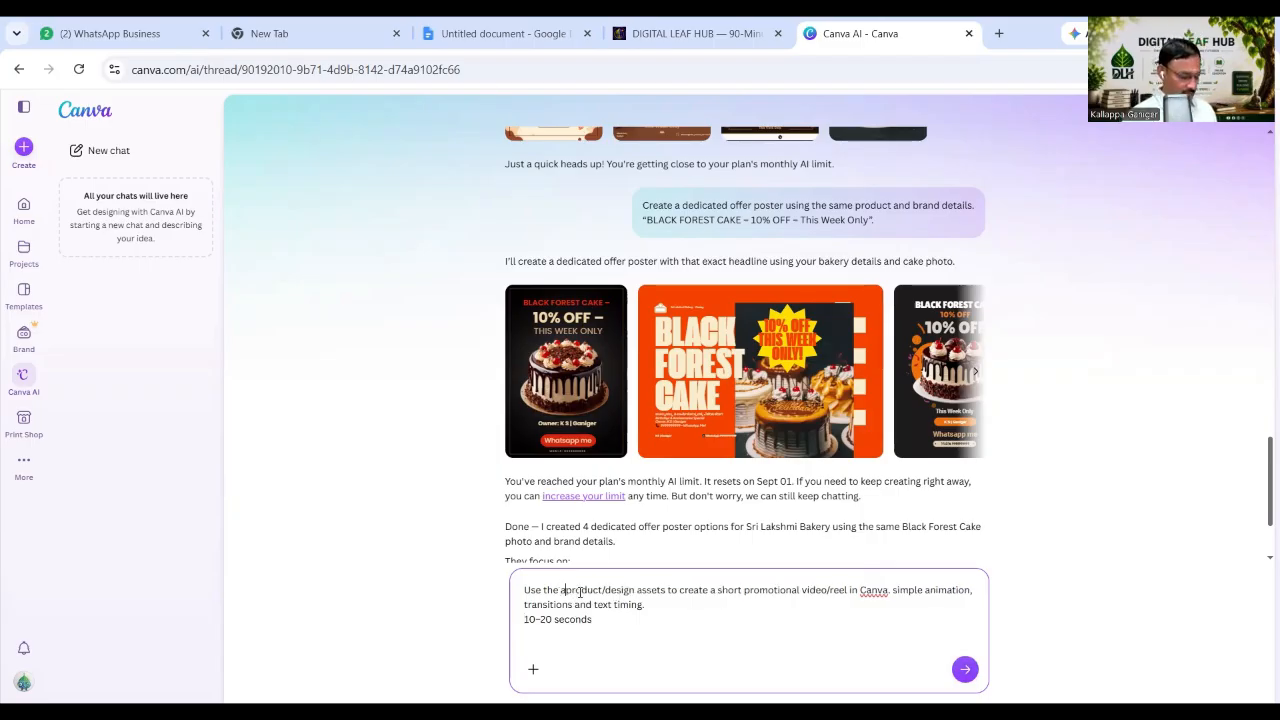
text(ove pr)
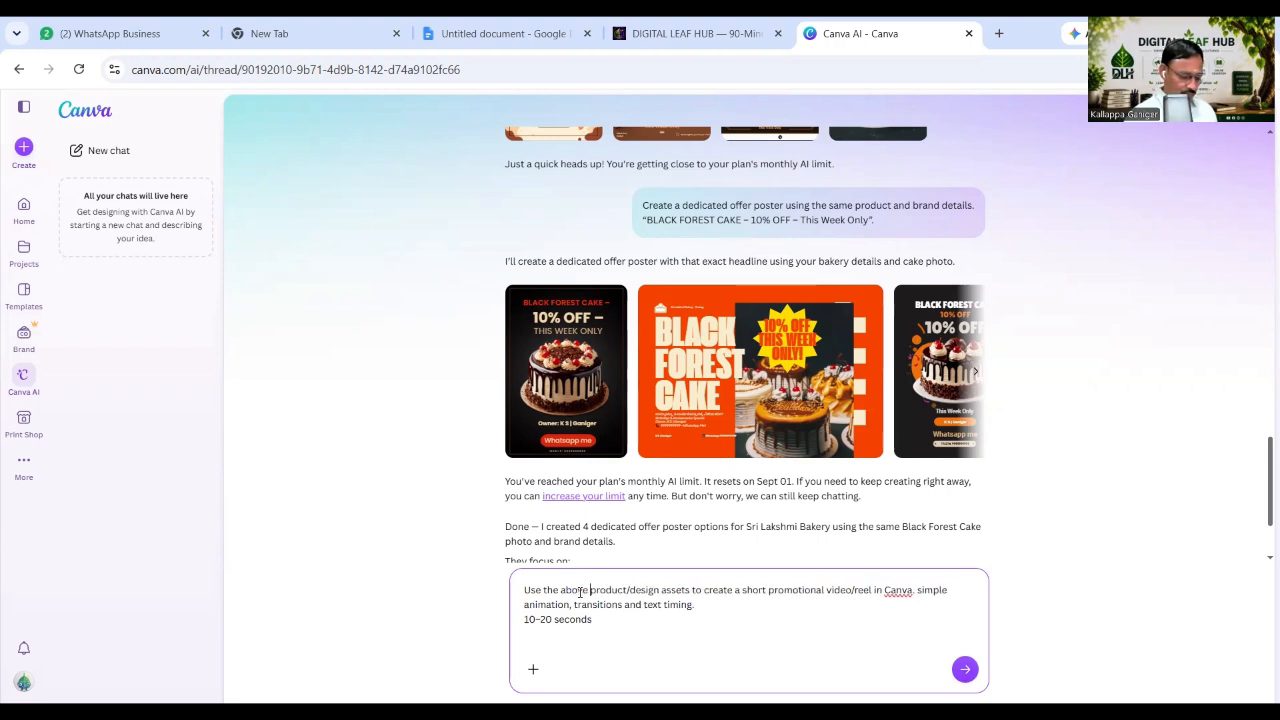
text(oduc)
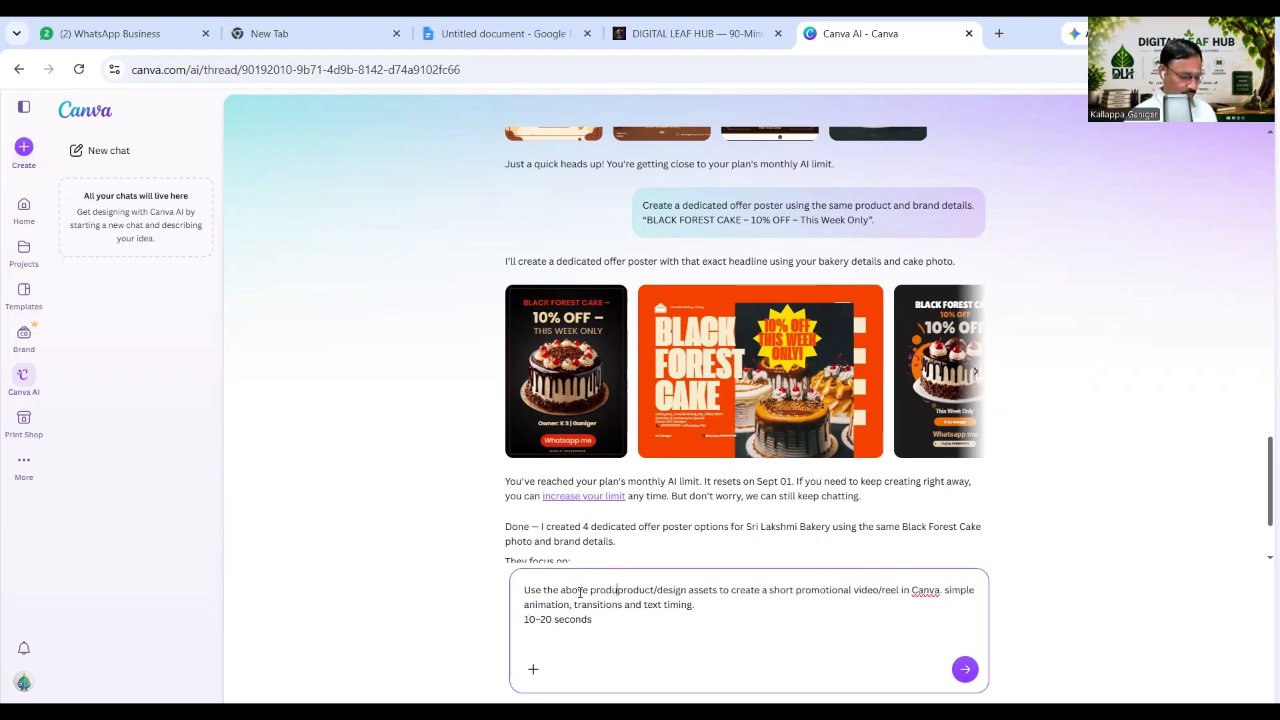
text(ts)
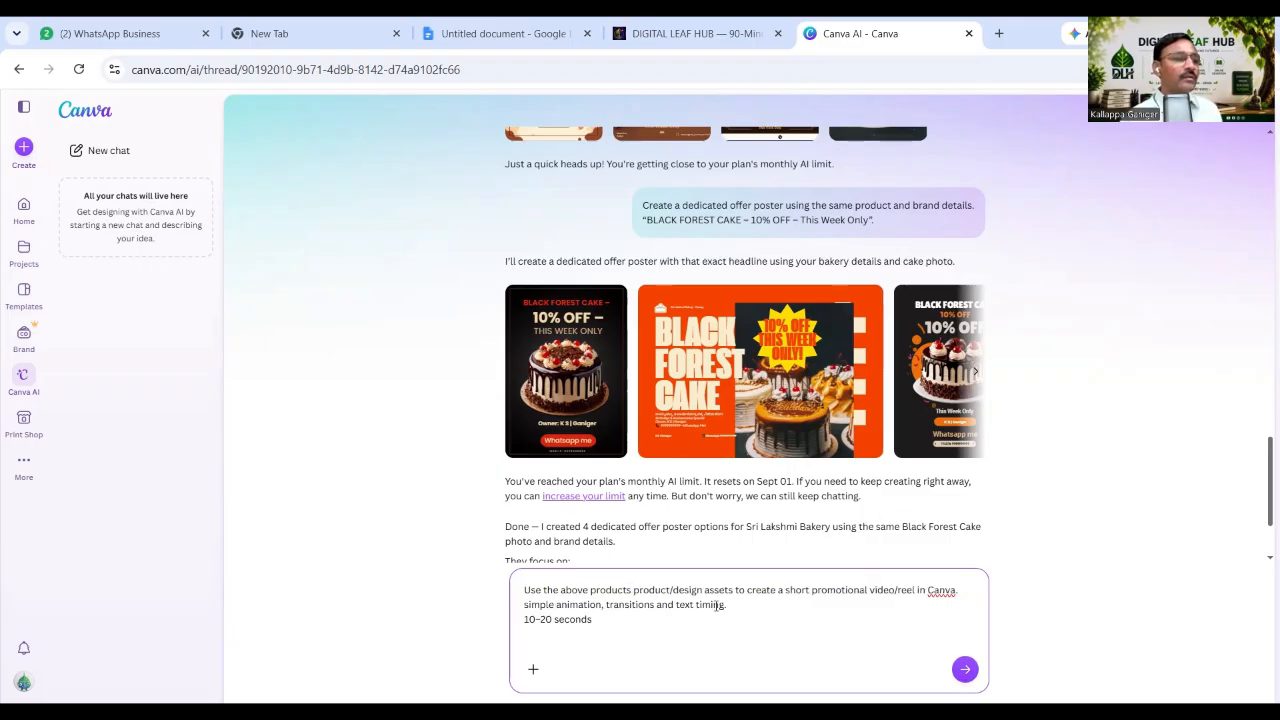
click(962, 677)
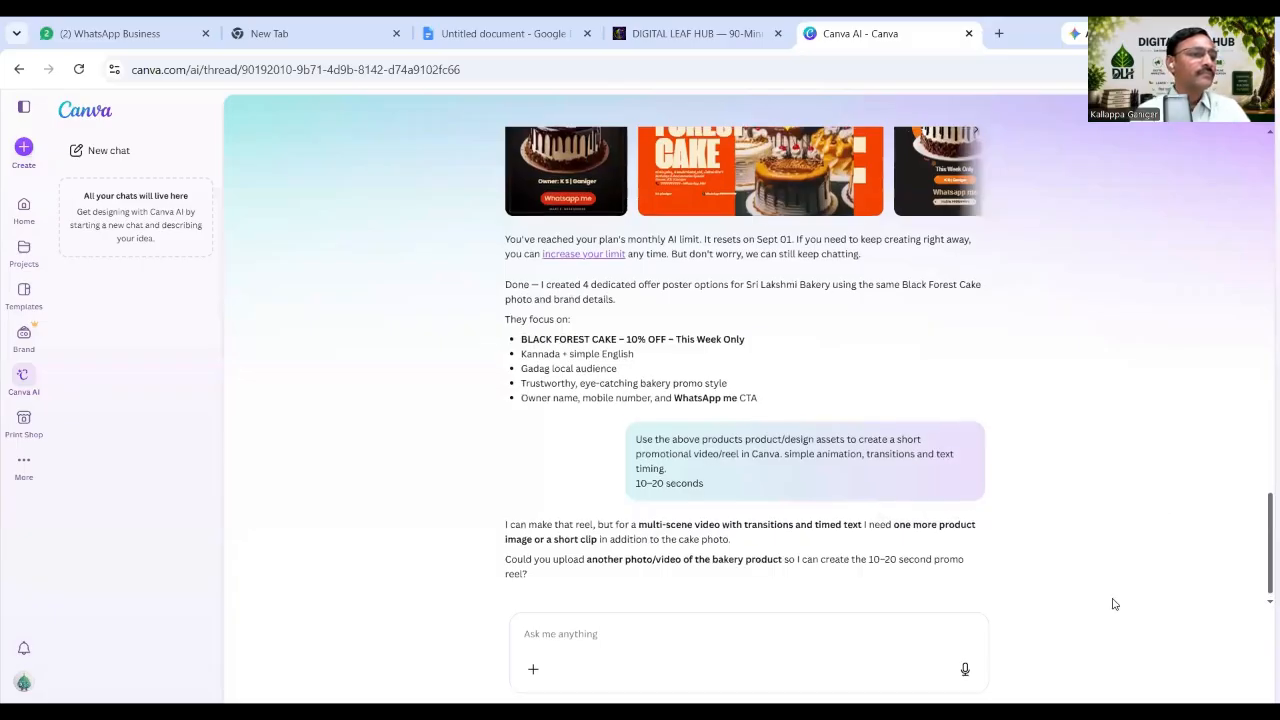
Scroll through the AI's request for another bakery product photo or clip, then open a new browser tab.
scroll(1115, 604, up, 2)
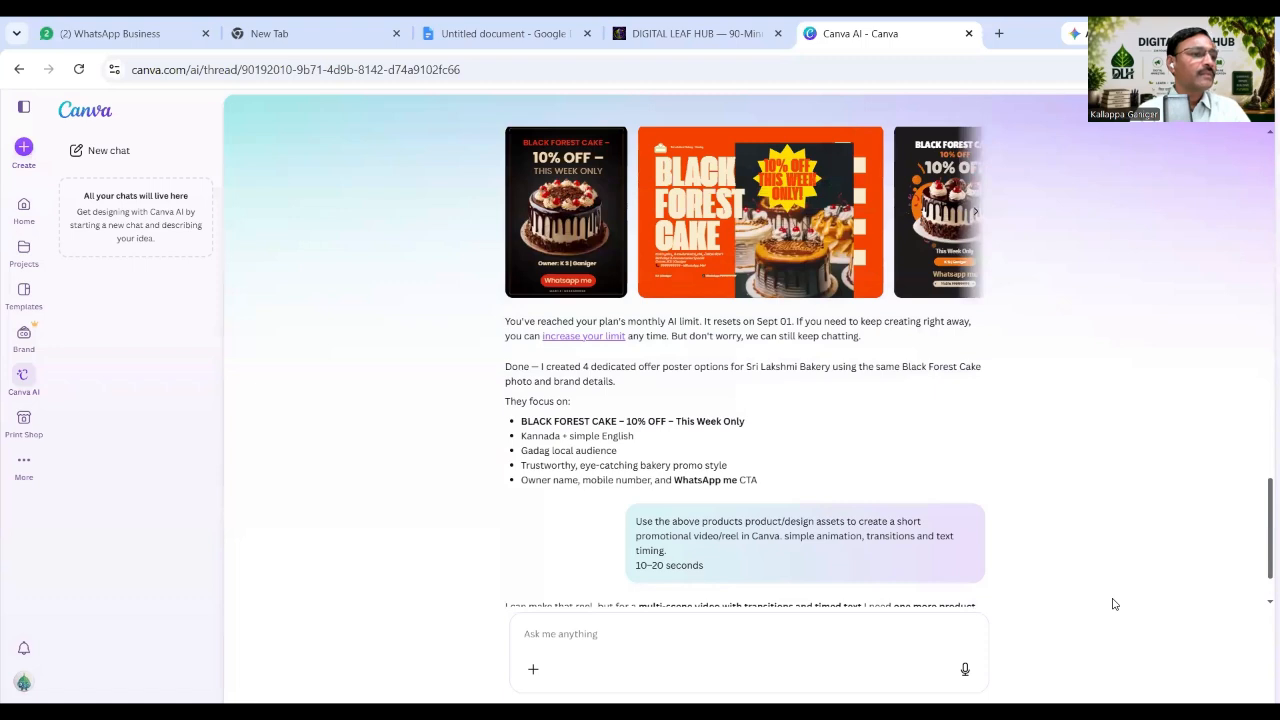
scroll(1115, 604, down, 2)
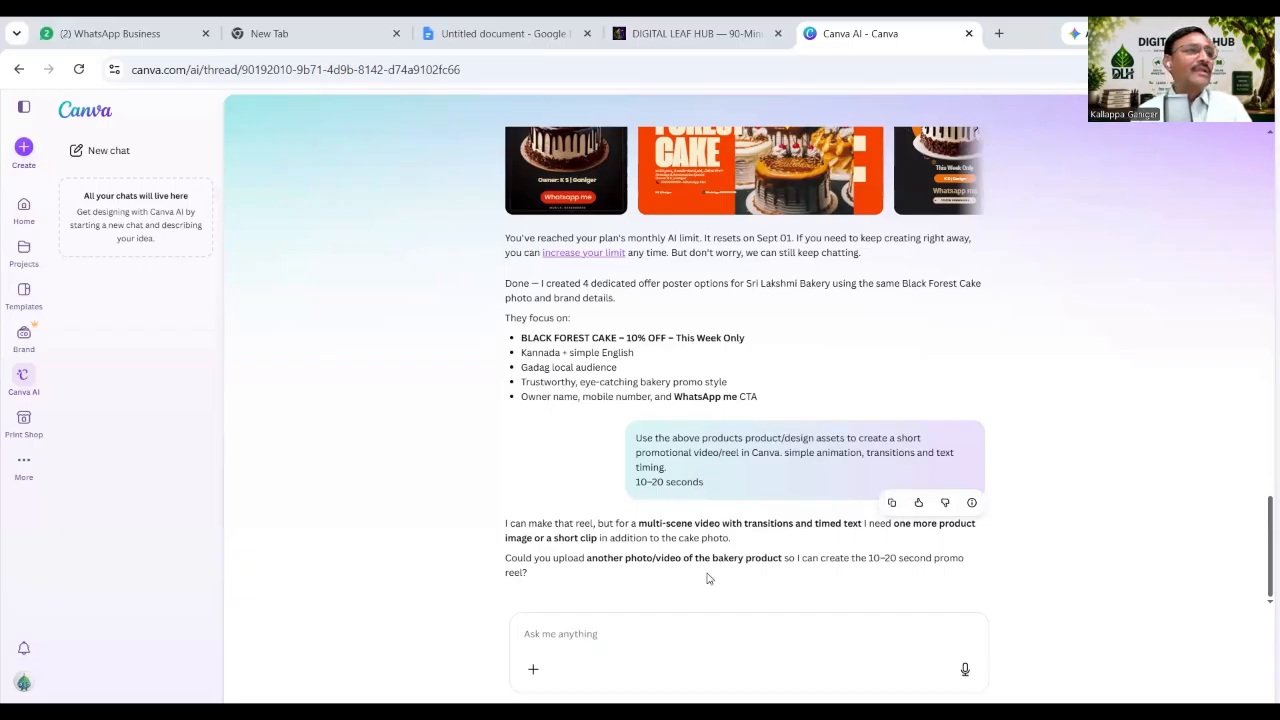
click(996, 38)
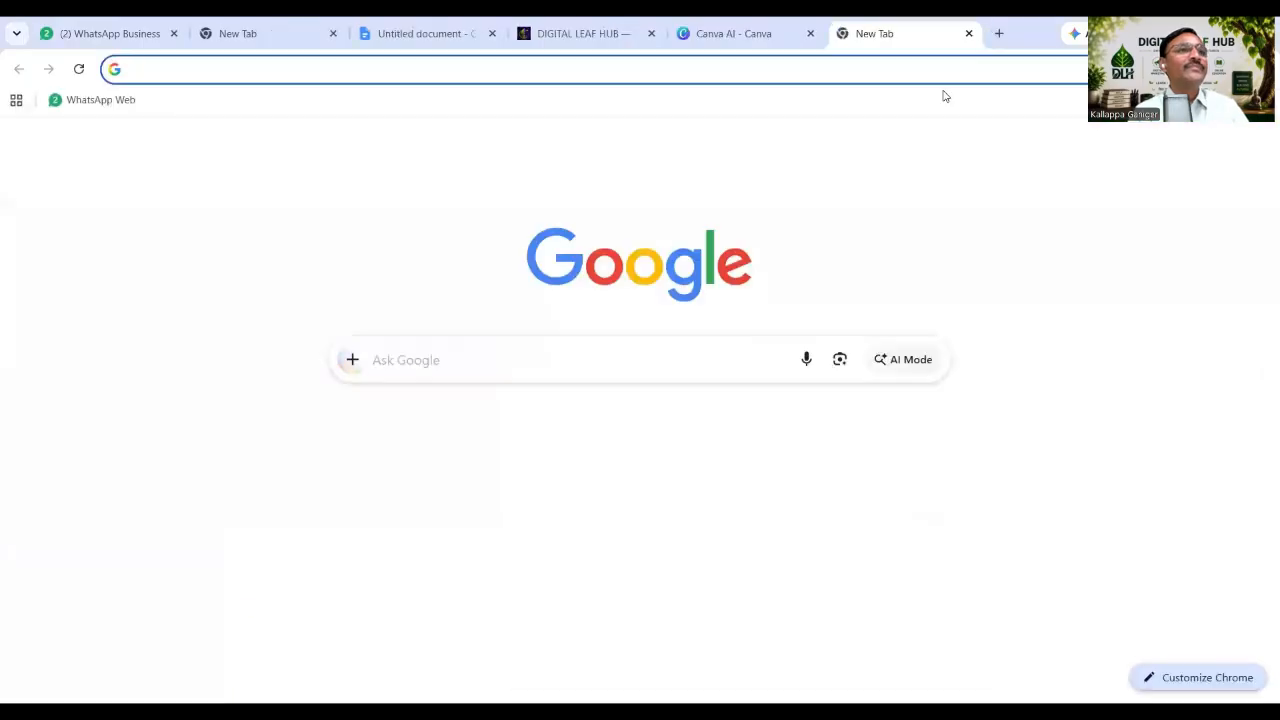
Search Google for 'google black forest cake image for free' and scroll through the free-photo results.
click(941, 82)
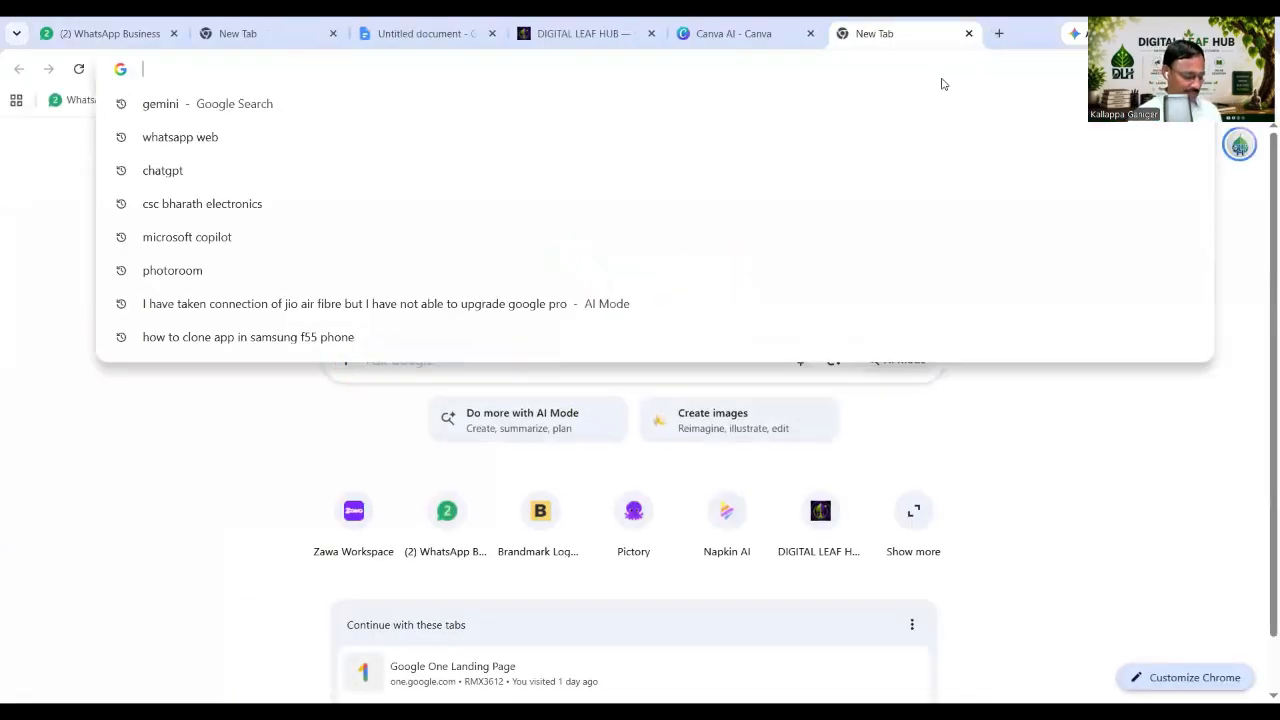
text(google )
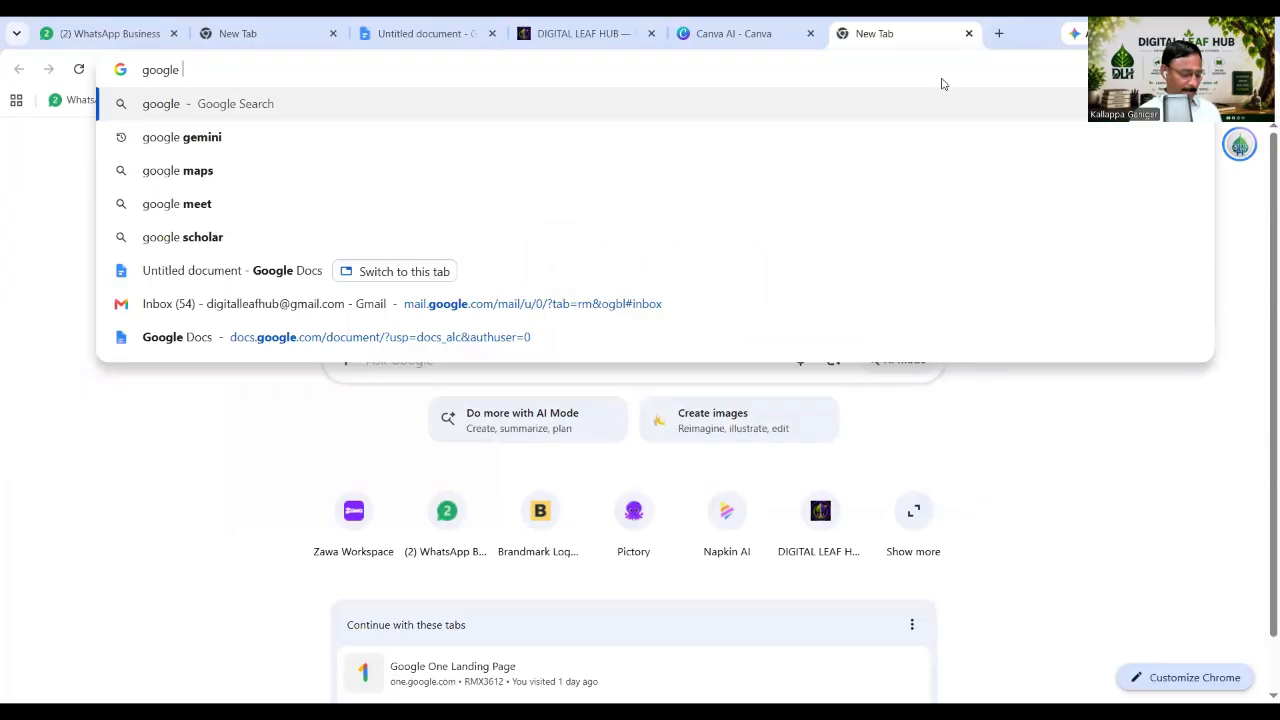
text(black)
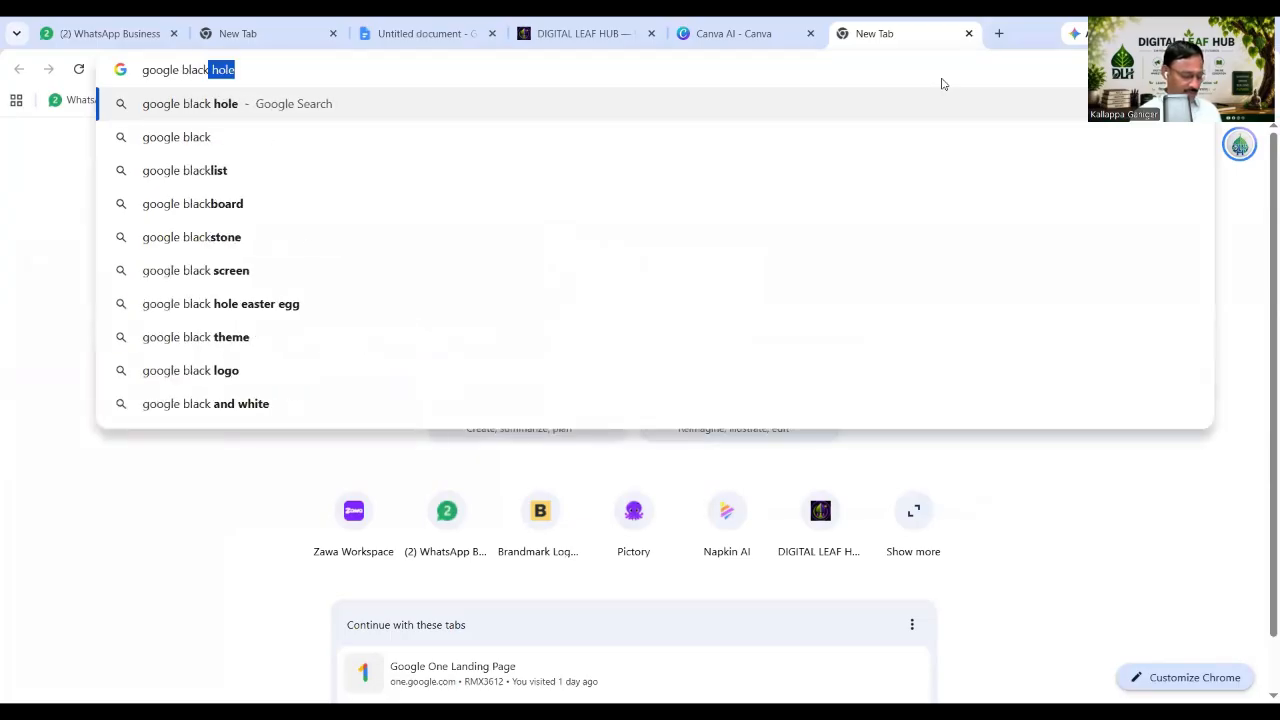
text( forest )
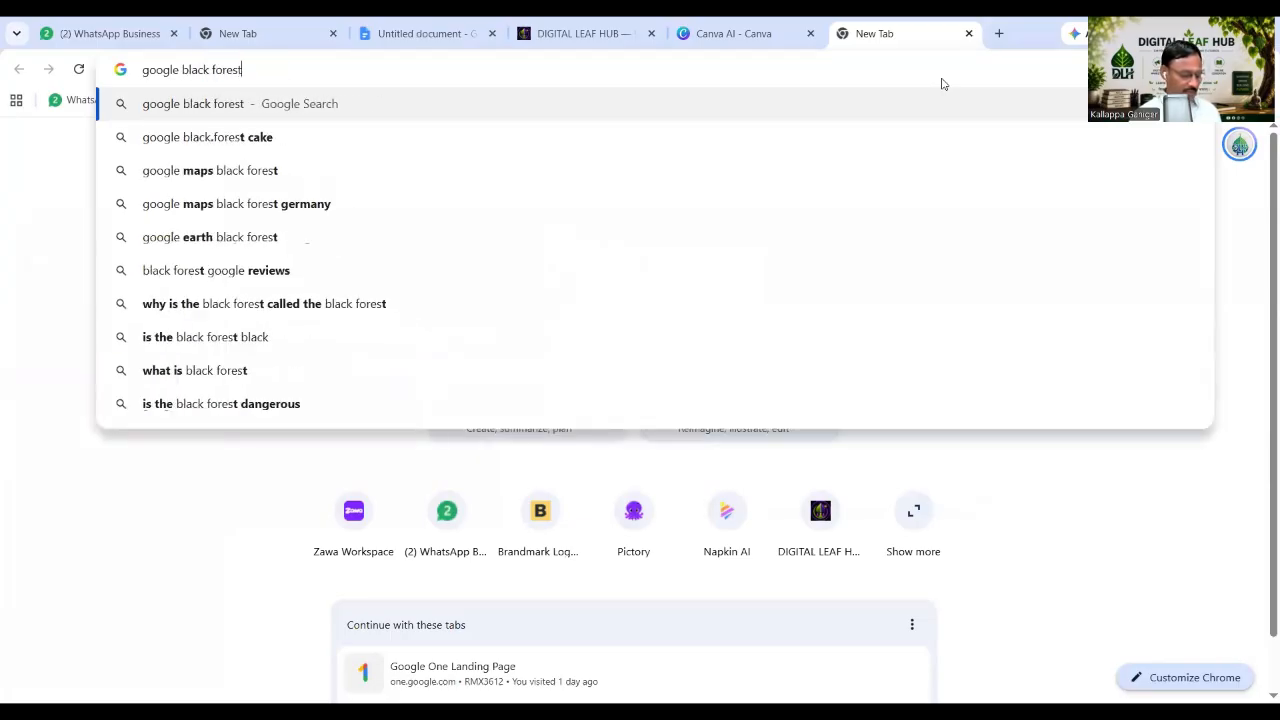
text(cake )
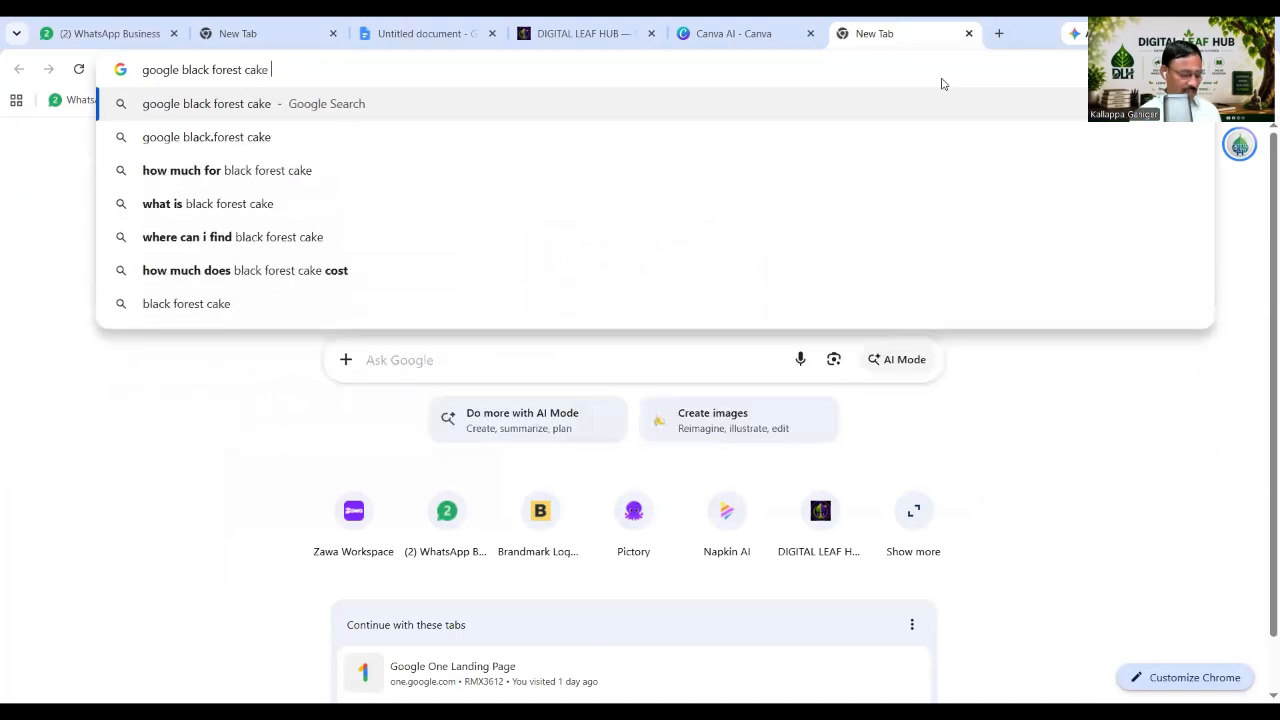
text(image)
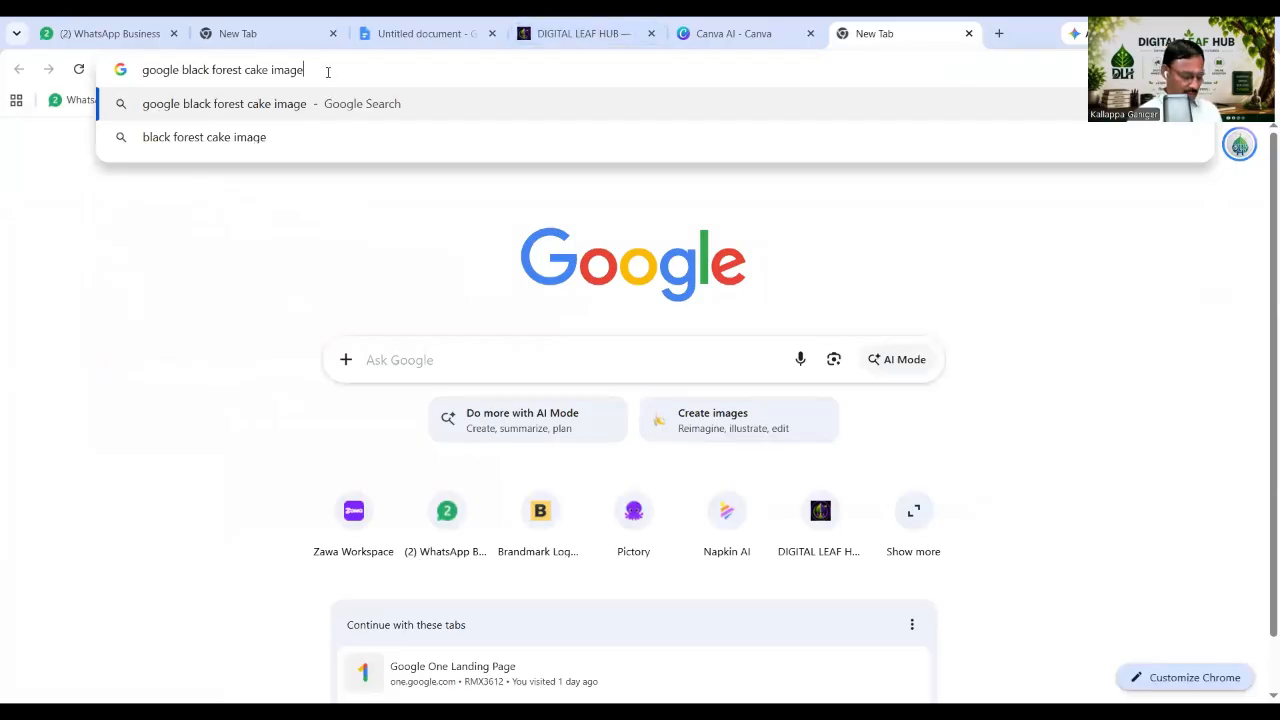
text( for free)
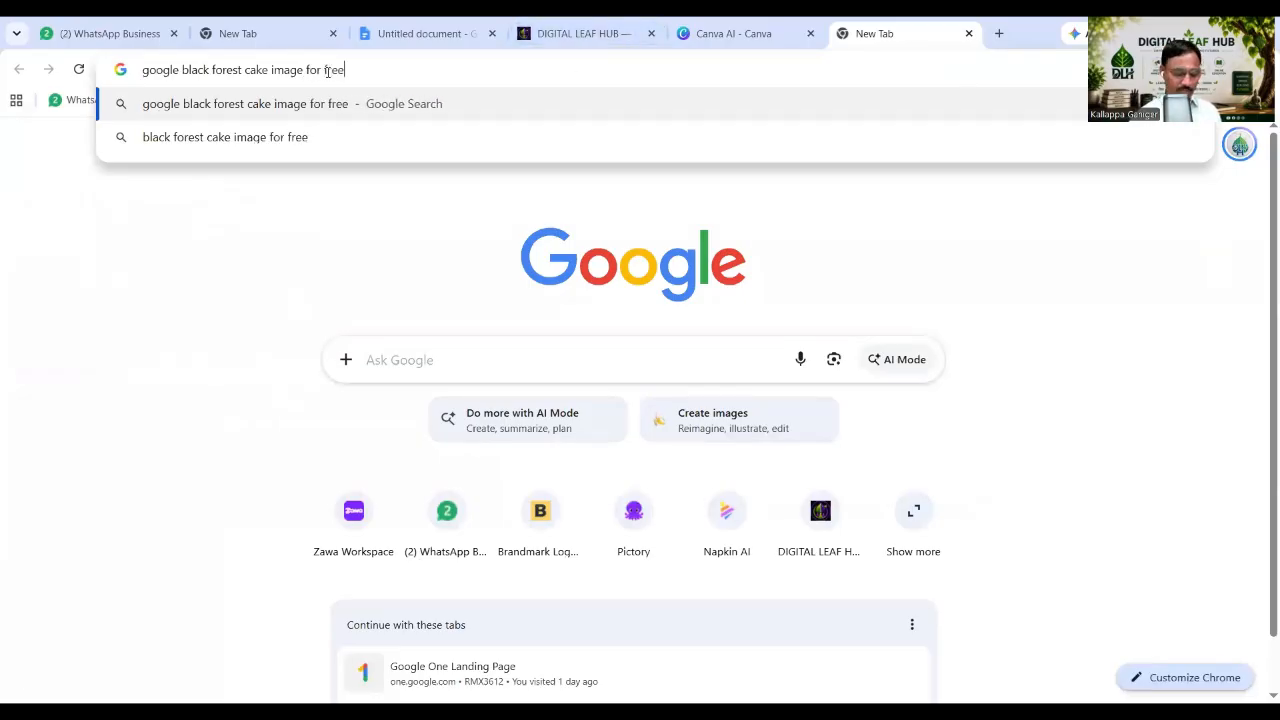
key(Return)
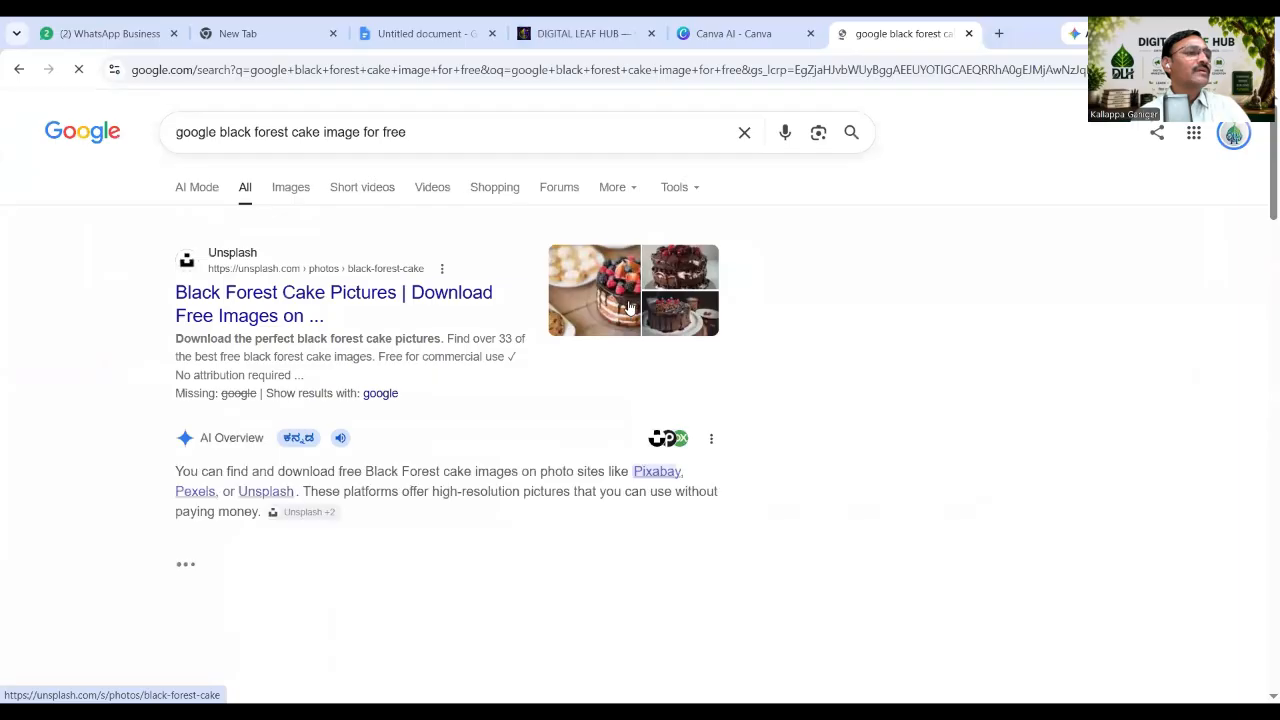
scroll(614, 337, down, 2)
scroll(617, 340, up, 2)
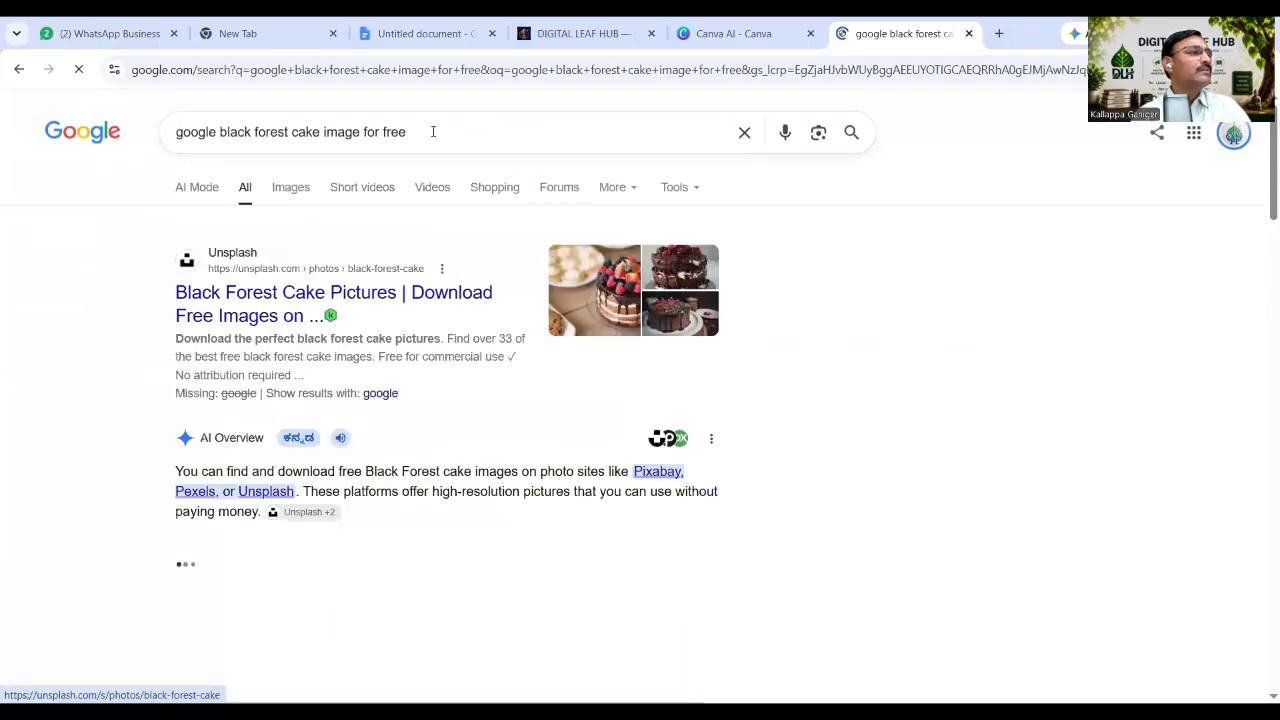
scroll(449, 222, down, 3)
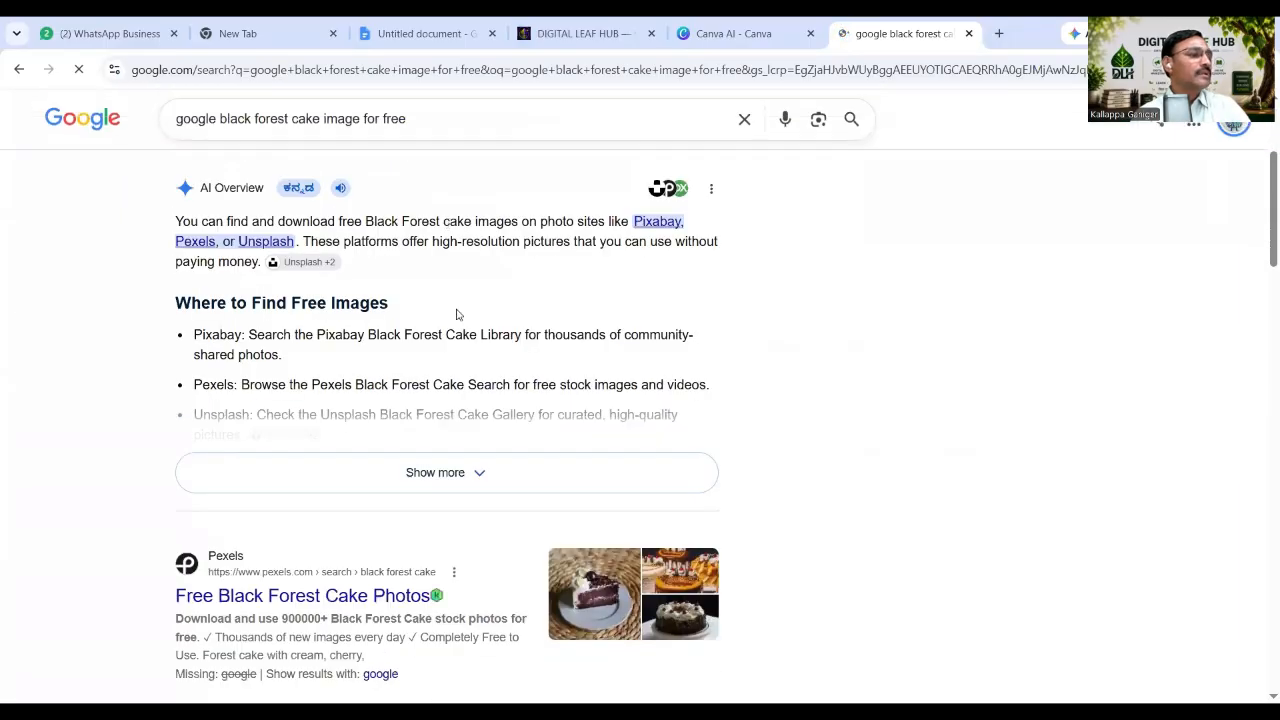
scroll(457, 314, down, 3)
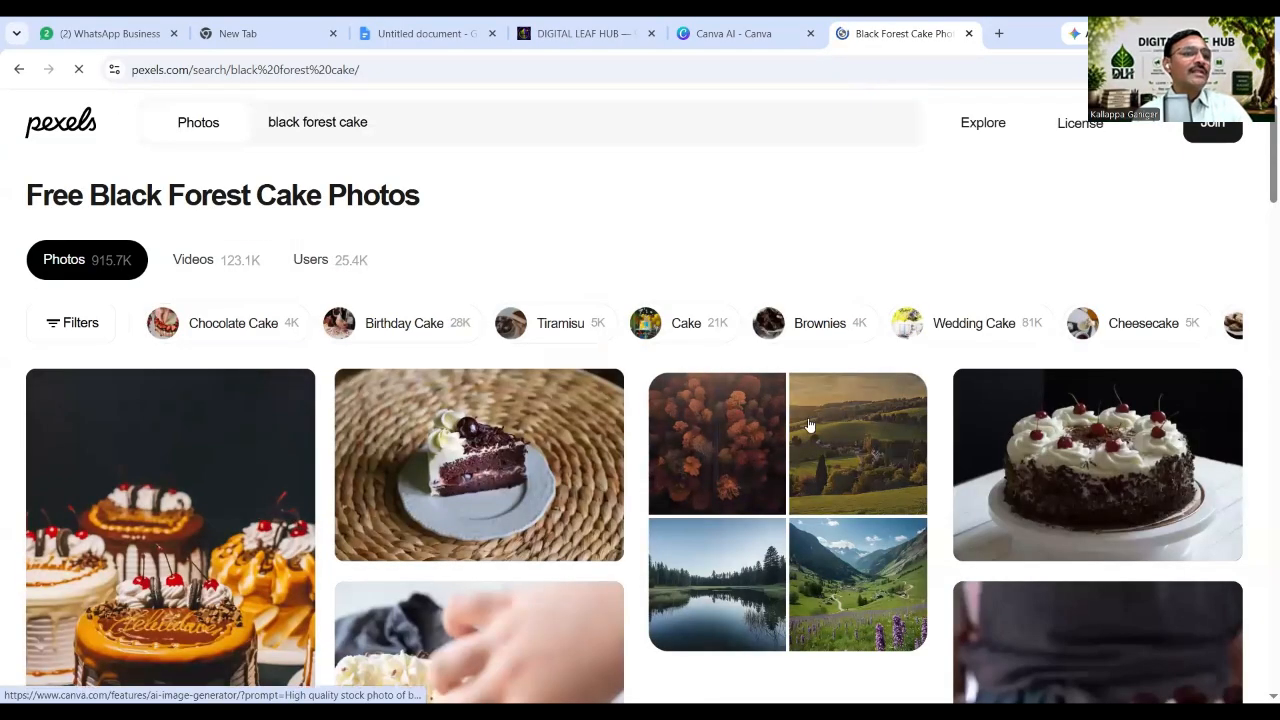
Switch the Pexels 'black forest cake' search from photos to video results.
click(193, 261)
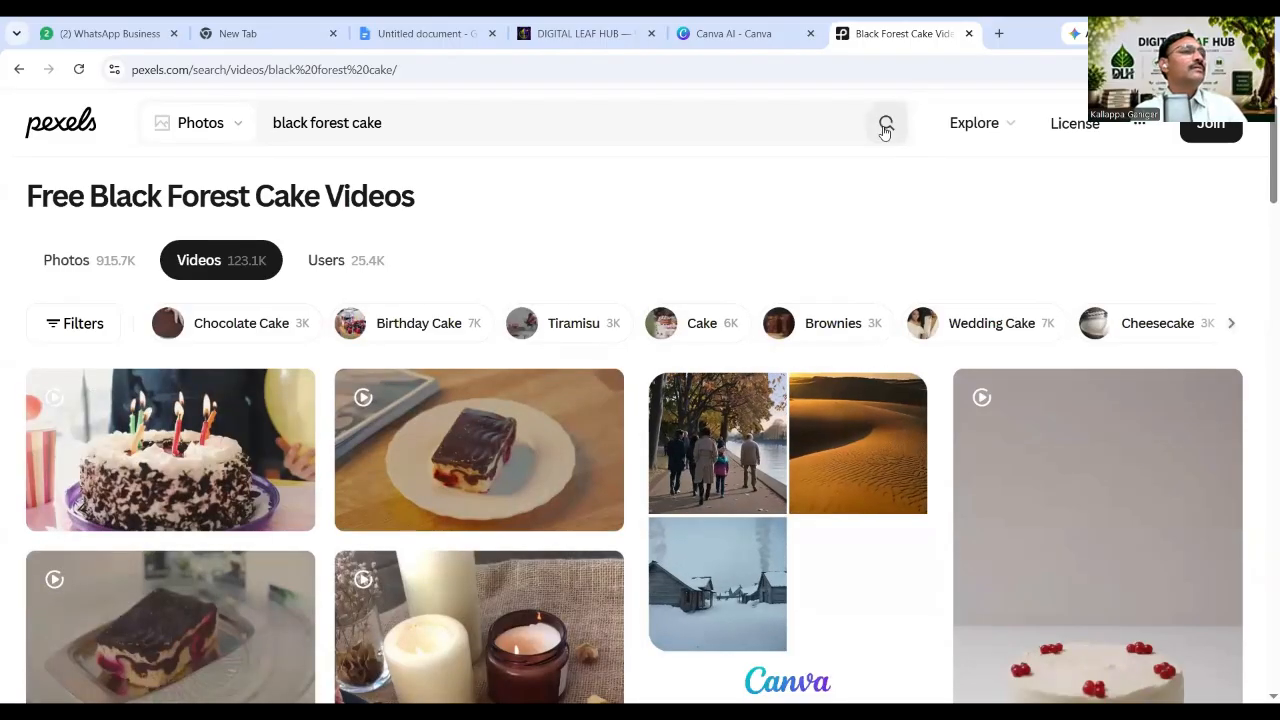
click(885, 126)
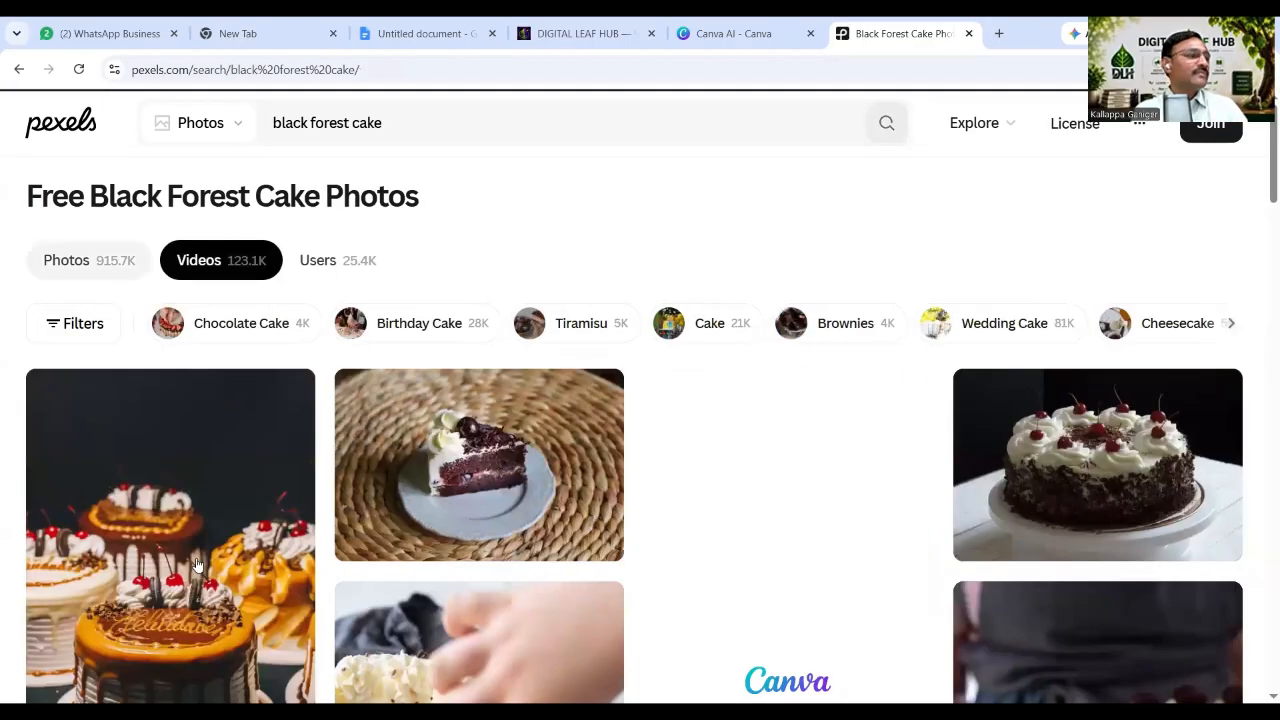
scroll(200, 540, down, 2)
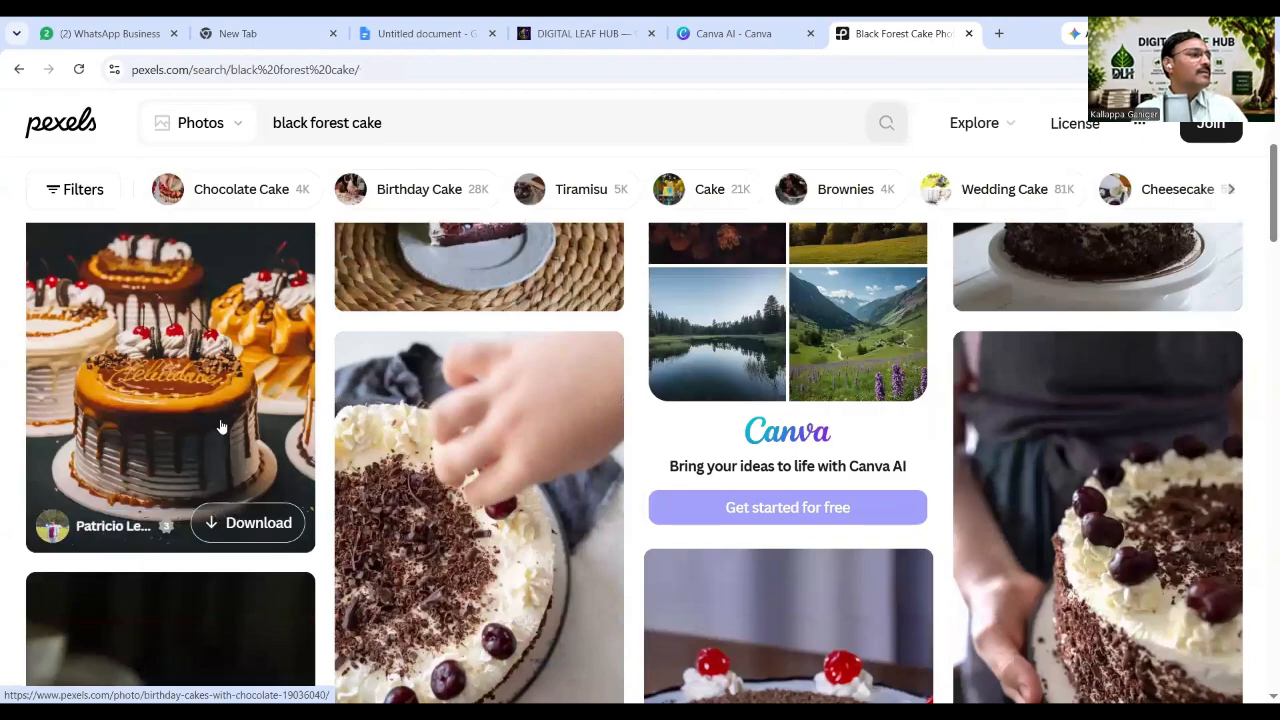
scroll(227, 268, up, 2)
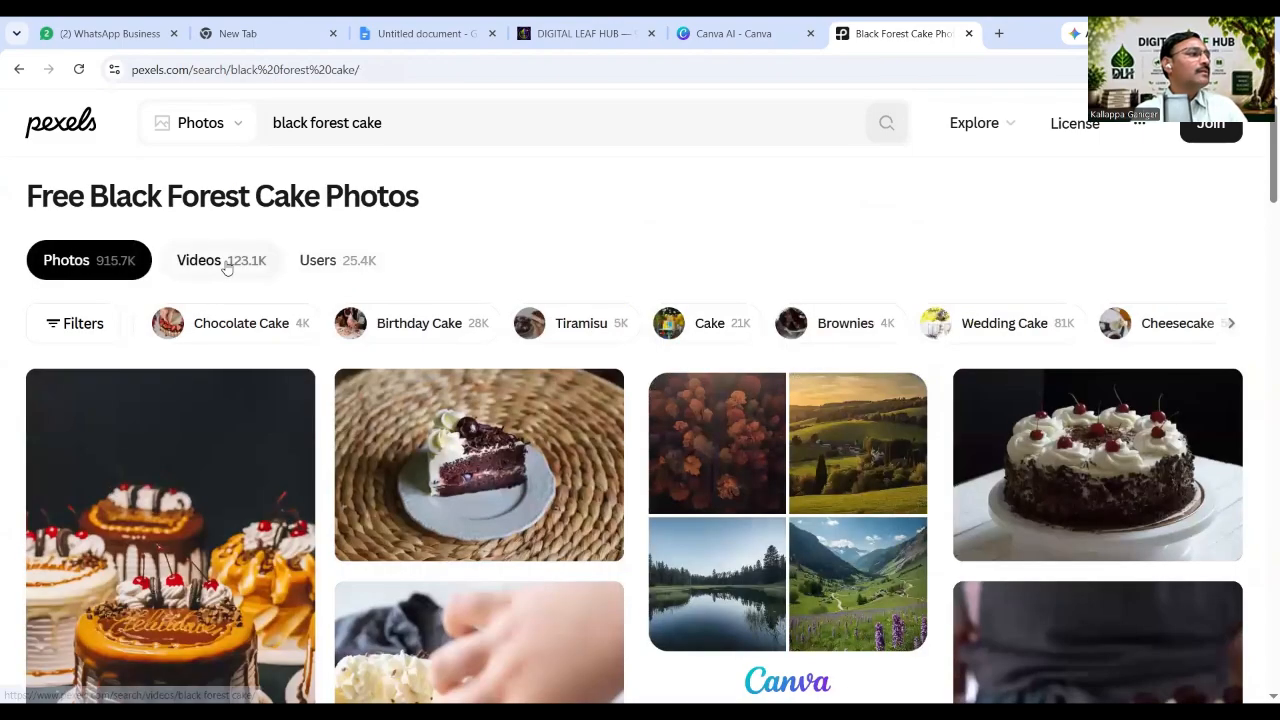
click(224, 262)
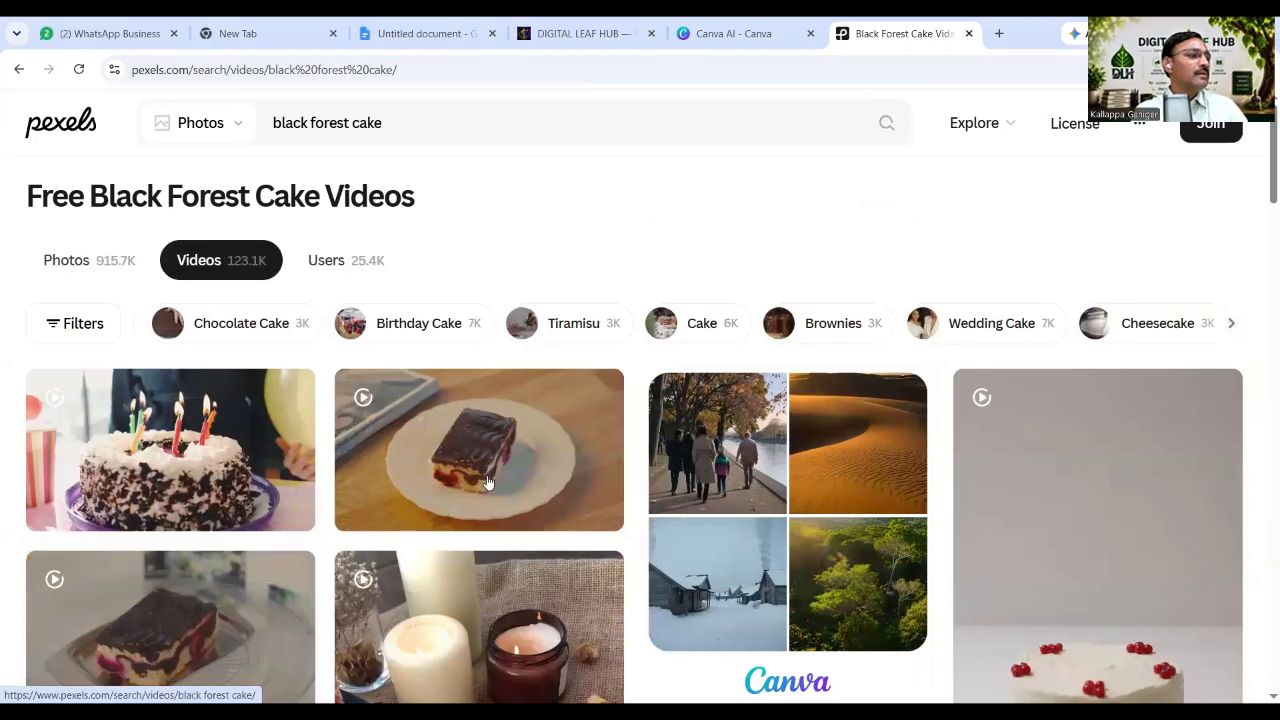
Download the birthday-candle black forest cake video and dismiss the thank-you popup.
scroll(510, 450, down, 1)
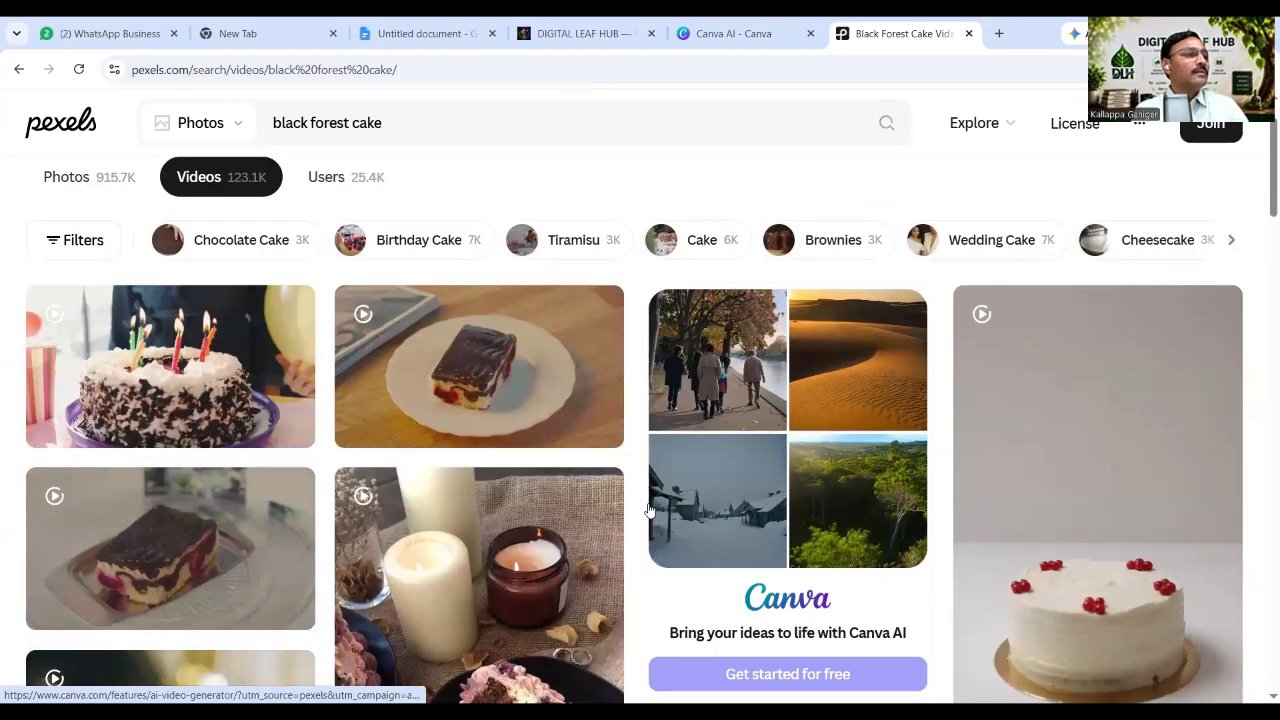
mouse_move(200, 355)
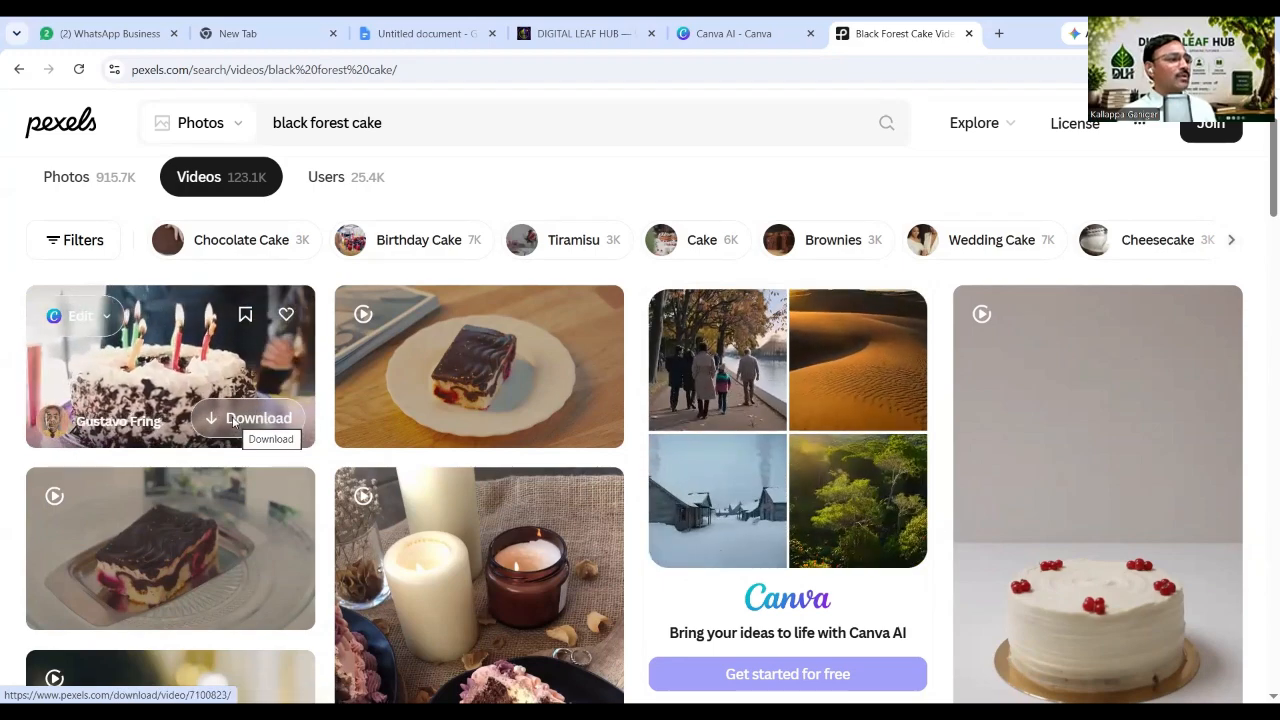
click(234, 422)
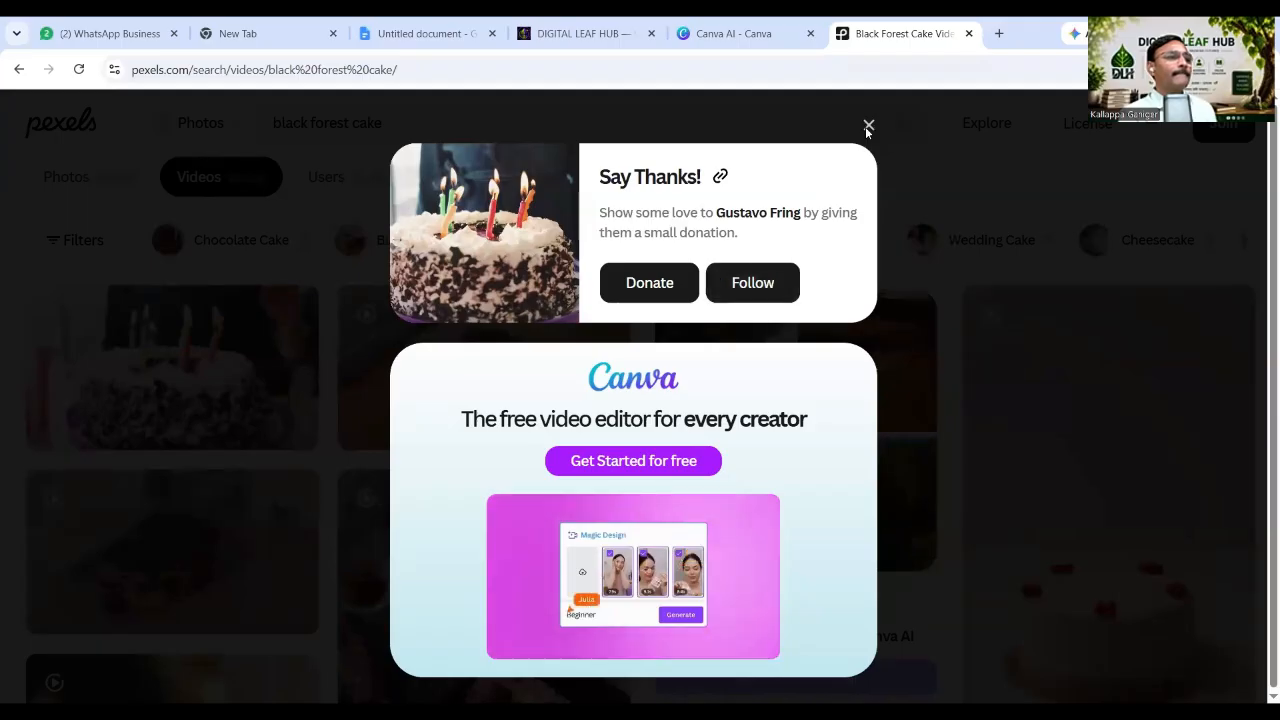
key(Escape)
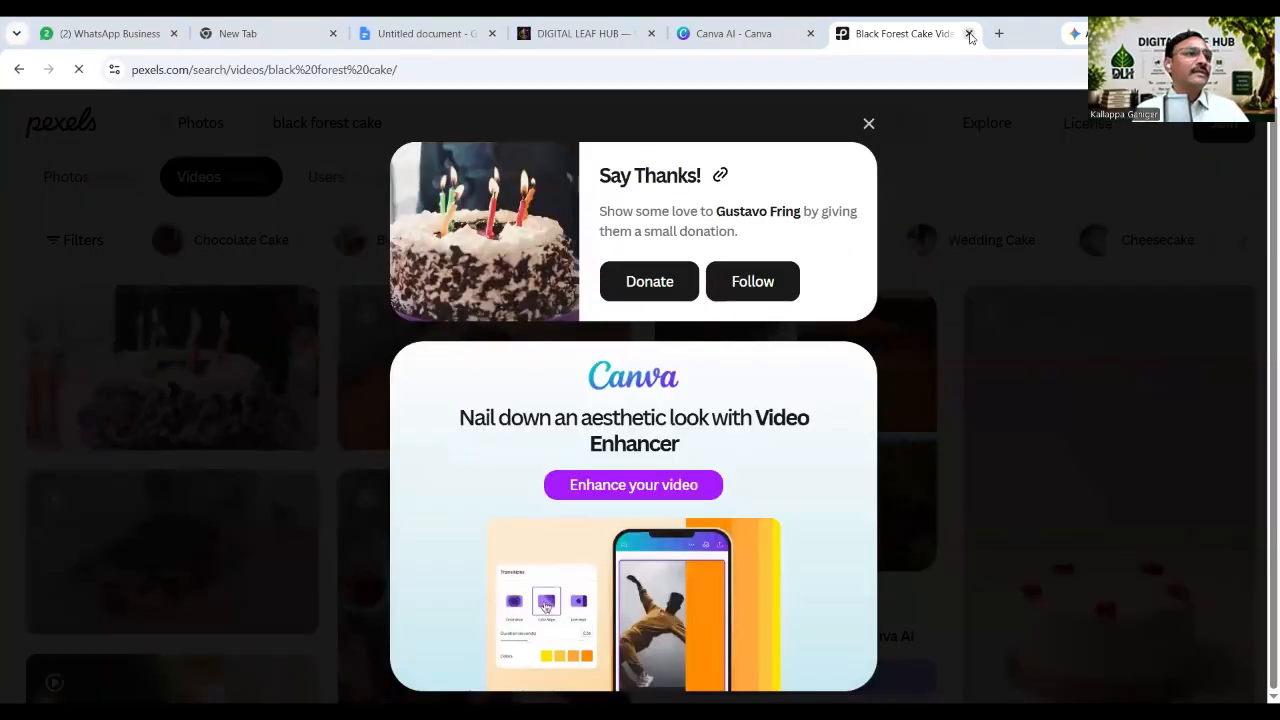
Close Pexels and upload 7100823-uhd_3840_2160_30fps (1).mp4 from Downloads into the Canva AI chat.
click(969, 35)
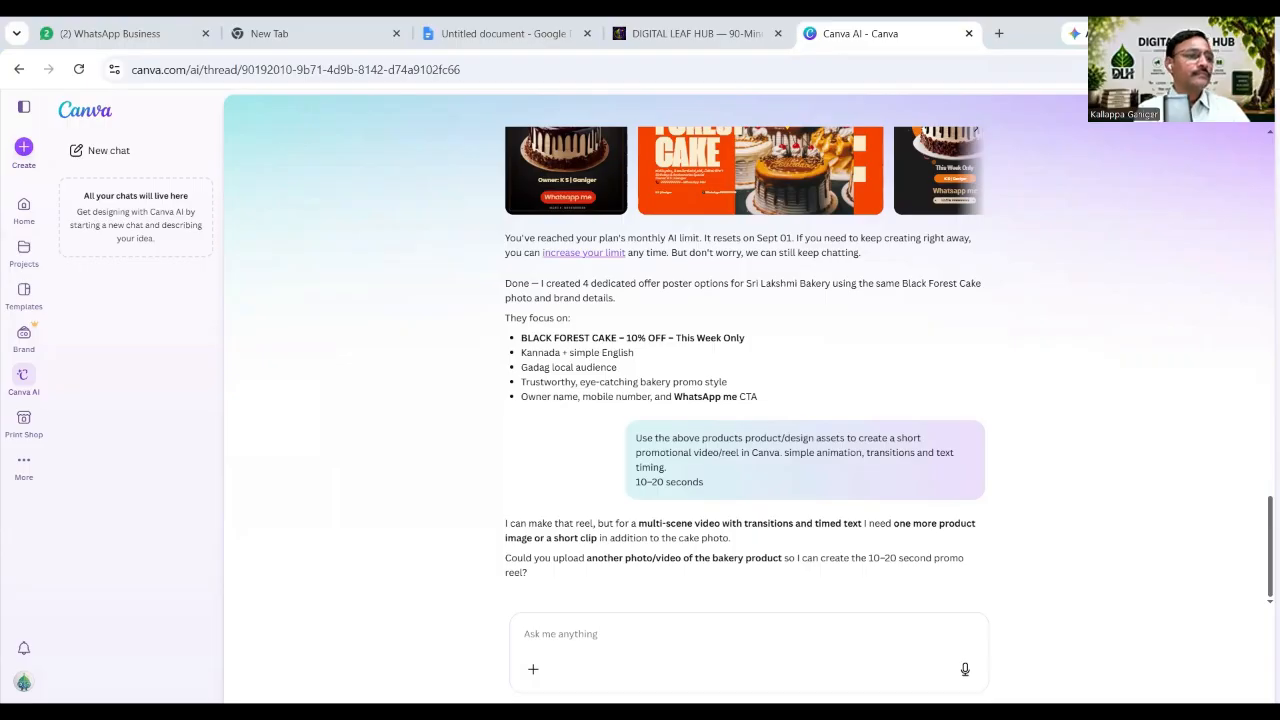
click(533, 669)
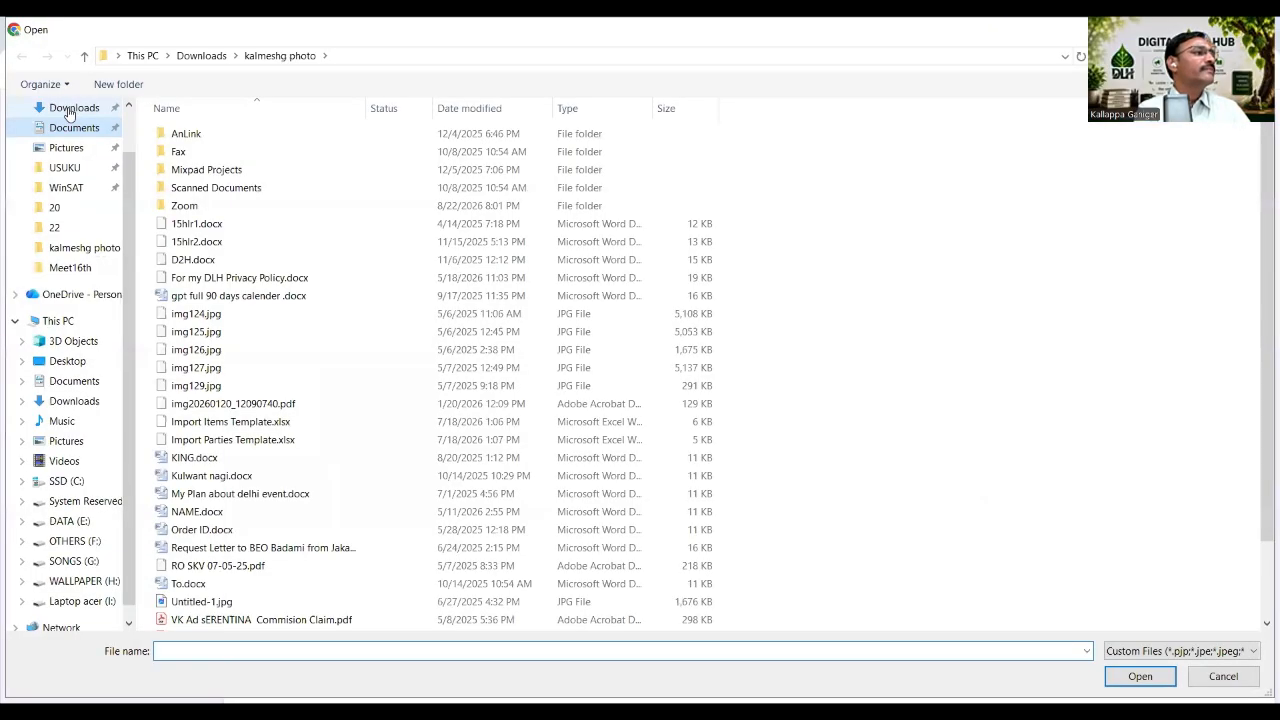
click(68, 108)
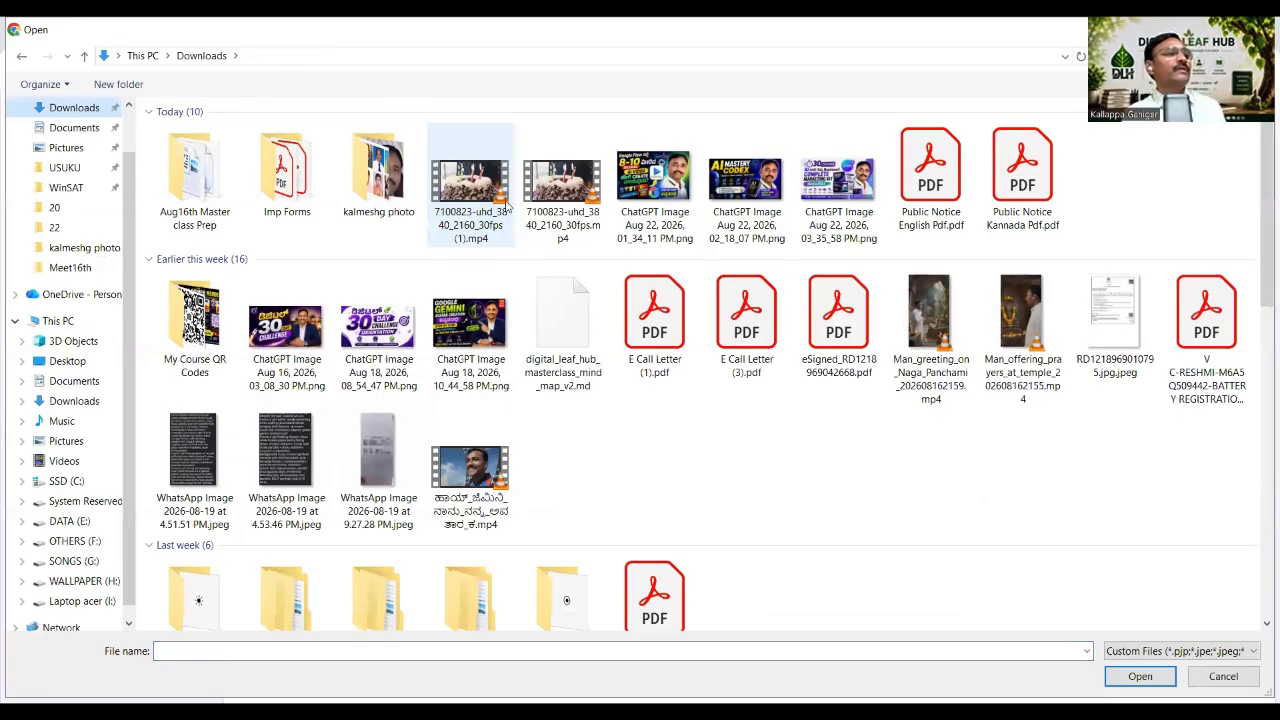
click(465, 200)
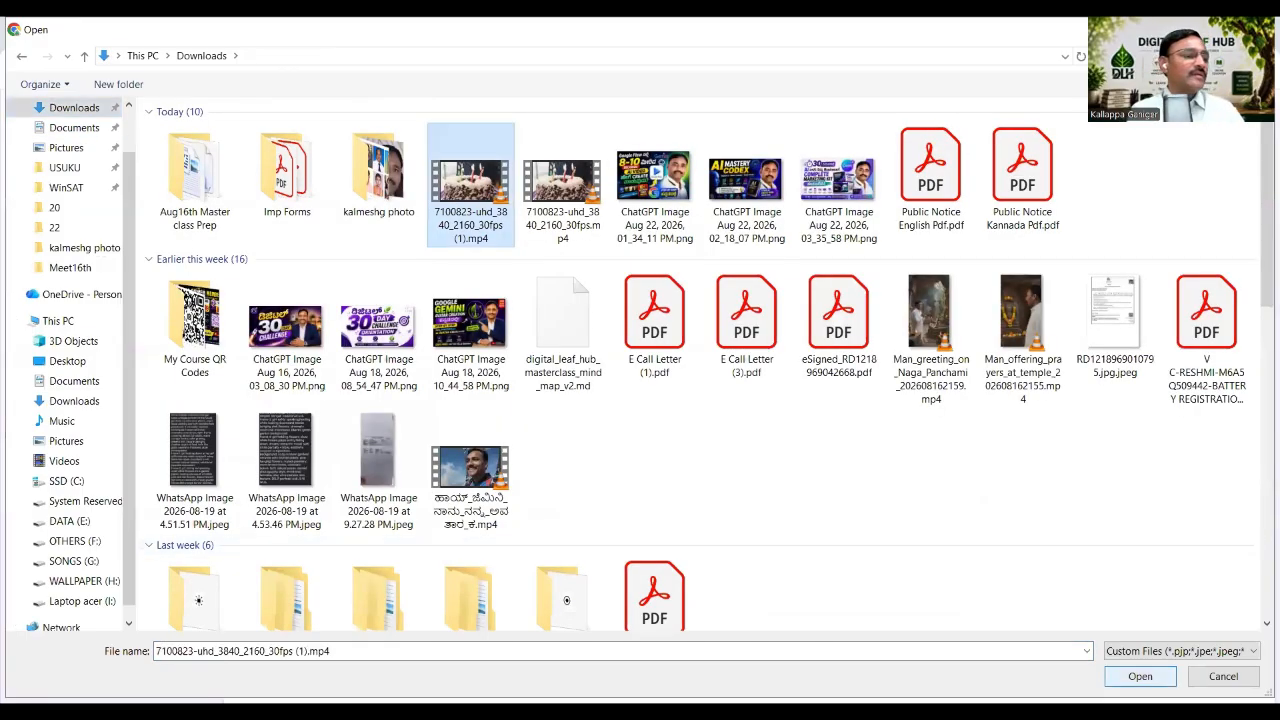
key(Return)
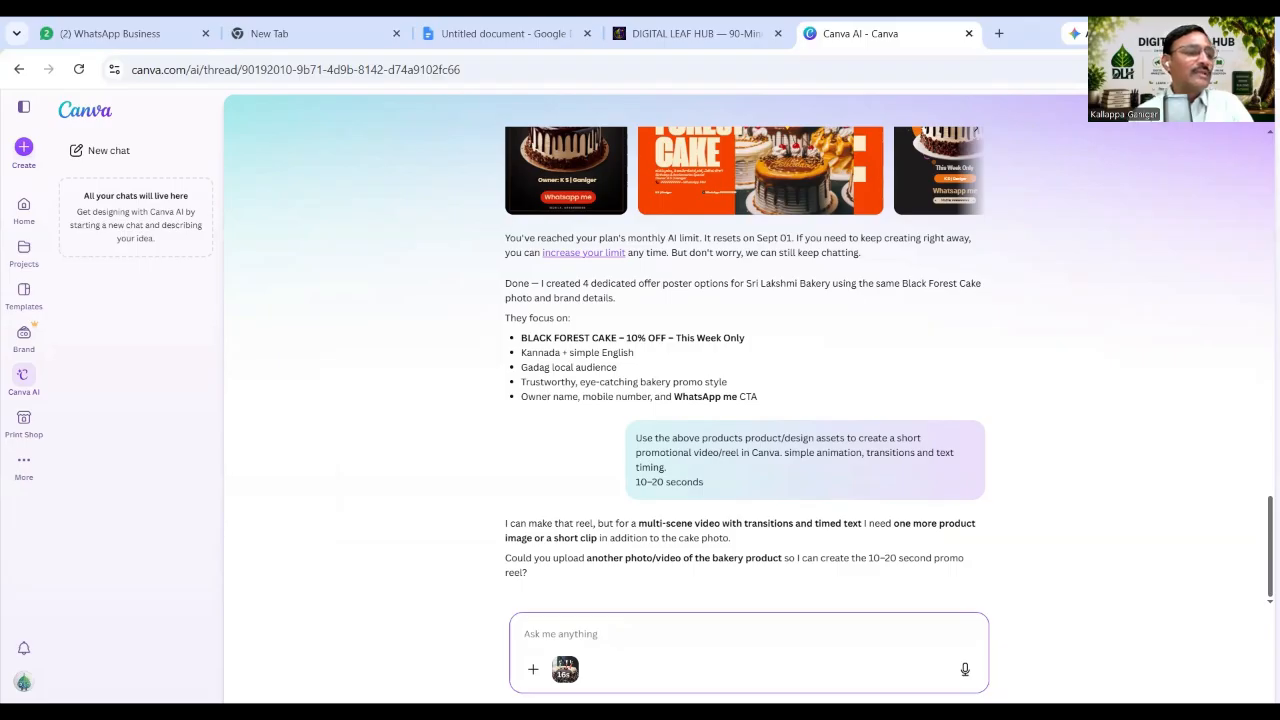
Send Canva AI the reply 'yes uploaded' with the cake video, then return to the lesson notes.
click(754, 668)
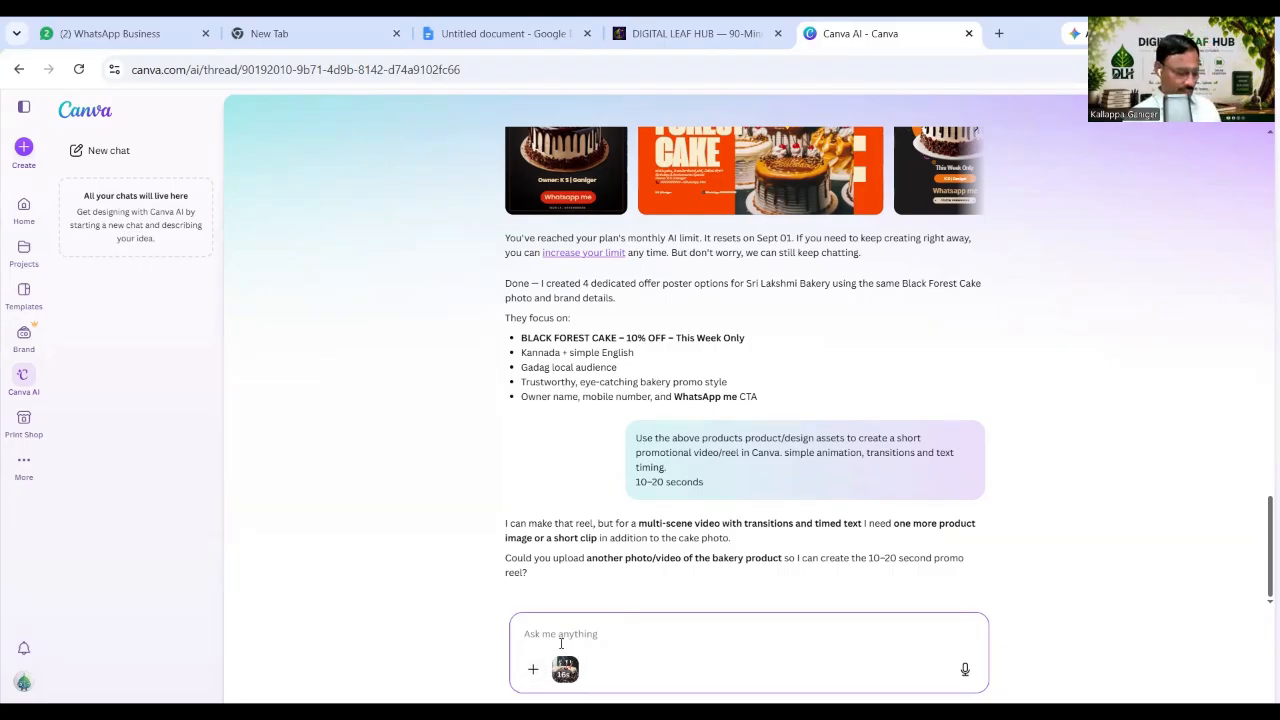
text(yes)
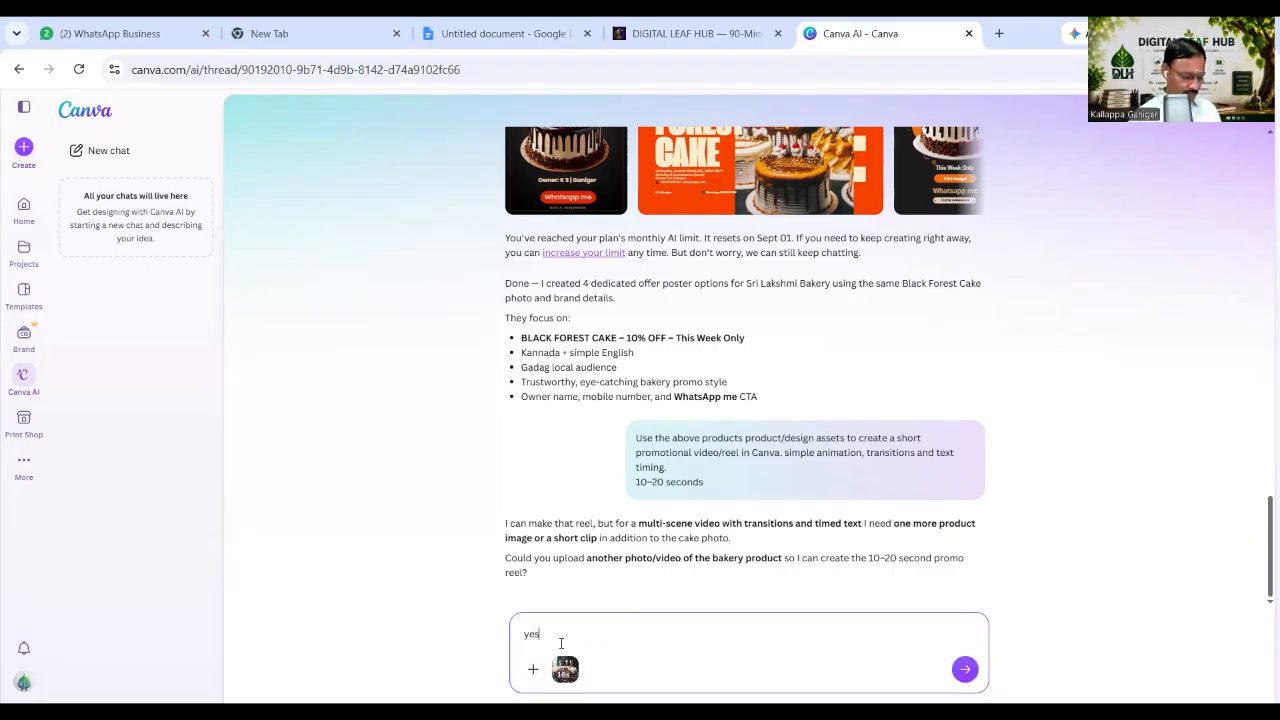
text( uplo)
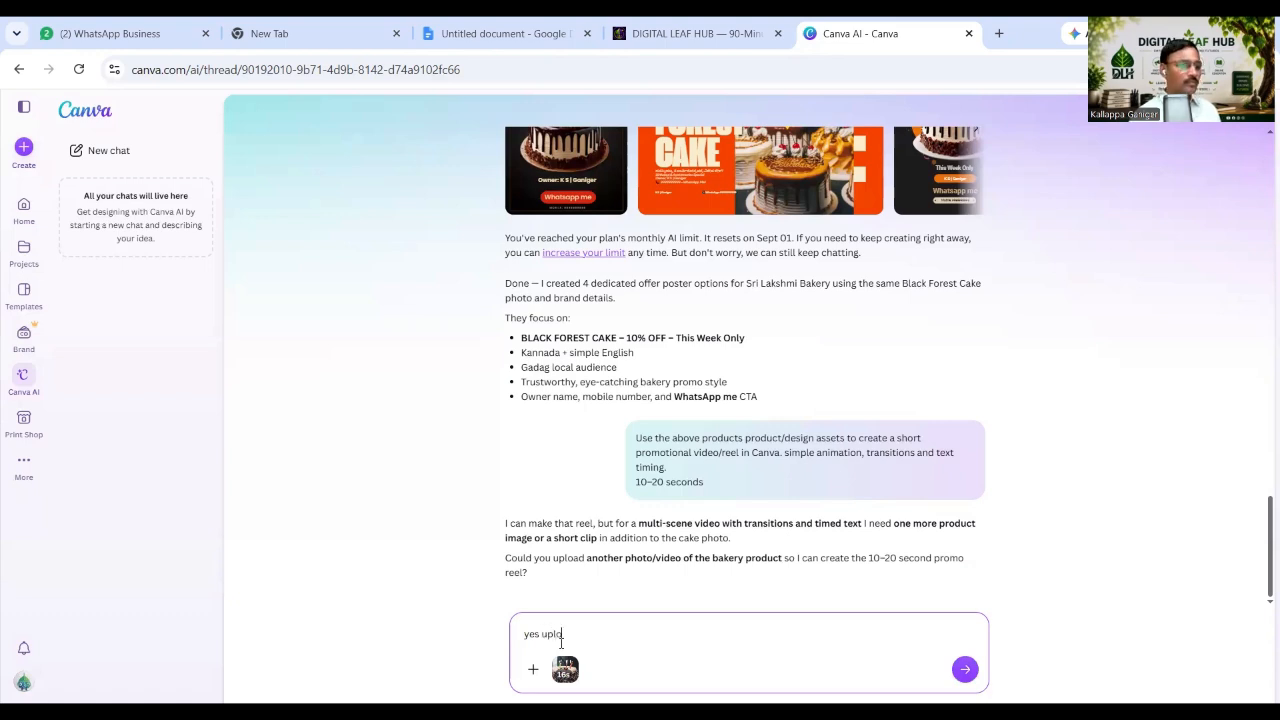
text(aded)
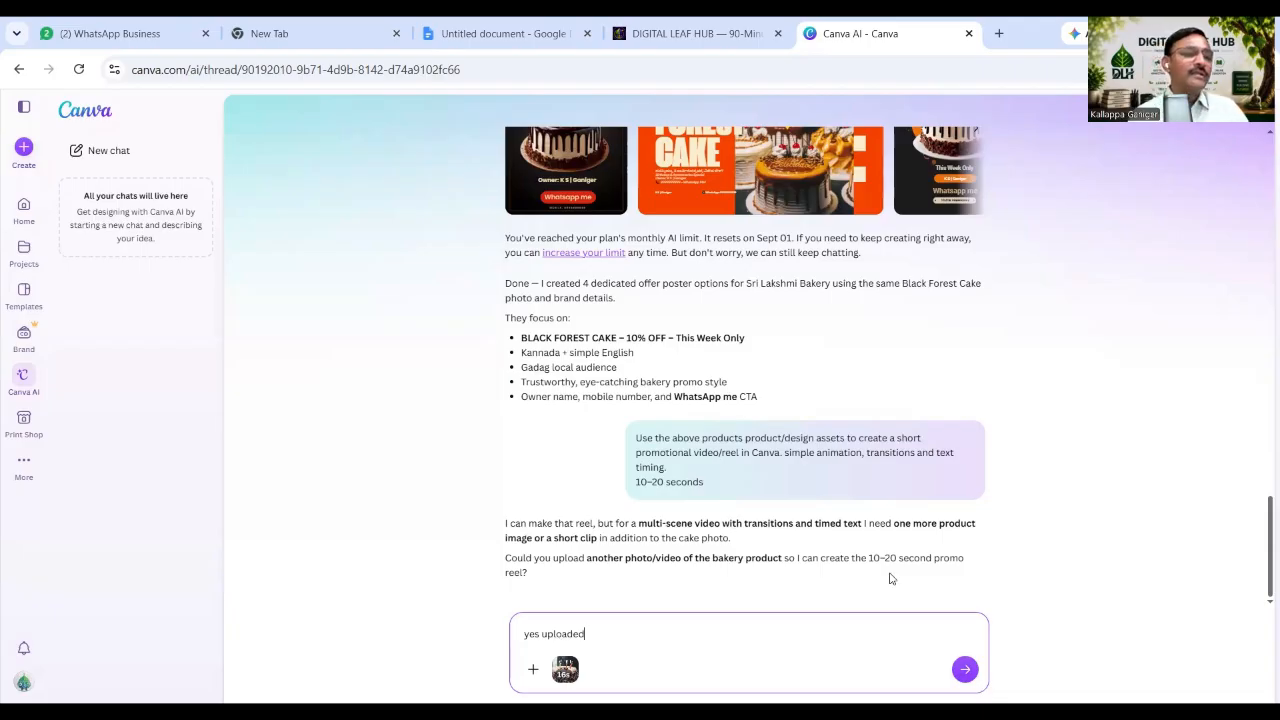
click(1033, 576)
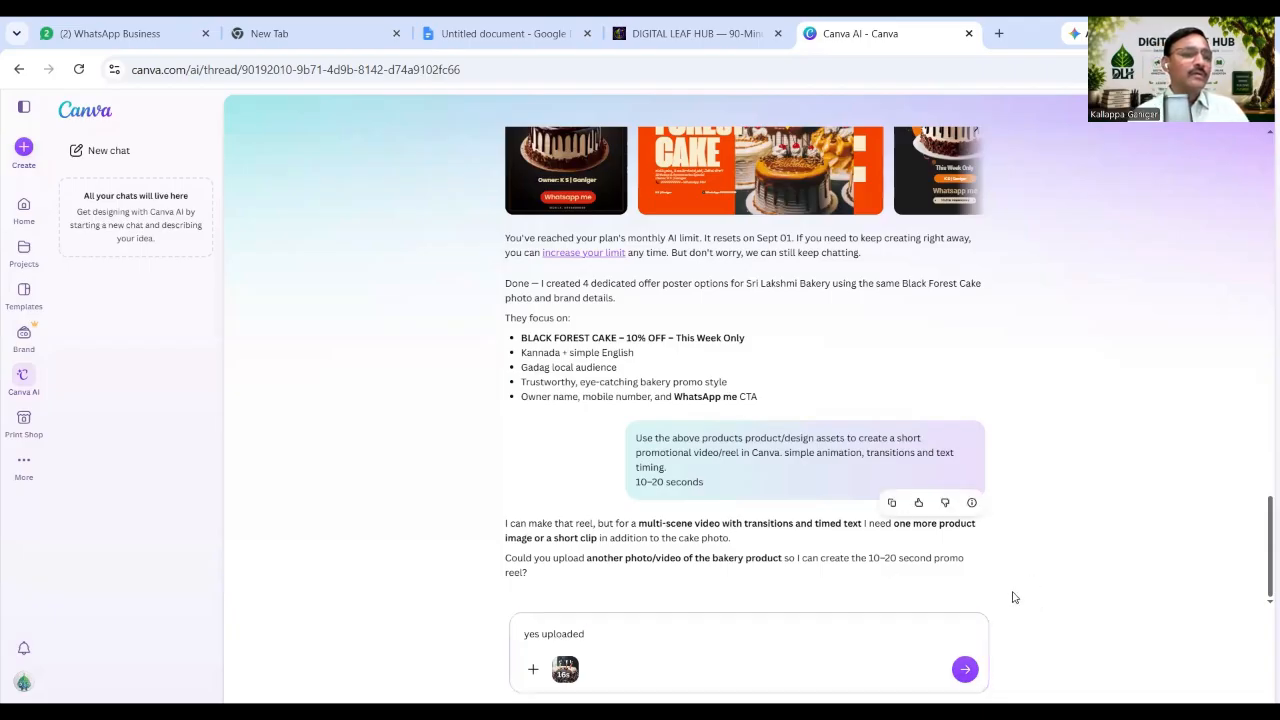
click(965, 669)
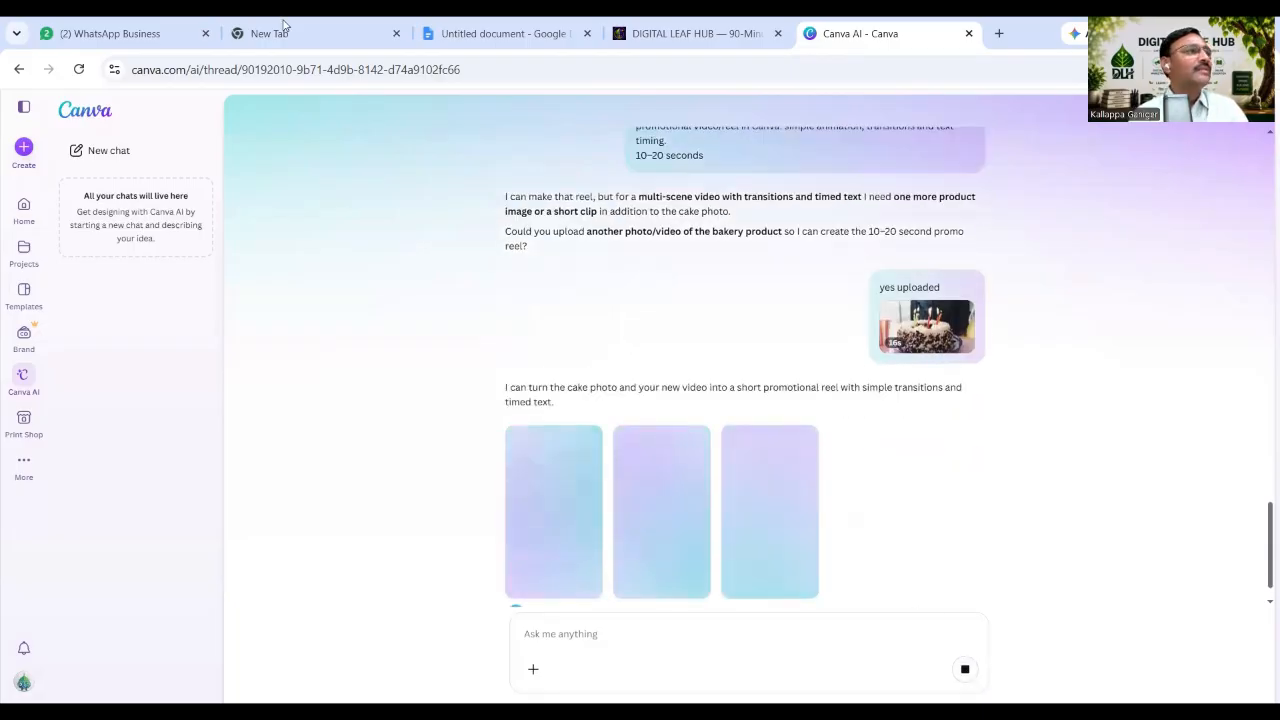
click(428, 33)
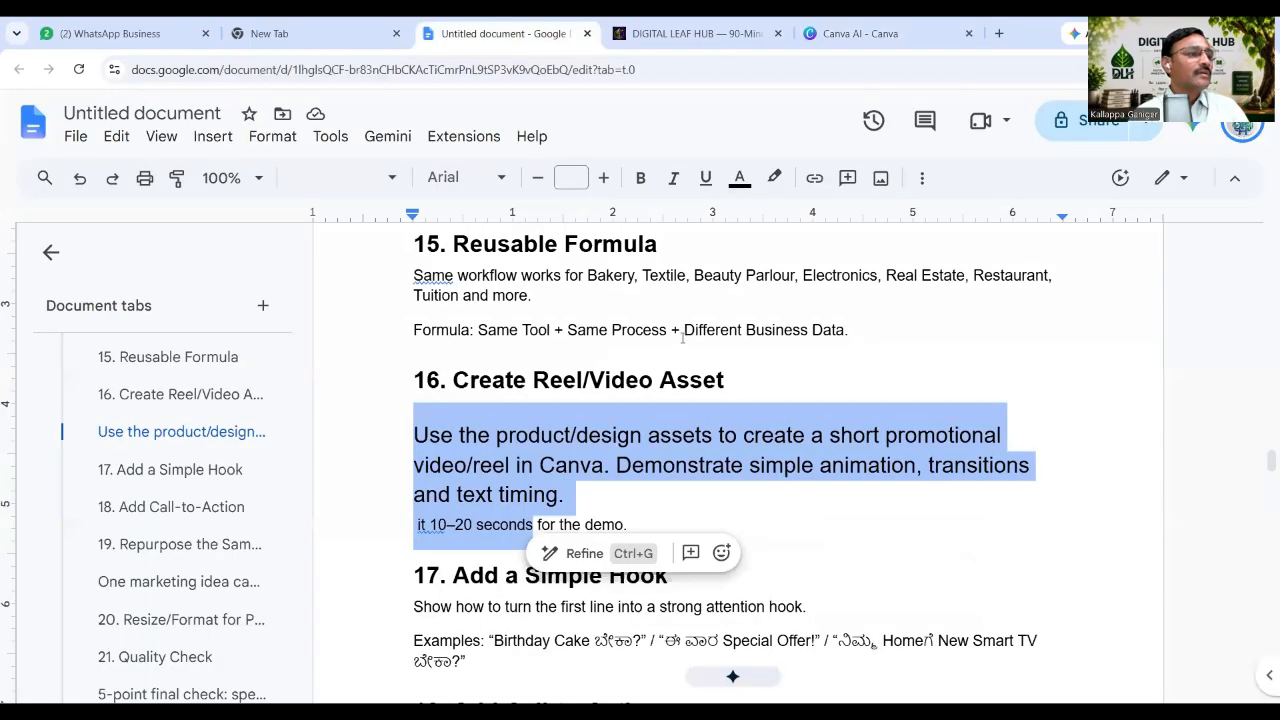
Read the notes through section 17 'Add a Simple Hook', then return to the three Canva AI reels.
scroll(683, 337, down, 2)
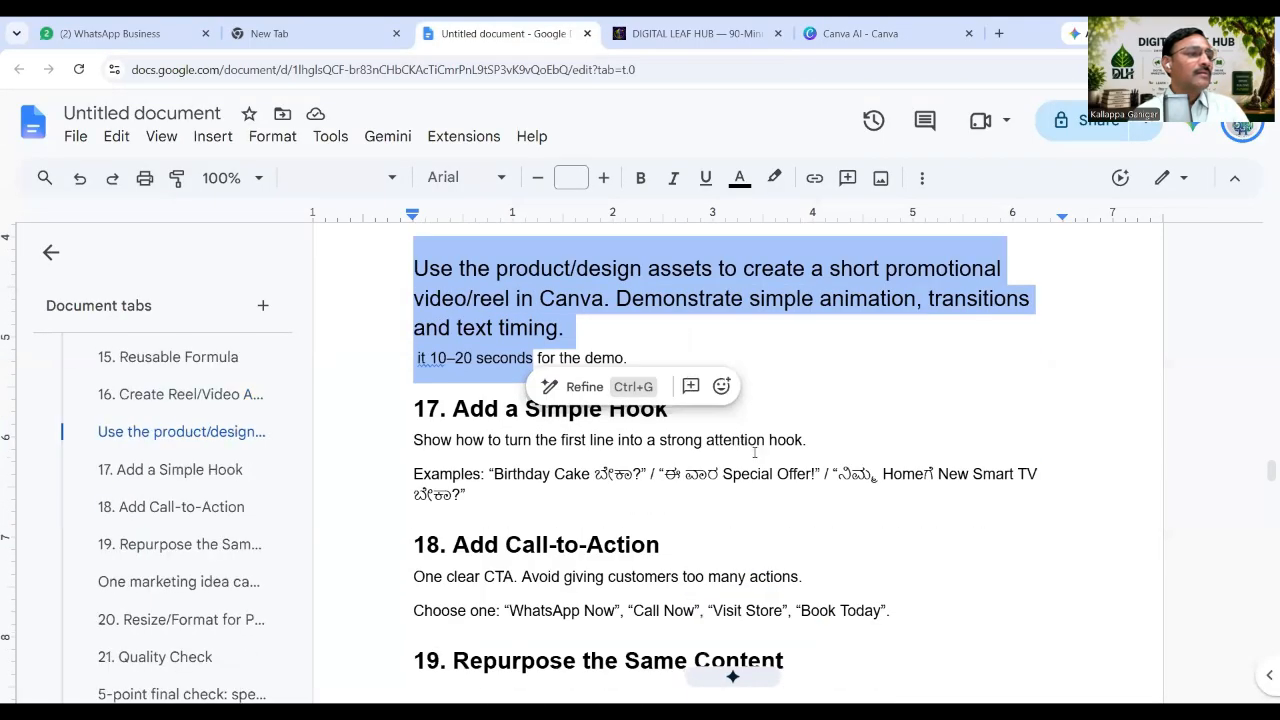
click(755, 448)
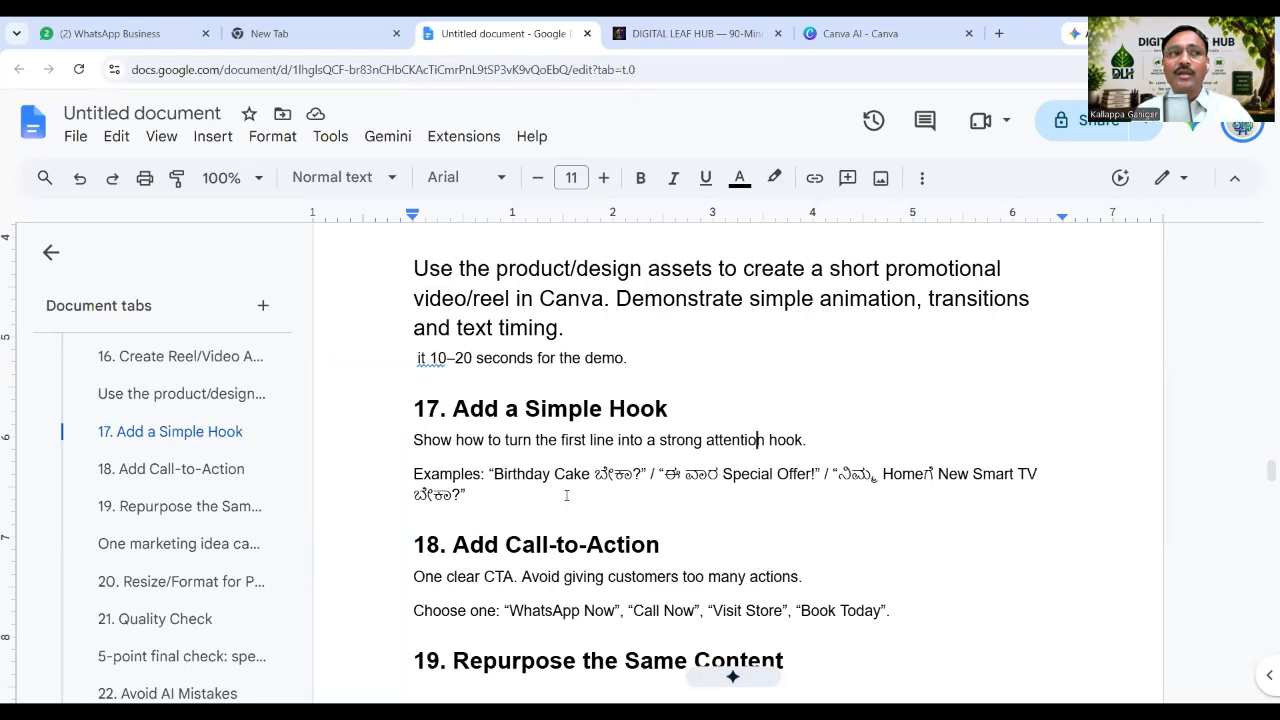
click(882, 34)
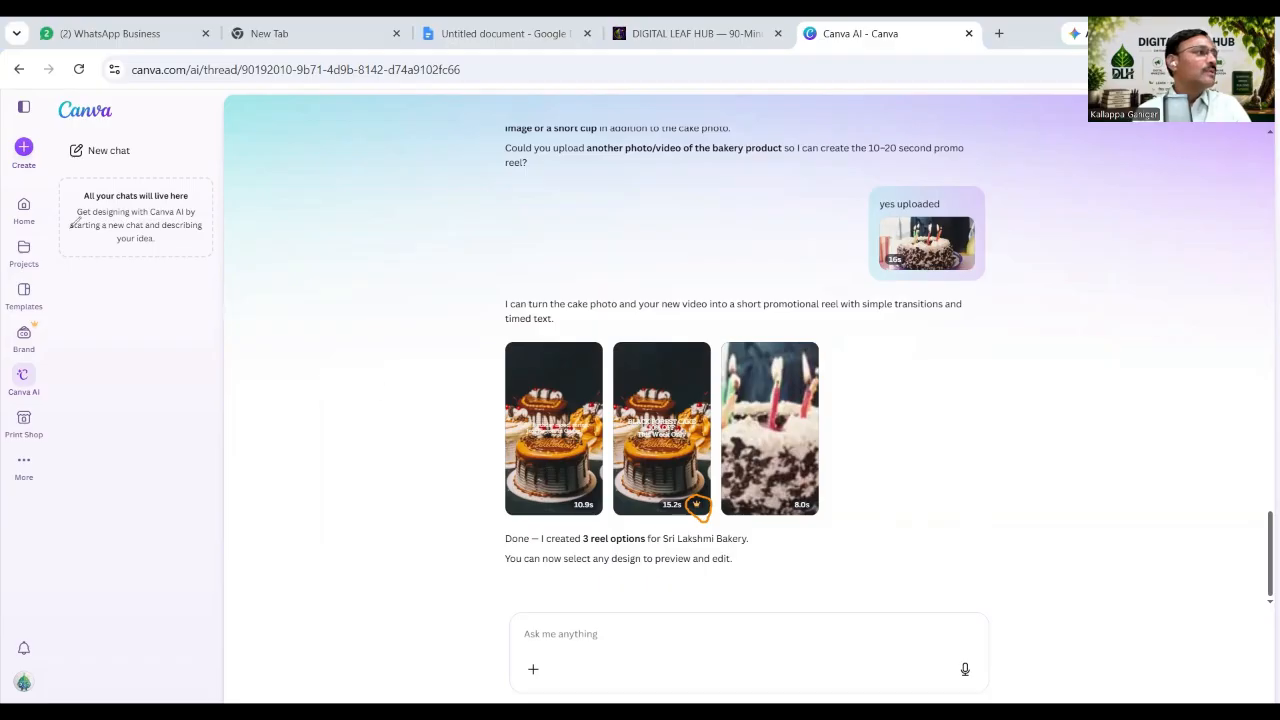
Open the first 10.9s Sri Lakshmi Bakery reel from the Canva AI chat in the editor.
click(560, 453)
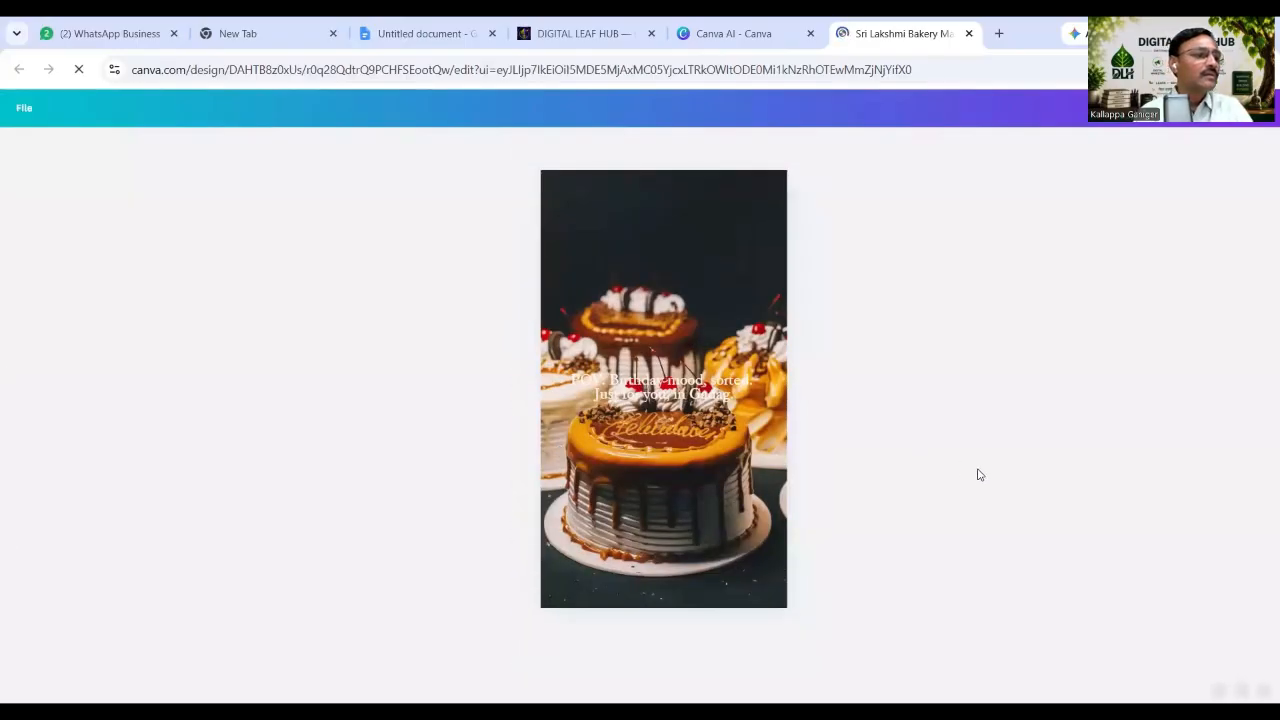
Preview the Sri Lakshmi Bakery Magic reel from 0:00, pausing after a few seconds.
click(649, 427)
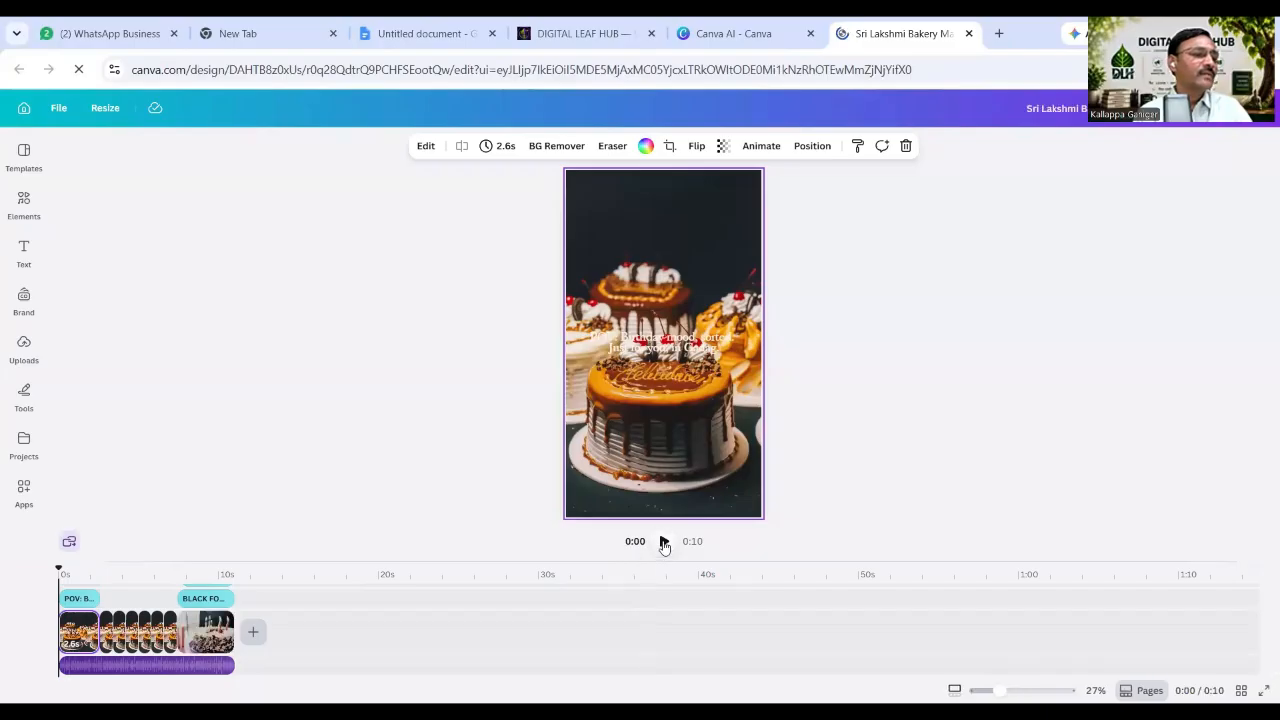
click(664, 542)
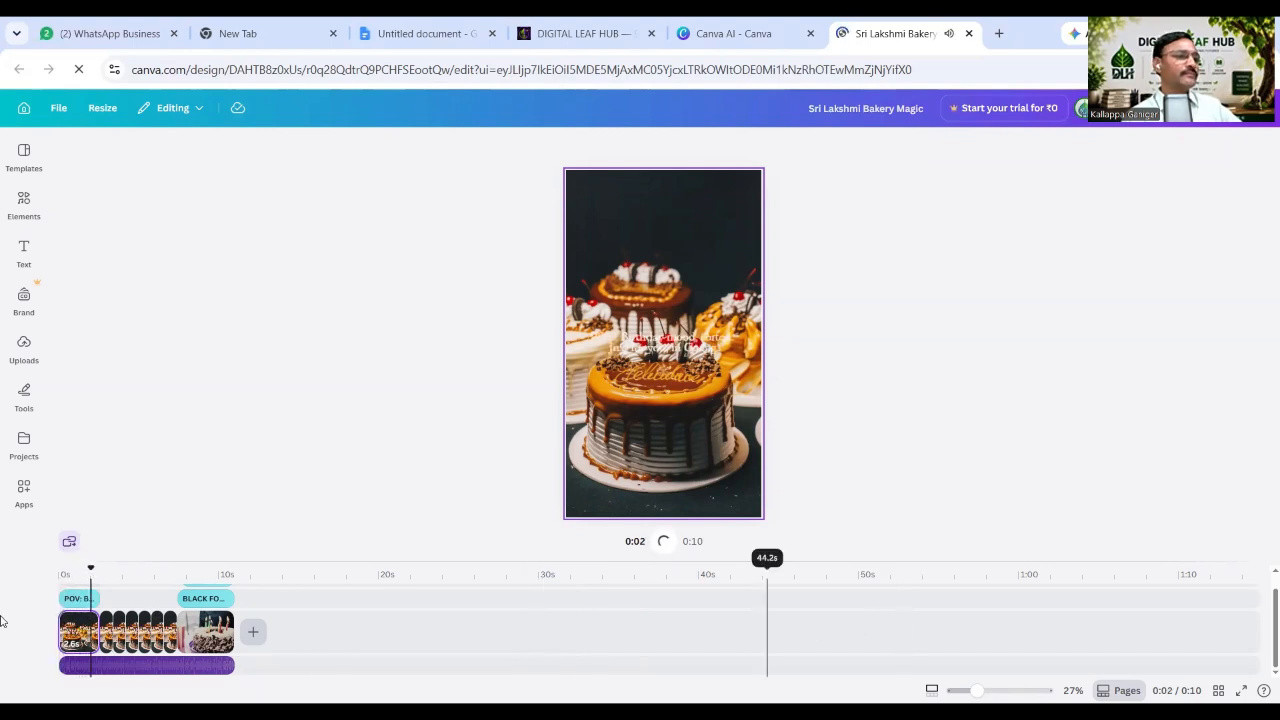
drag(87, 569, 62, 570)
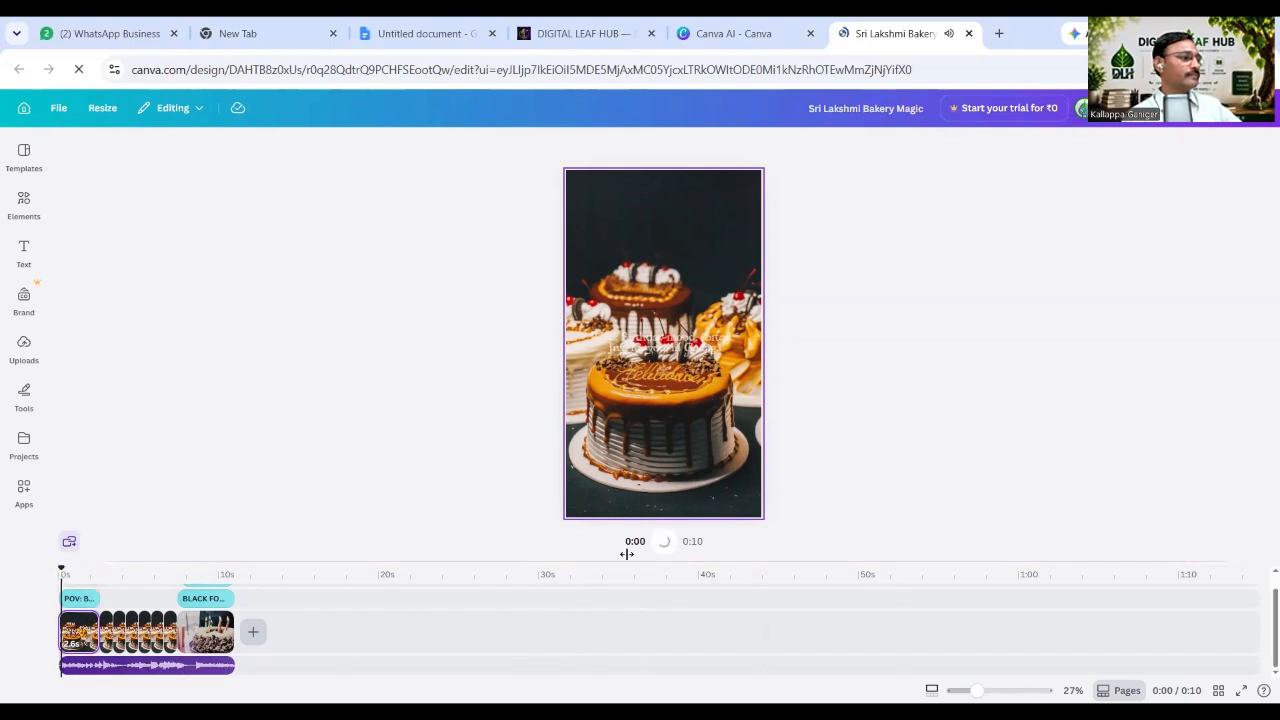
click(665, 545)
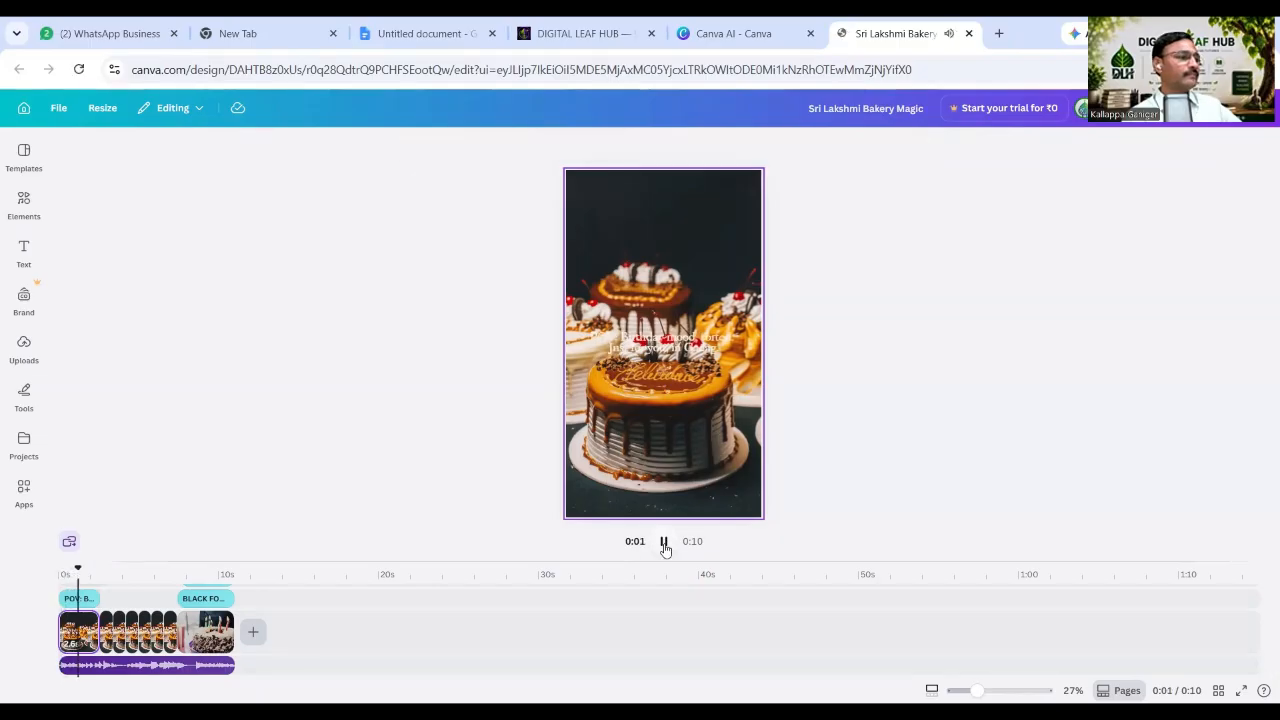
click(663, 541)
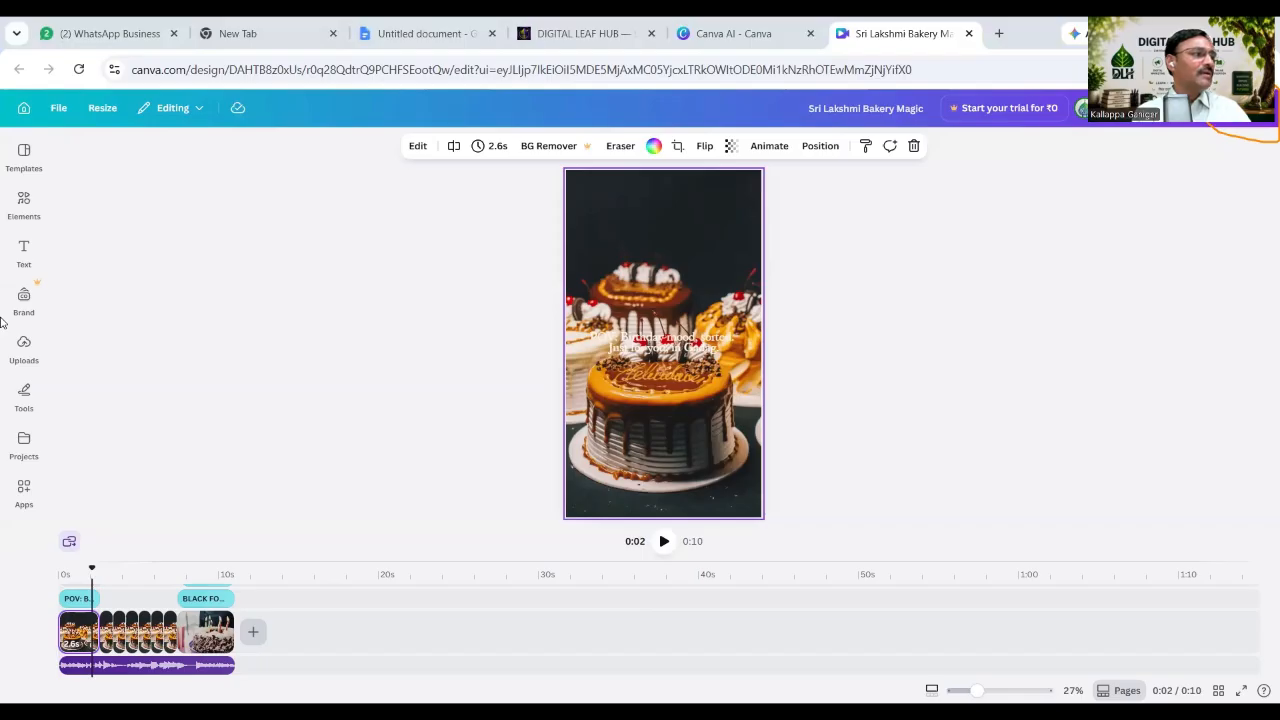
Try downloading the reel as a 1080p MP4, then close the Canva Business trial offer.
click(1210, 108)
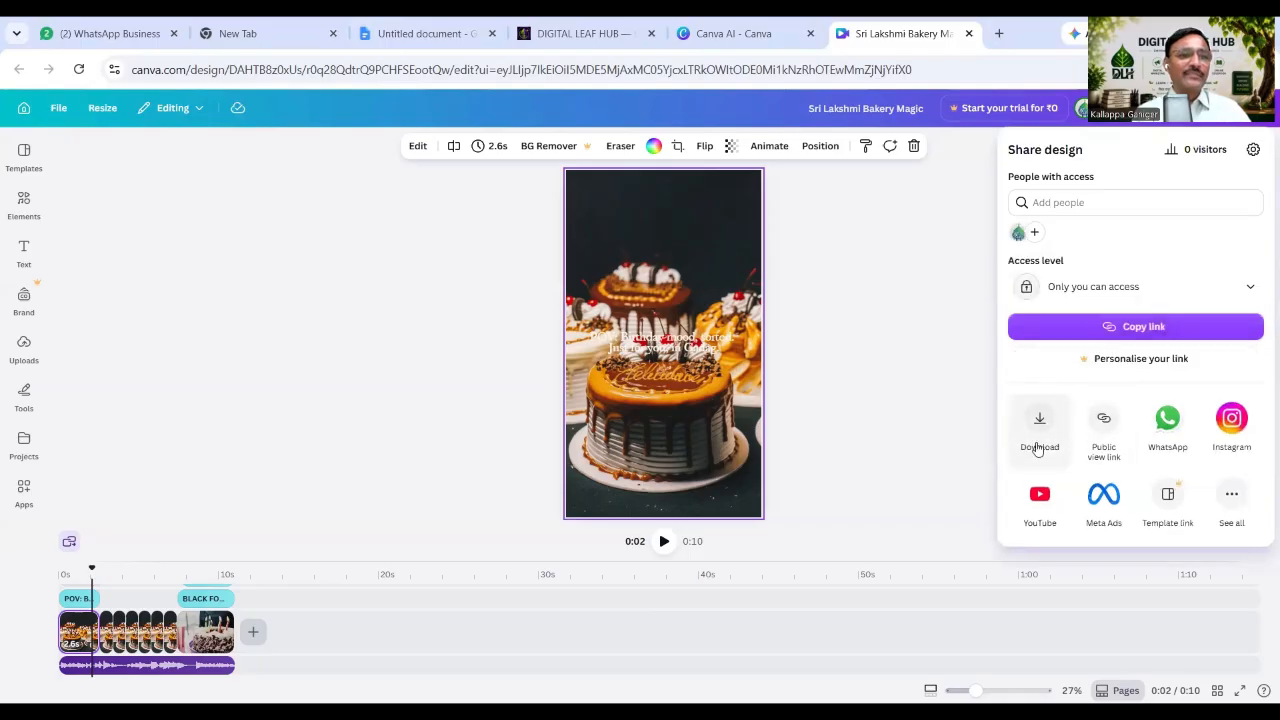
click(1040, 425)
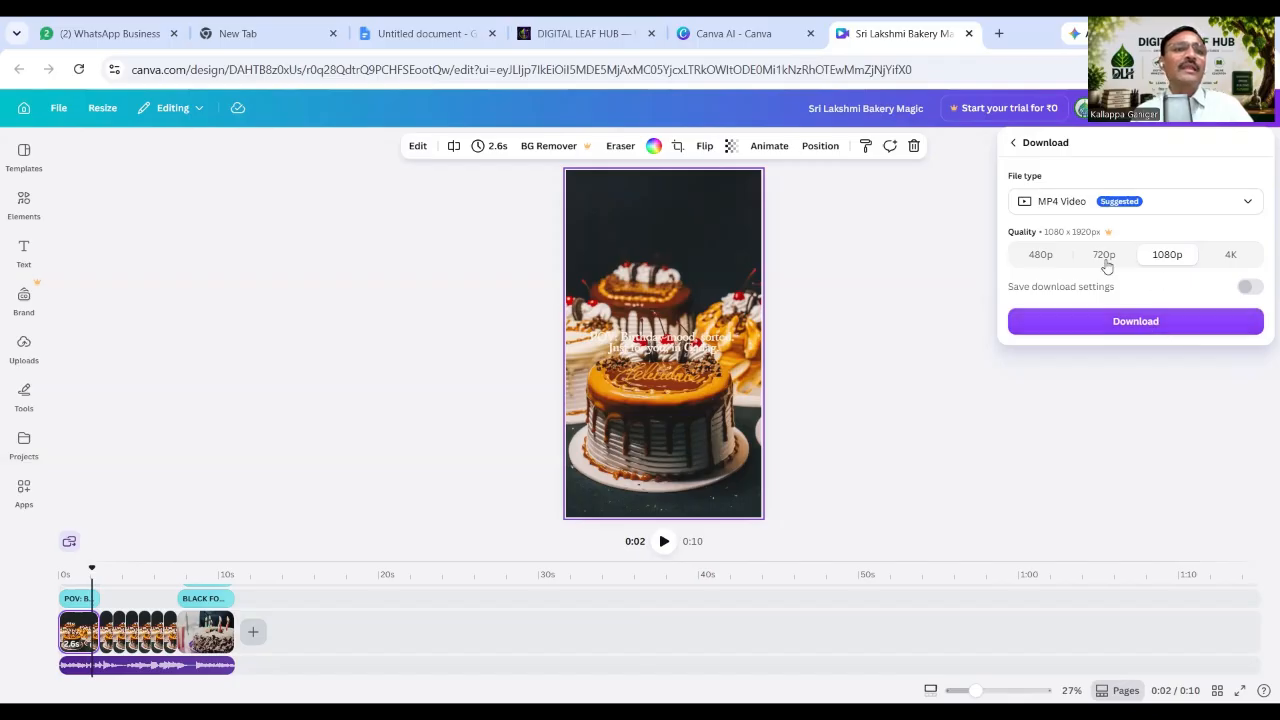
click(1130, 332)
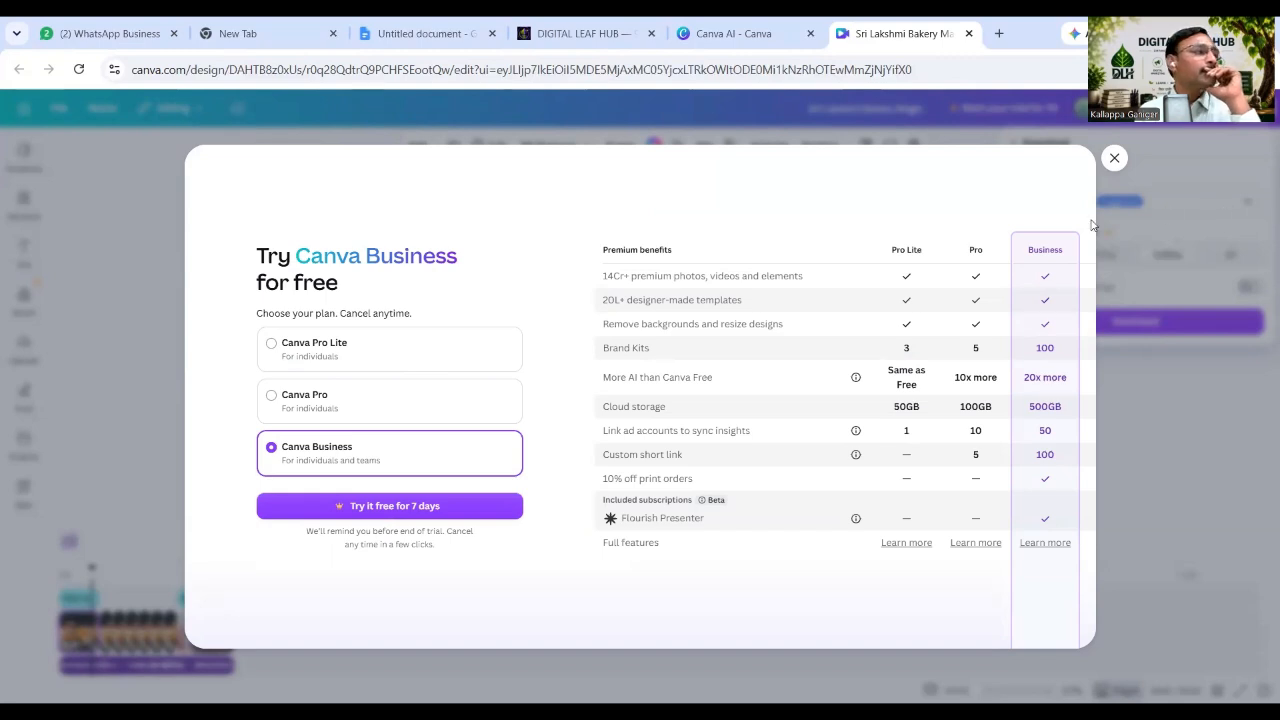
click(1115, 160)
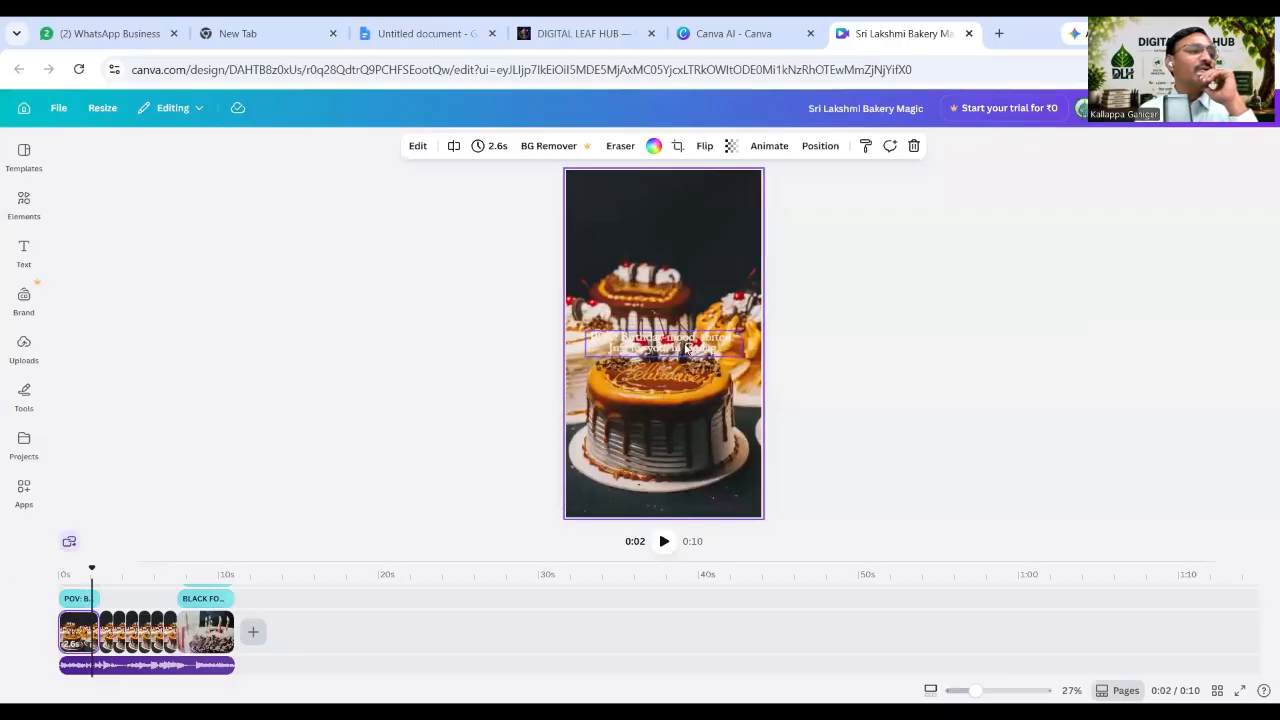
Retry the download at 480p, dismiss the upgrade offer again, and close the reel's tab.
click(688, 348)
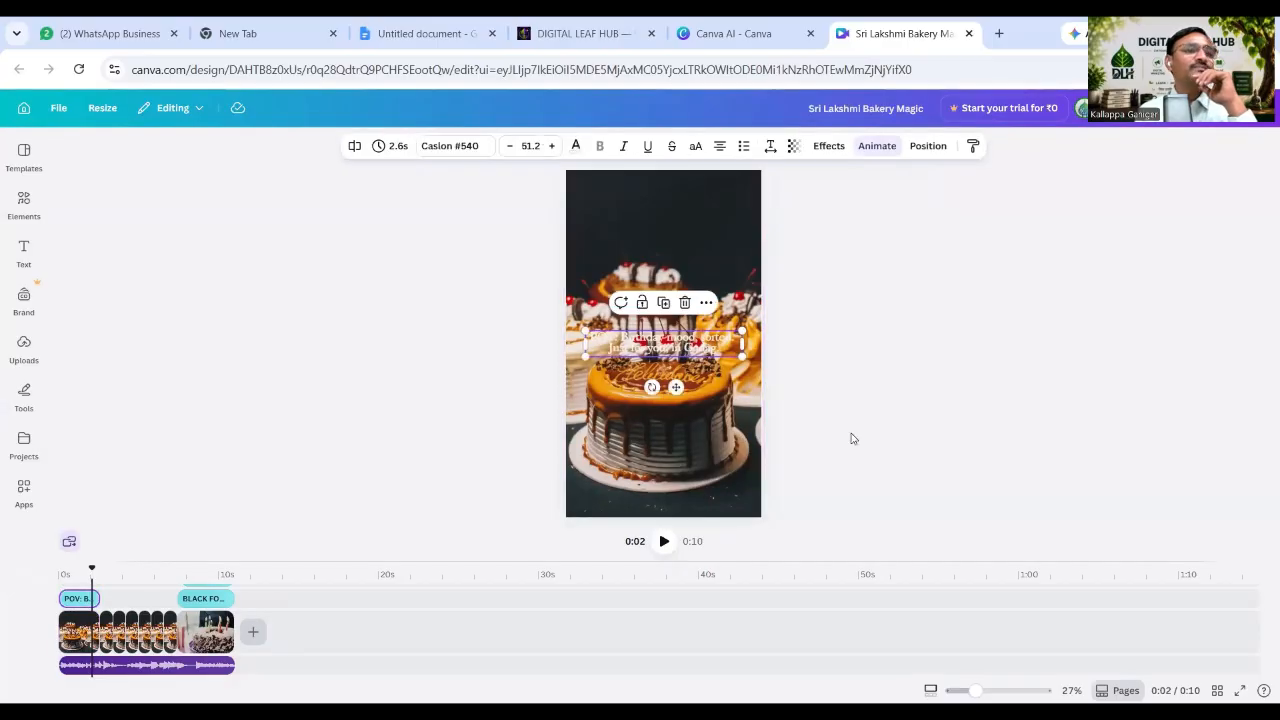
click(888, 381)
click(1205, 108)
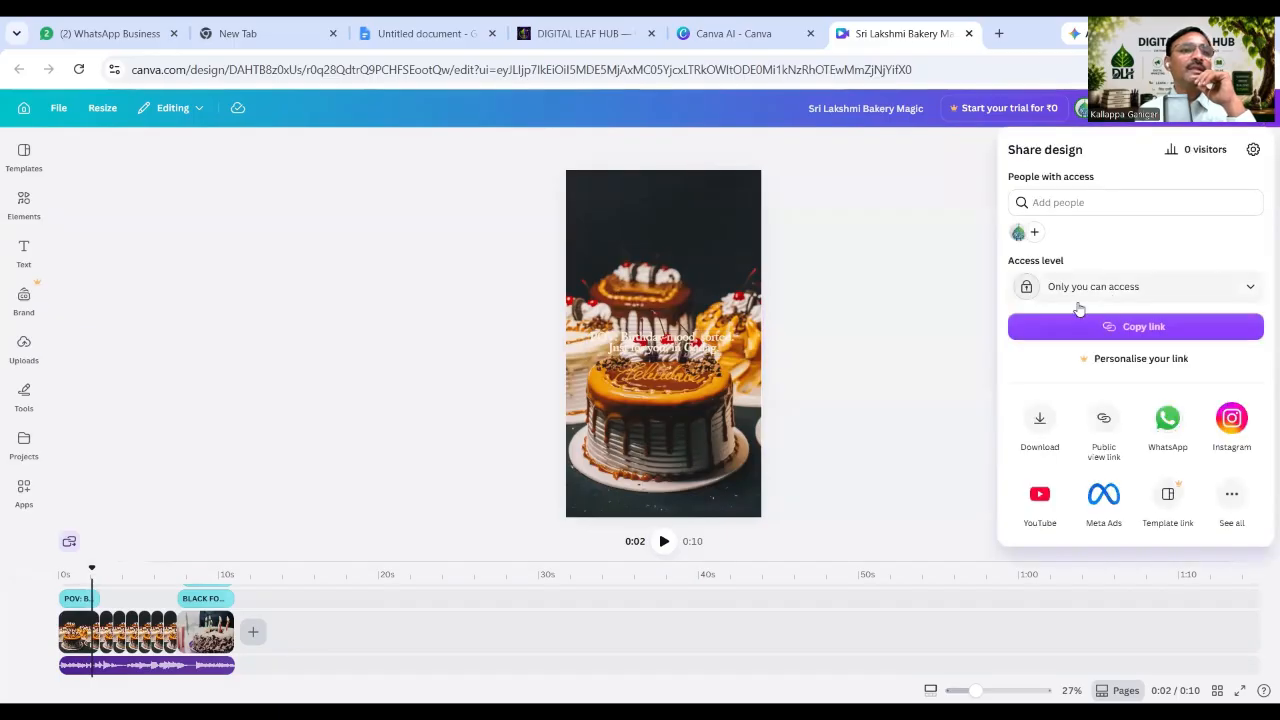
click(1037, 420)
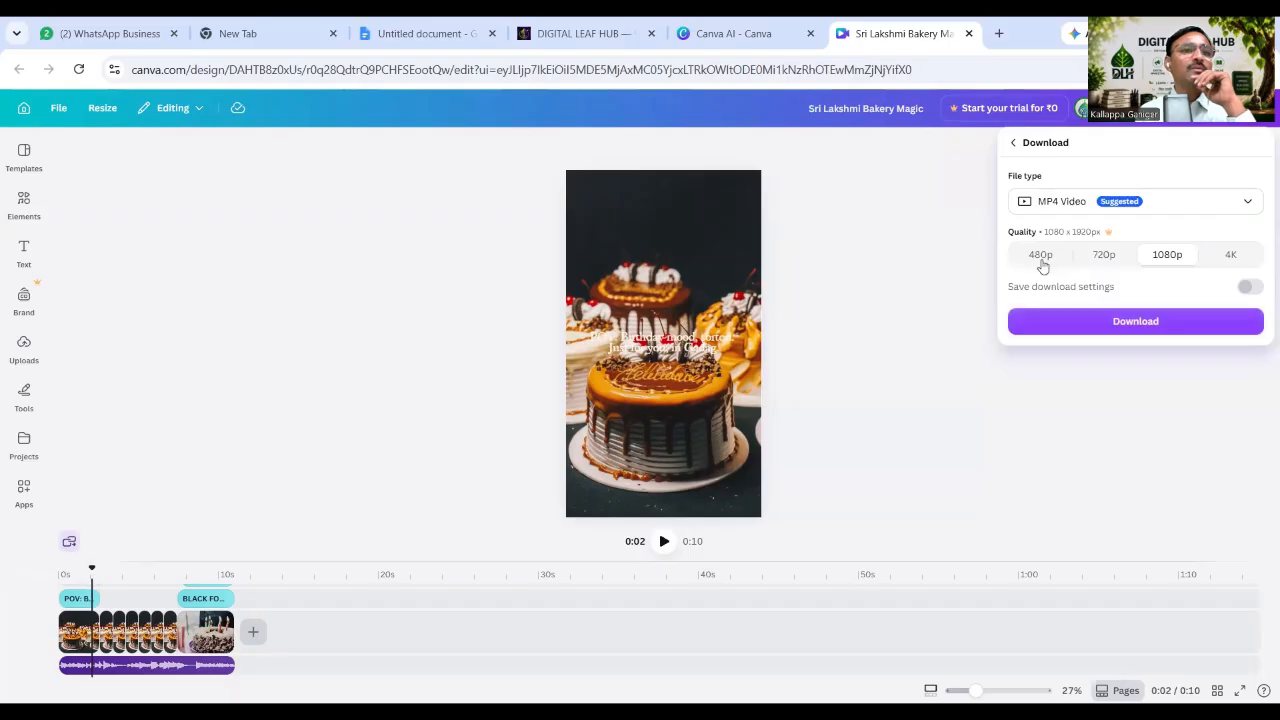
click(1073, 294)
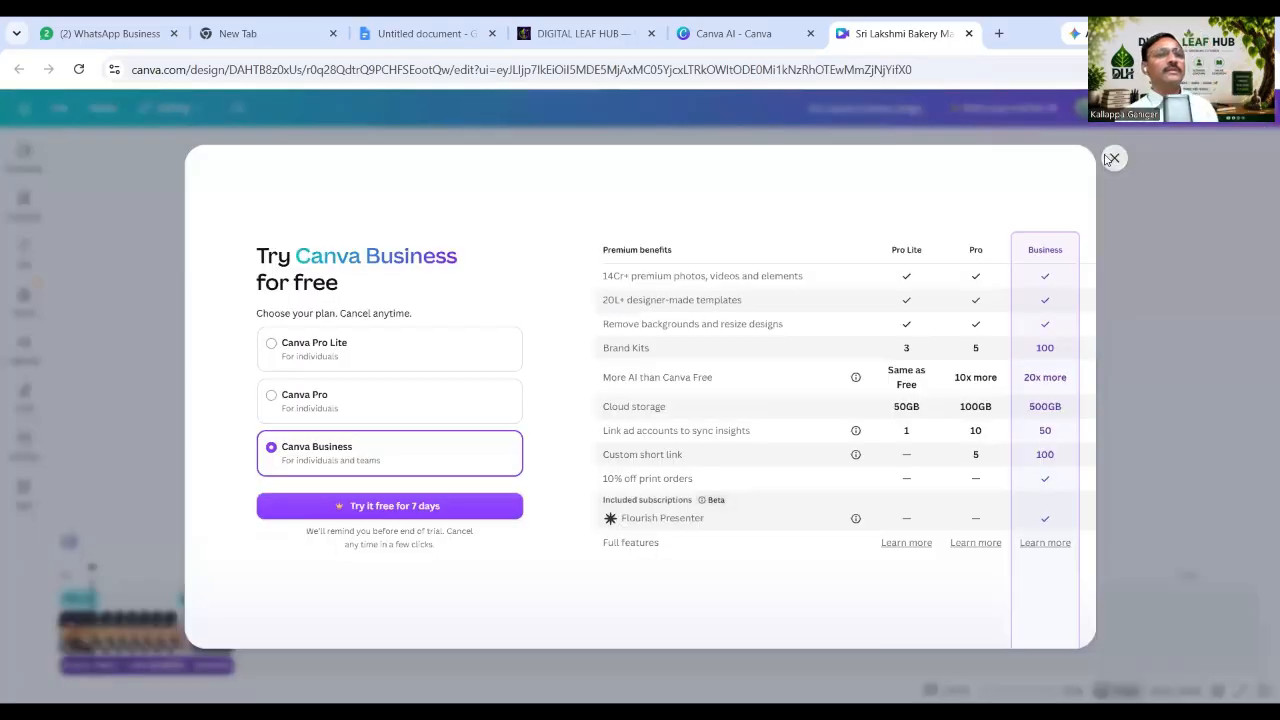
click(1113, 157)
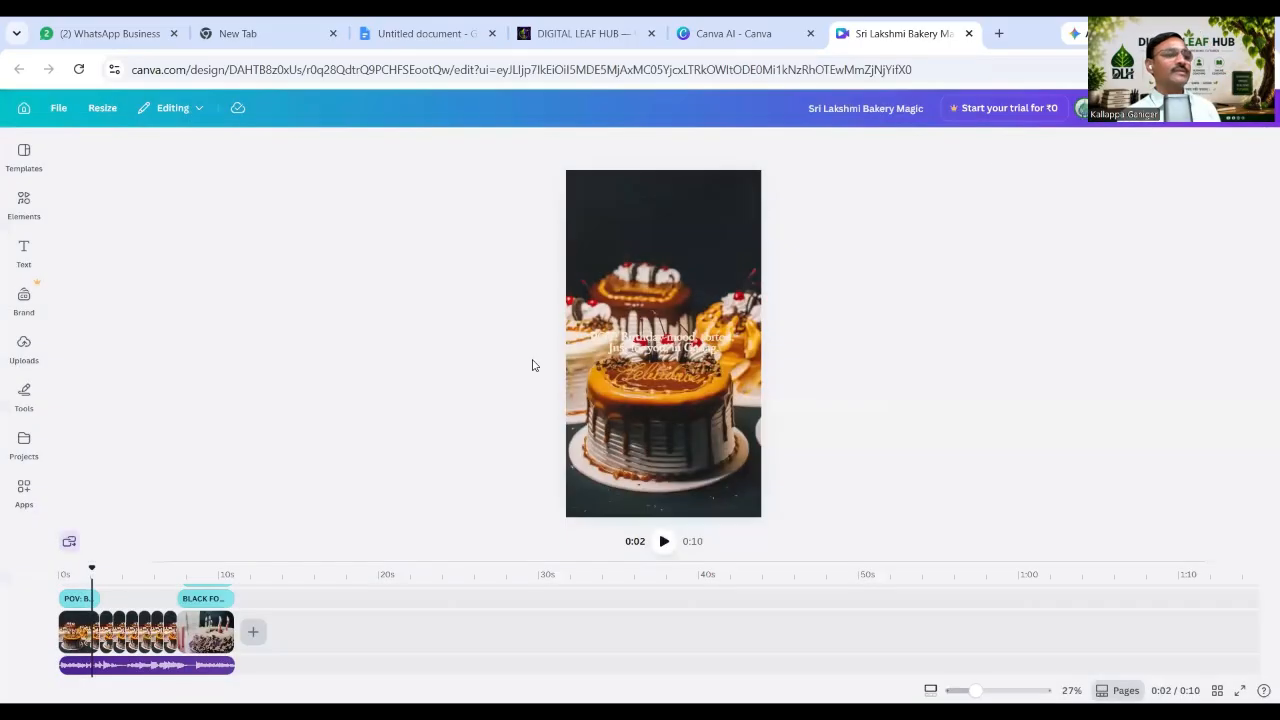
click(968, 34)
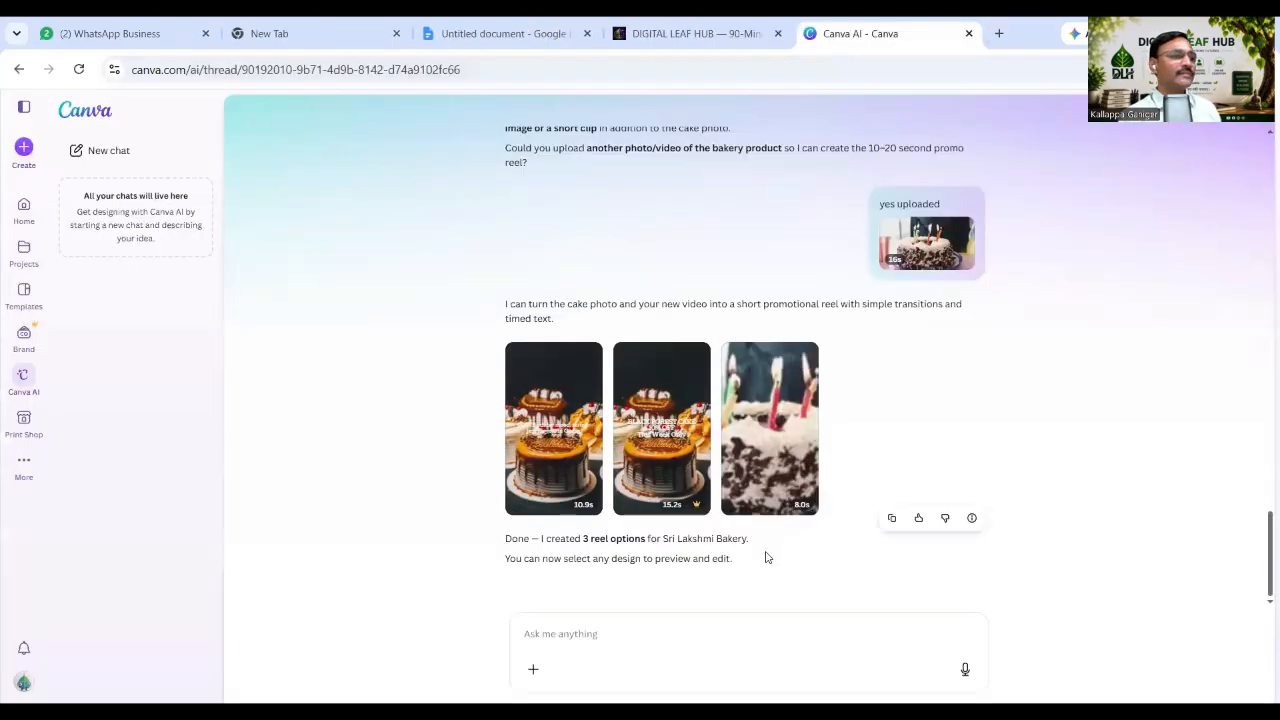
Open the third 8.0s Sri Lakshmi Bakery reel from the Canva AI chat in the editor.
click(781, 453)
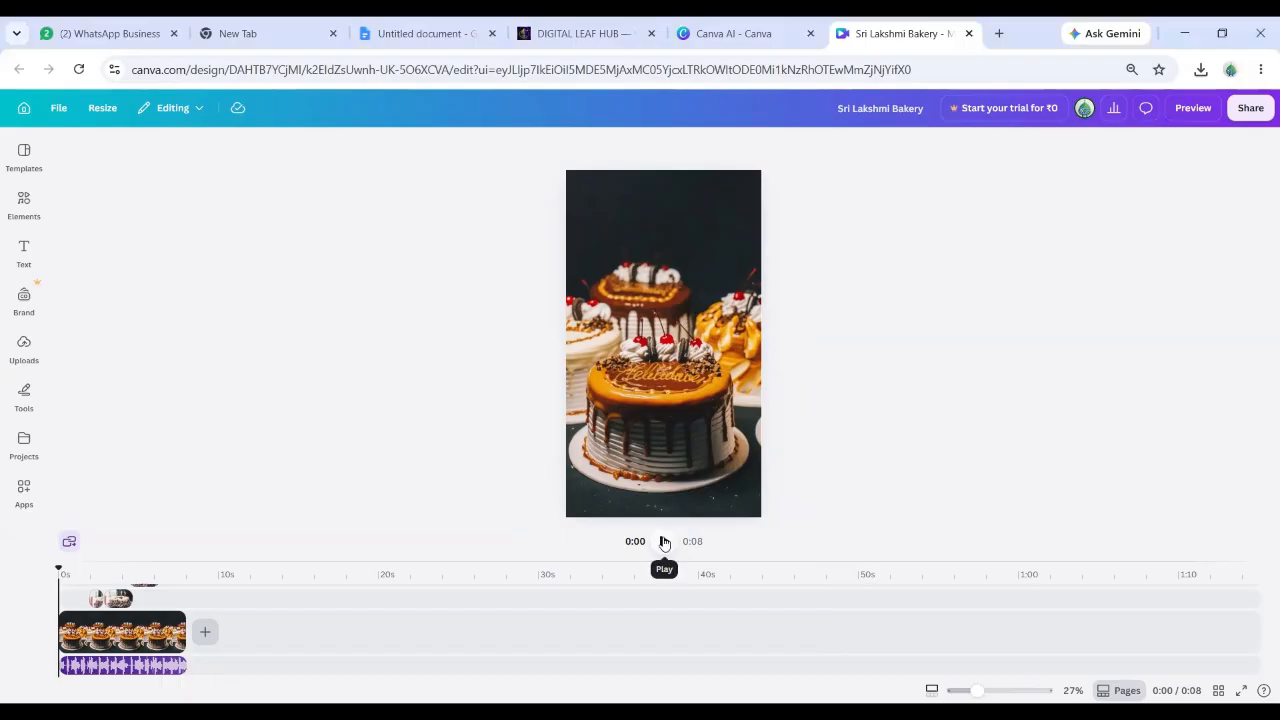
Play the 8-second Sri Lakshmi Bakery reel through to its final candle clip.
click(664, 541)
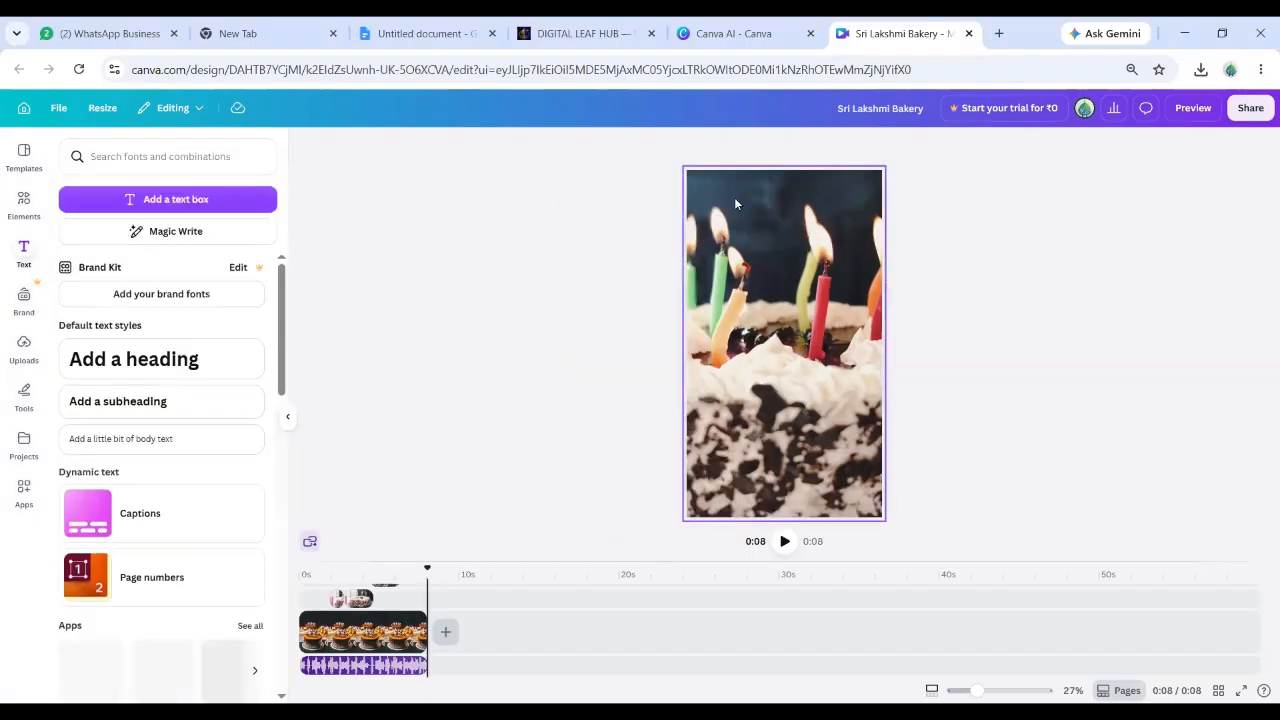
Add a heading reading 'Shri Laxmi Bekary' and move it to the top of the candle clip.
click(204, 361)
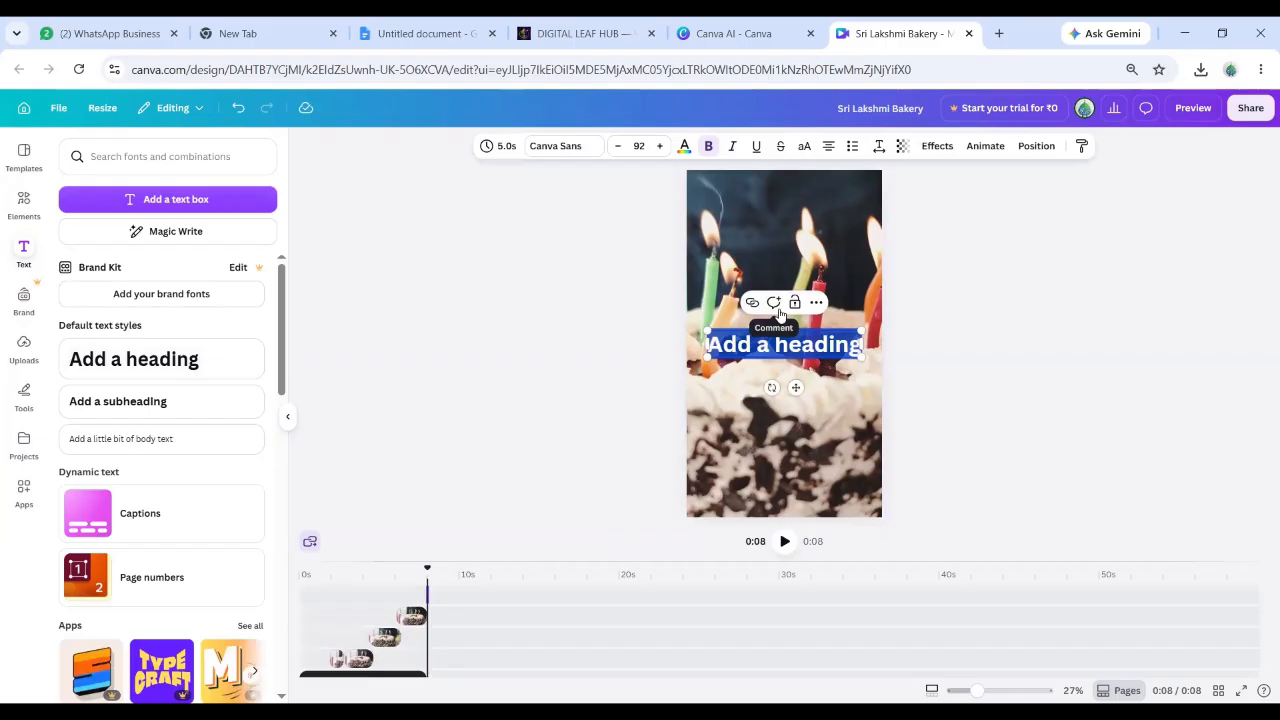
text(Shri)
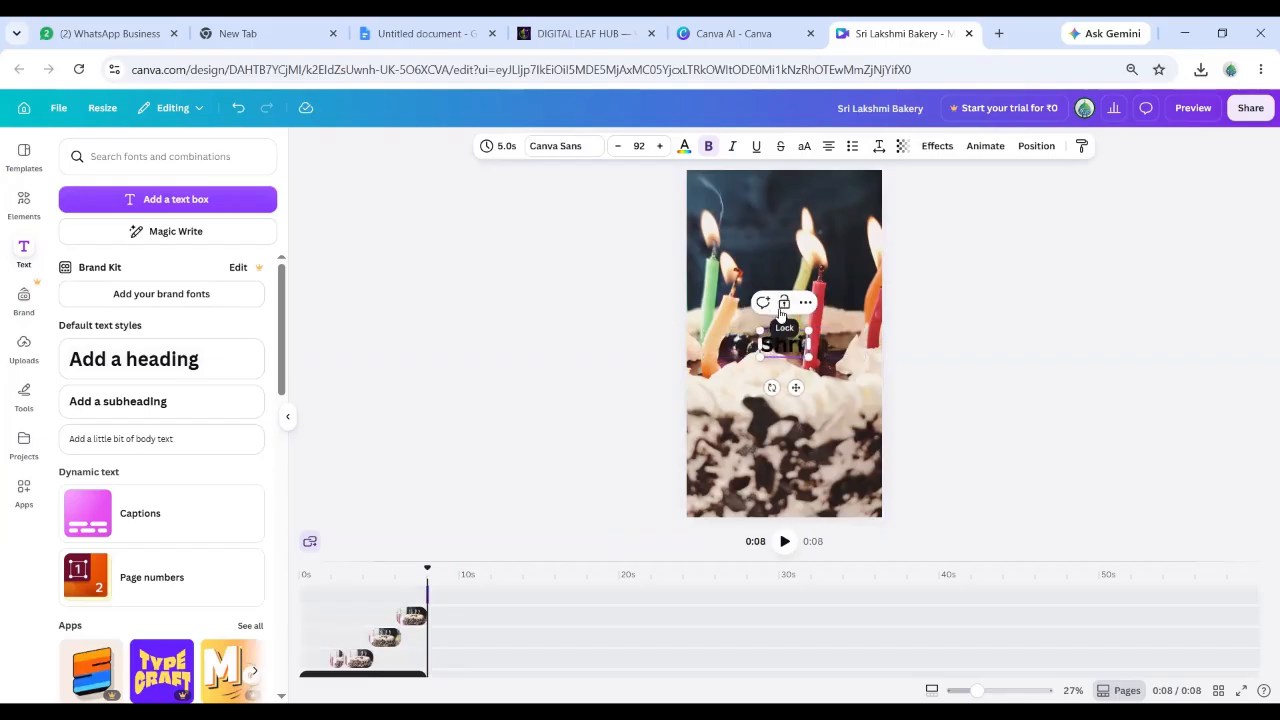
text( Laxm)
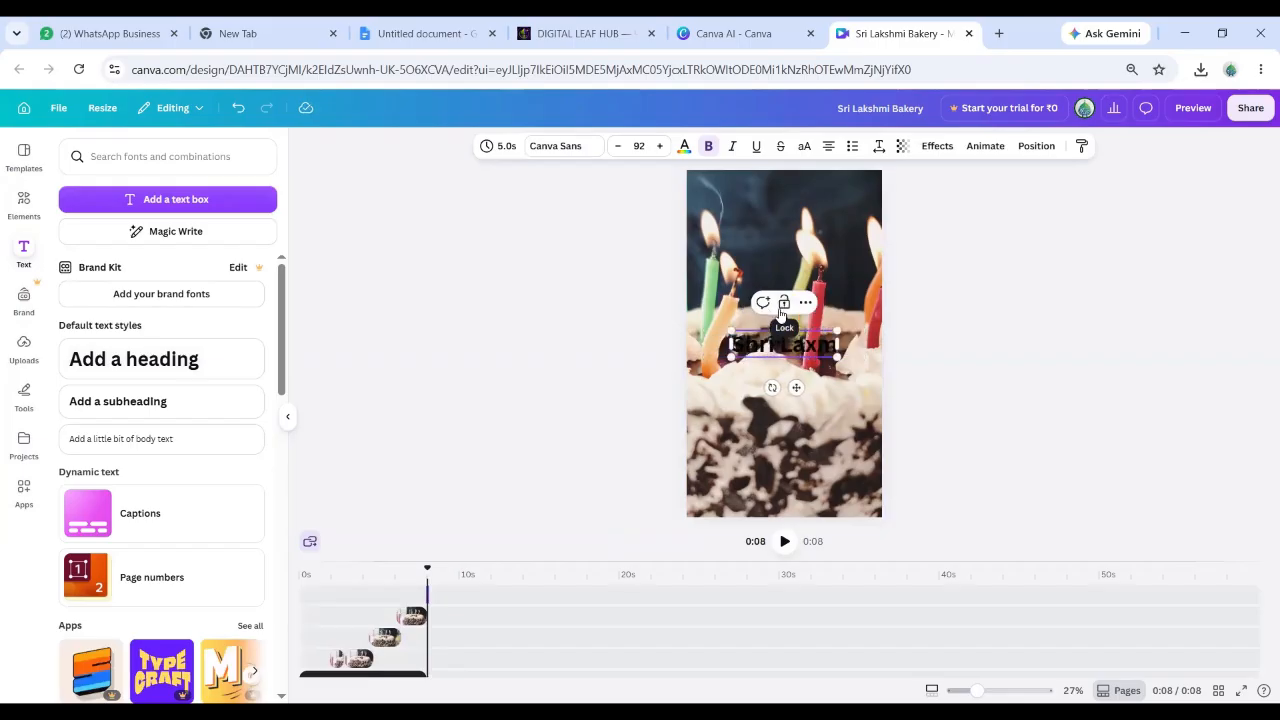
text(i Bekary)
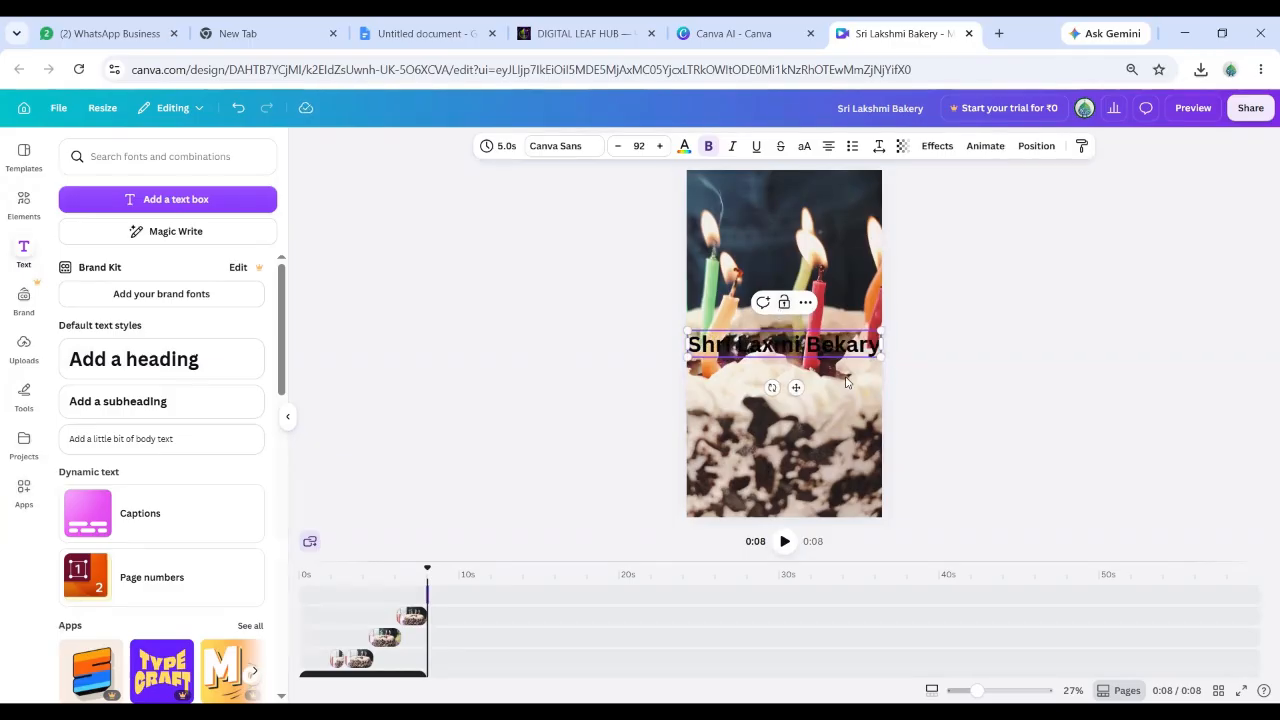
drag(796, 387, 791, 230)
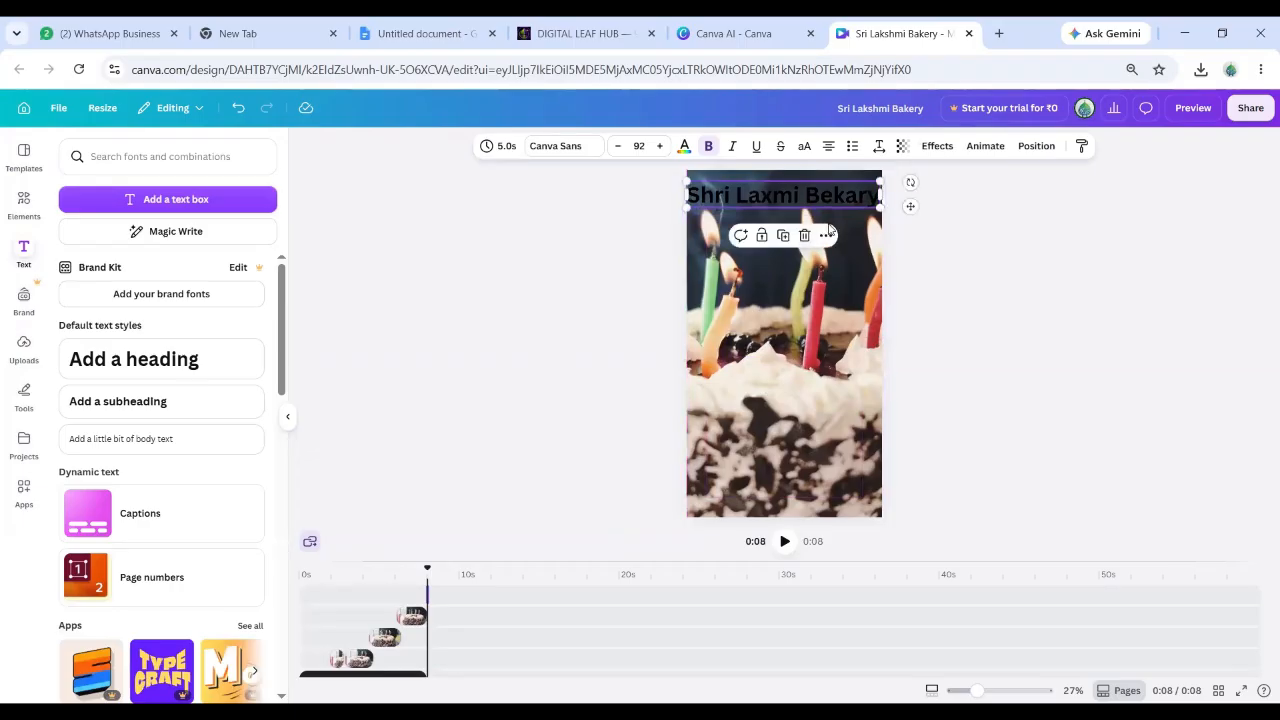
Make the 'Shri Laxmi Bekary' heading text white and shrink it to size 78.
click(843, 194)
key(ctrl+a)
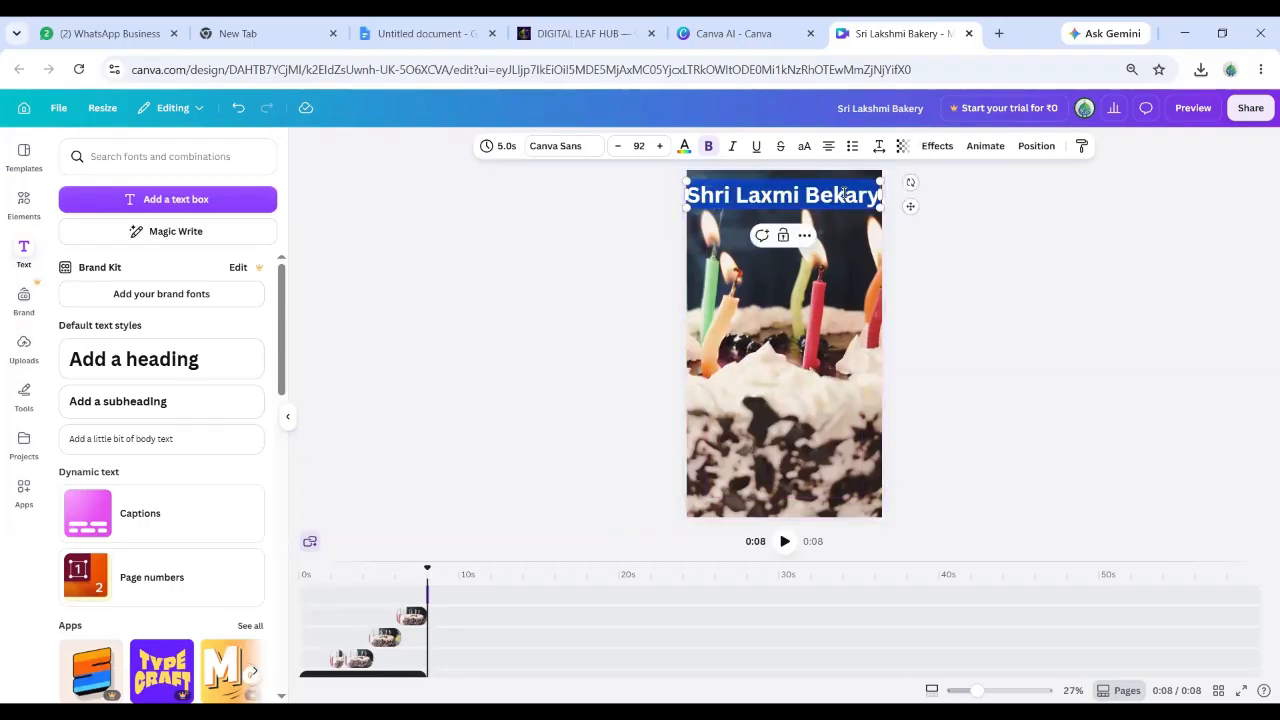
click(686, 148)
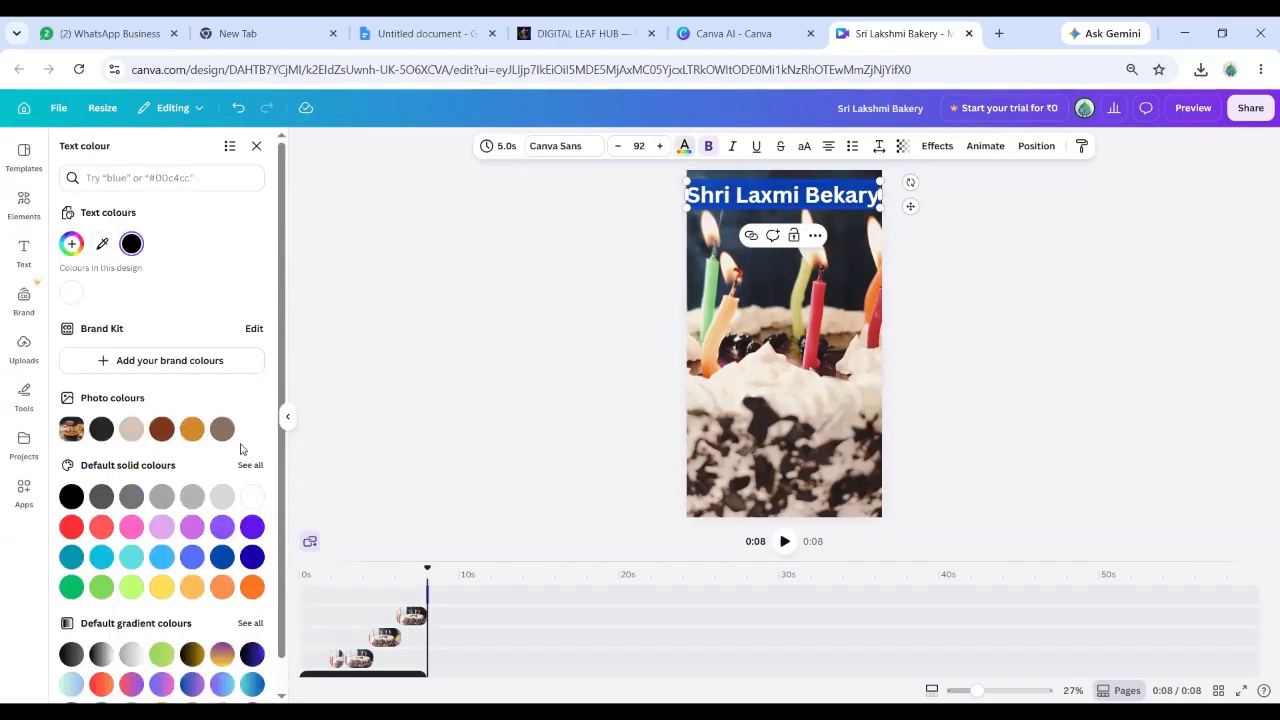
click(253, 498)
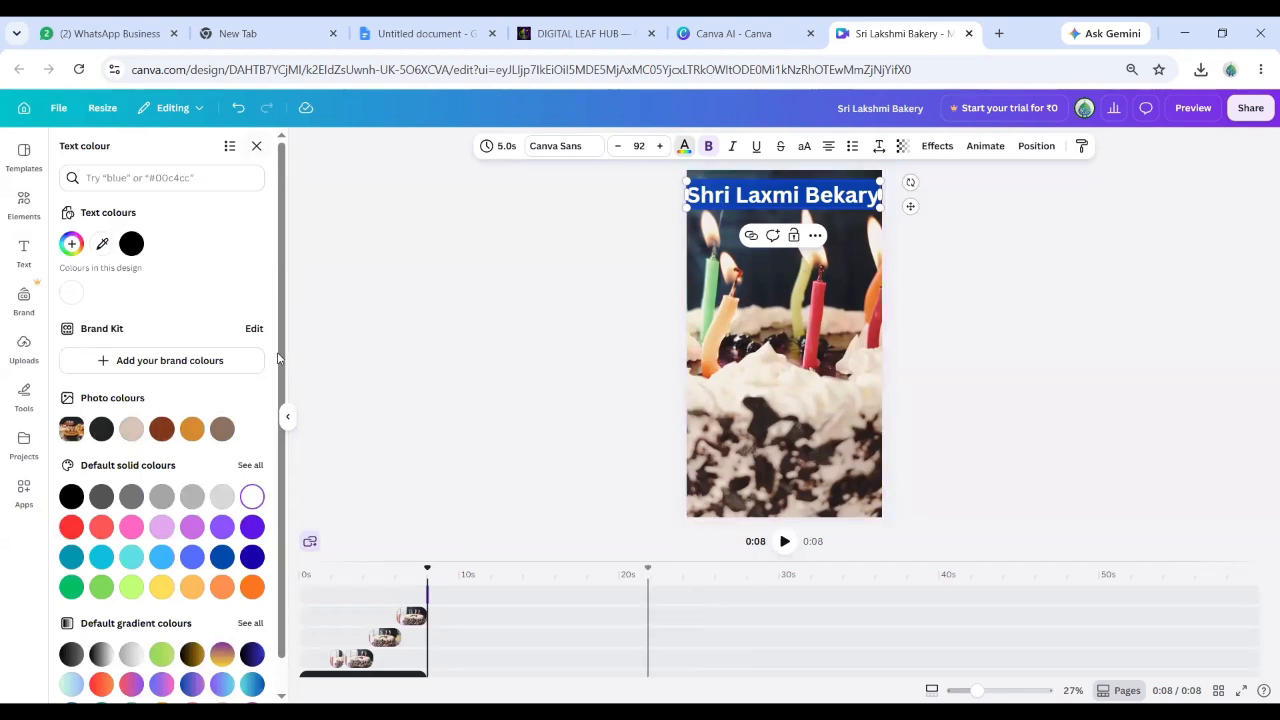
key(Escape)
key(Escape)
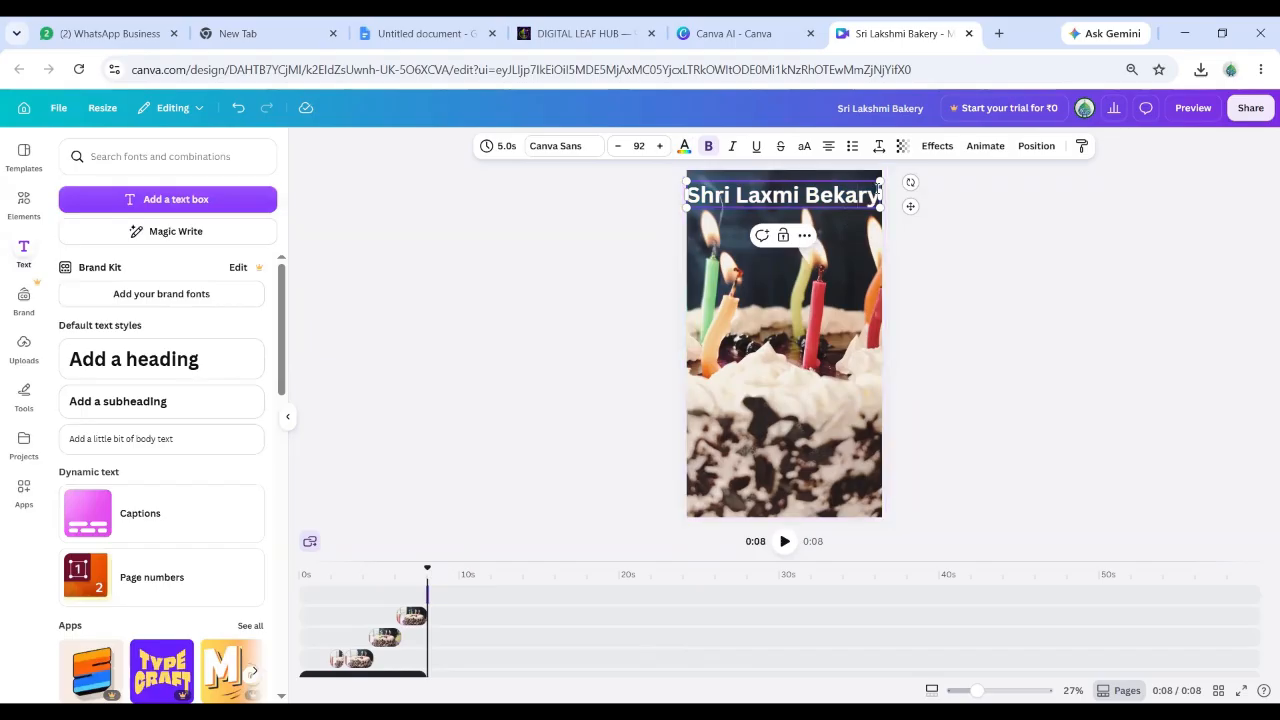
drag(880, 181, 846, 193)
click(996, 256)
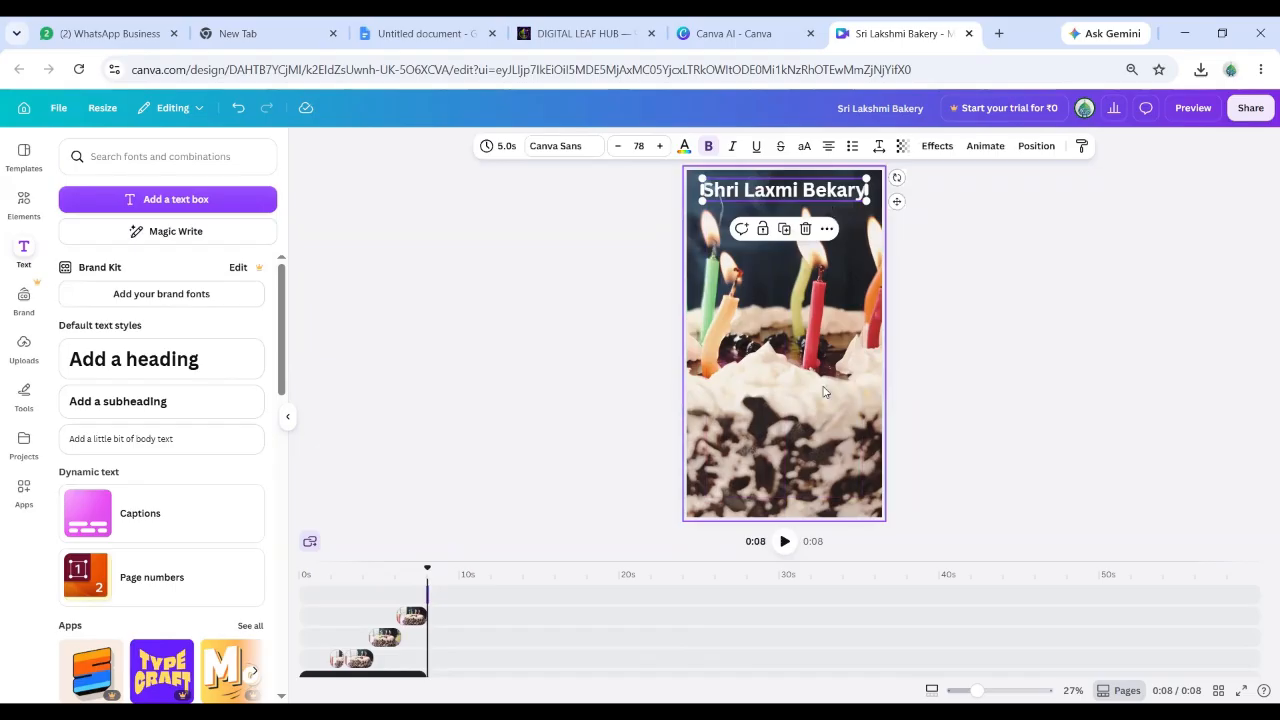
Download the reel as a 1080p MP4, backing out of the 720p upgrade prompt.
click(1250, 107)
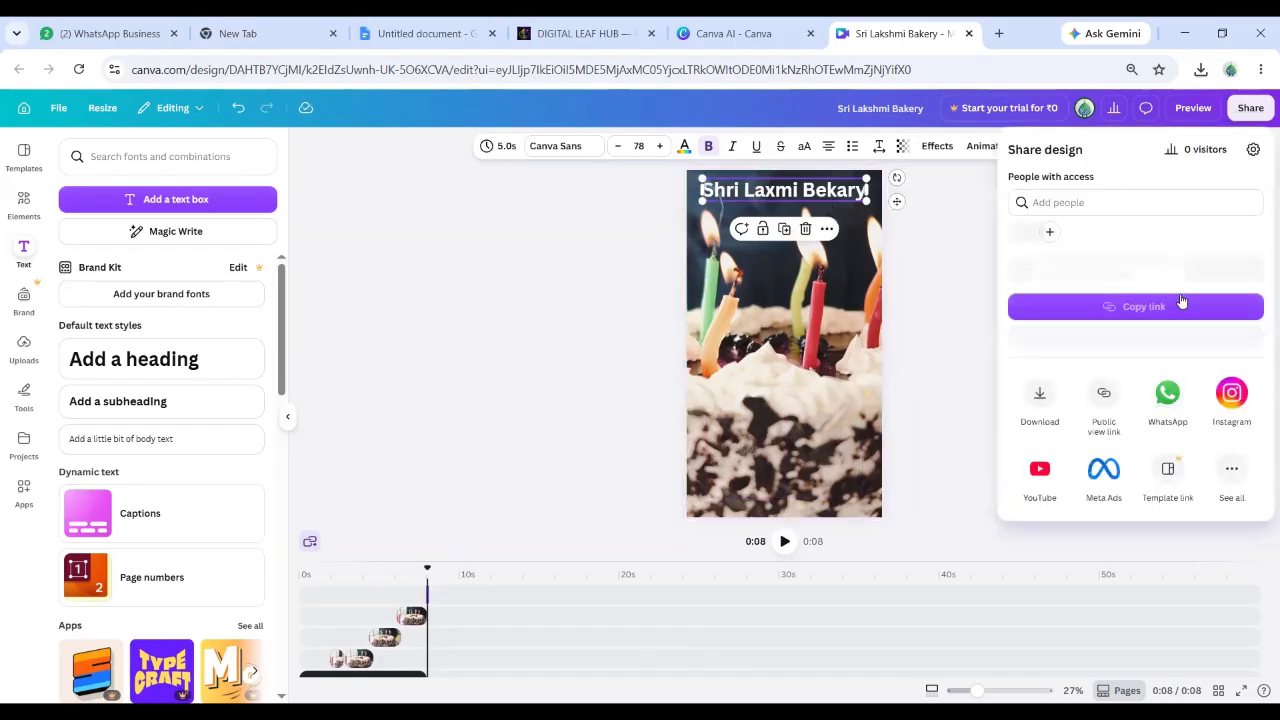
click(1040, 425)
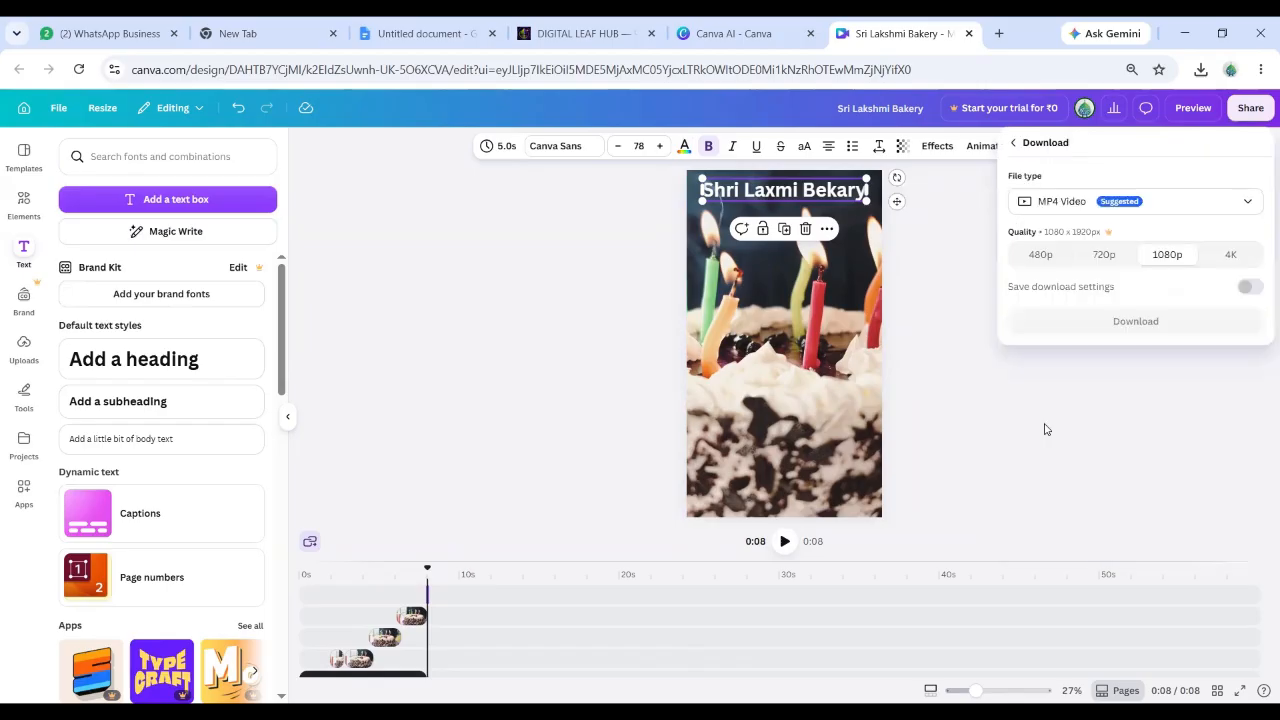
click(1112, 256)
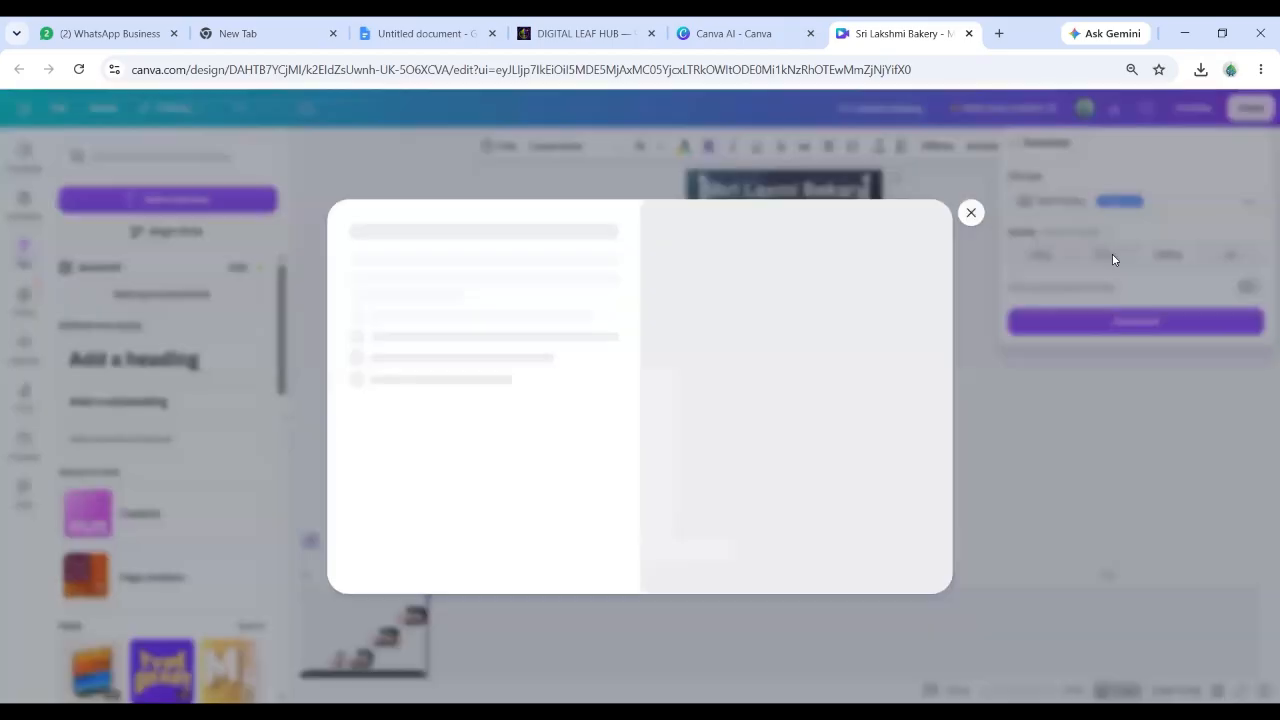
click(970, 212)
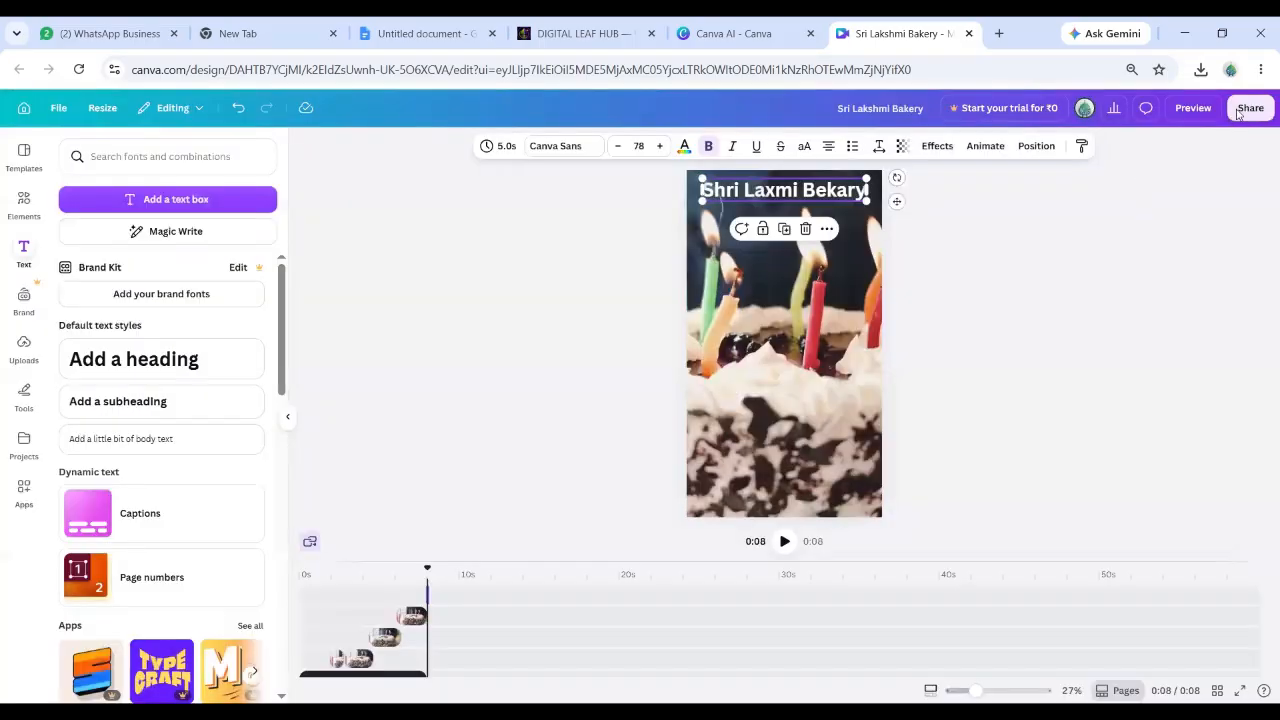
click(1240, 112)
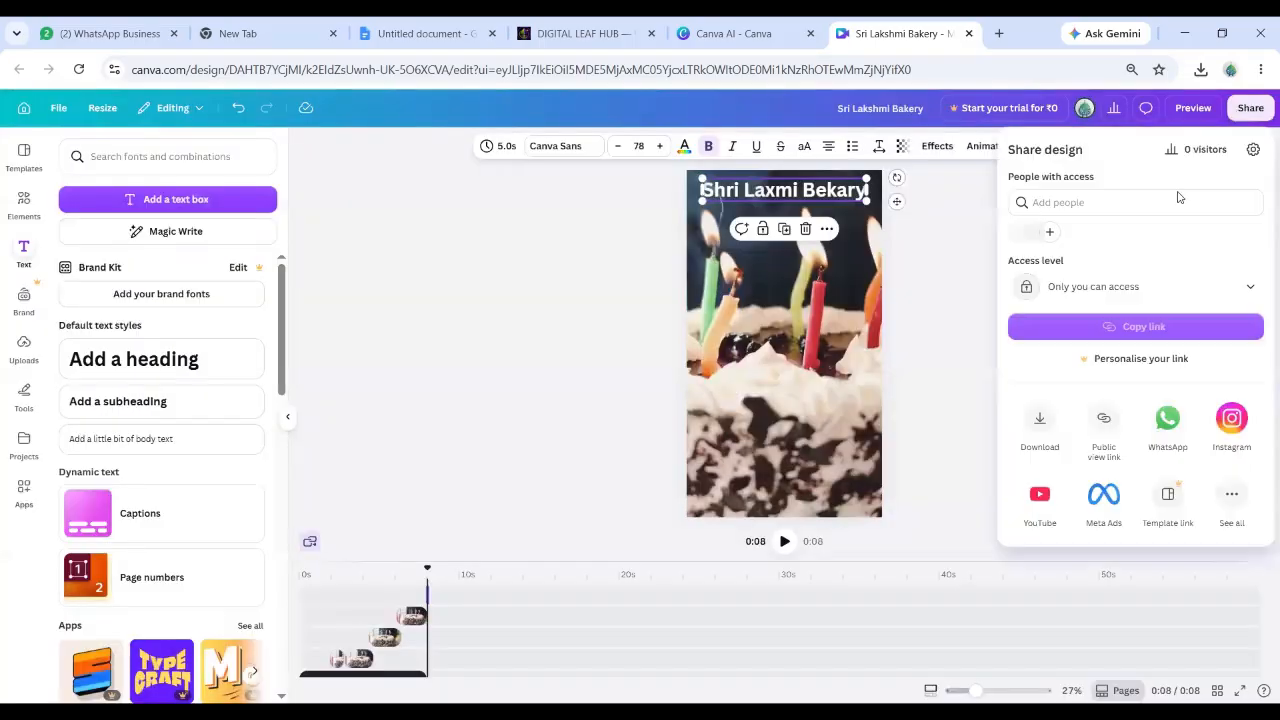
click(1043, 437)
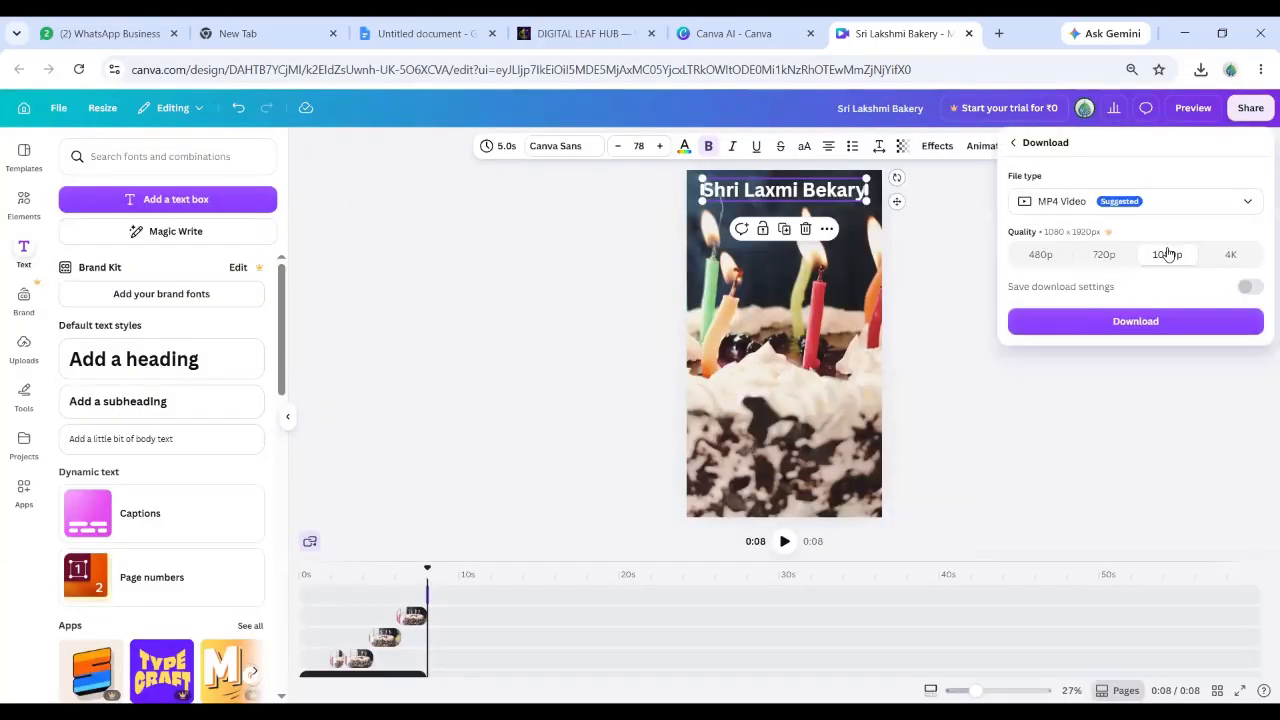
click(1133, 321)
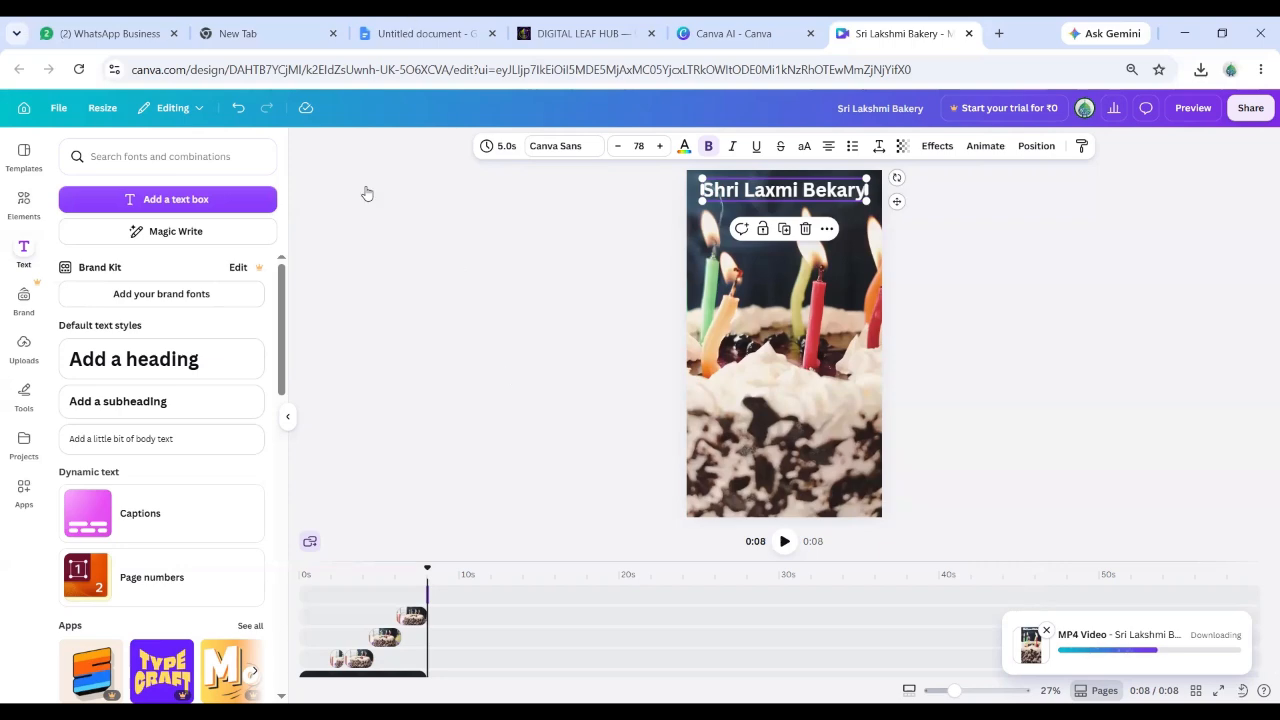
key(ctrl+3)
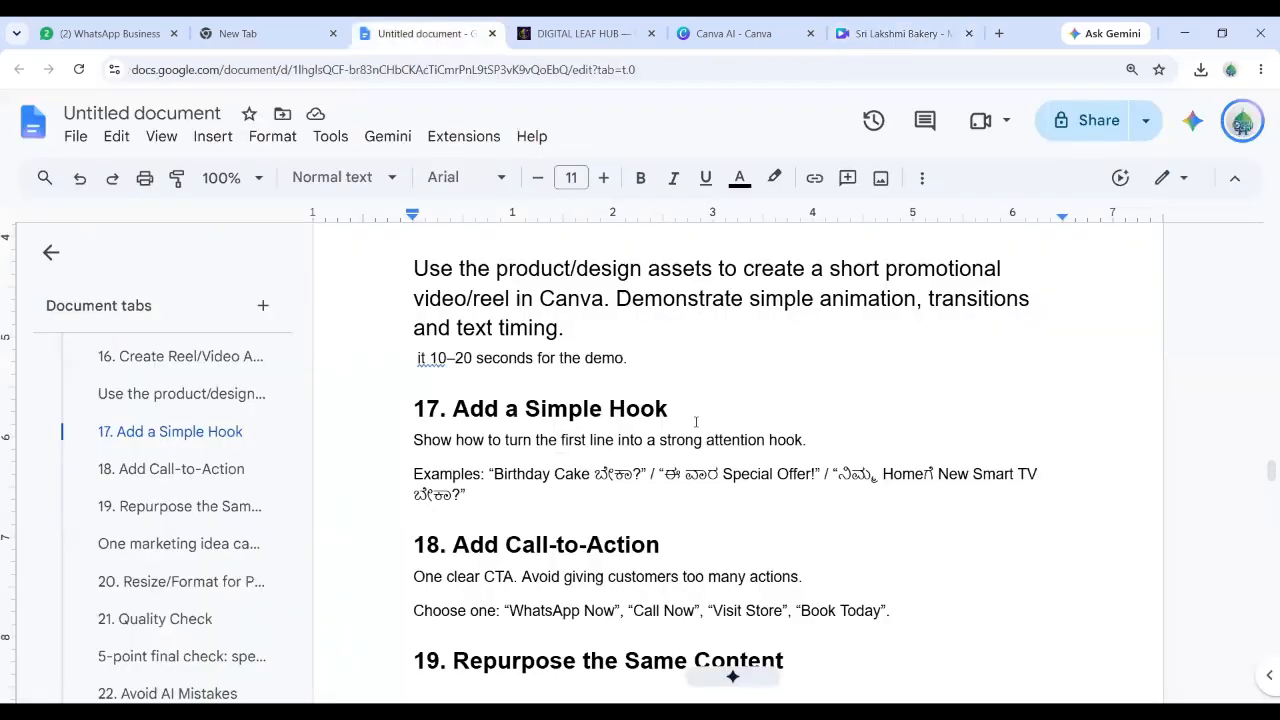
Dismiss the downloads list and view section 19 'Repurpose the Same Content' in the lesson notes.
scroll(696, 421, down, 3)
scroll(696, 421, down, 1)
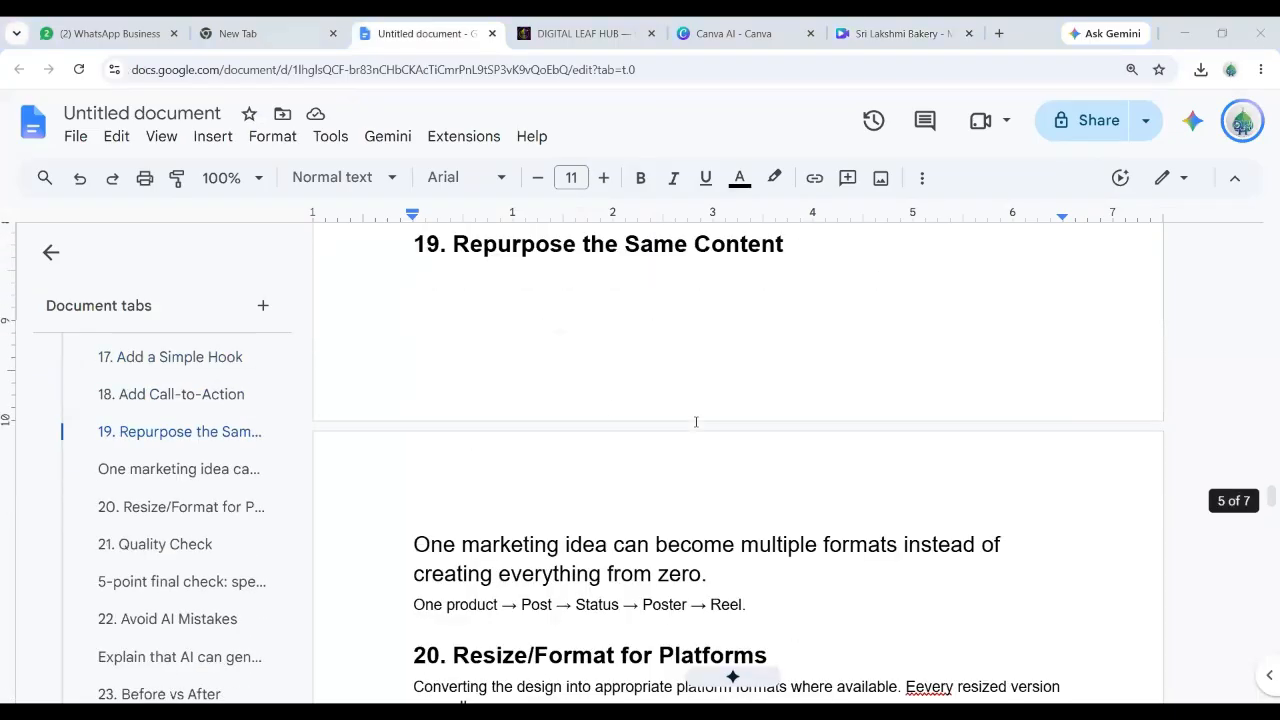
scroll(640, 404, up, 1)
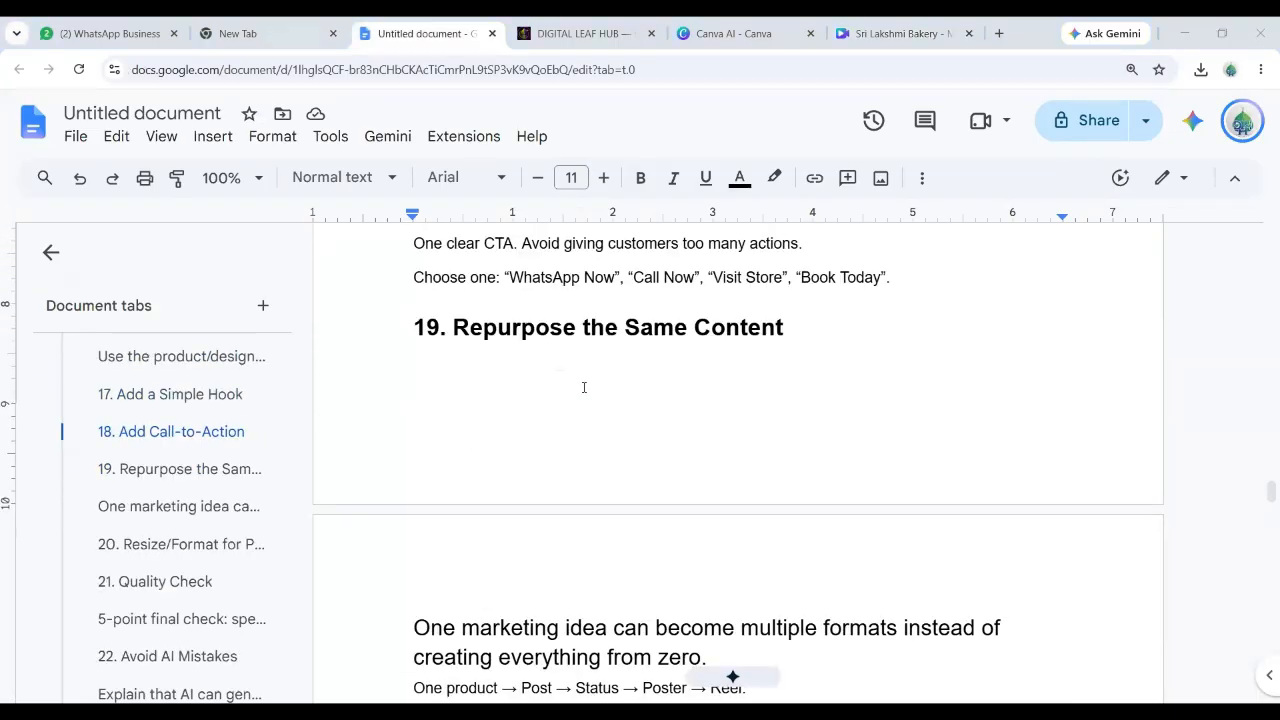
scroll(584, 387, down, 1)
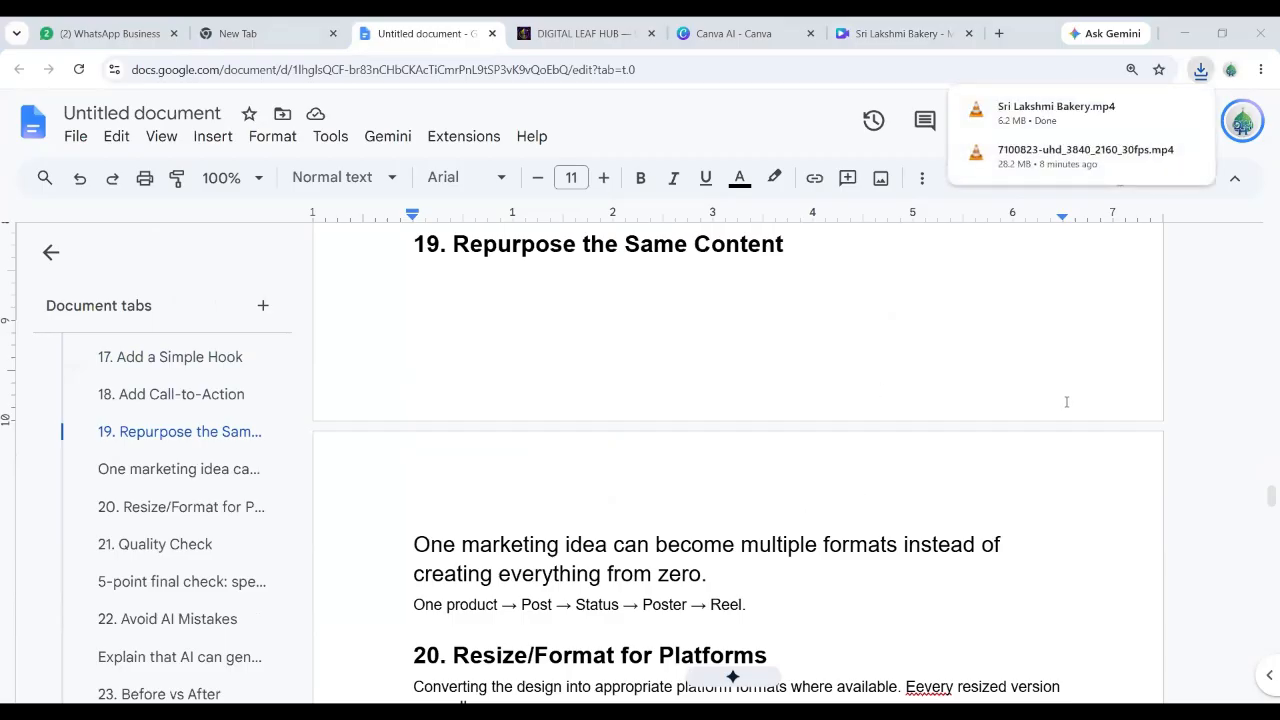
click(1190, 401)
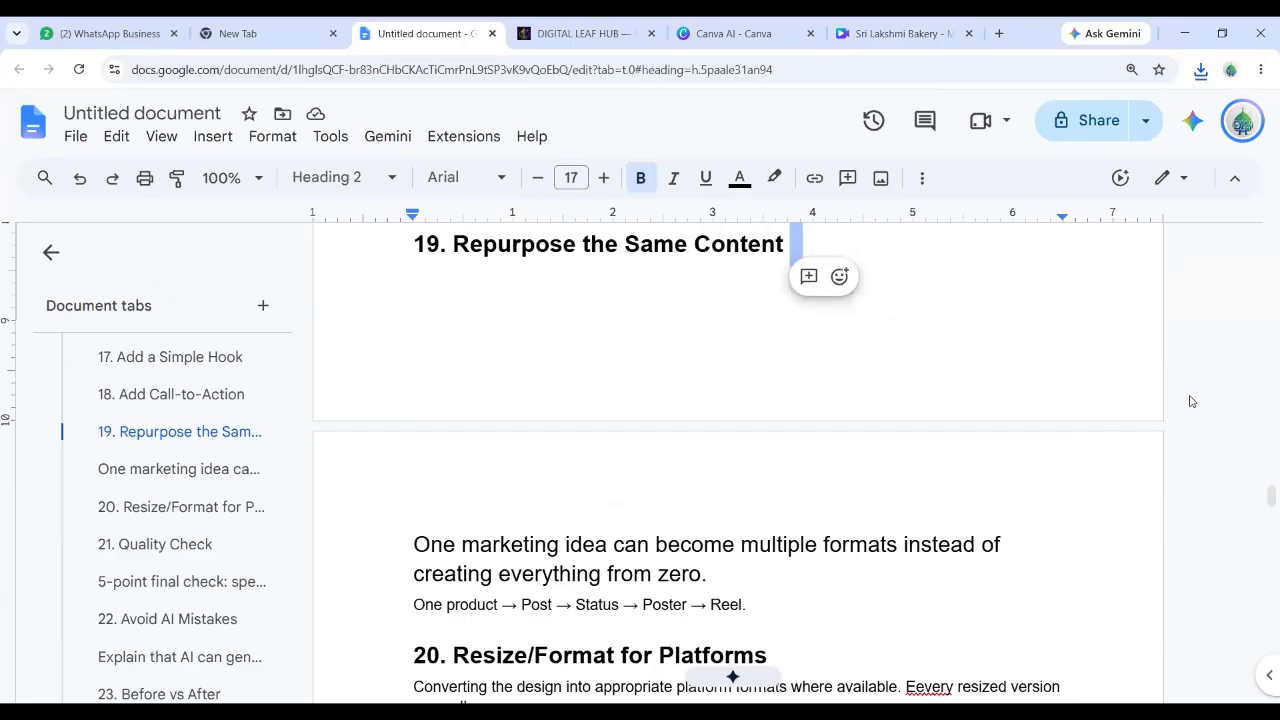
Scroll the notes down to sections 22 'Avoid AI Mistakes' and 23 'Before vs After'.
scroll(1104, 451, down, 2)
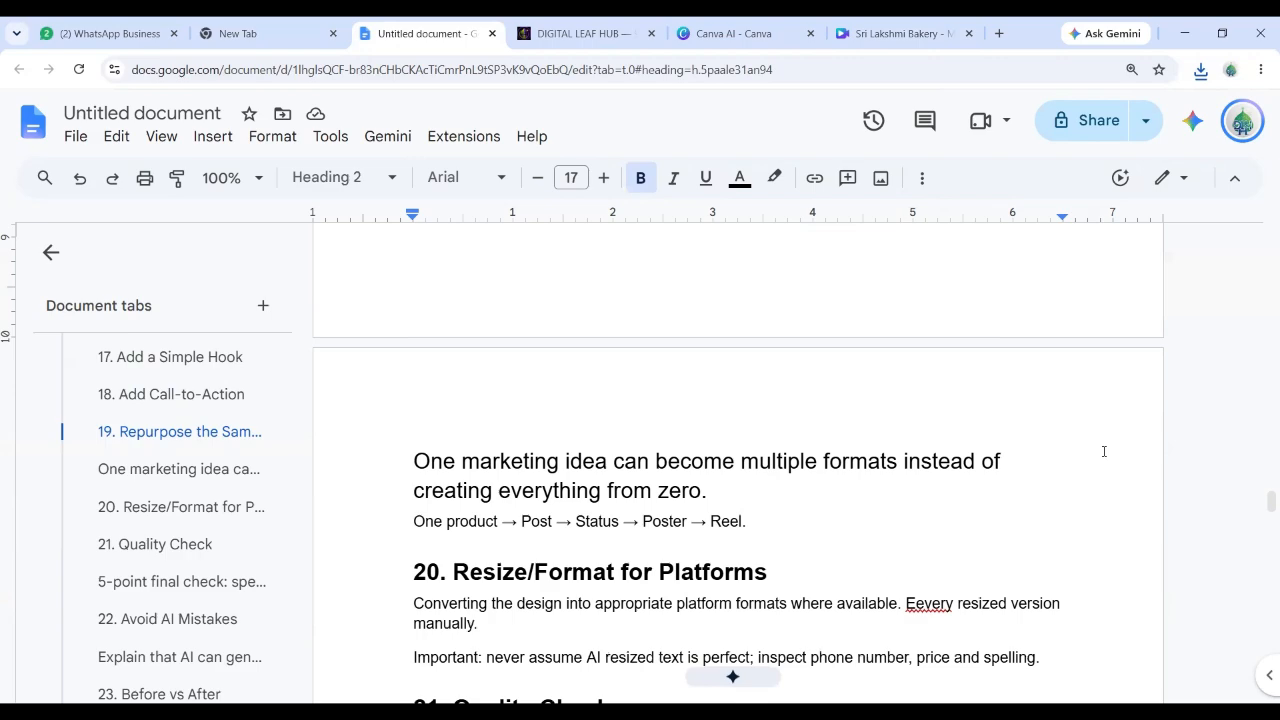
scroll(1104, 451, up, 2)
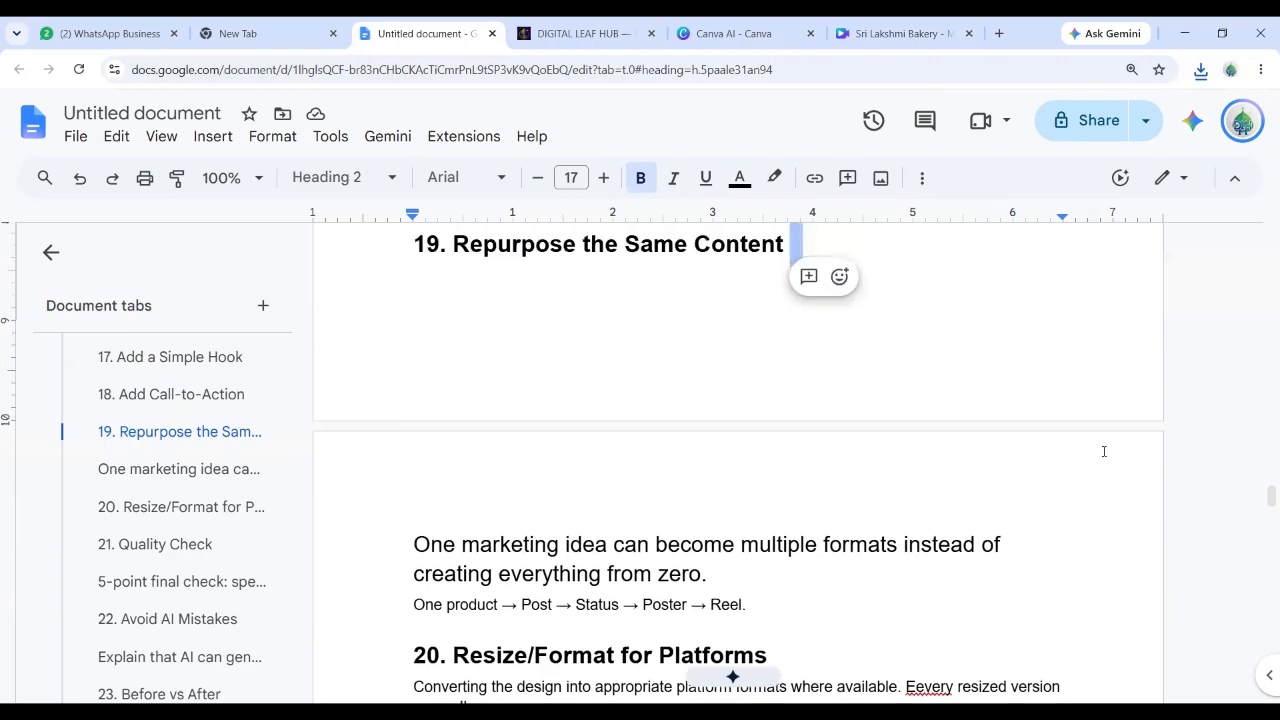
scroll(1104, 451, down, 1)
scroll(1104, 451, up, 1)
scroll(1104, 451, down, 3)
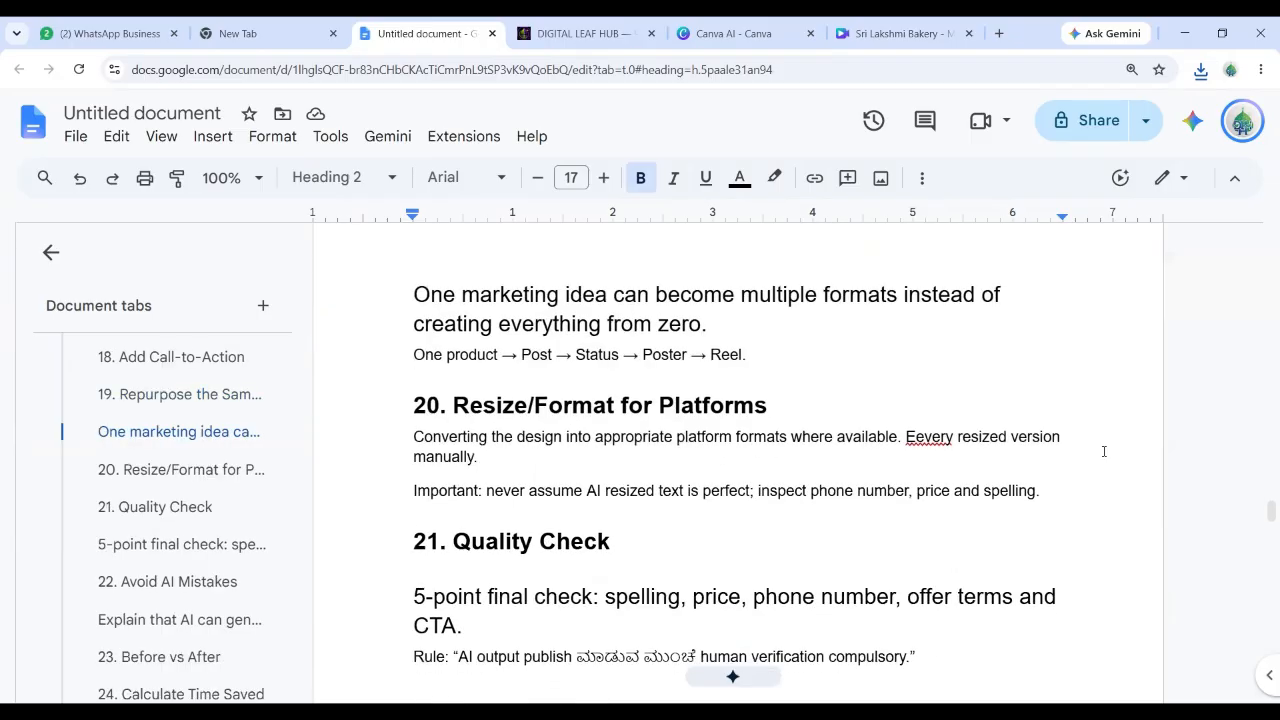
scroll(1104, 451, down, 3)
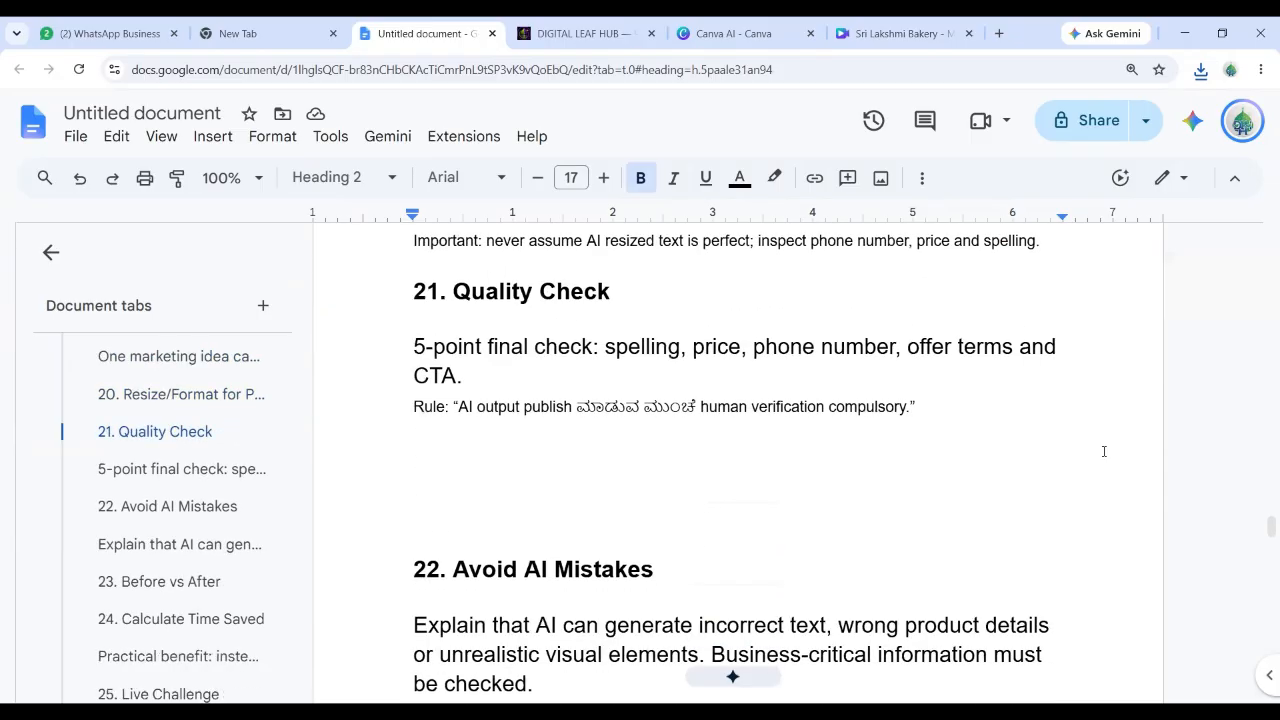
scroll(1104, 451, down, 1)
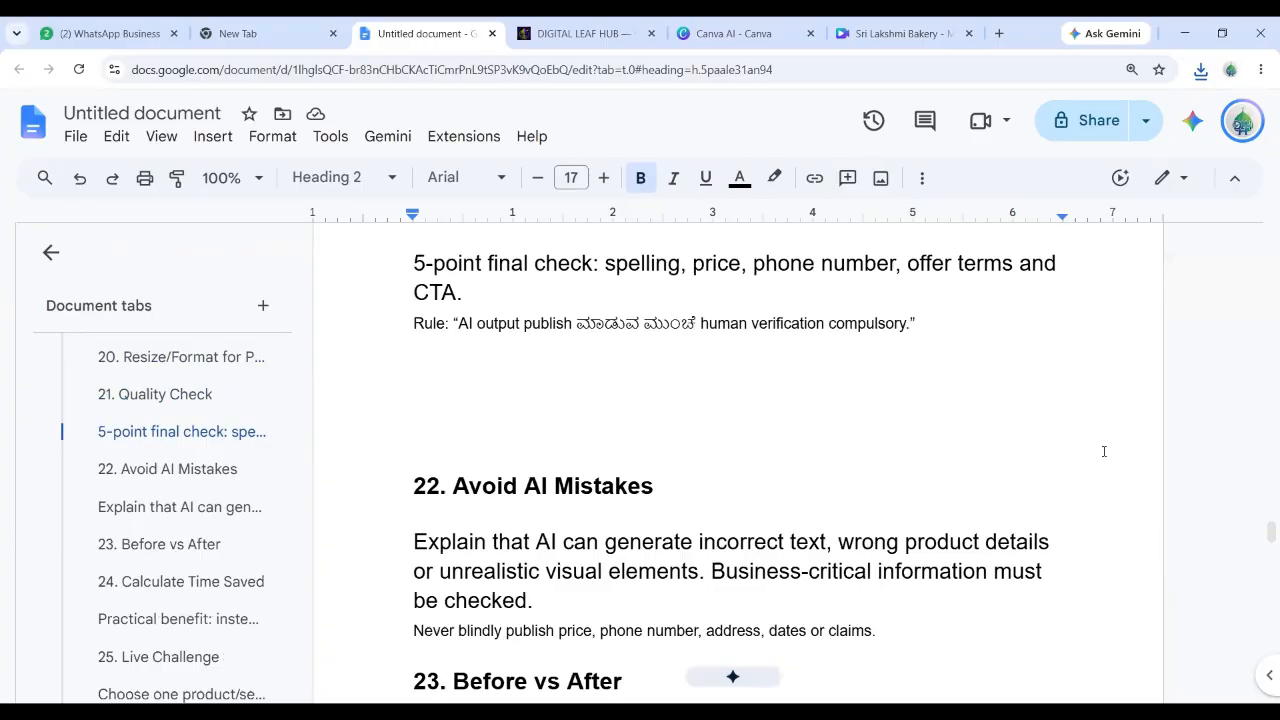
scroll(1104, 451, up, 1)
scroll(1104, 451, down, 1)
scroll(876, 476, down, 5)
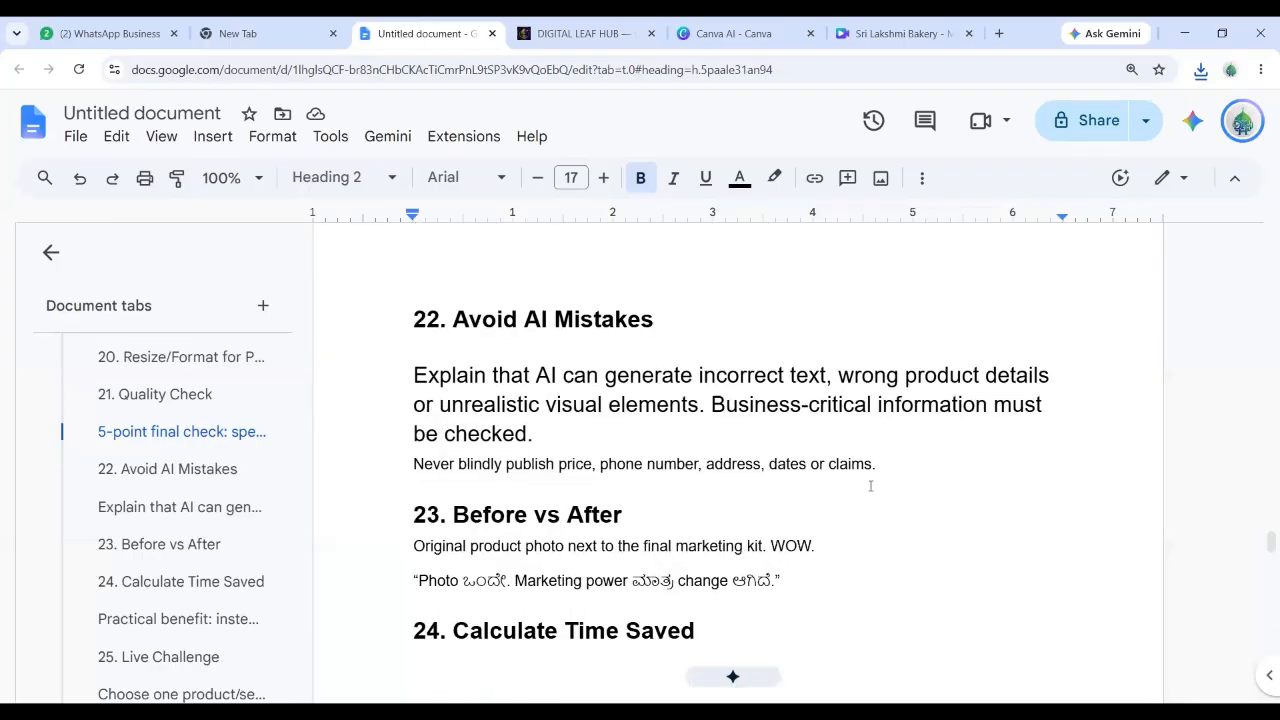
Read down from section 23 to sections 27 '7 Business Use Cases', 28 'Homework' and 29 'DLH Teaching Message'.
scroll(870, 486, down, 1)
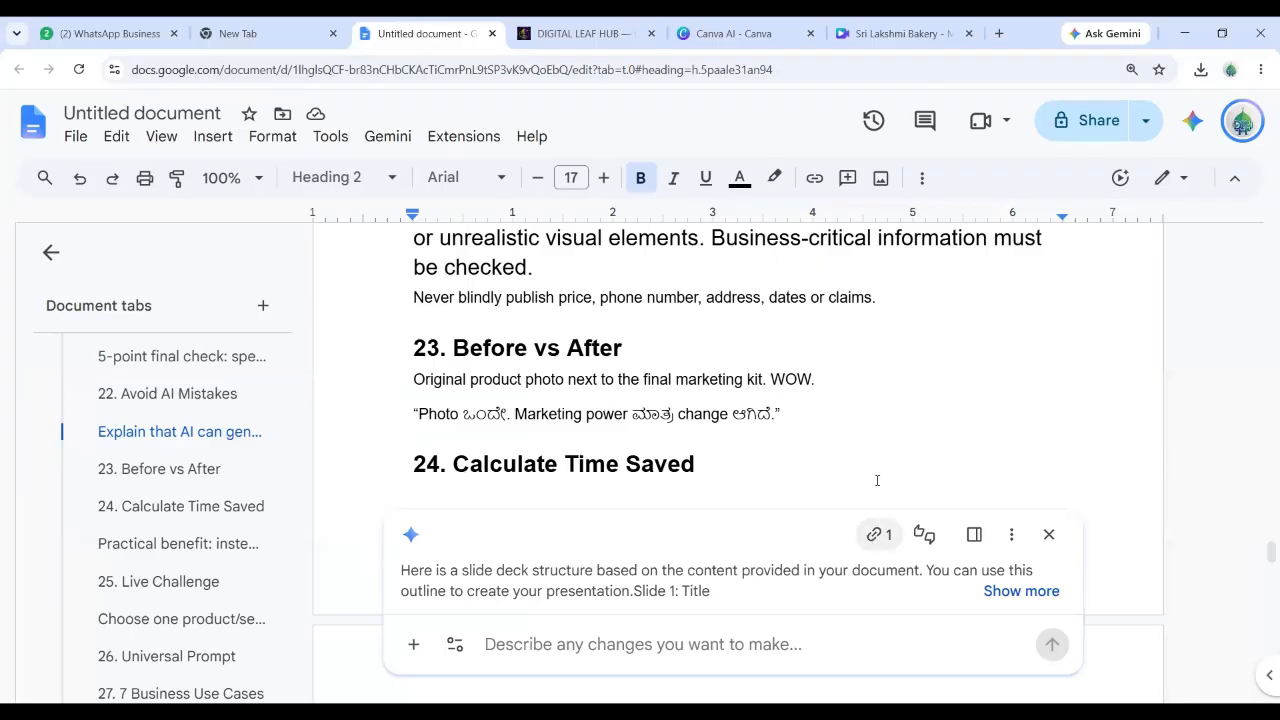
scroll(877, 480, down, 2)
scroll(877, 480, up, 2)
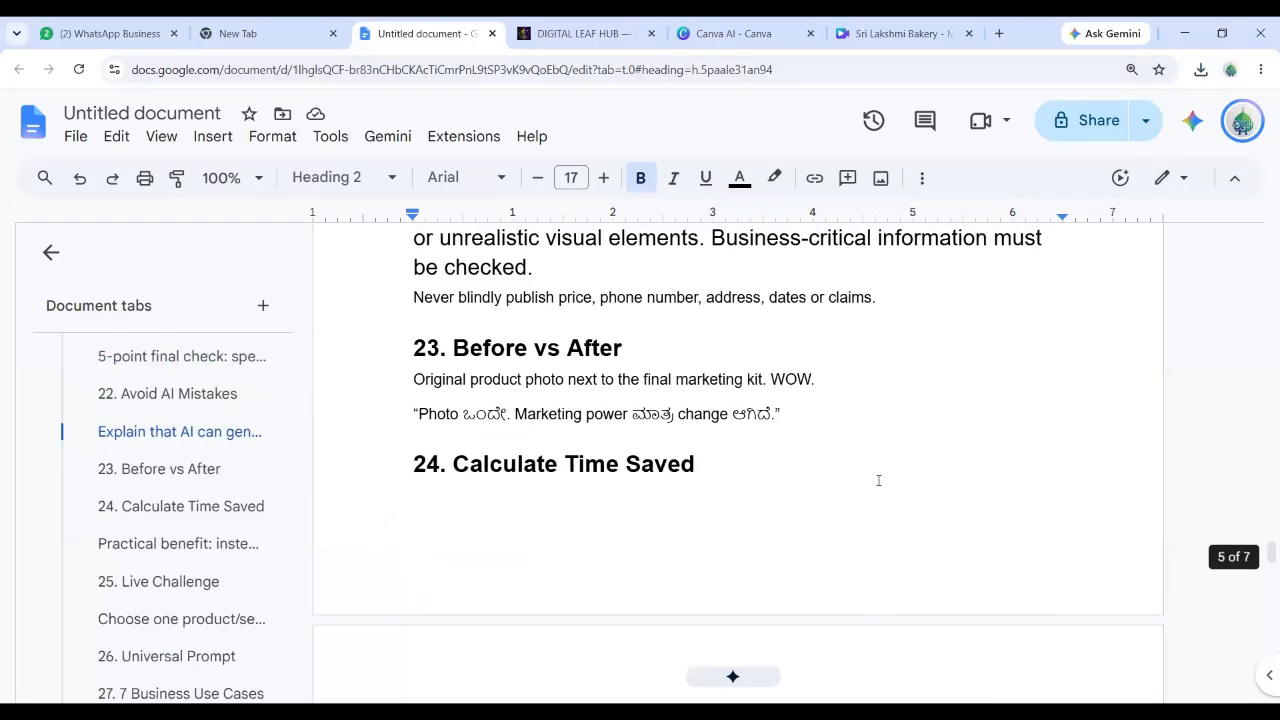
scroll(878, 480, up, 1)
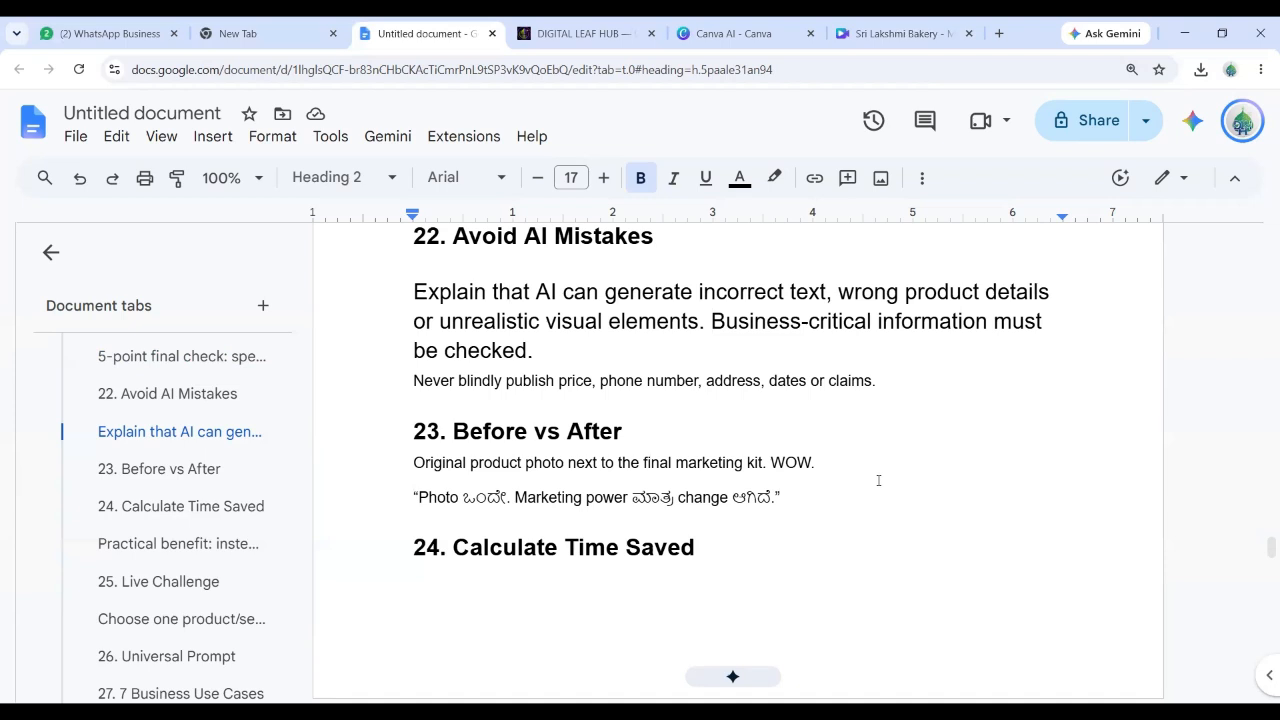
scroll(878, 480, down, 2)
scroll(878, 480, down, 2)
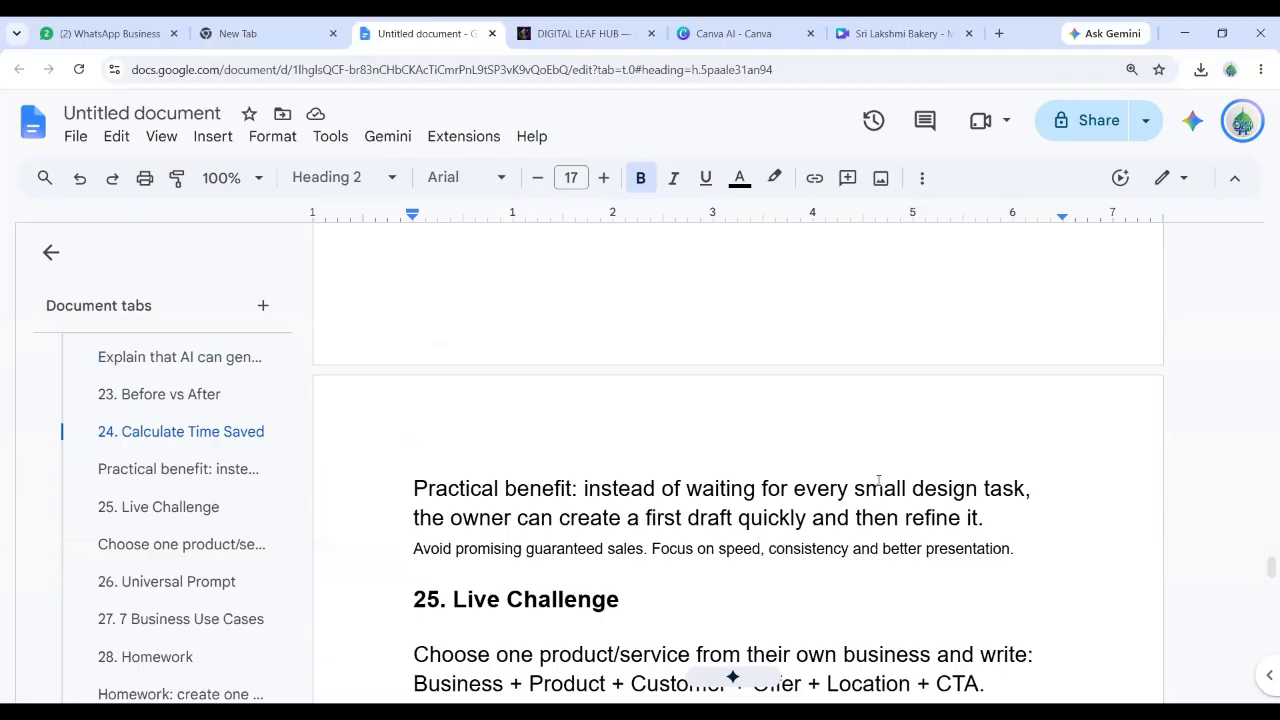
scroll(878, 480, down, 3)
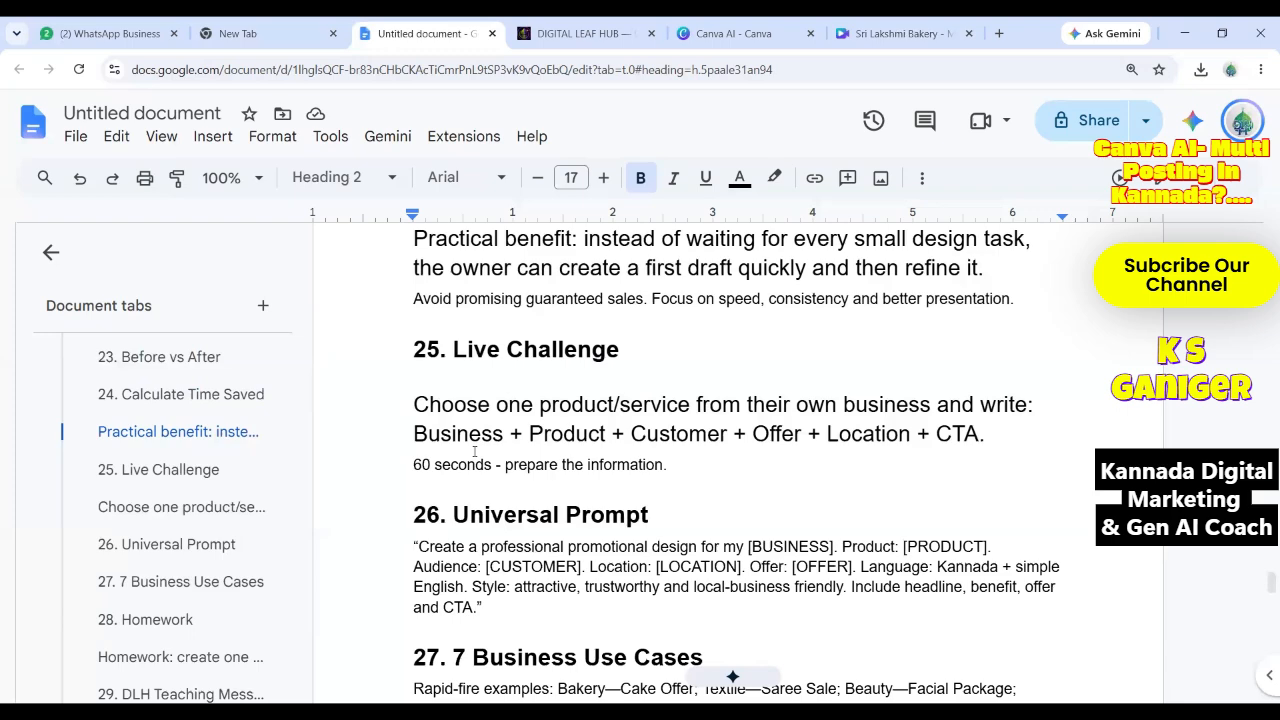
scroll(474, 452, down, 1)
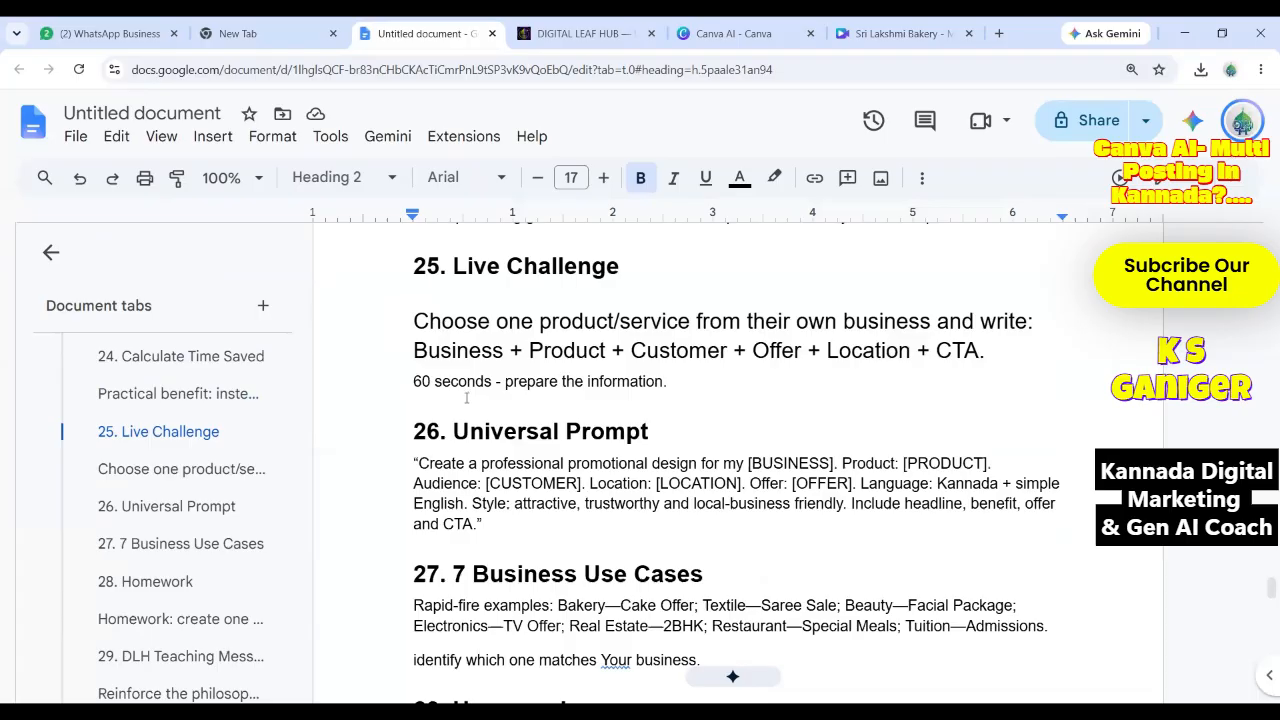
scroll(466, 398, down, 1)
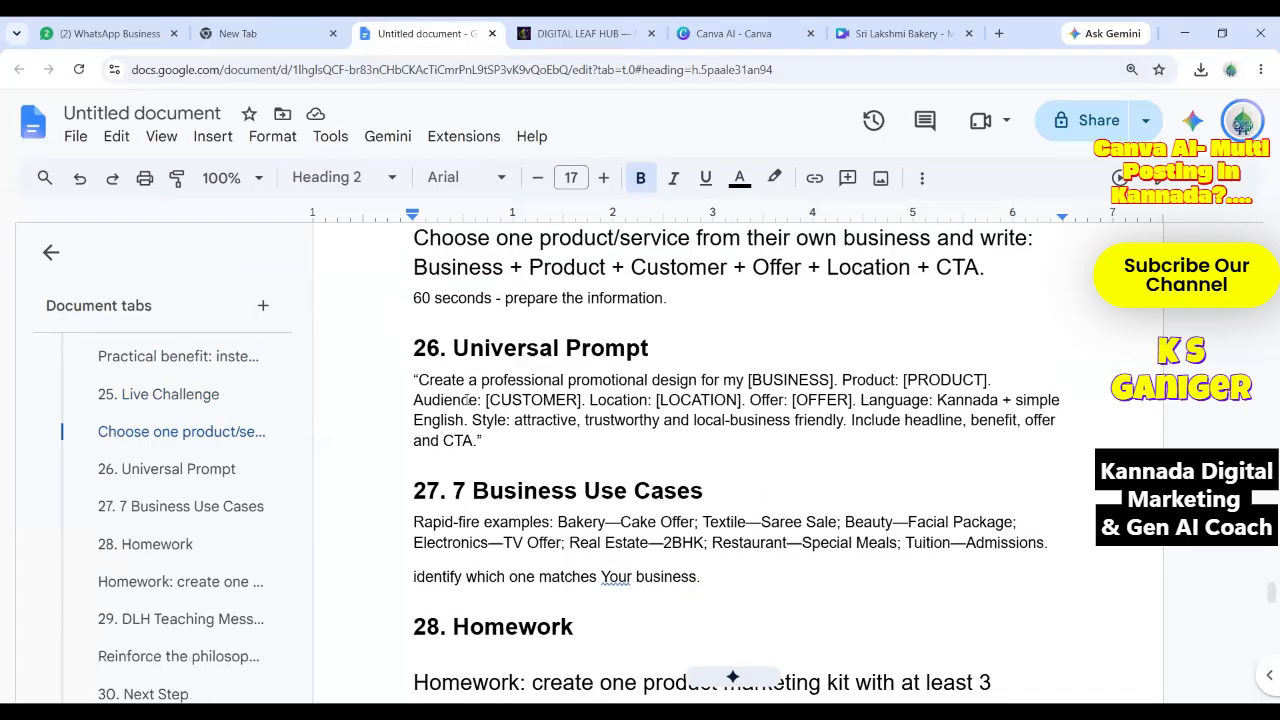
scroll(466, 399, down, 1)
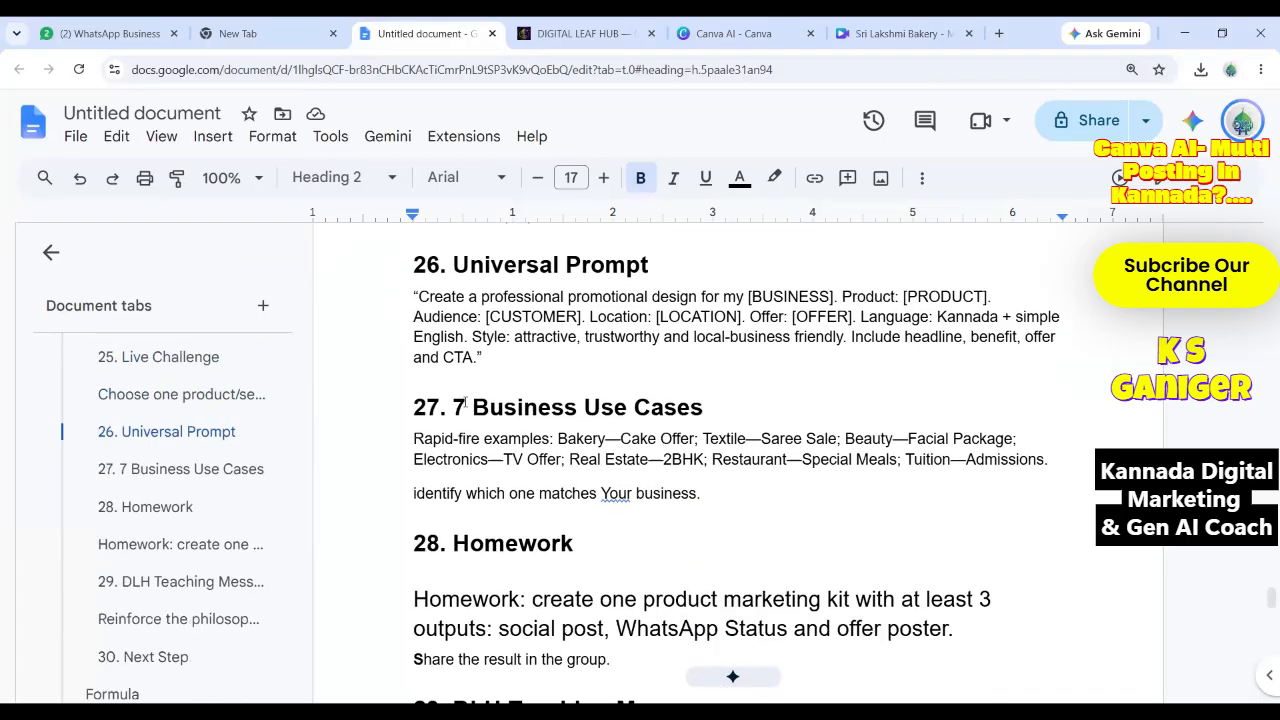
scroll(465, 424, down, 2)
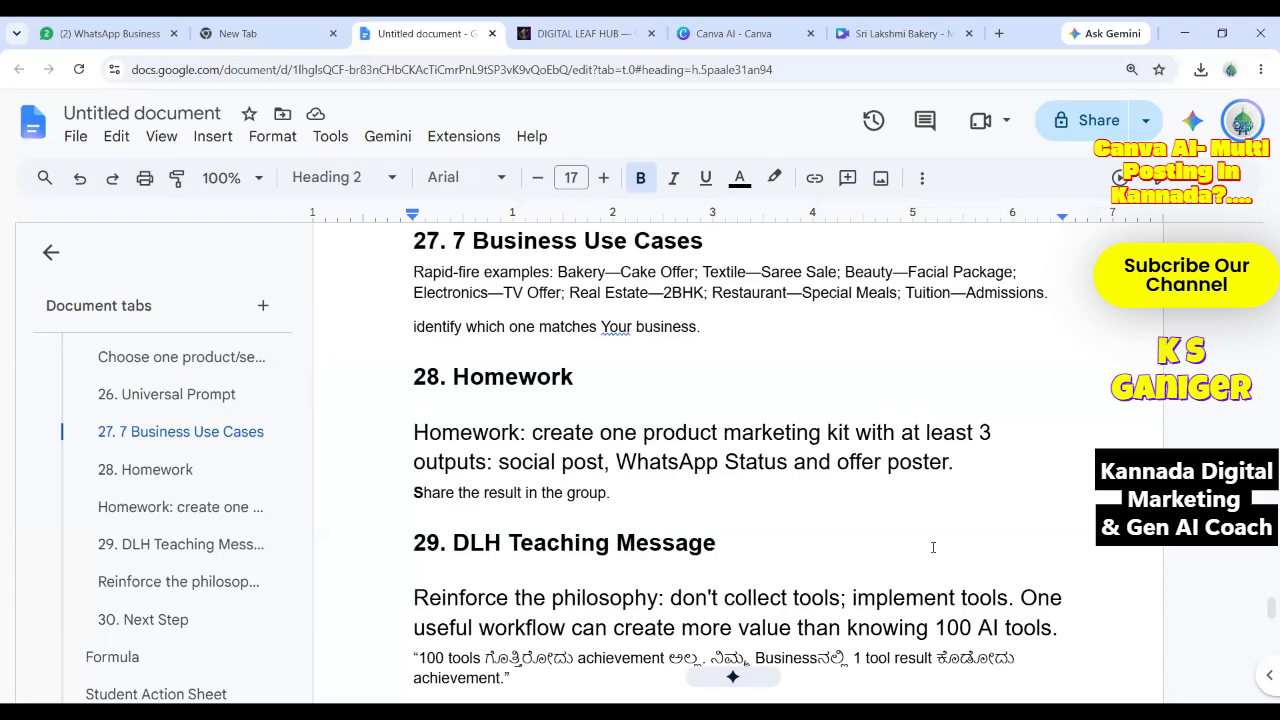
Scroll further down the lesson notes past the DLH Teaching Message.
scroll(933, 547, down, 1)
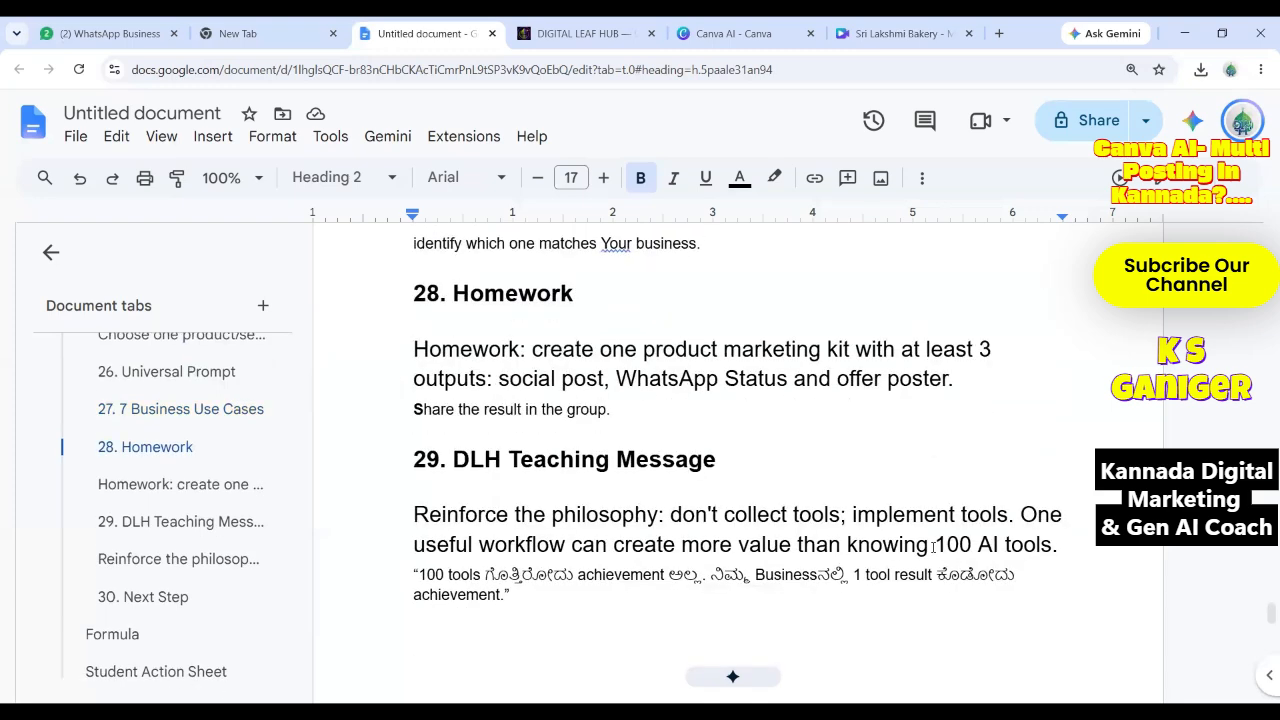
scroll(933, 547, down, 1)
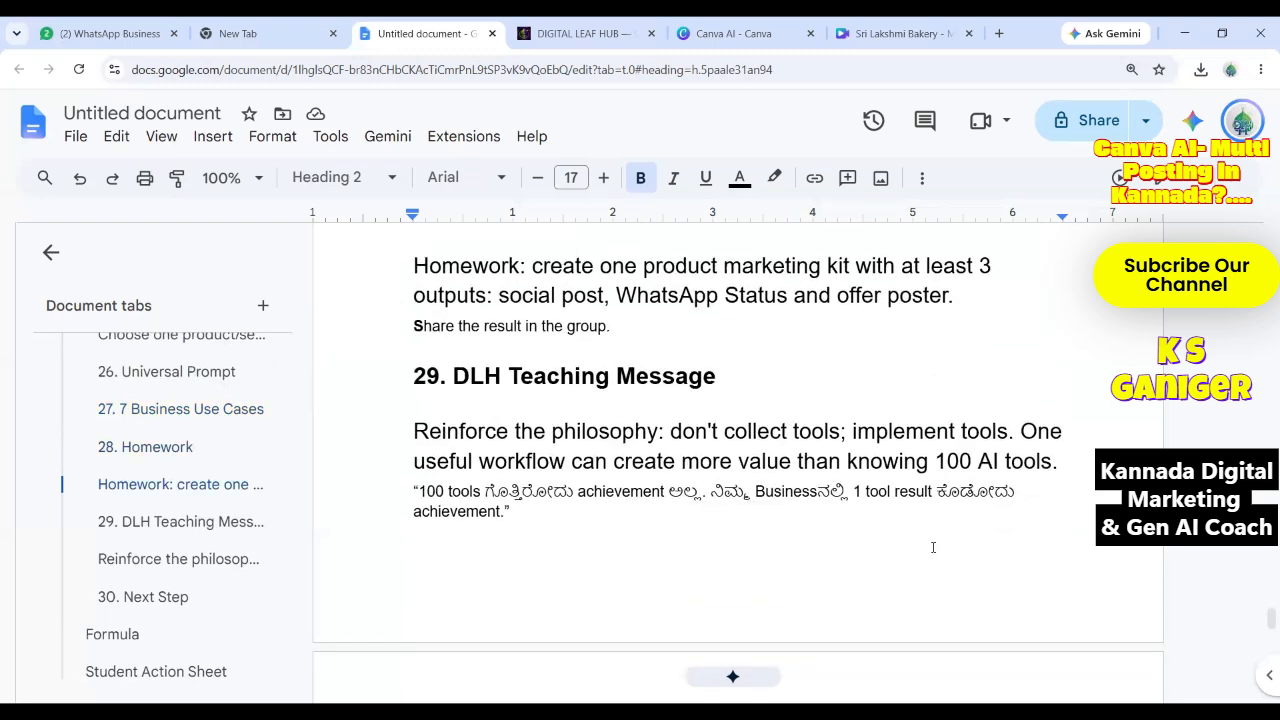
scroll(933, 547, down, 1)
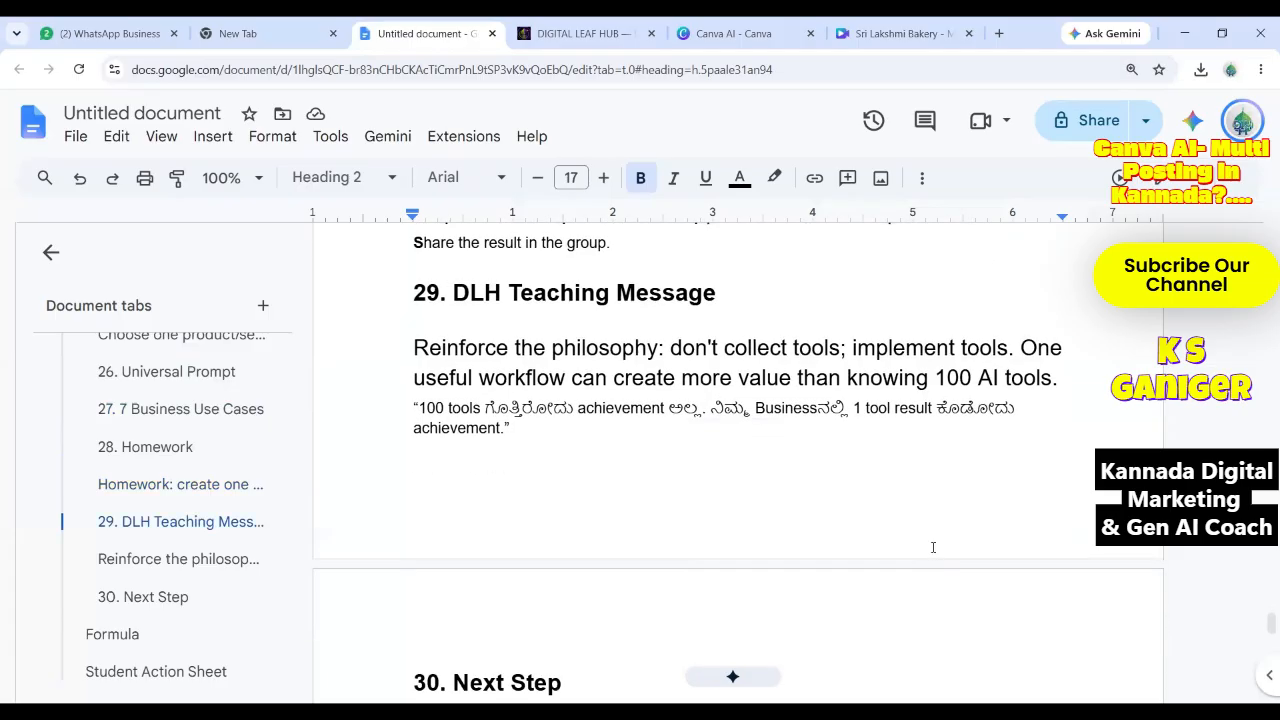
scroll(933, 547, down, 1)
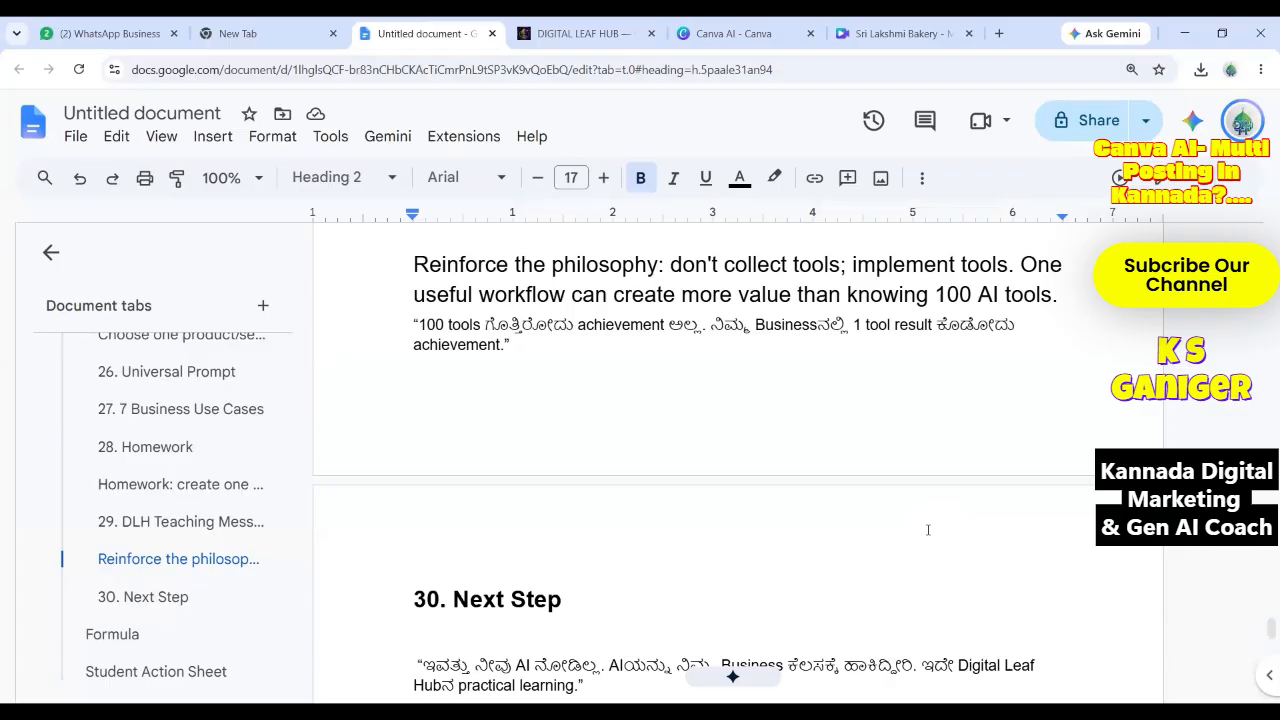
scroll(924, 608, down, 3)
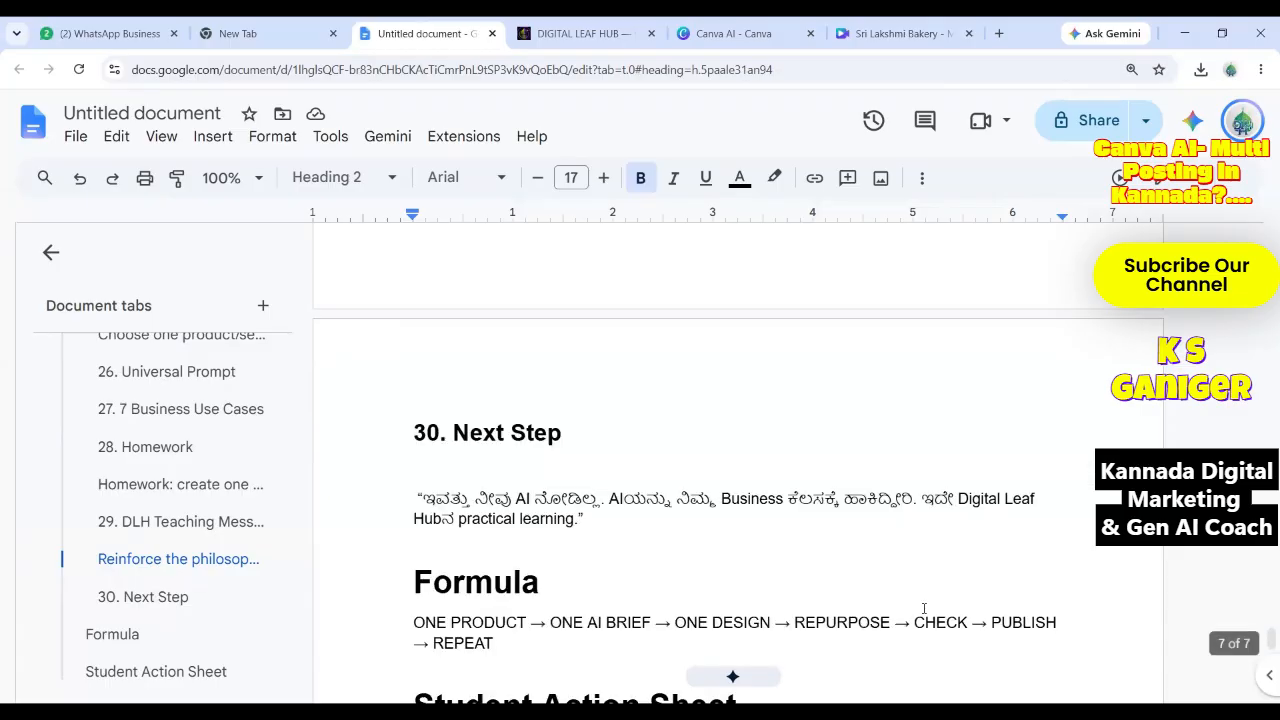
scroll(924, 608, down, 3)
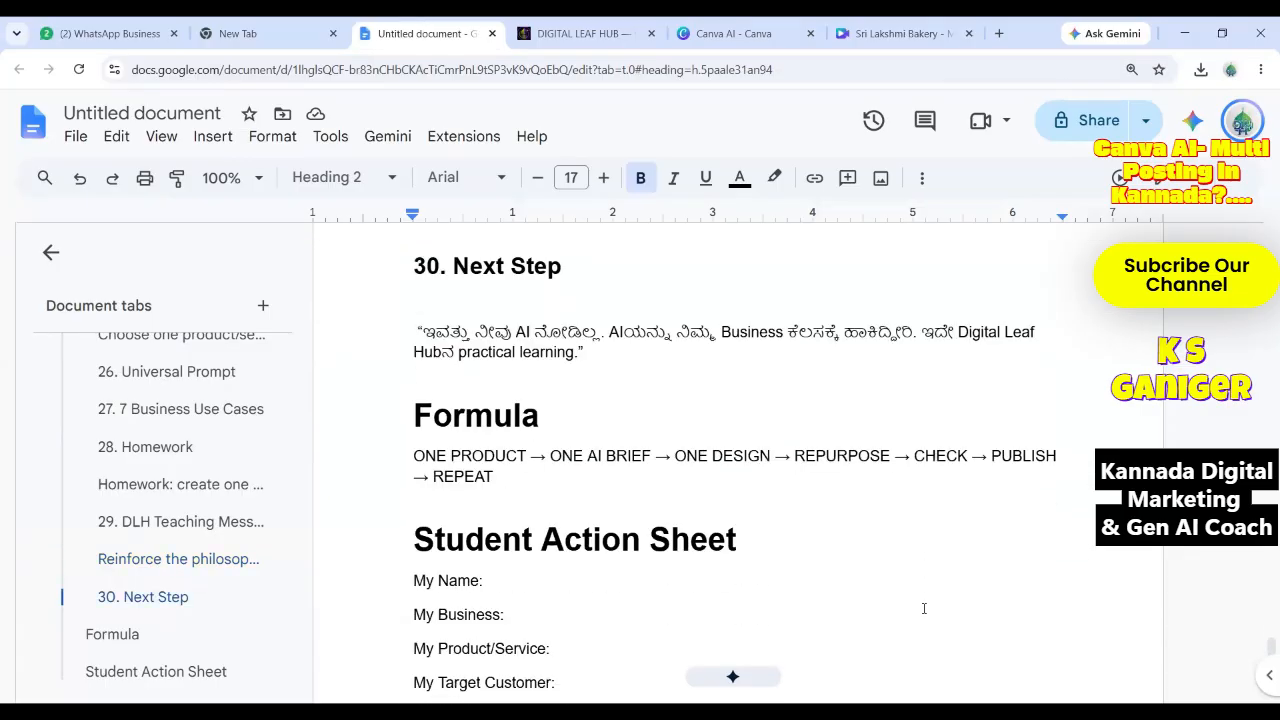
scroll(924, 608, up, 2)
Reach the Student Action Sheet and select the whole Sri Lakshmi Bakery prompt paragraph.
scroll(924, 608, down, 1)
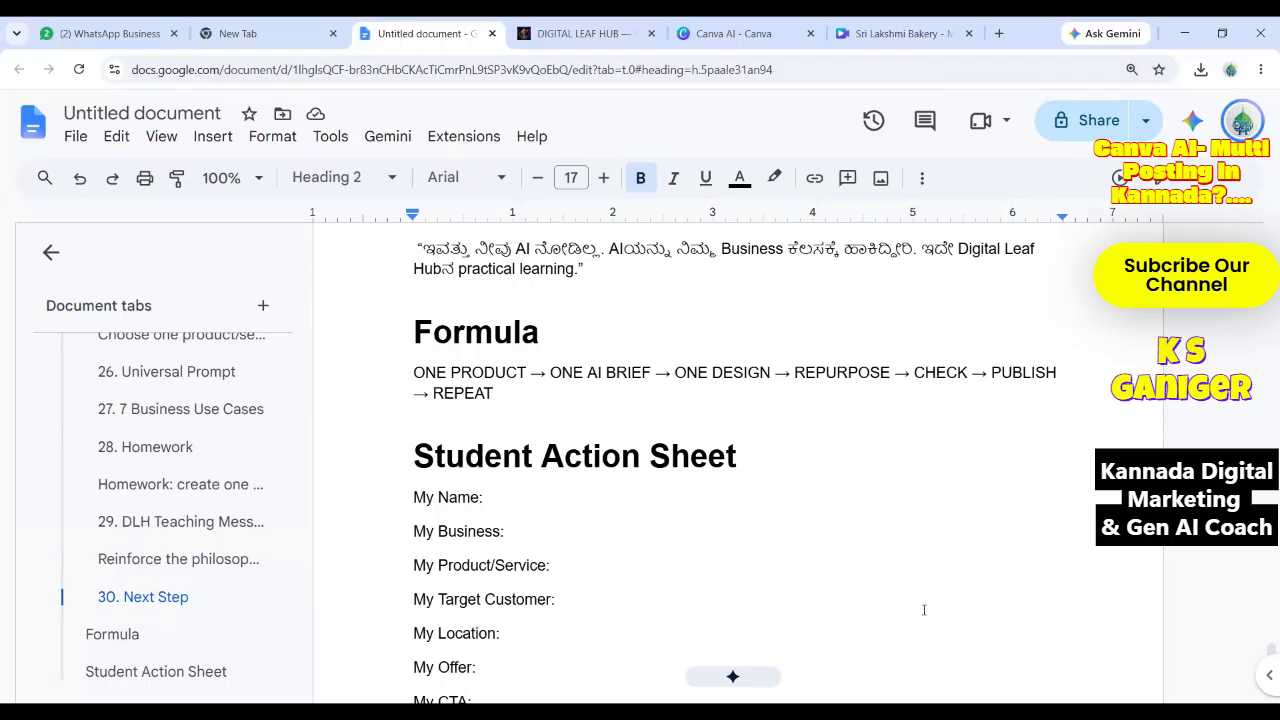
scroll(924, 609, down, 1)
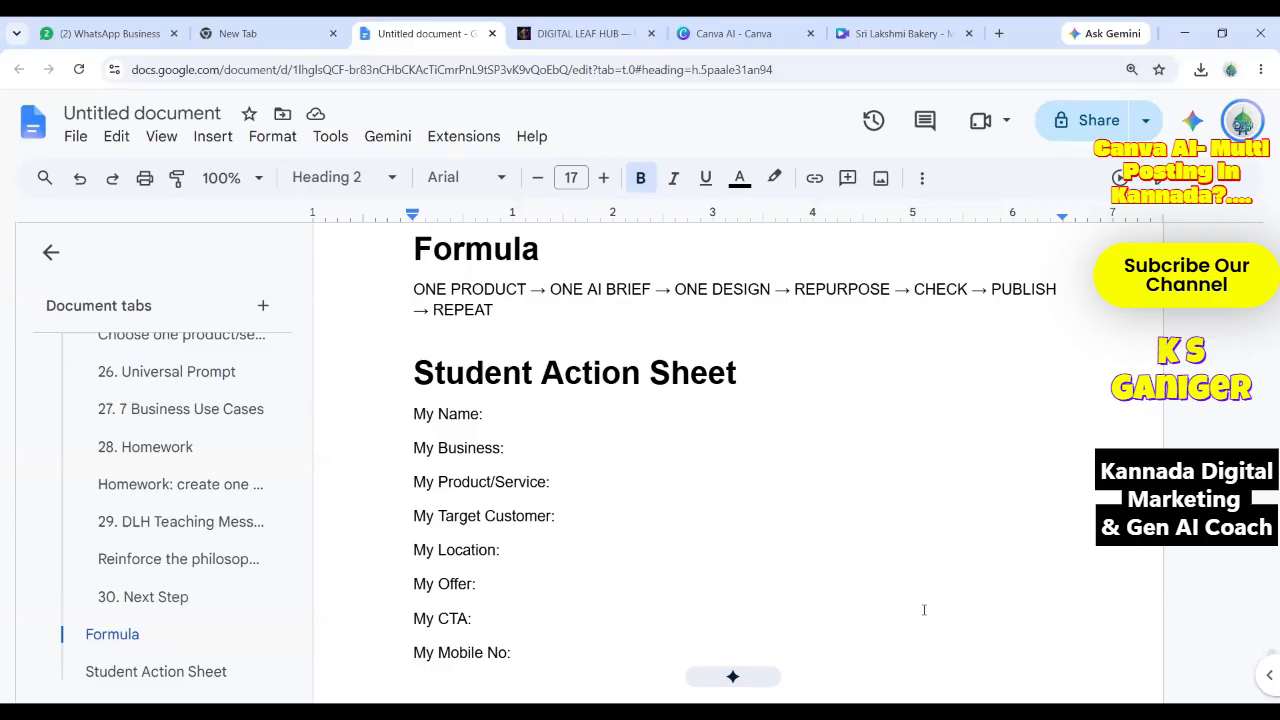
scroll(924, 609, down, 1)
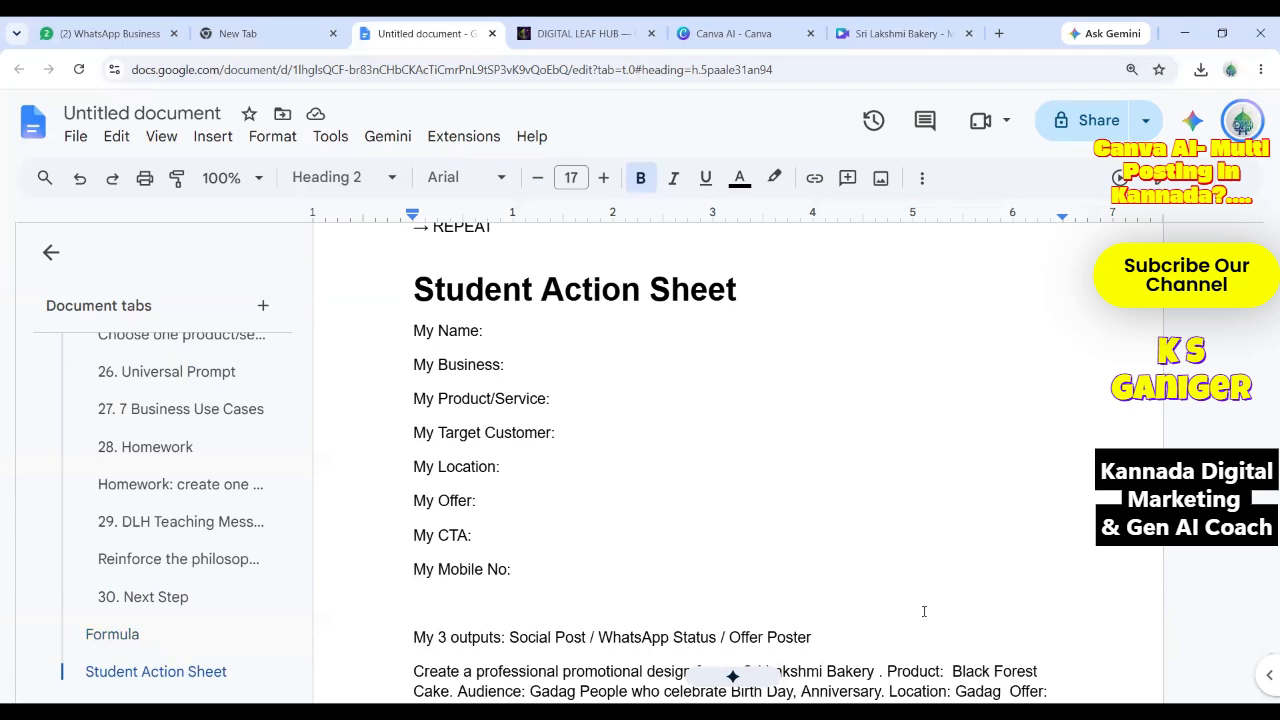
scroll(924, 611, down, 1)
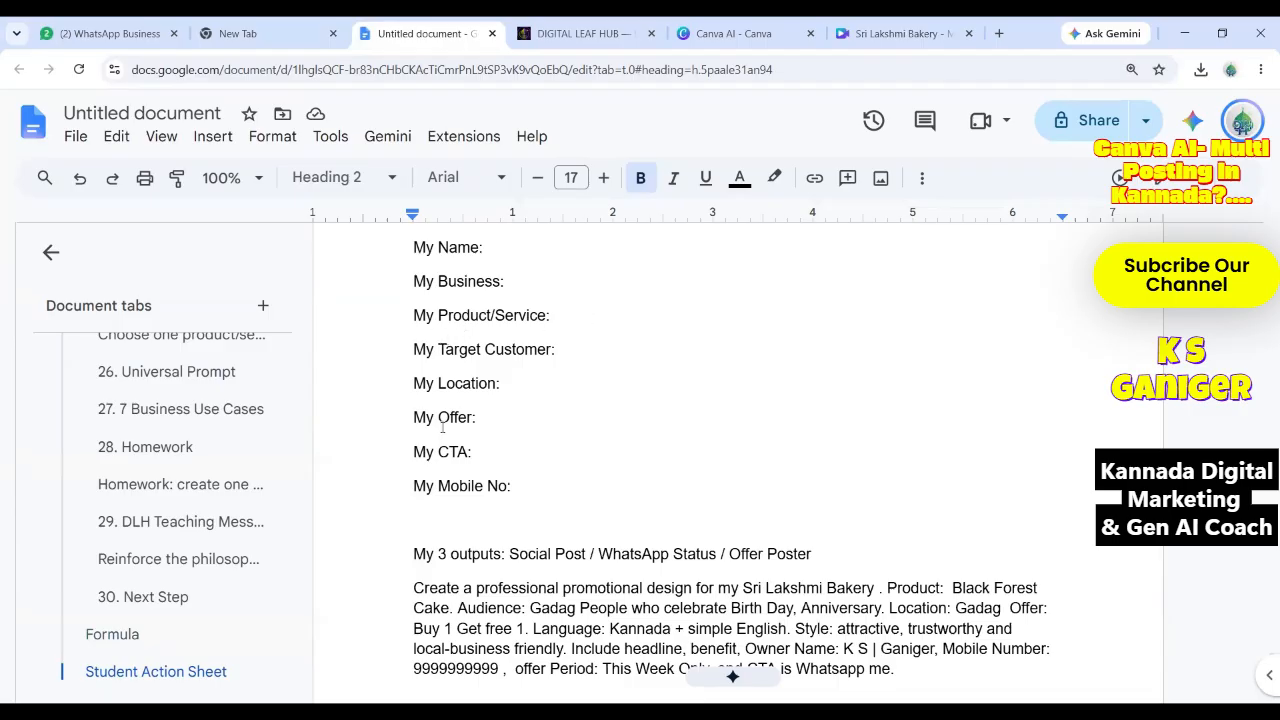
scroll(436, 400, down, 2)
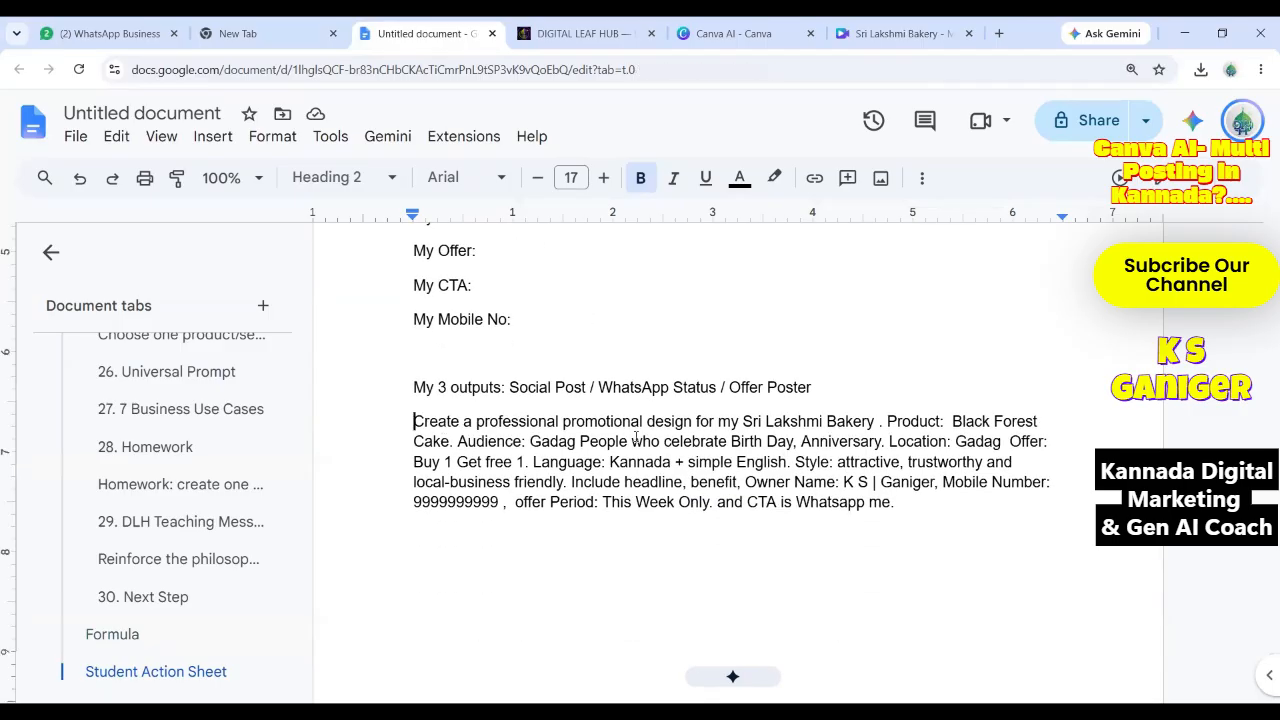
drag(415, 420, 935, 500)
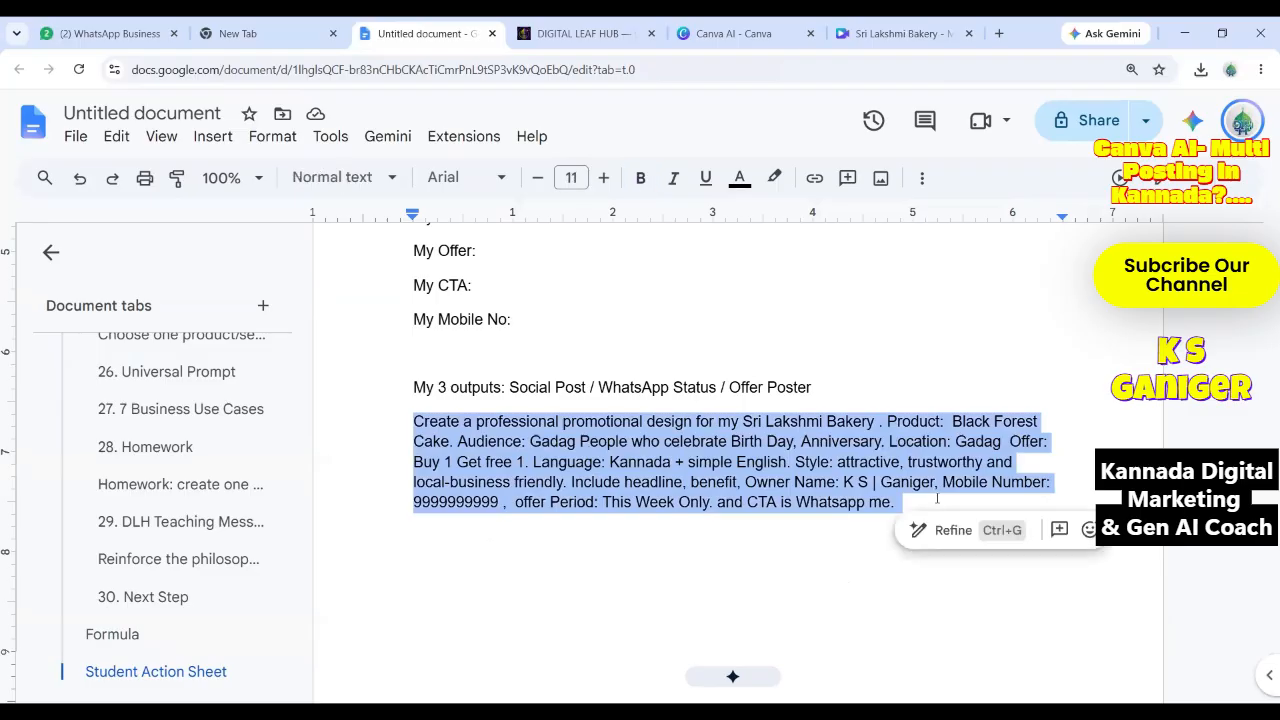